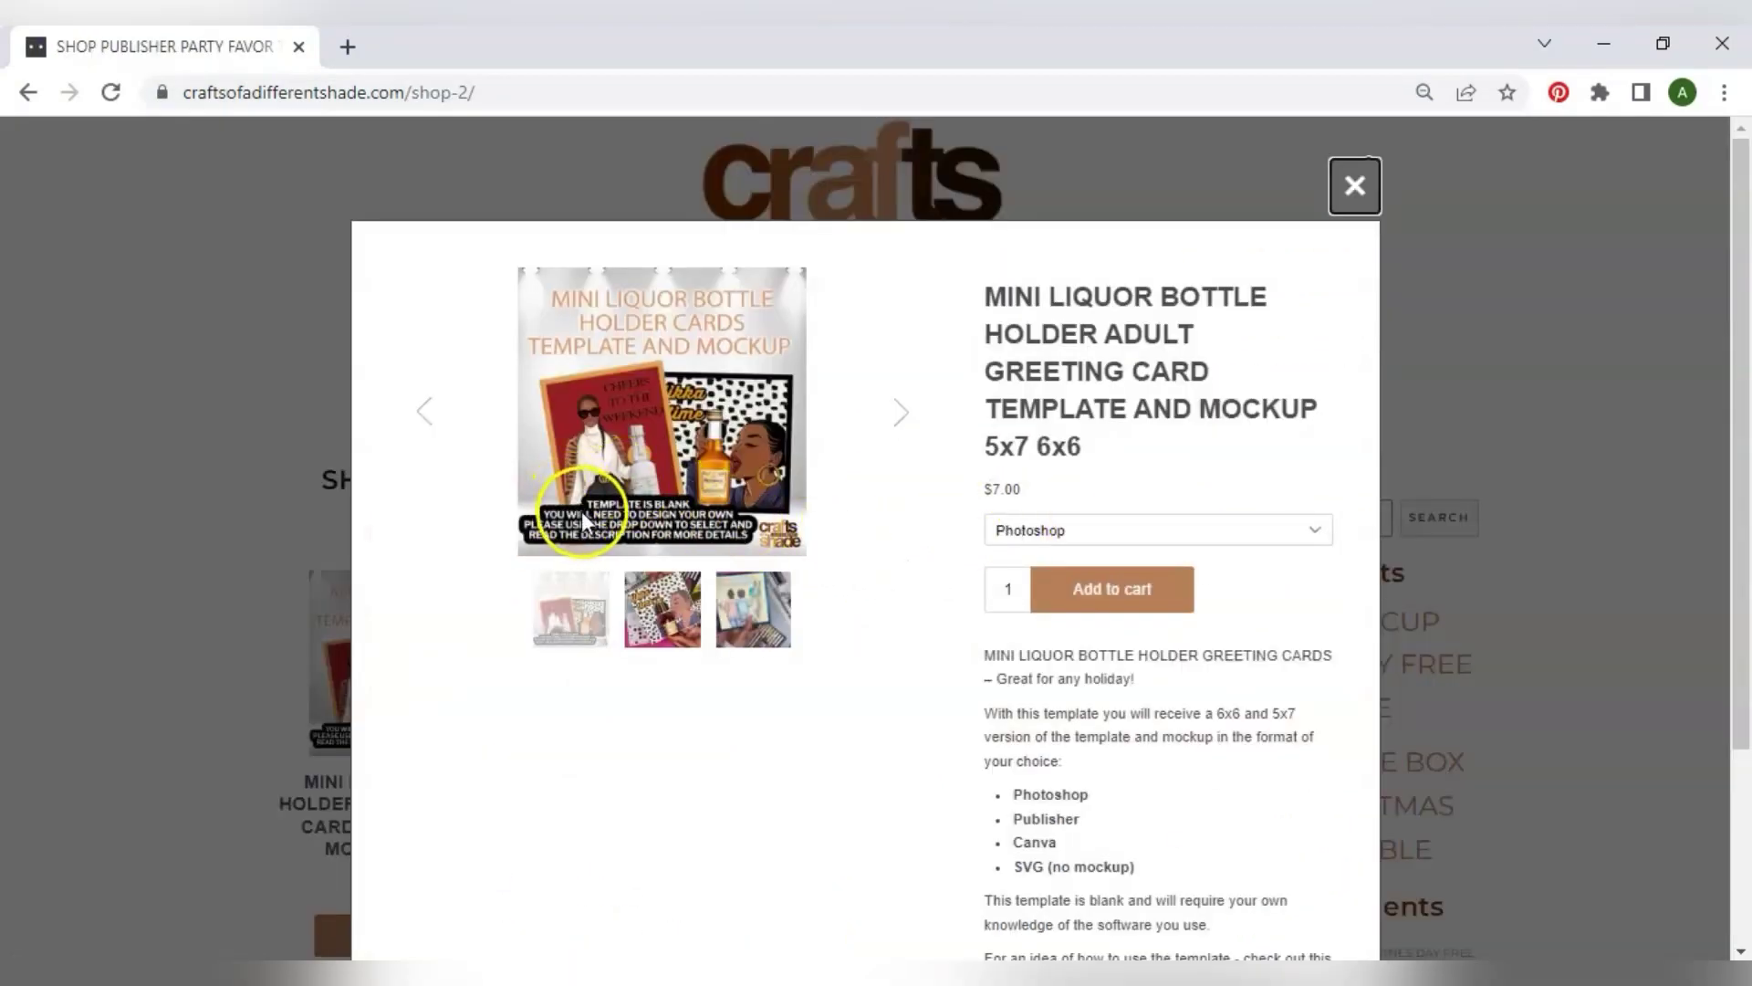
Check the template's format options and open the Mini Liquor Bottle Holder product page.
scroll(1026, 835, down, 1)
scroll(1025, 838, up, 1)
click(1065, 531)
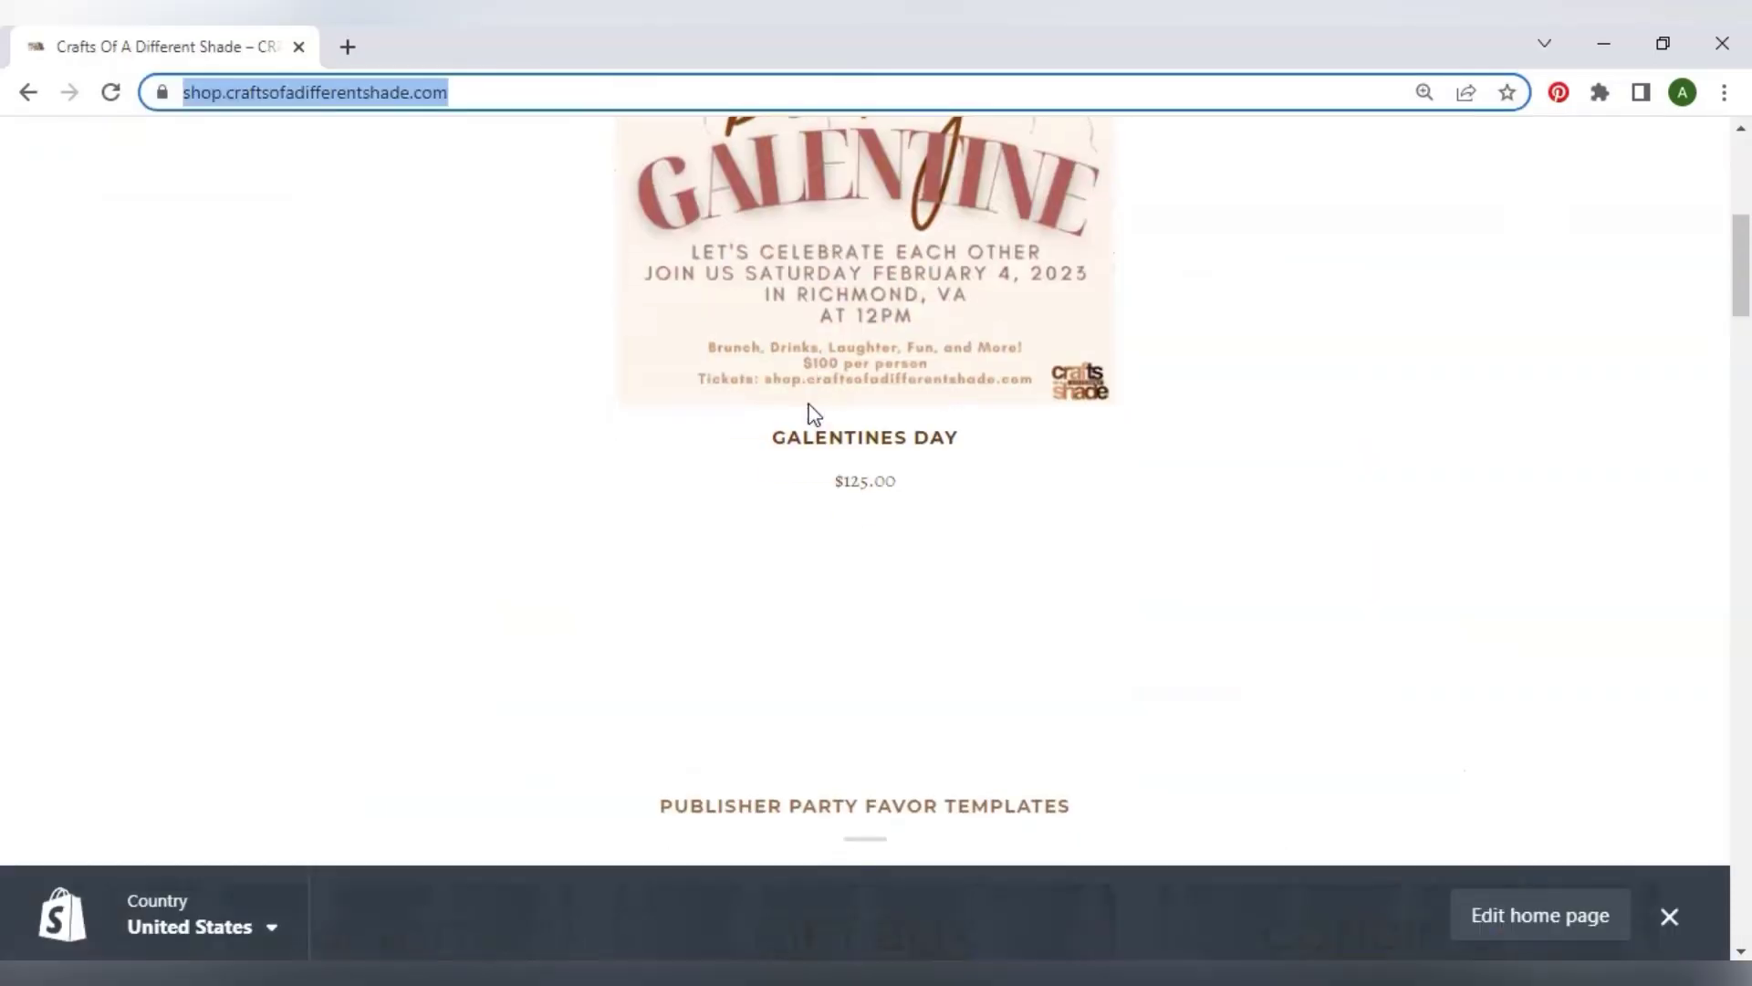
scroll(806, 419, down, 5)
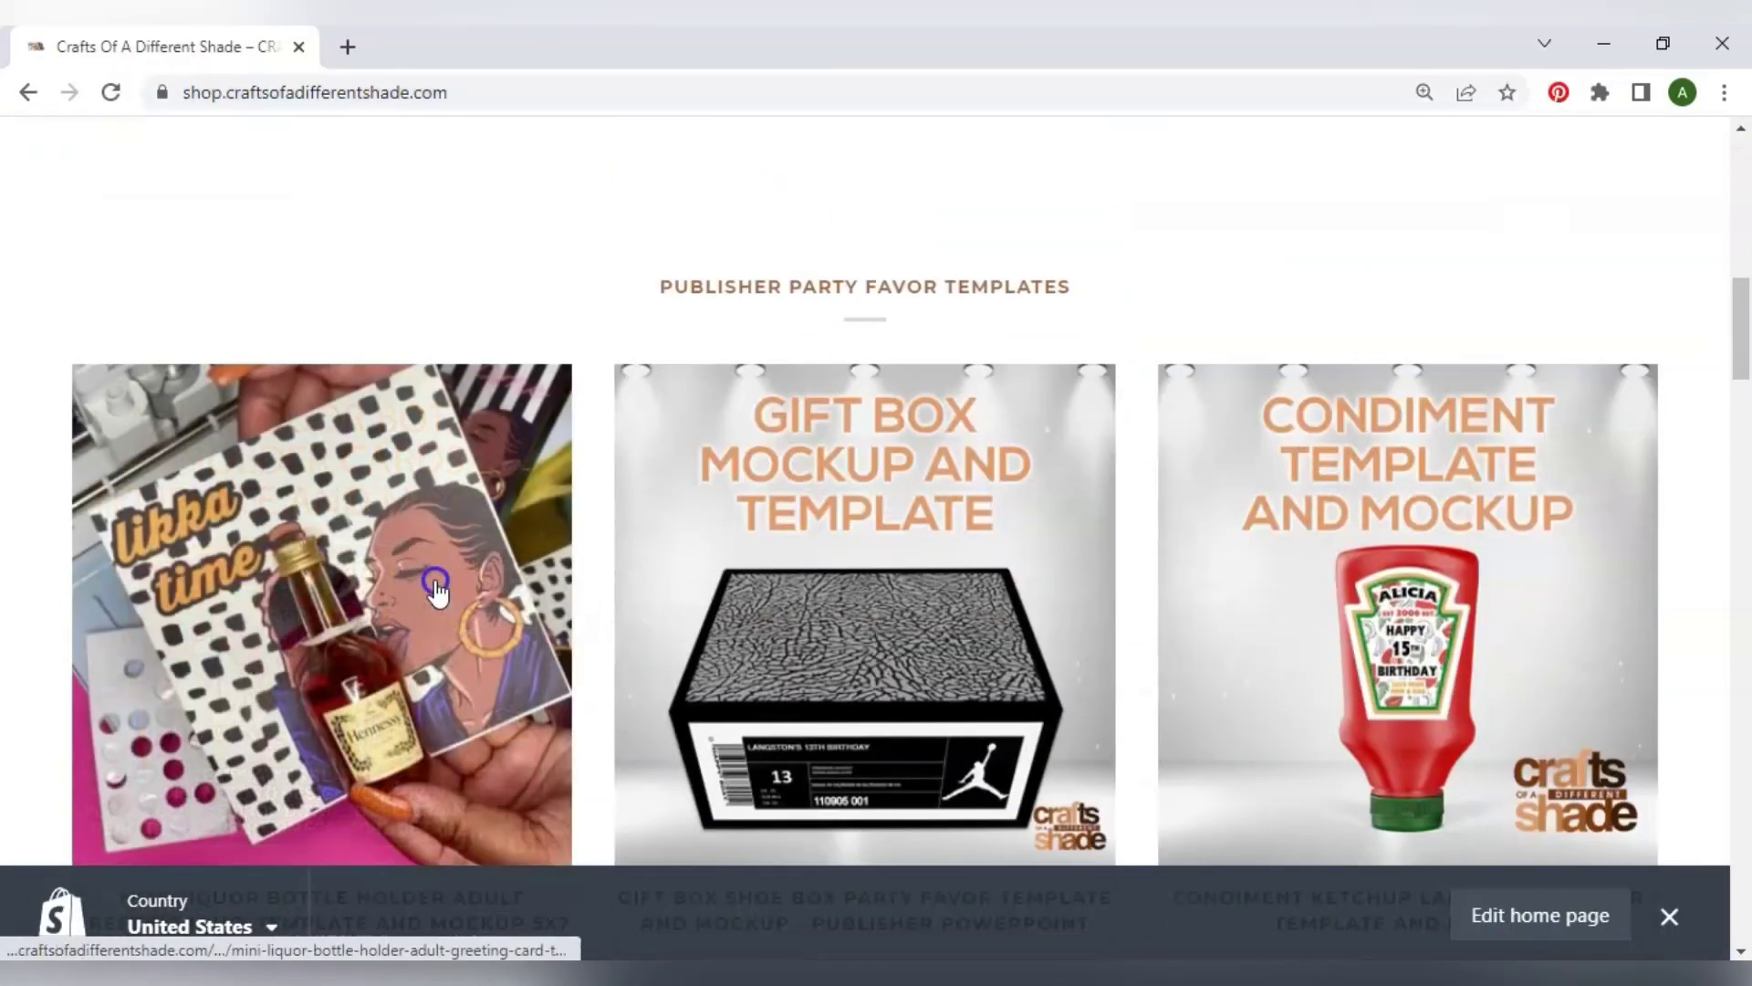
click(436, 589)
Look over the product page, read the downloaded SVG file names, and switch to Cricut Design Space.
scroll(439, 594, down, 8)
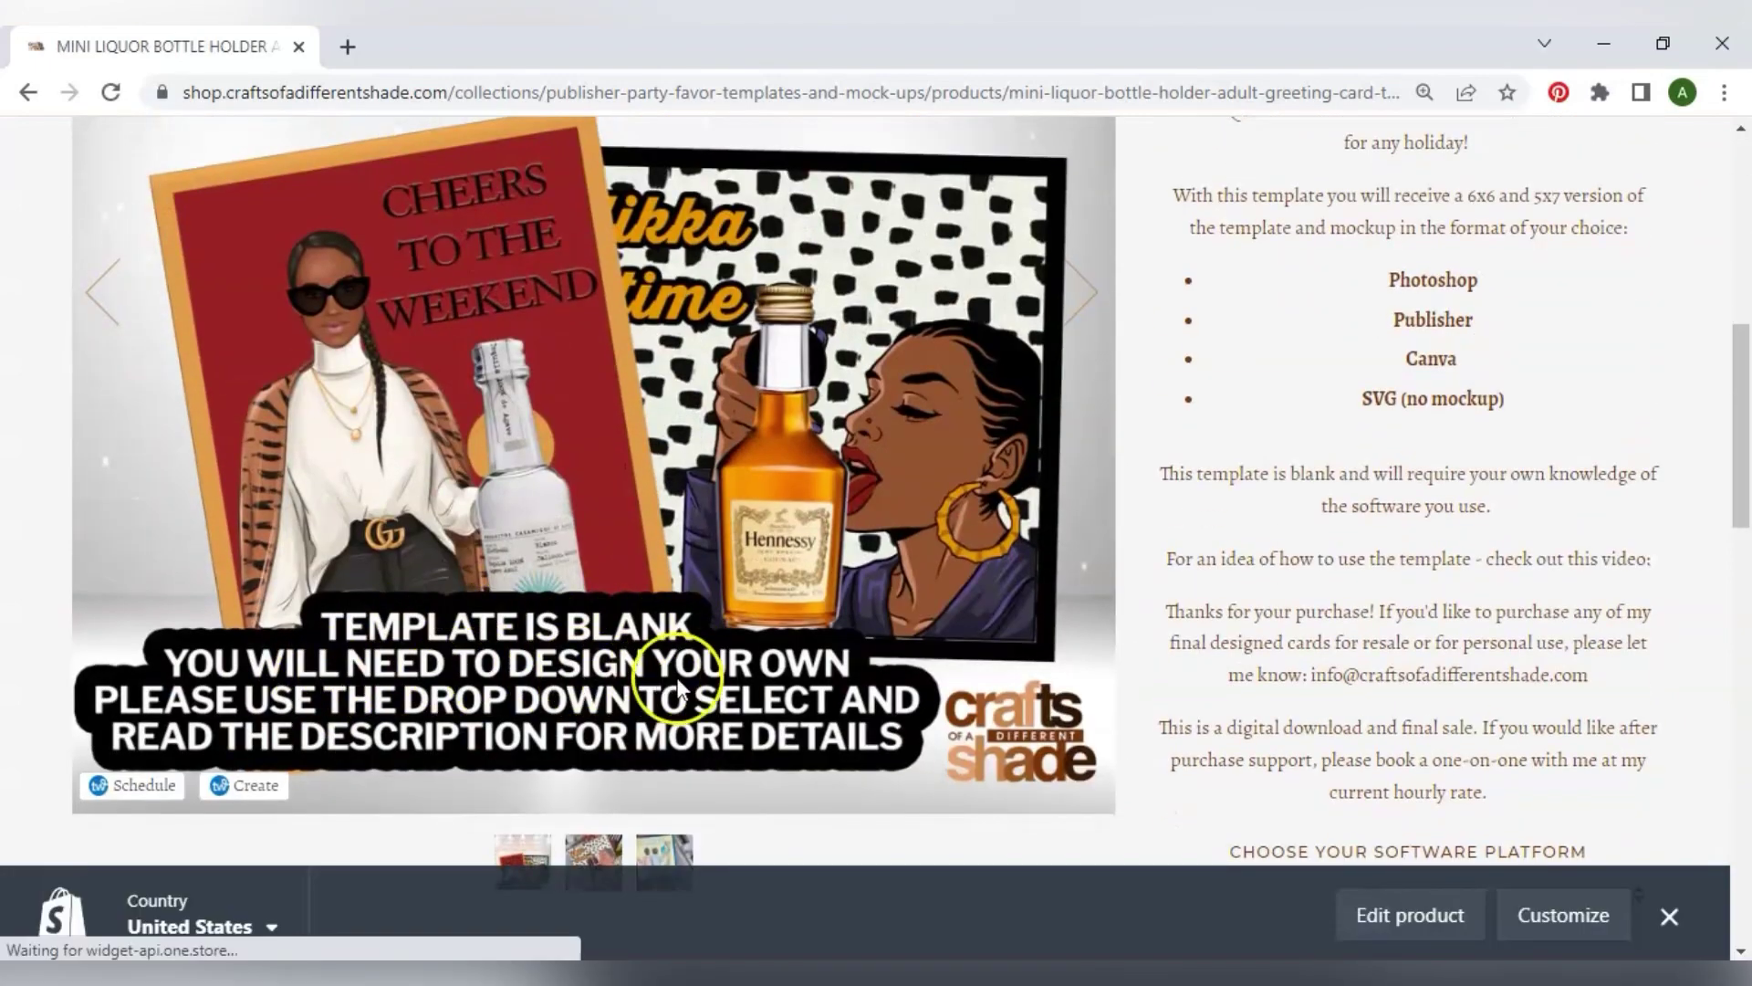
scroll(529, 707, up, 1)
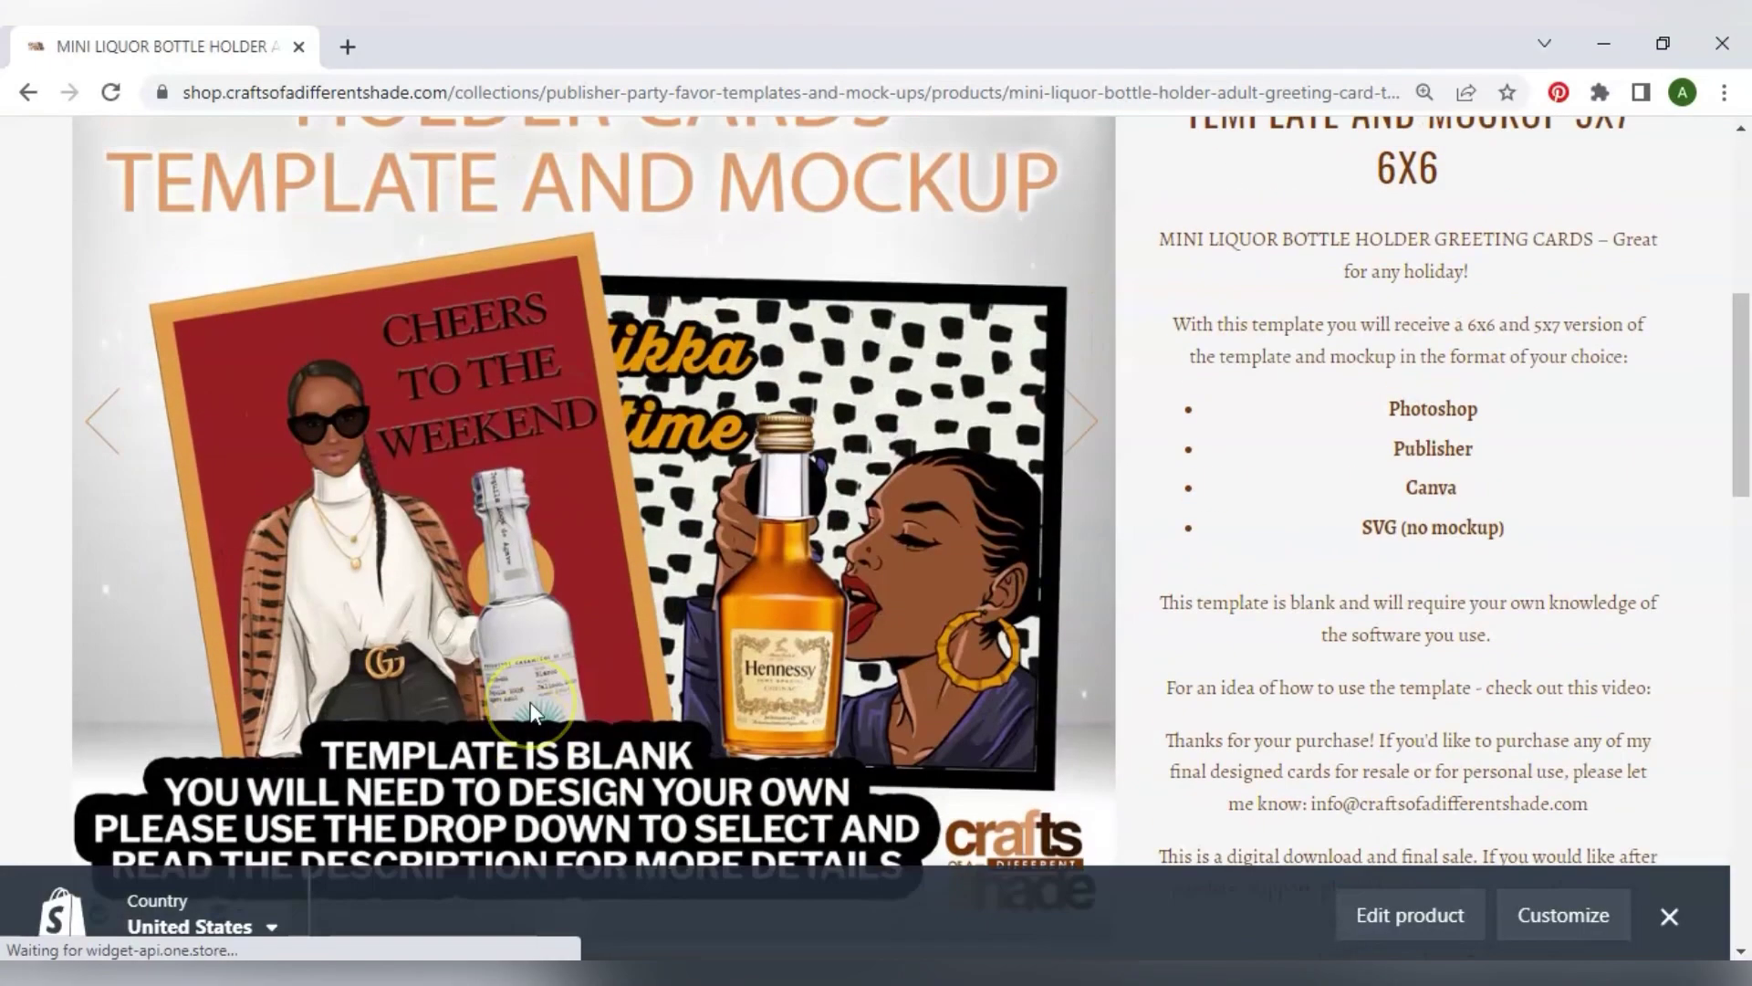
scroll(529, 712, down, 1)
drag(1378, 274, 1546, 407)
click(1546, 407)
scroll(1546, 411, down, 4)
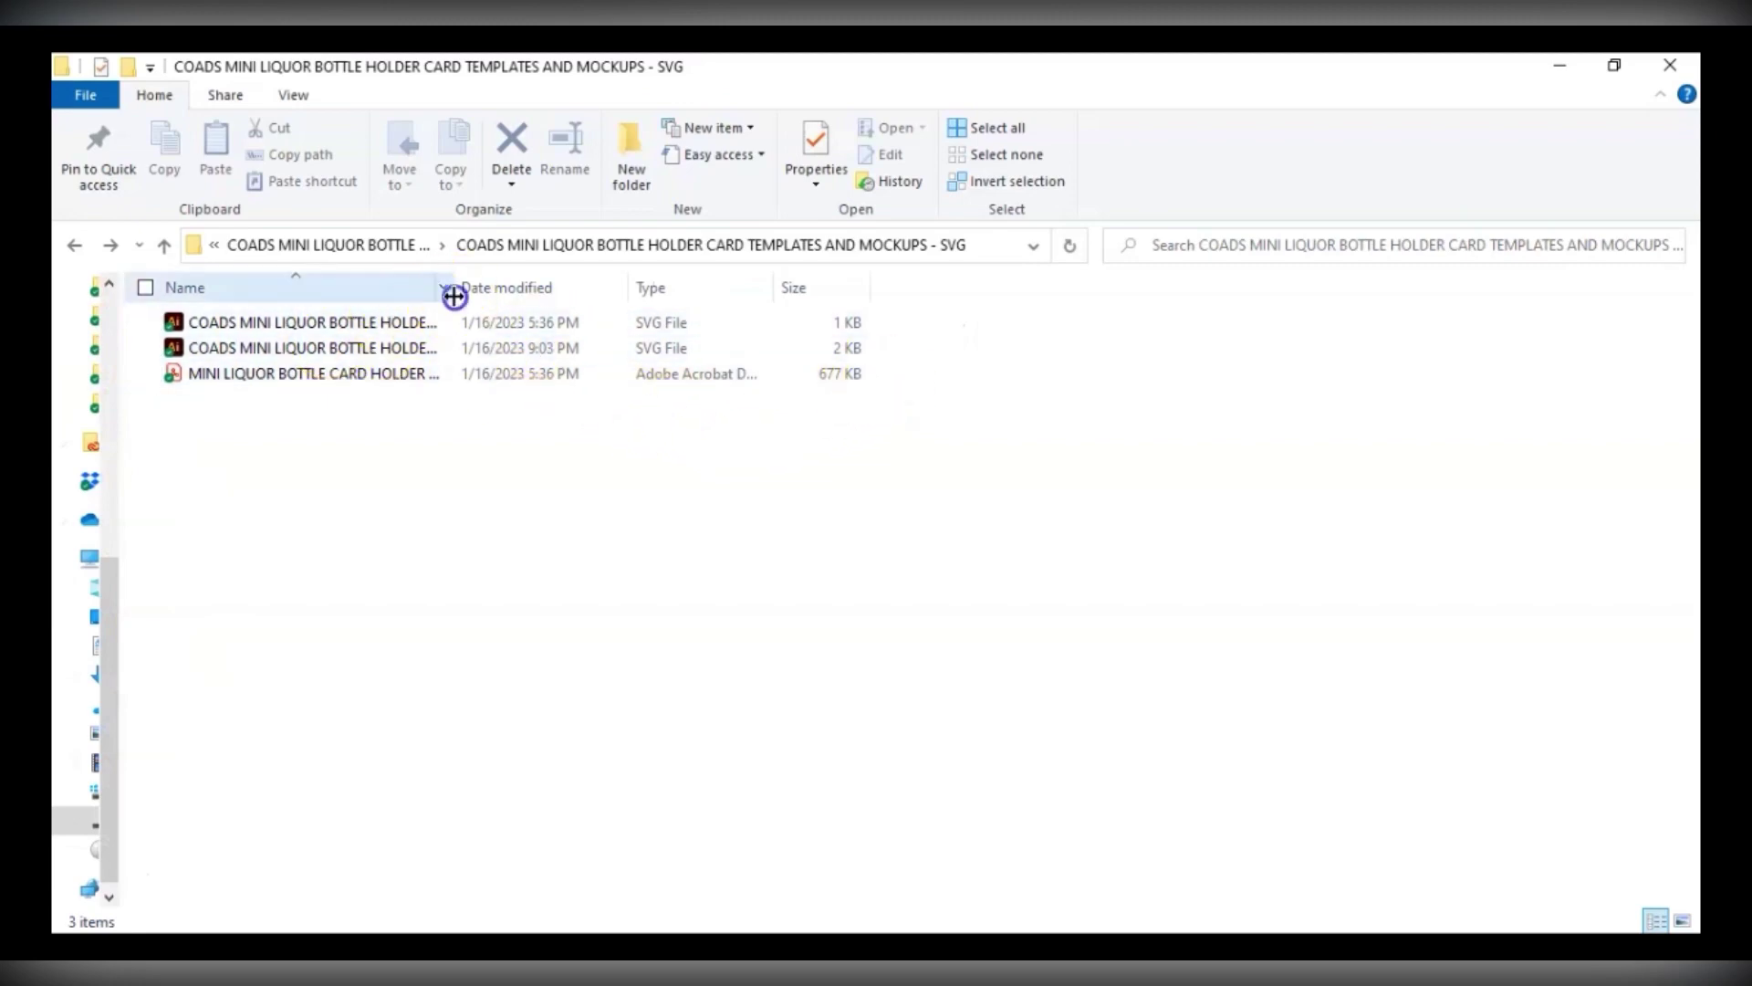
drag(450, 289, 511, 290)
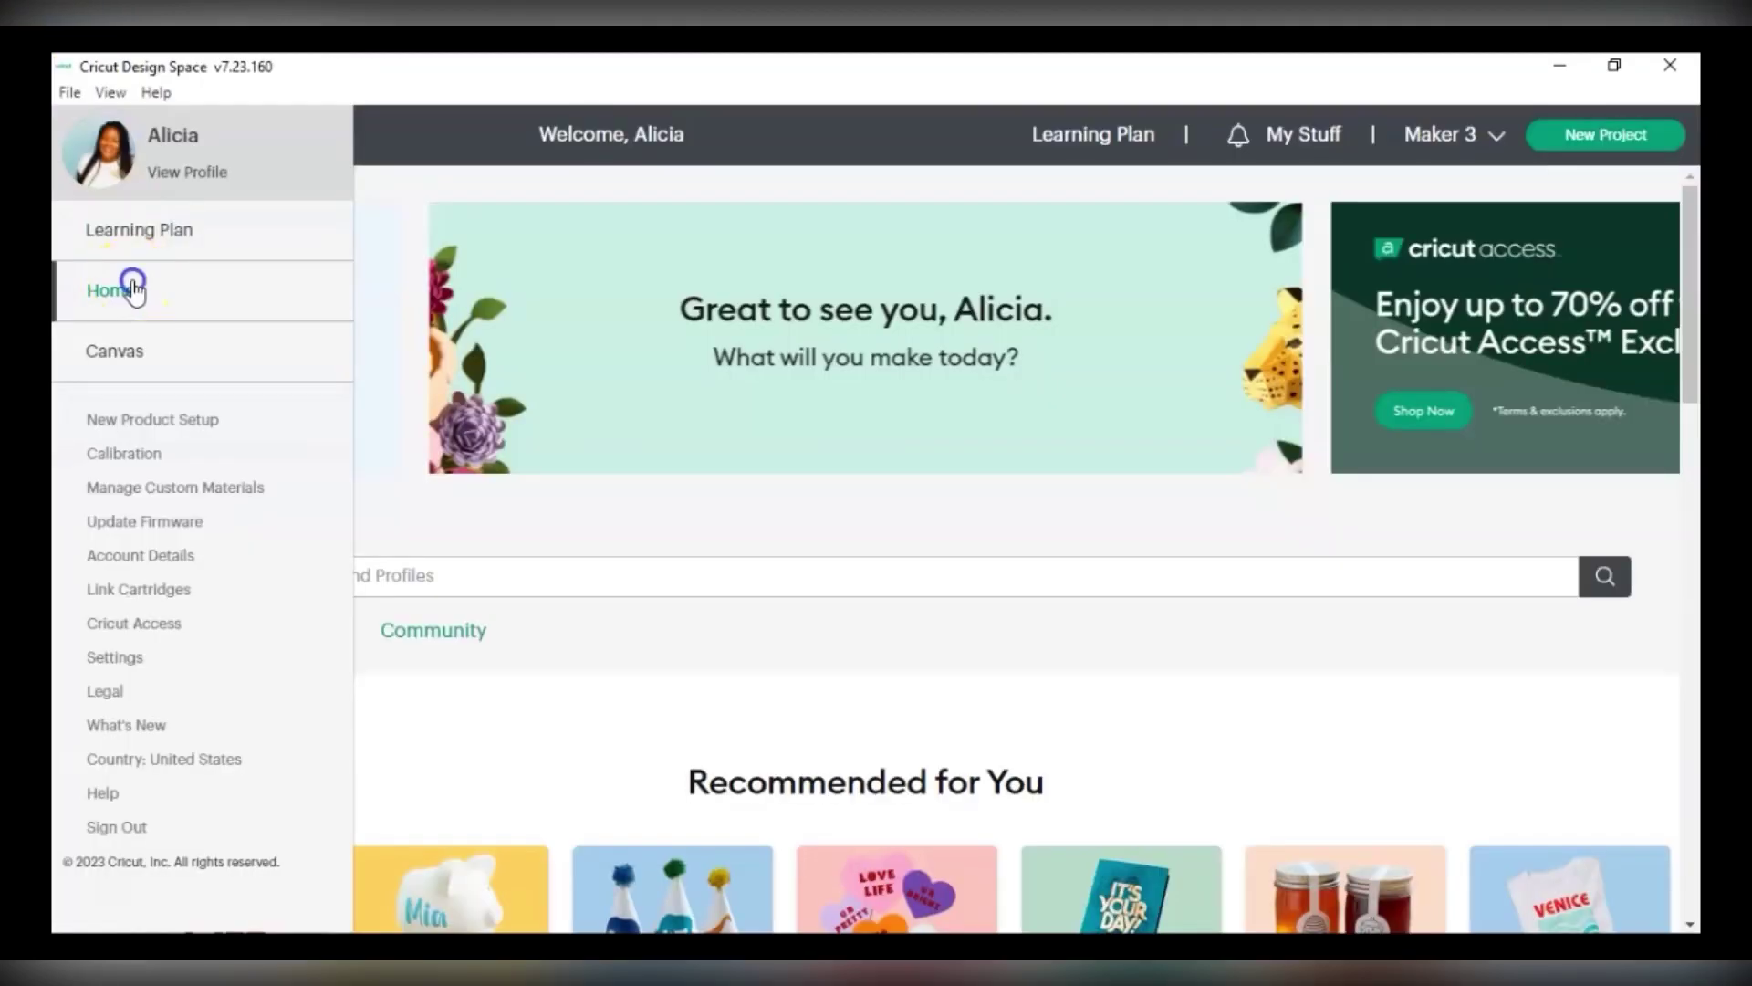
click(132, 288)
Start a new project and drop the 6x6 bottle holder SVG into the image upload area.
click(1539, 137)
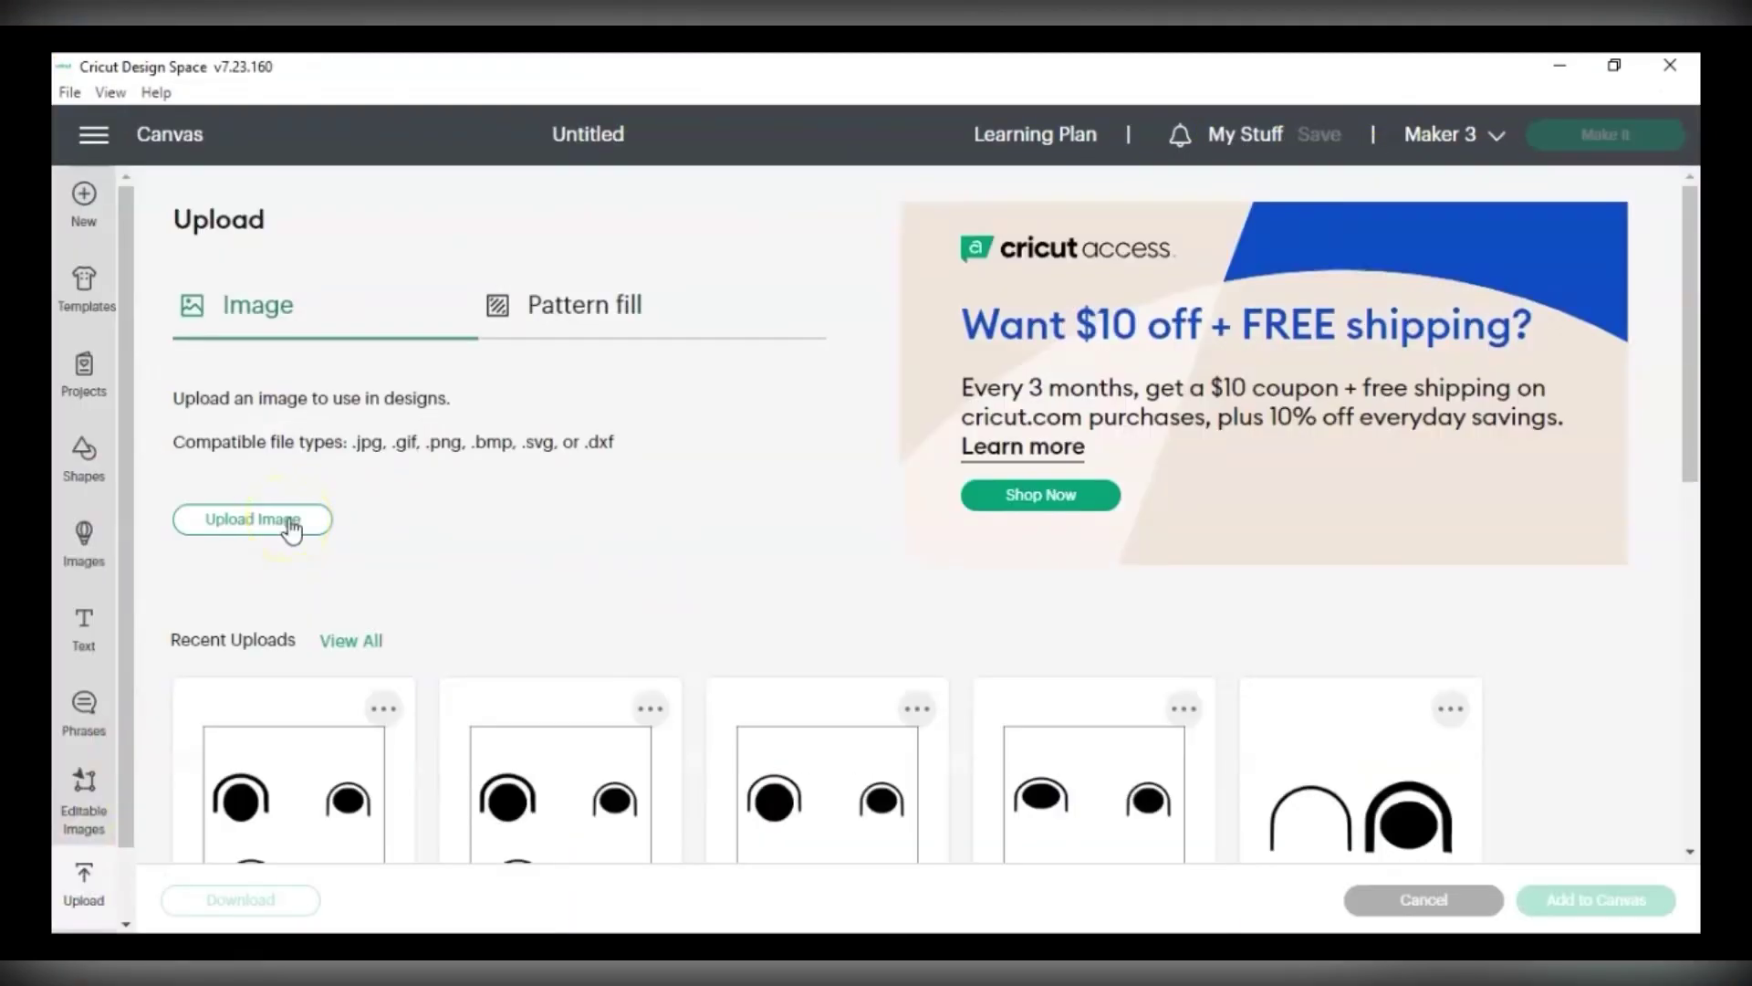
click(290, 522)
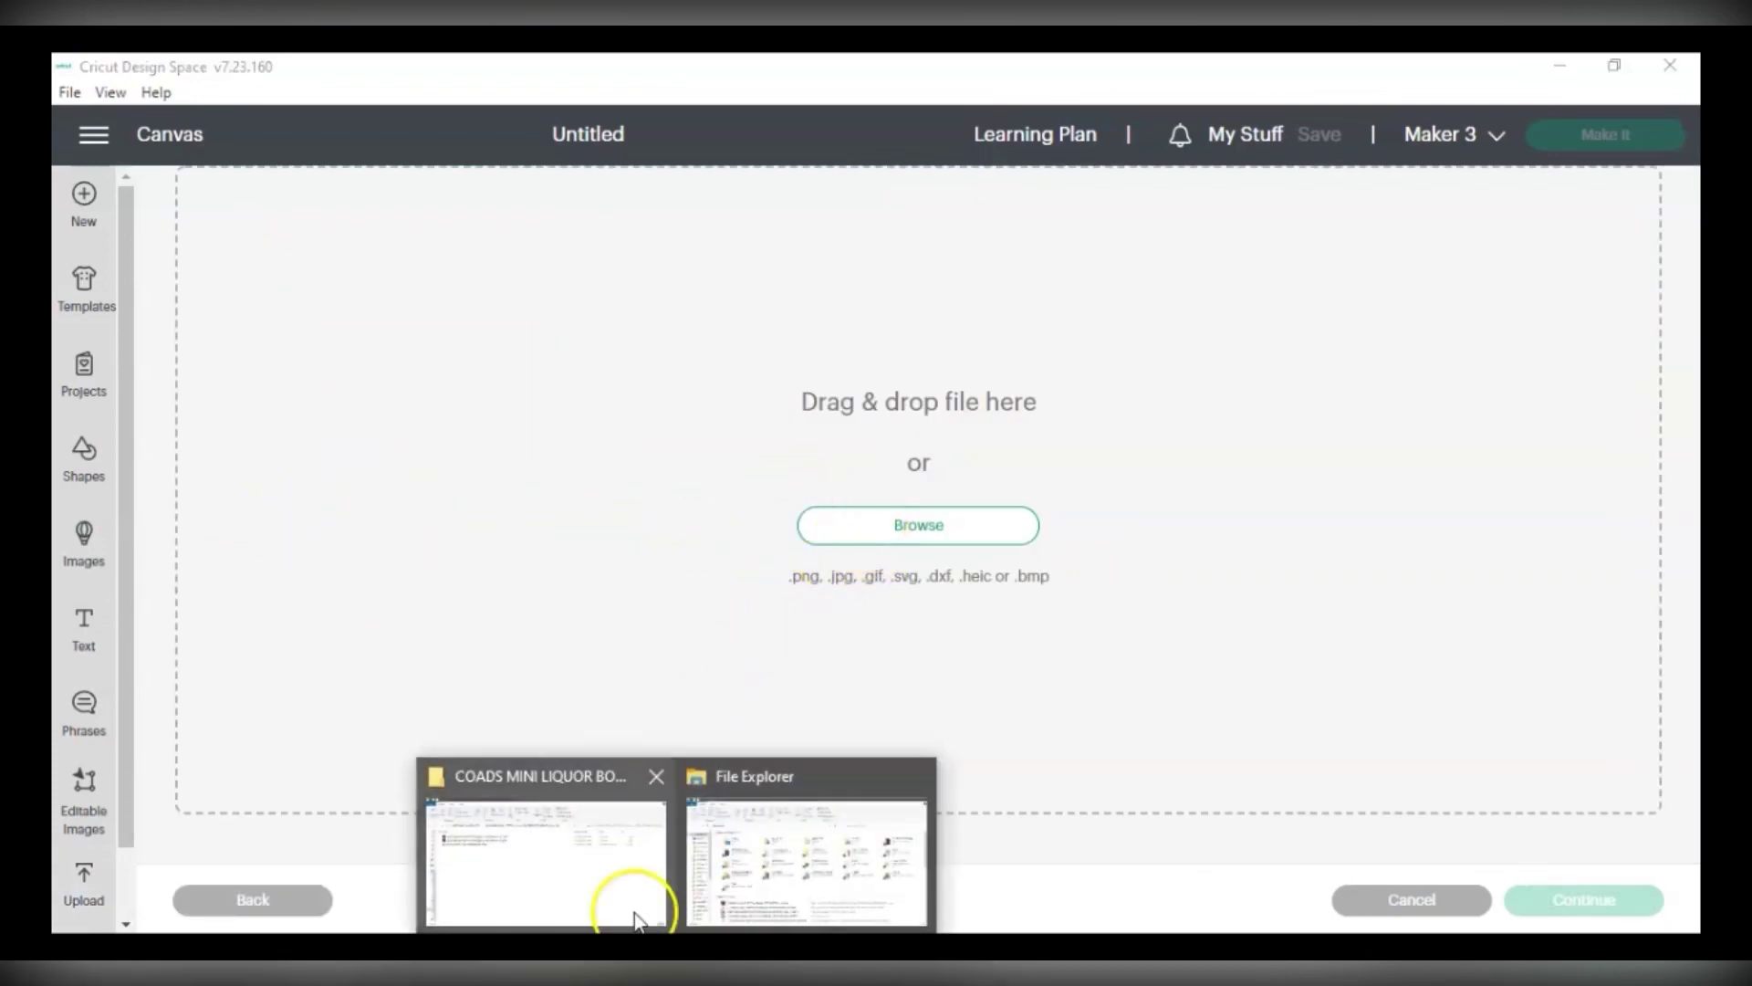
click(617, 889)
drag(673, 66, 1007, 285)
drag(842, 570, 337, 612)
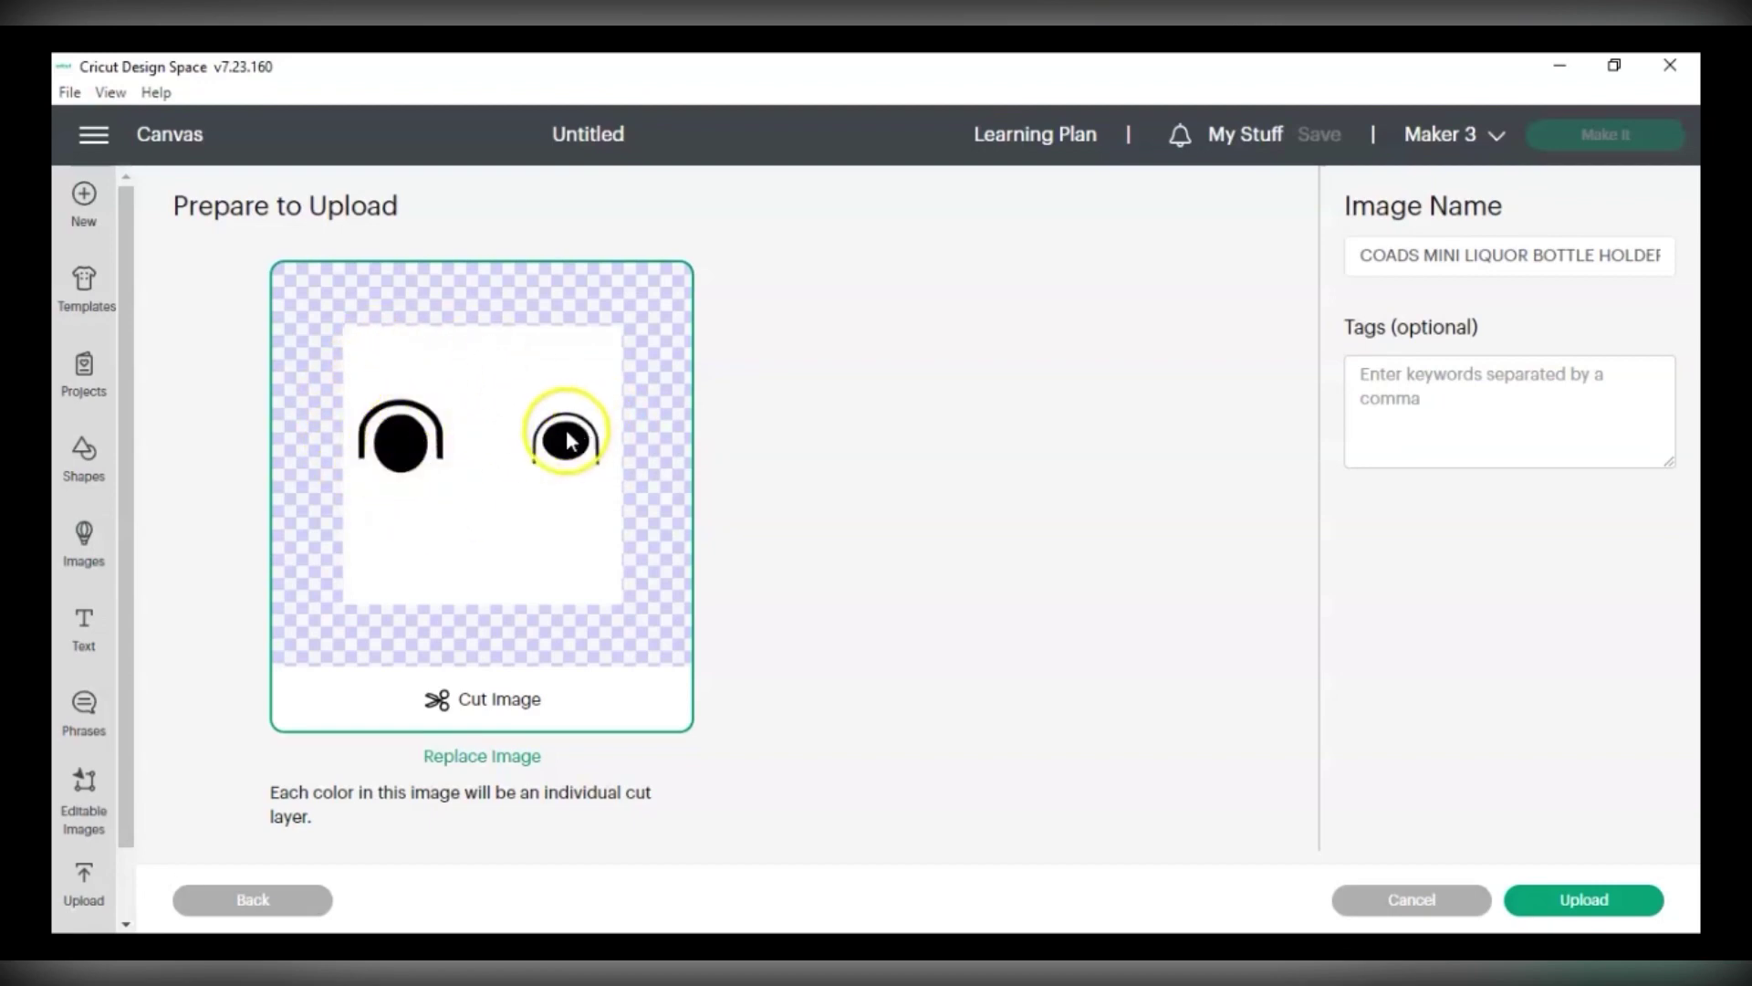
Finish the upload and add the 6x6 card template to the canvas.
click(1552, 899)
click(344, 773)
click(1597, 899)
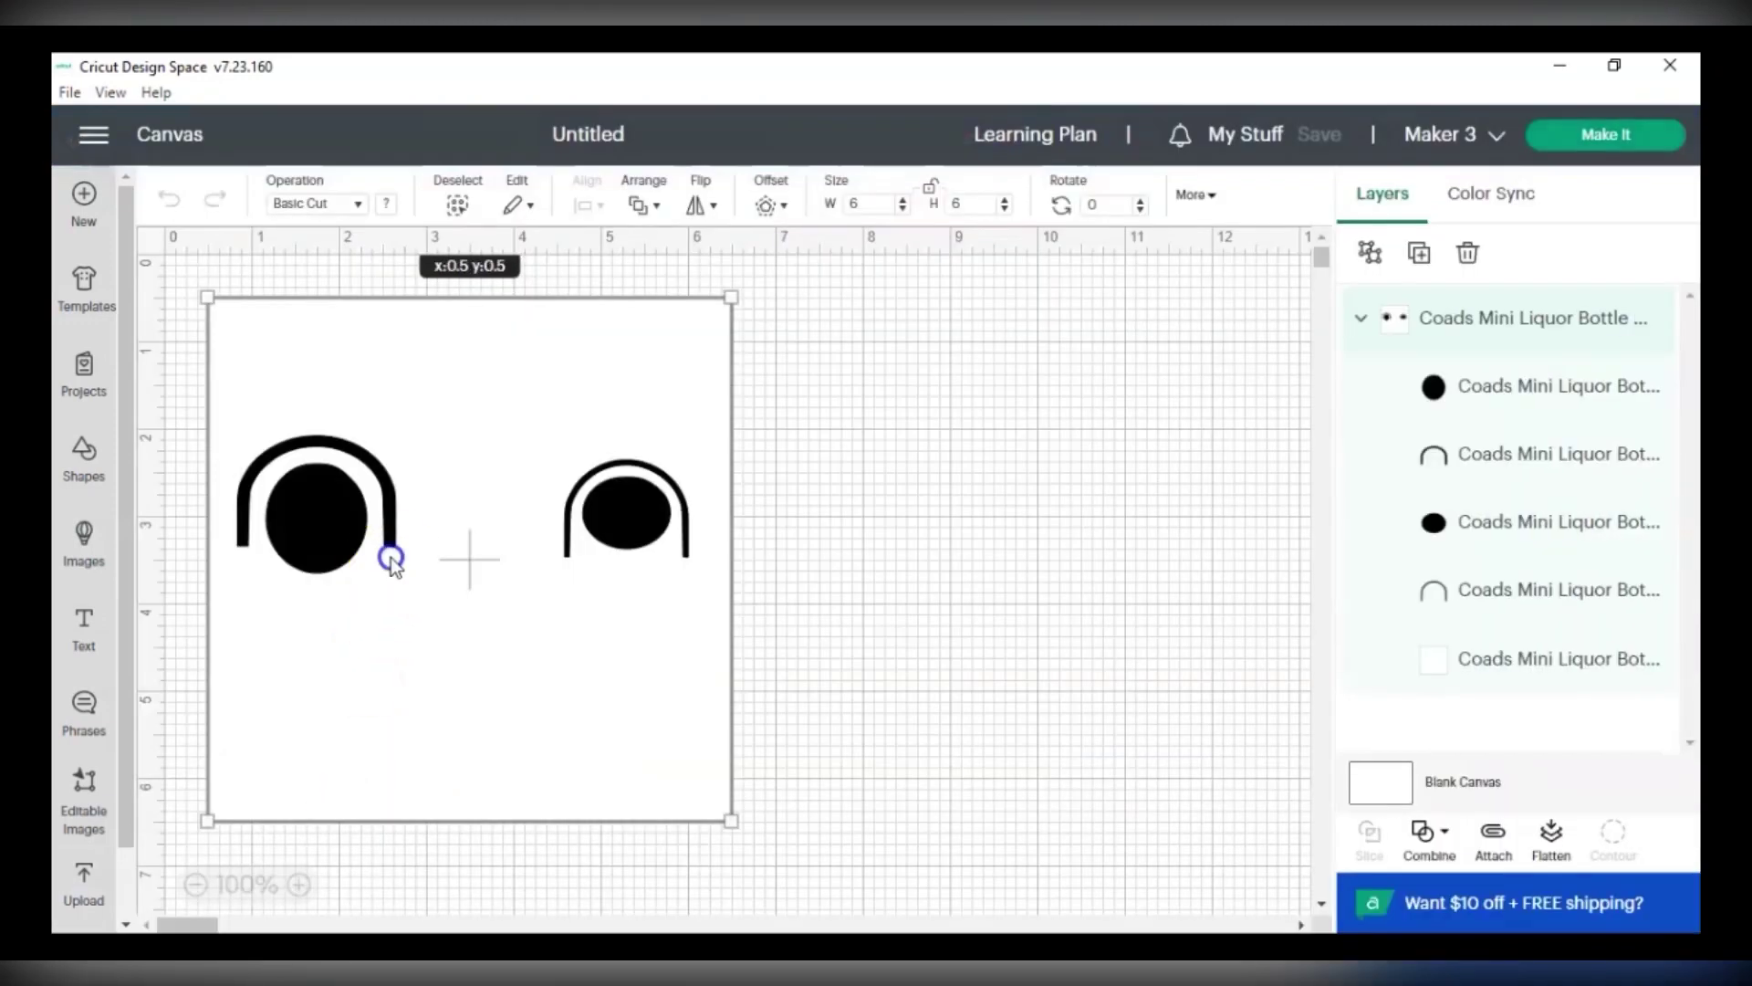
Hide and re-show the white background square, then select the whole design group.
click(1497, 648)
click(1654, 663)
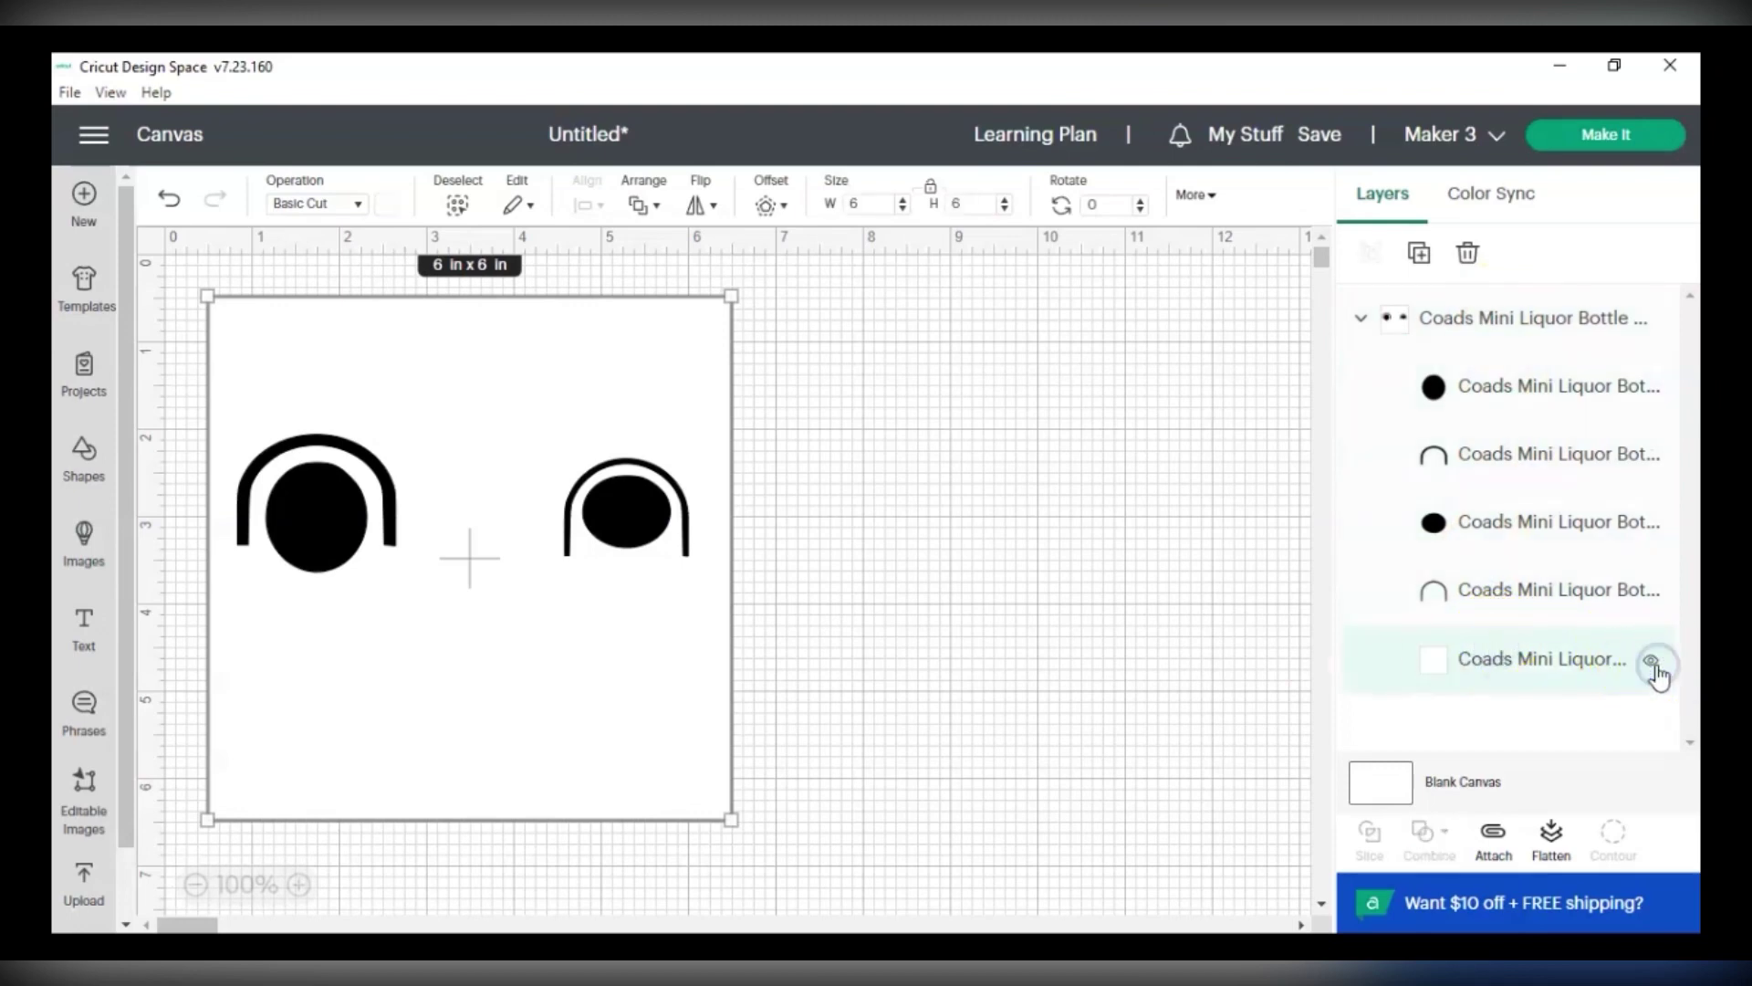
click(1653, 664)
click(1654, 663)
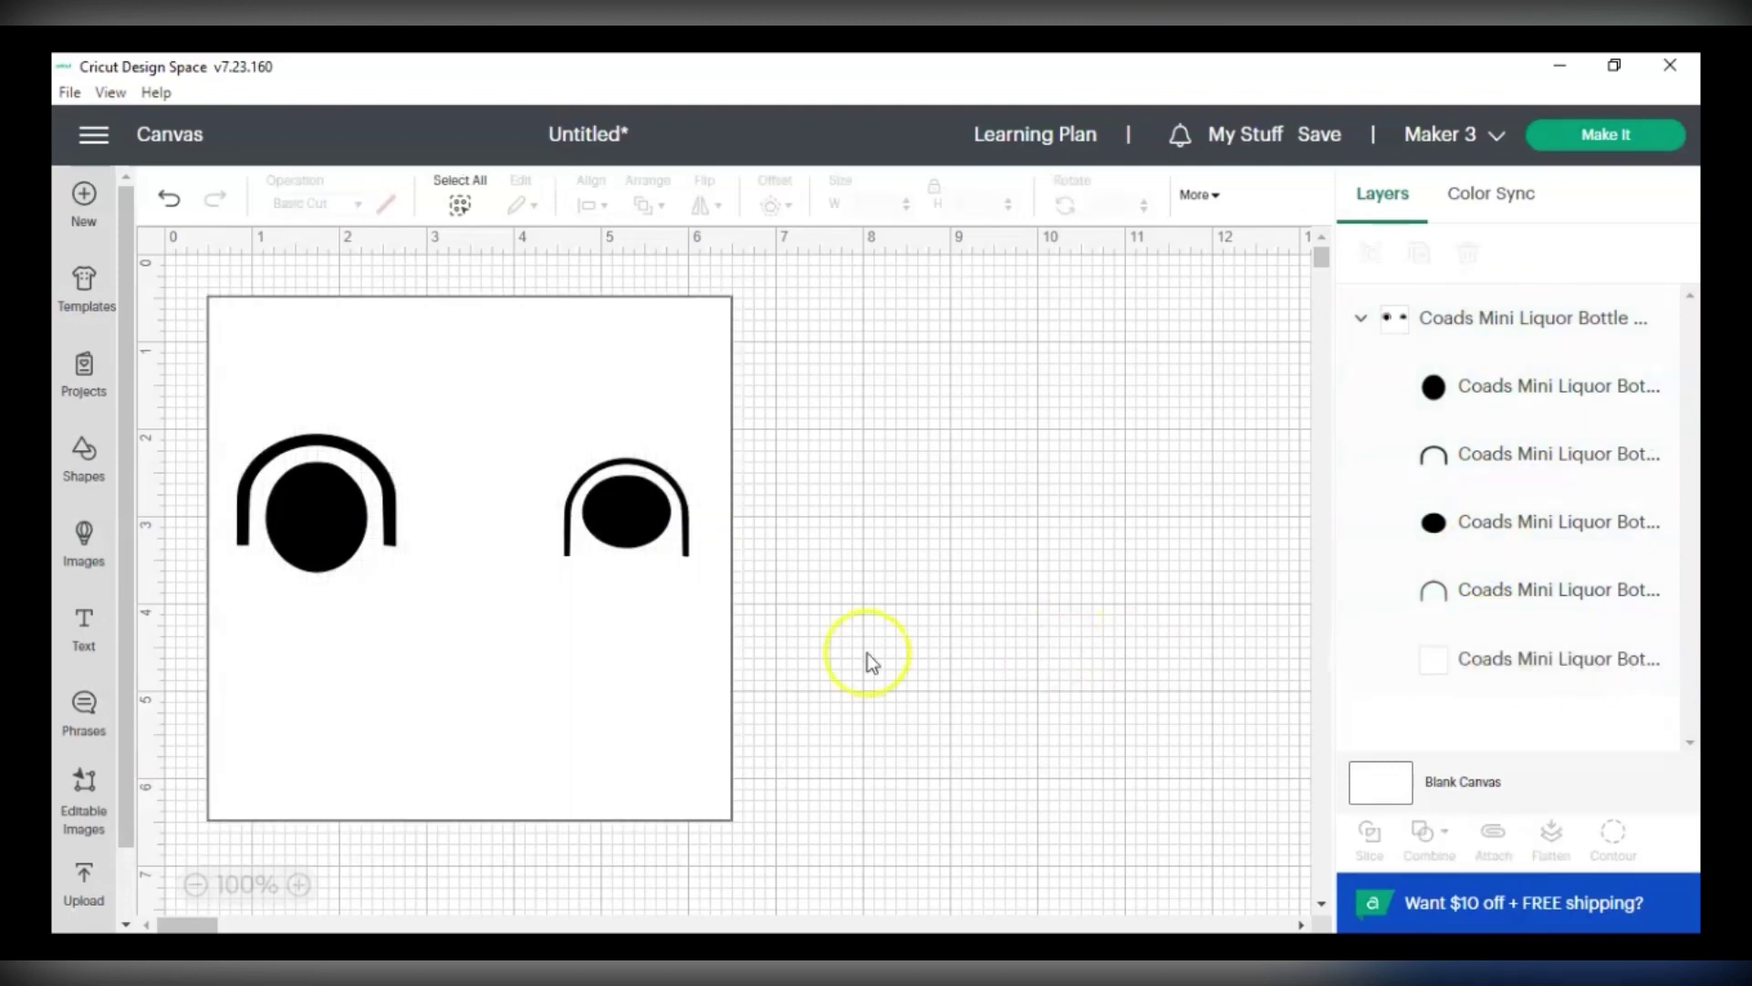
click(631, 650)
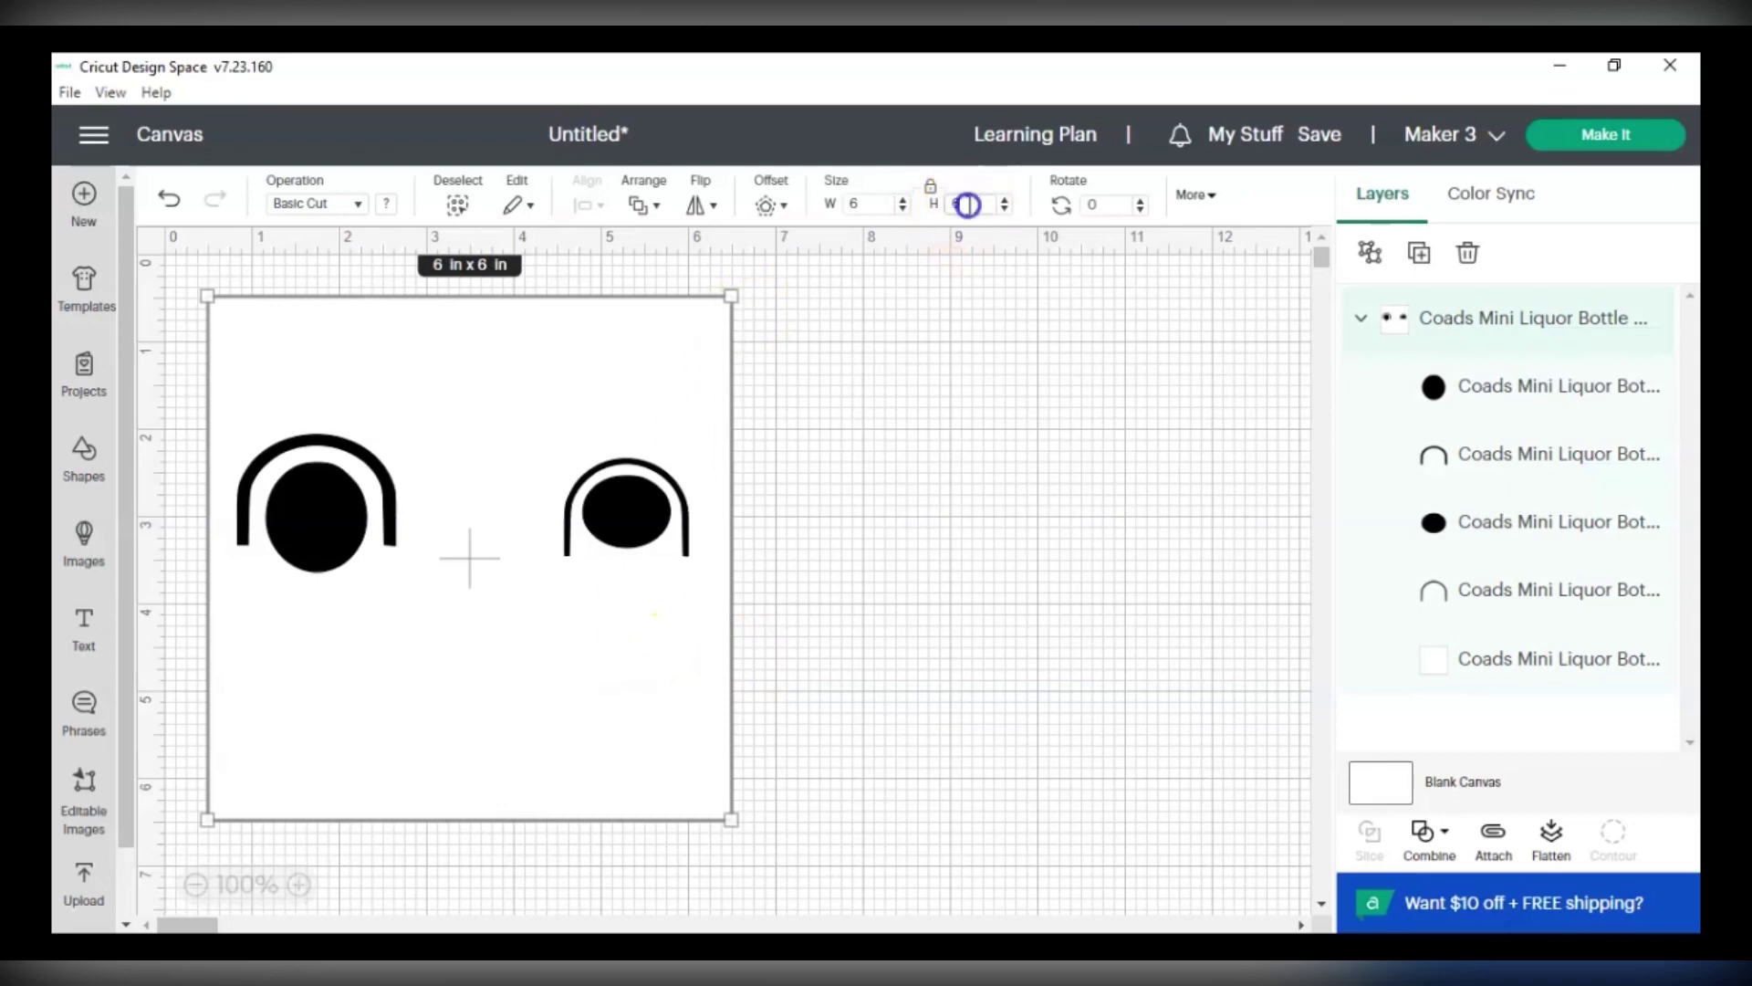
click(821, 369)
click(641, 474)
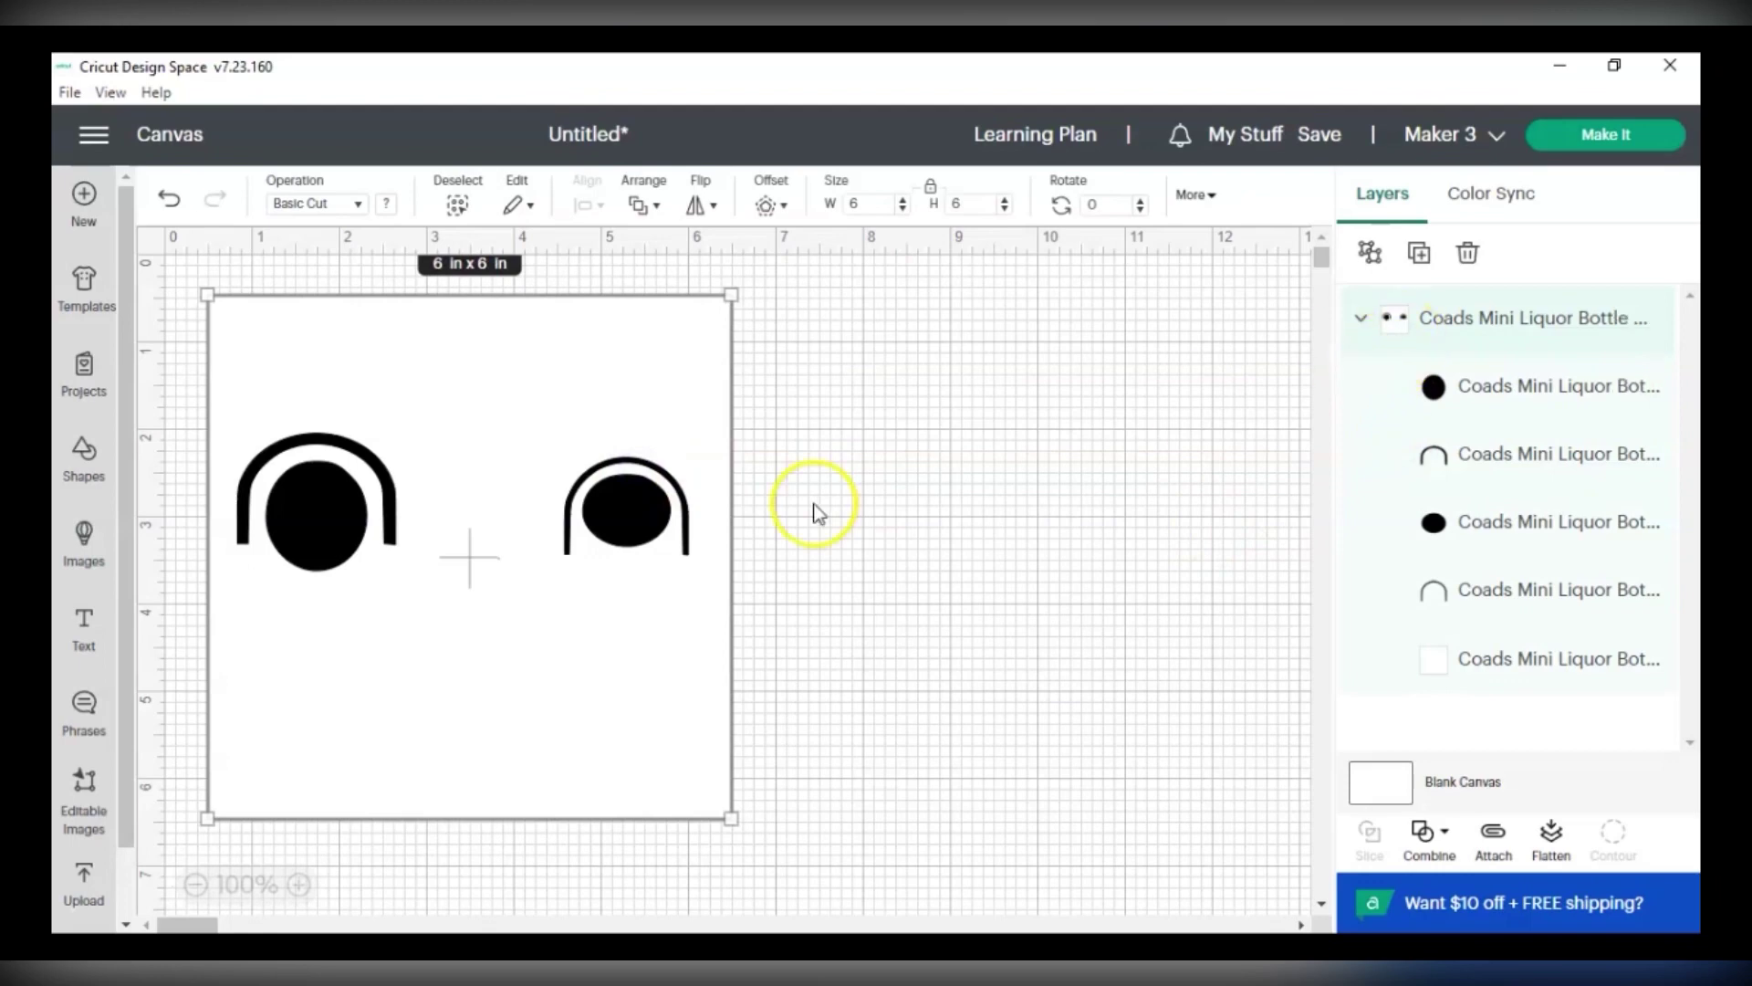
Duplicate the card design to the right, ungroup the copy, and pull its white square away.
click(1421, 256)
drag(684, 491, 1236, 493)
click(962, 203)
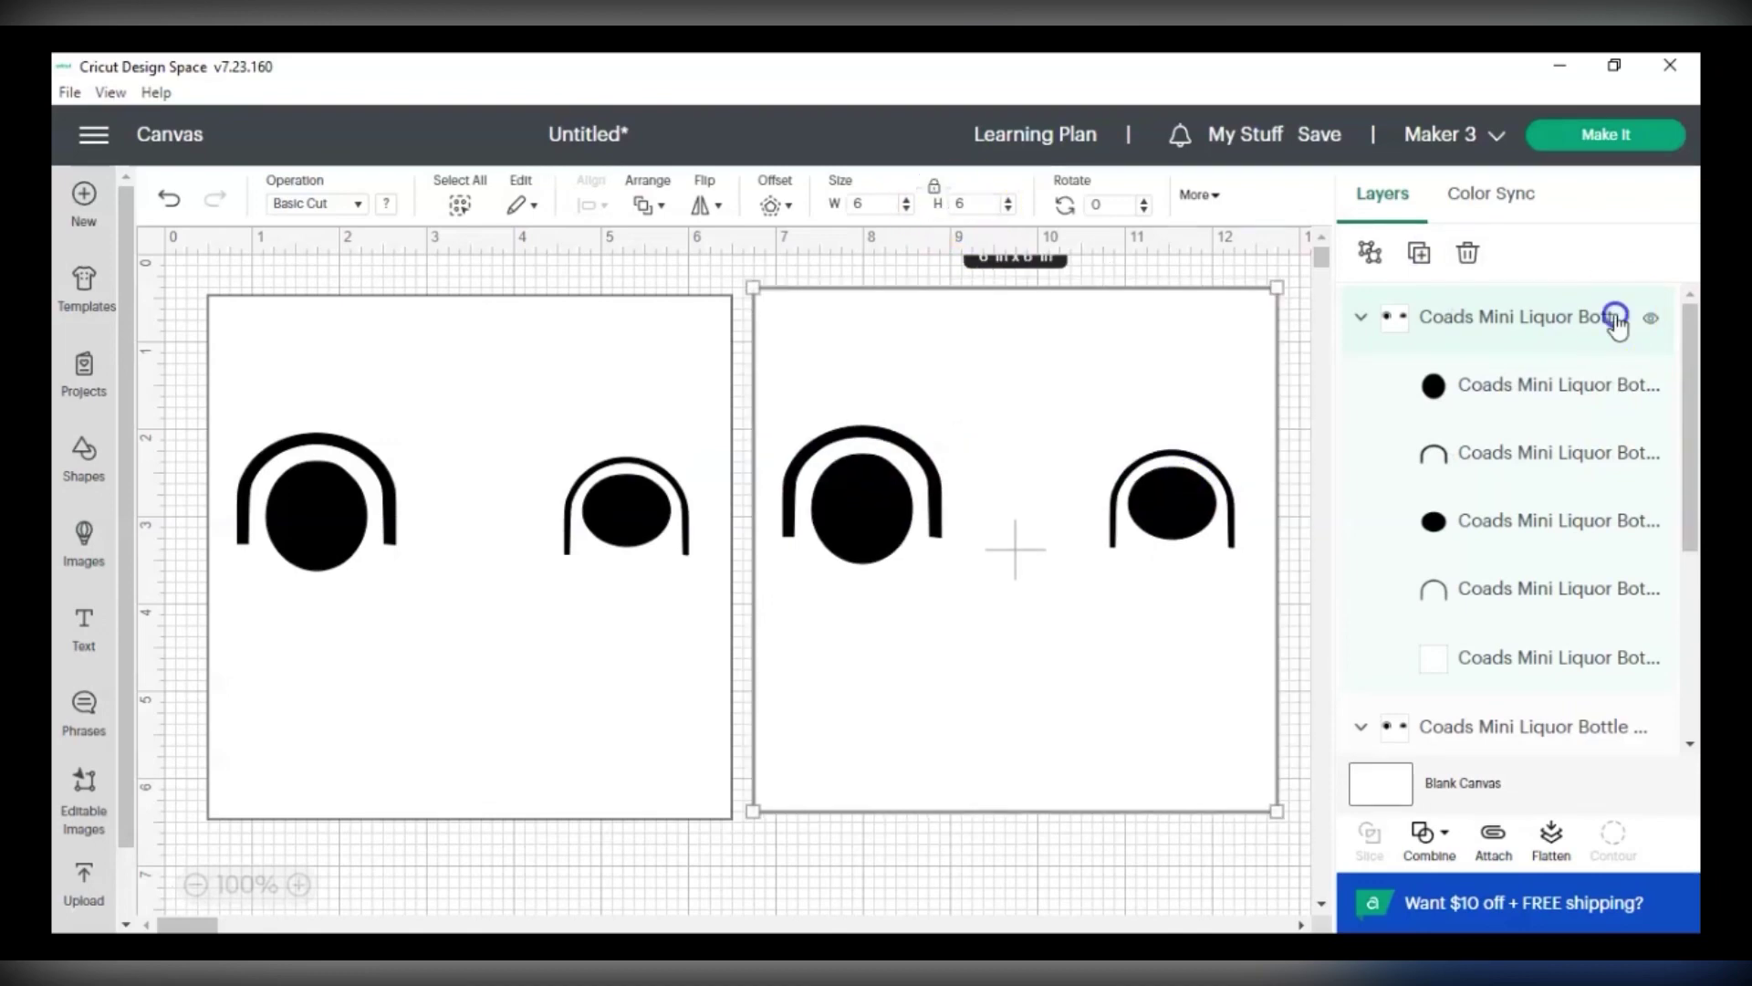
right_click(1025, 418)
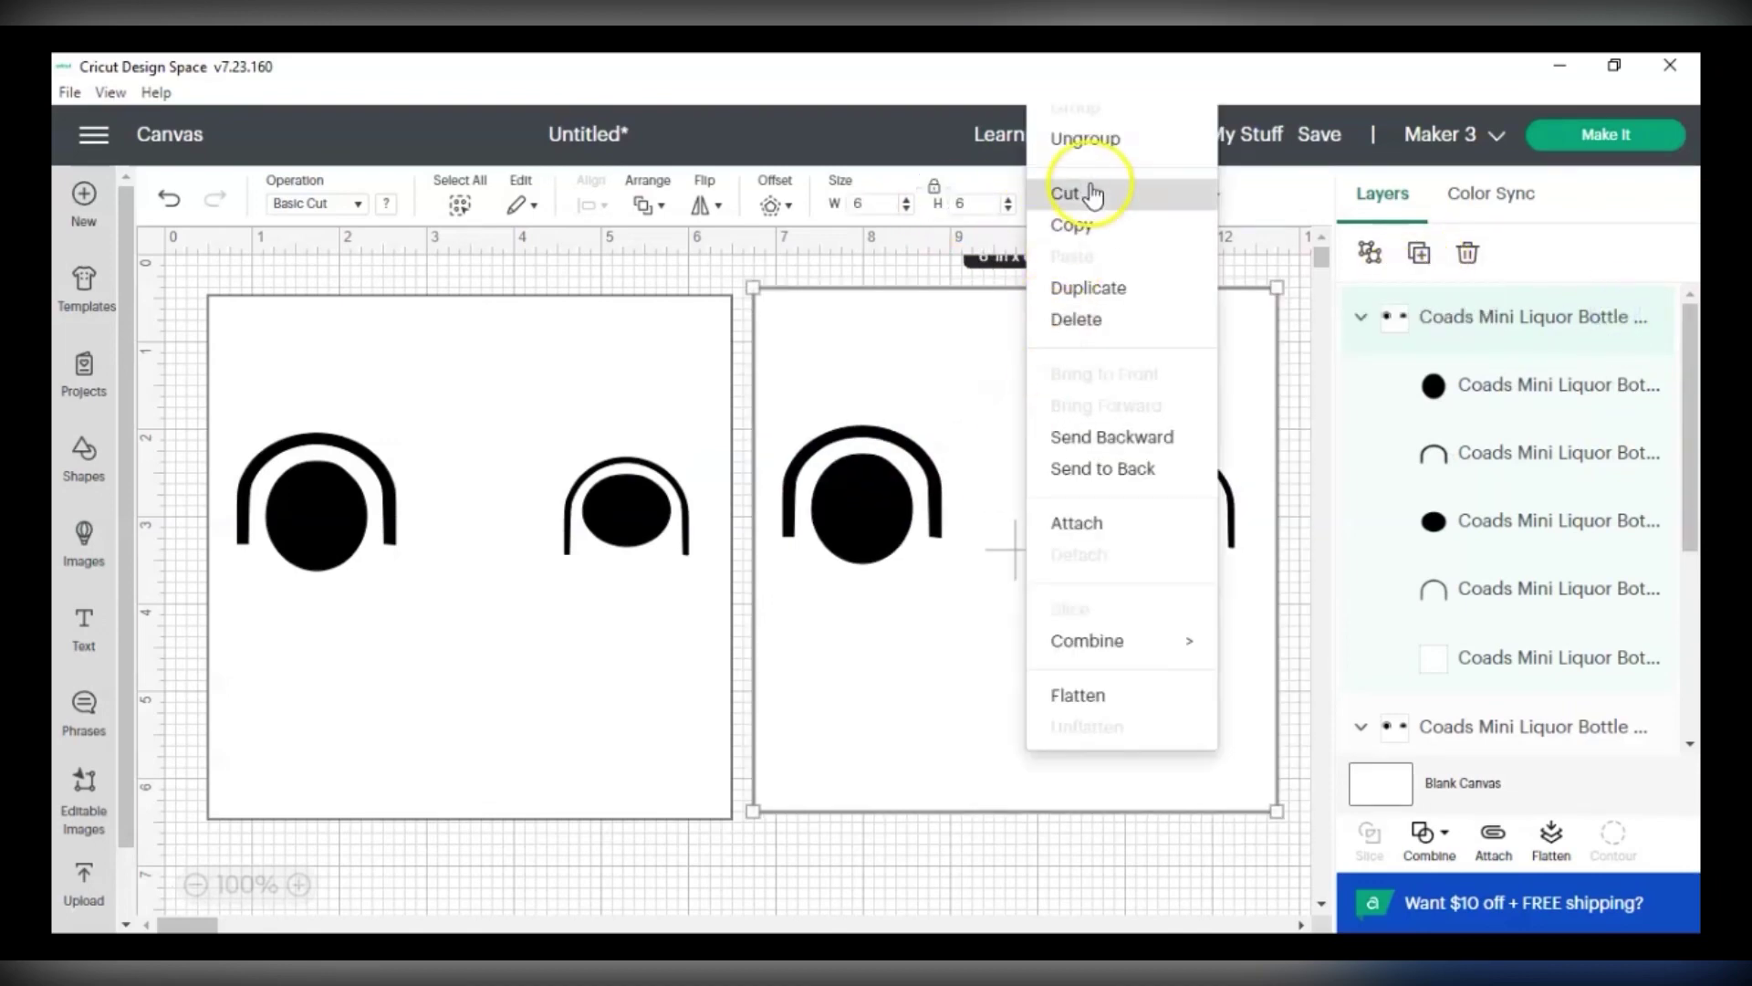
click(1091, 141)
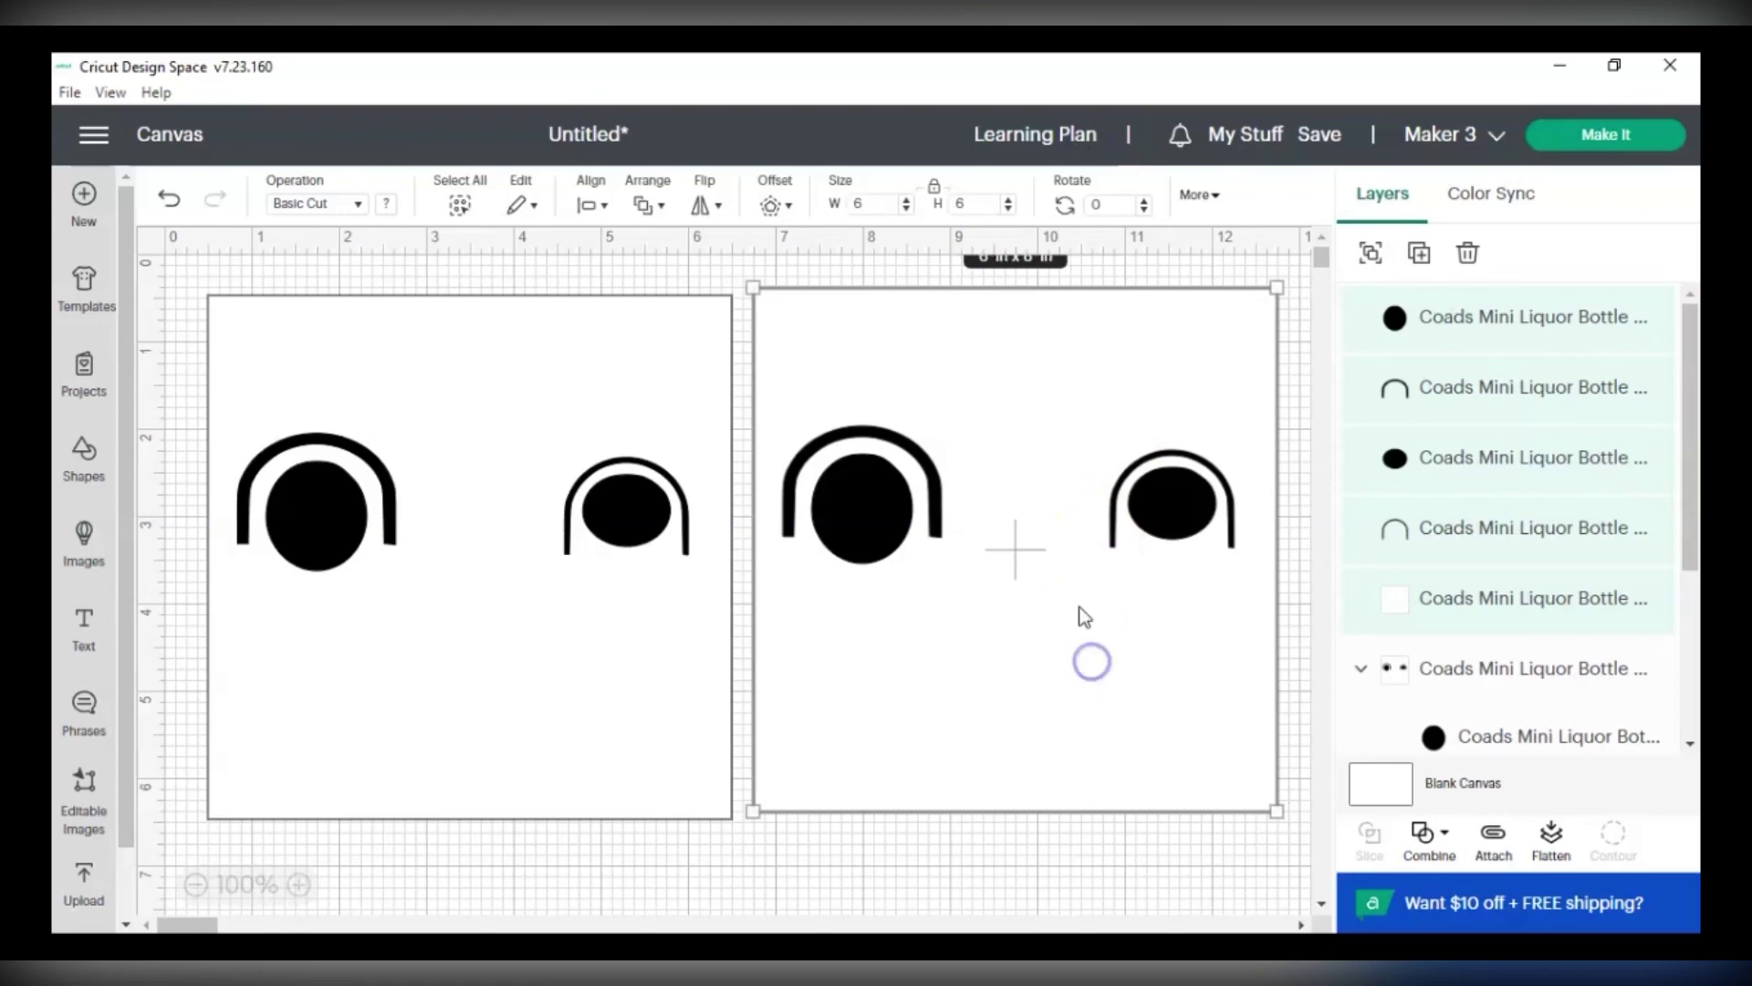
mouse_move(1084, 617)
mouse_down()
mouse_move(1066, 695)
mouse_move(1083, 648)
mouse_up()
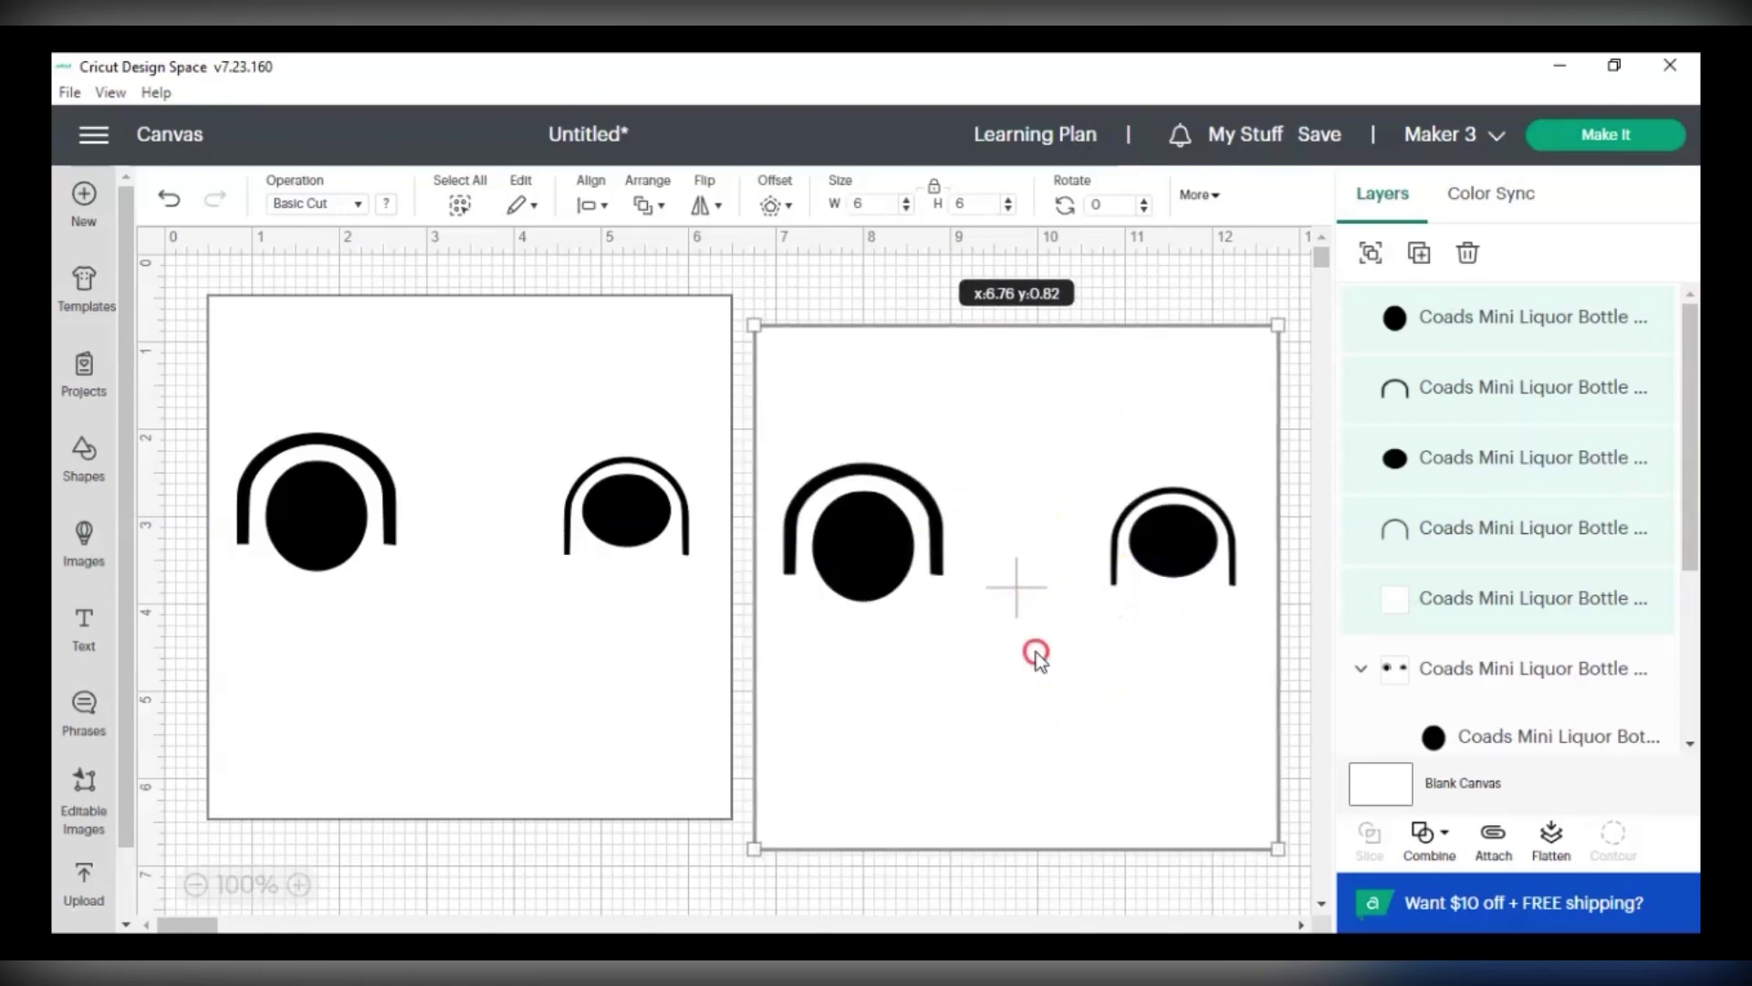
drag(680, 587, 1268, 657)
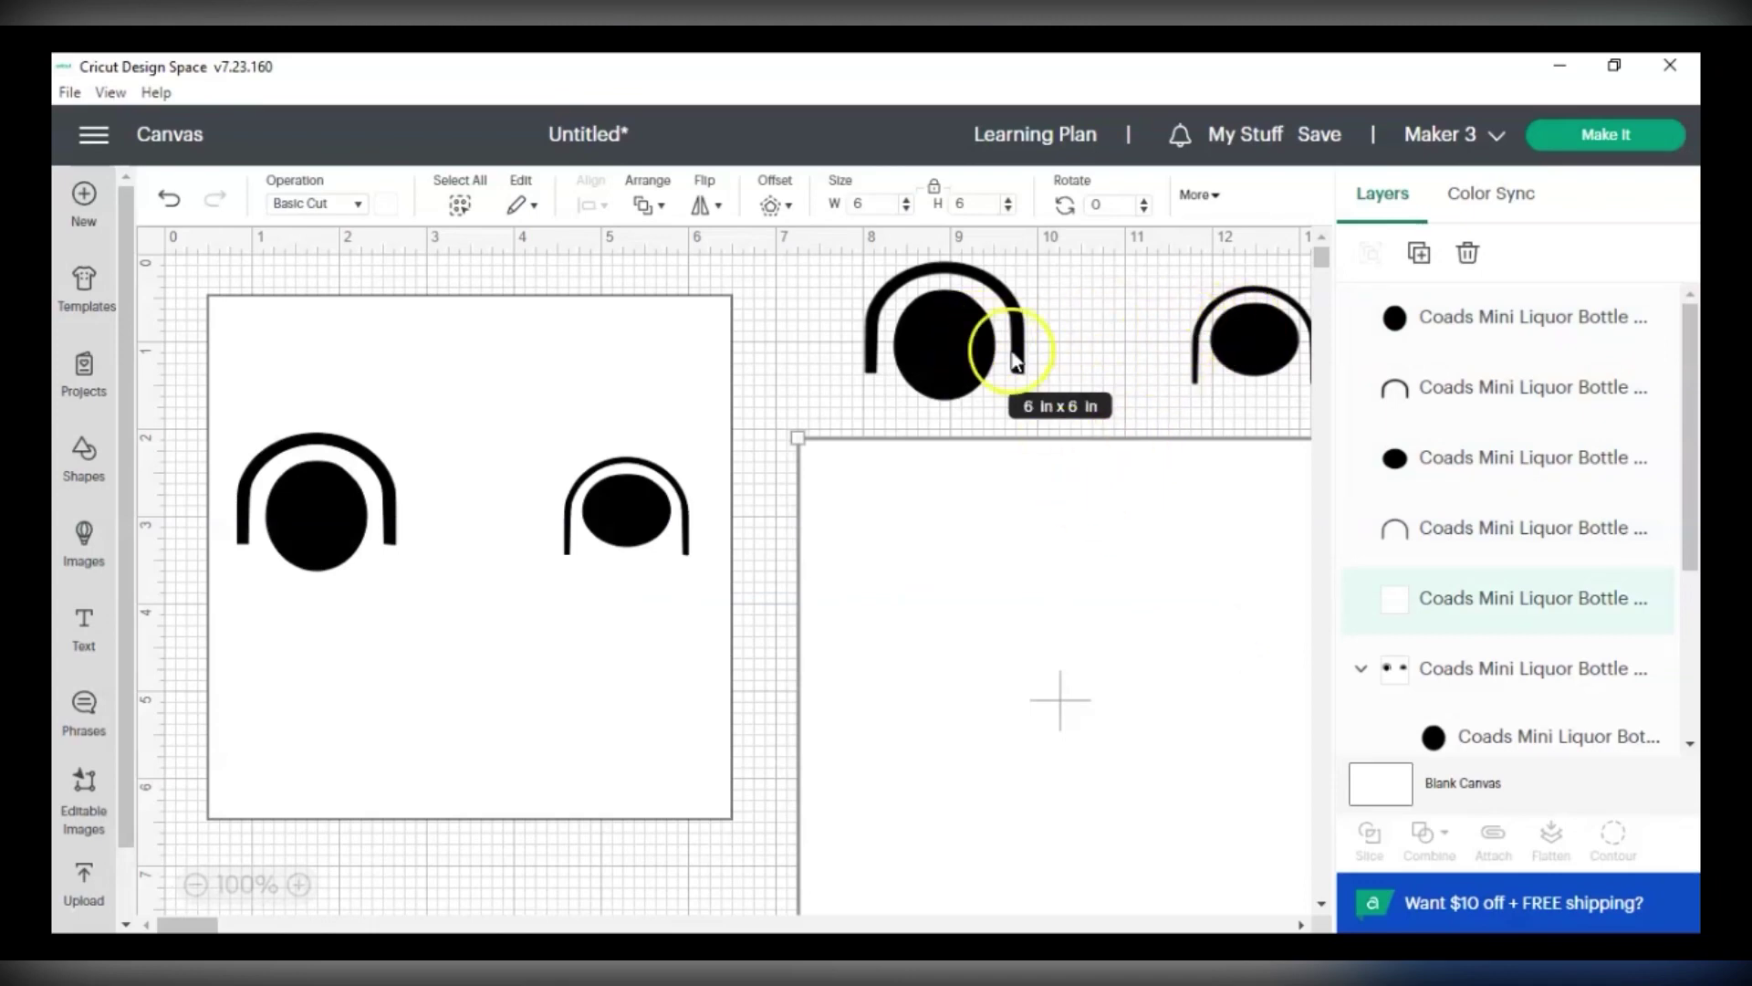
Unlock proportions, set the copied square's width to 5 in, and move the 5x6 rectangle onto empty canvas.
click(932, 187)
click(894, 202)
click(776, 204)
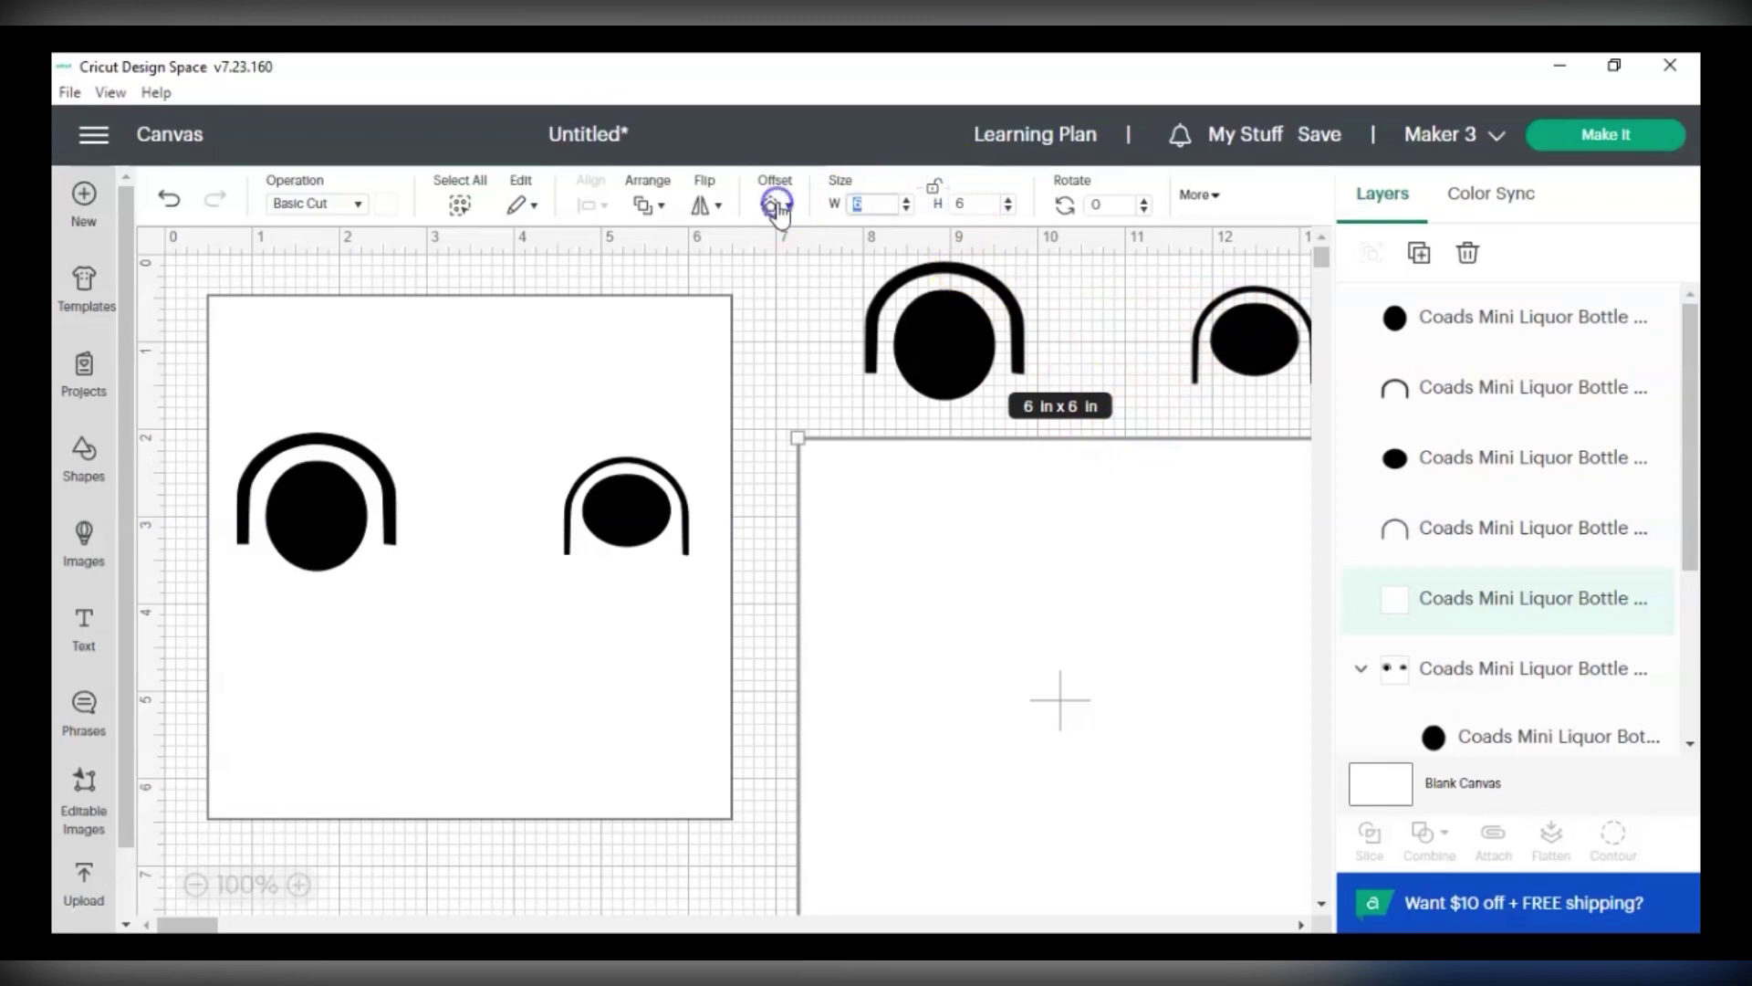
click(879, 204)
click(772, 206)
click(834, 340)
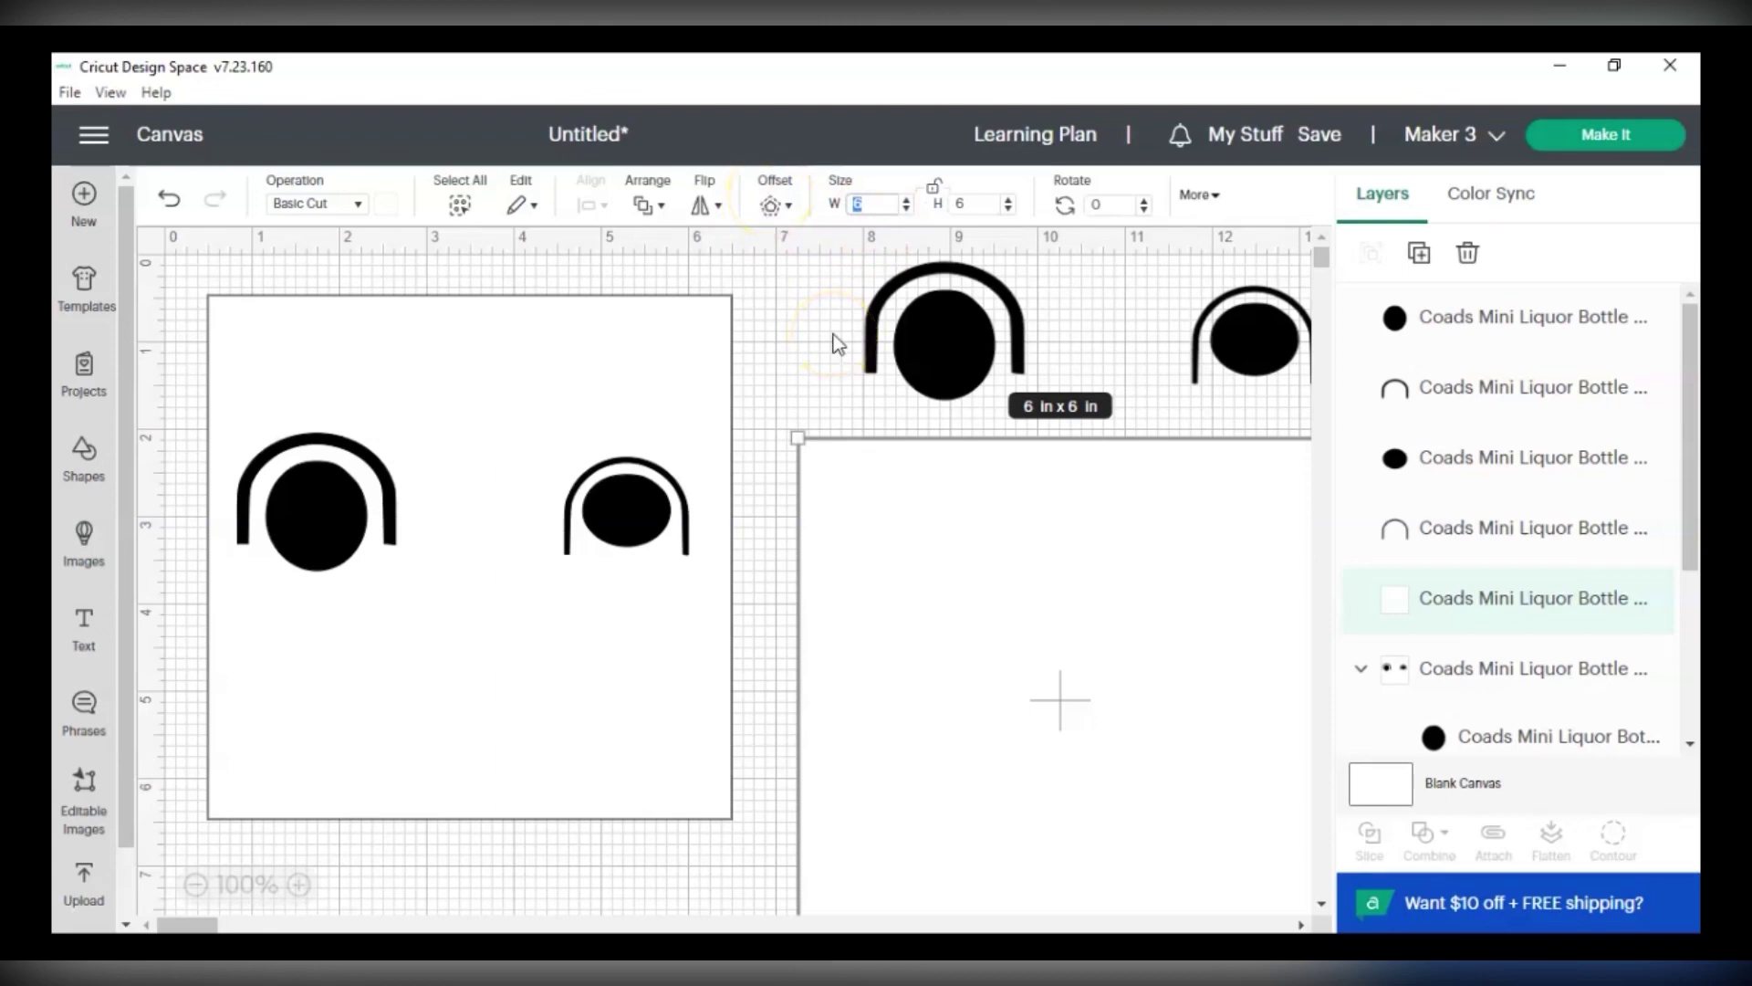
text(5)
key(Tab)
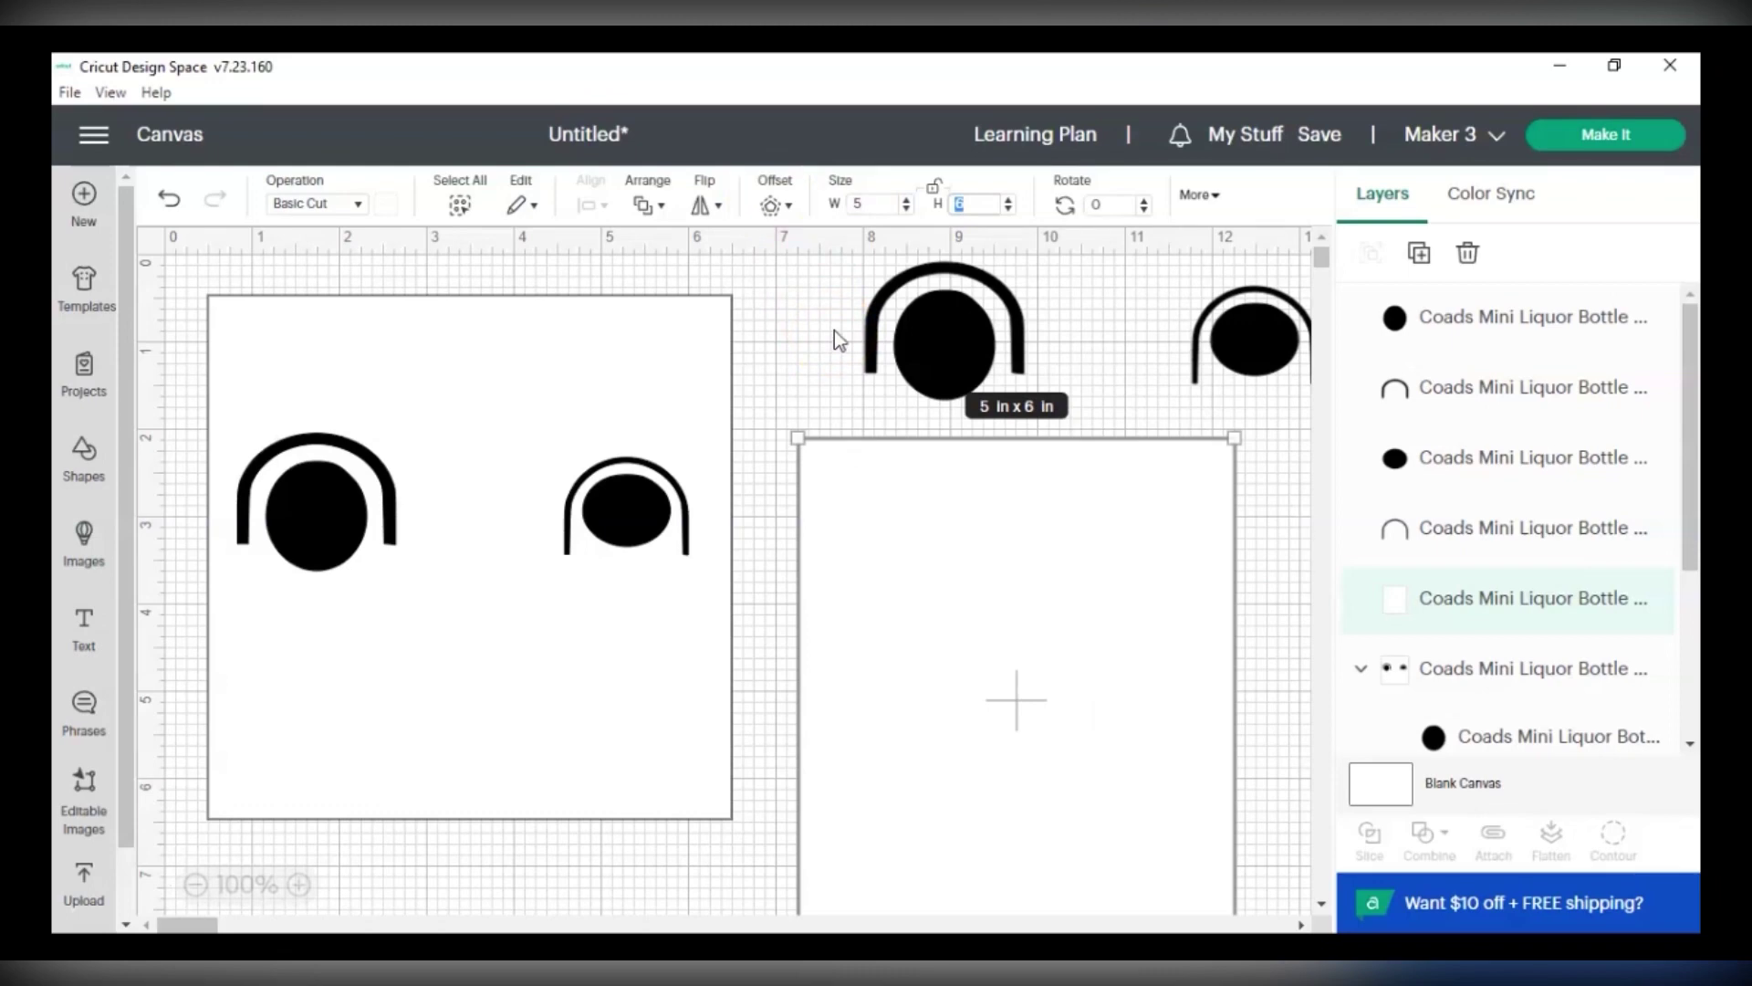
drag(1135, 495, 1138, 362)
click(192, 883)
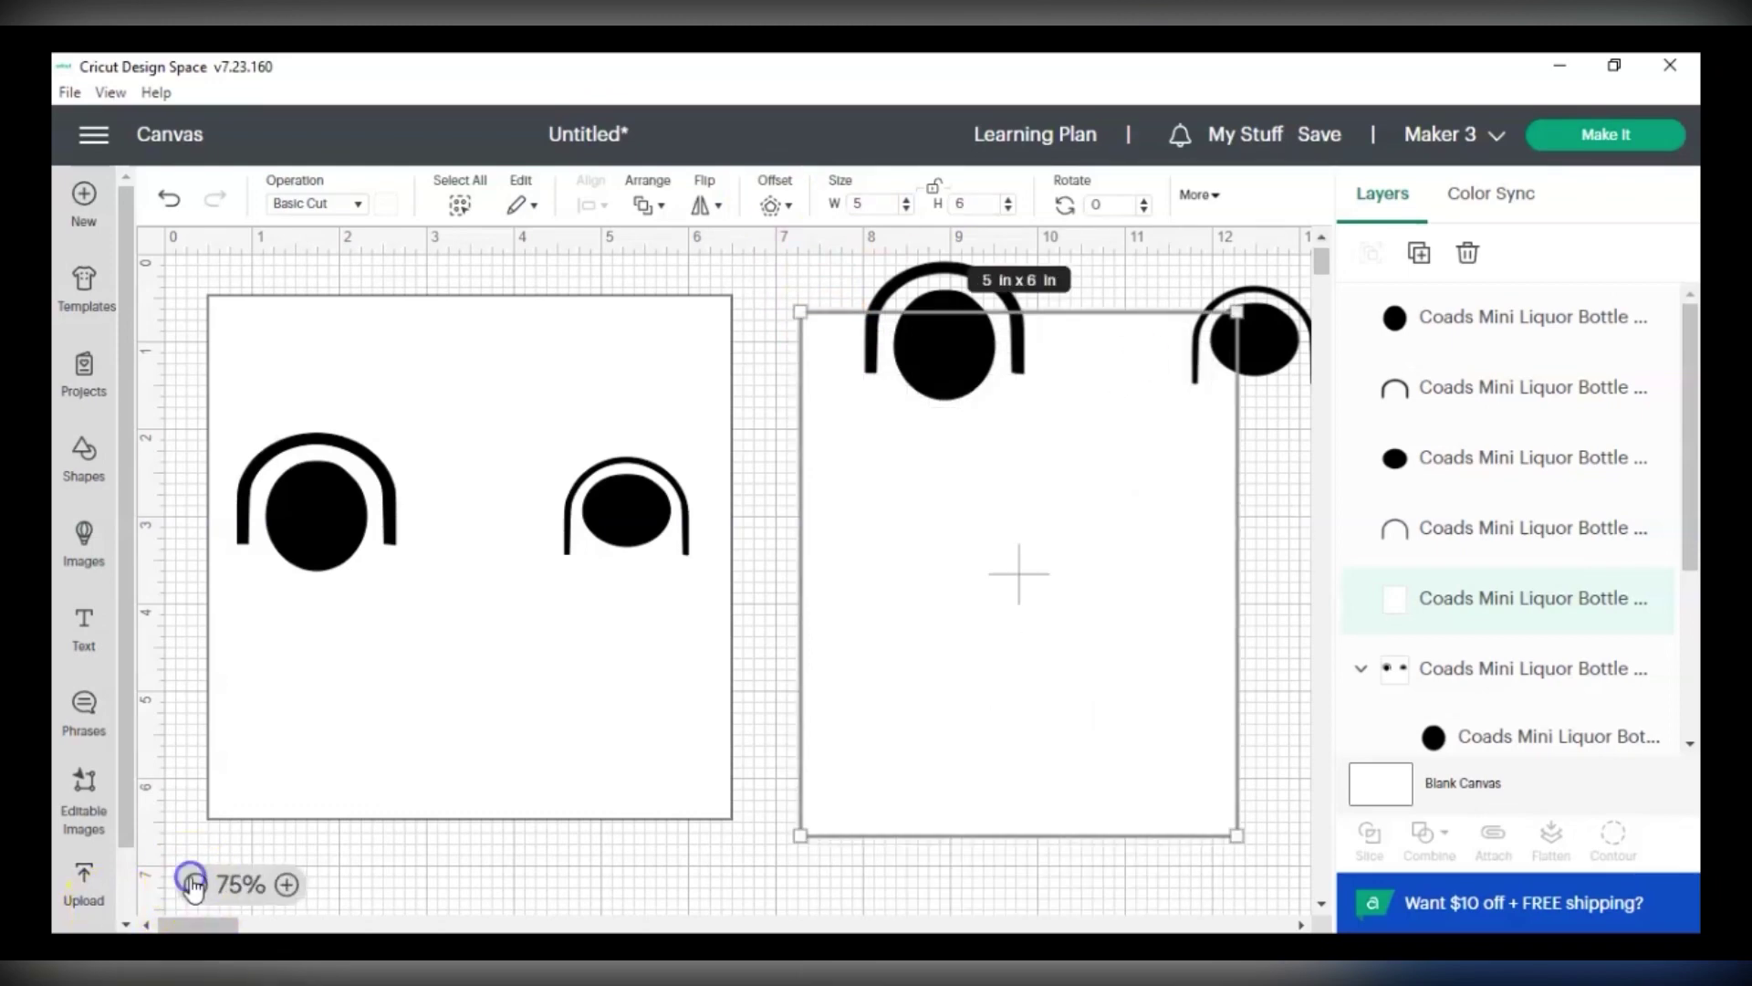
drag(742, 462, 857, 587)
Ungroup the original, move the small arch and ellipse into the 5x6 rectangle, and send the rectangle back.
drag(546, 544, 650, 694)
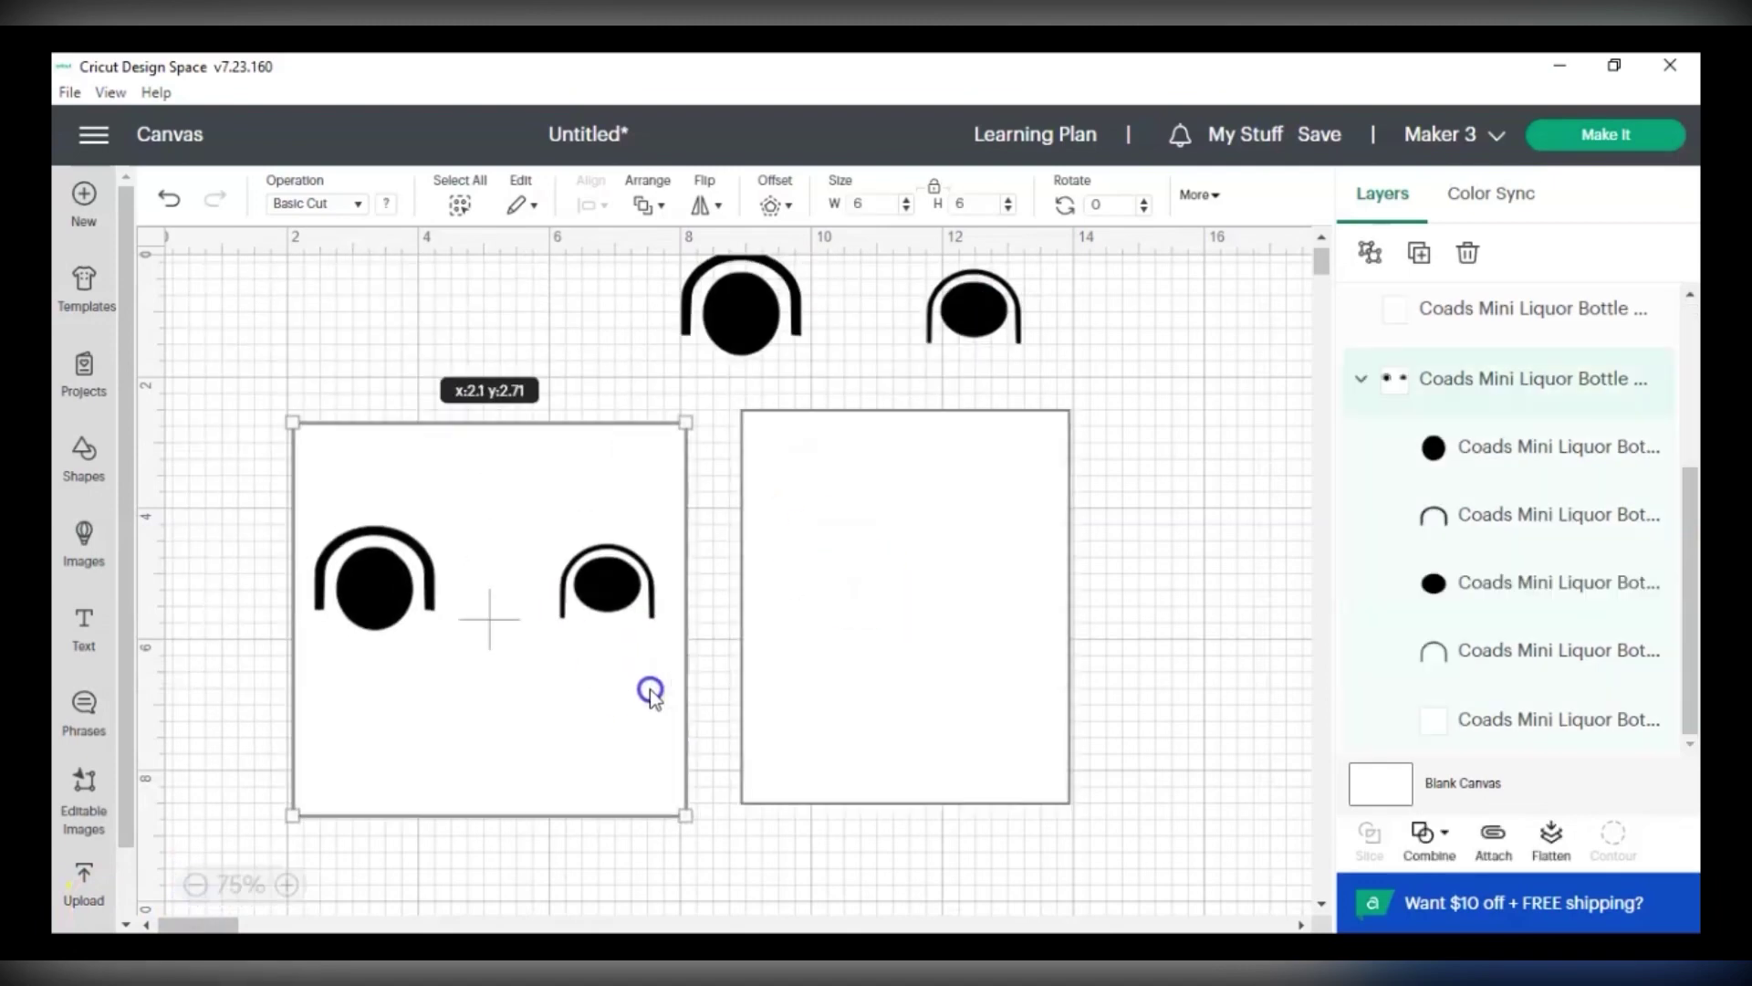
right_click(626, 663)
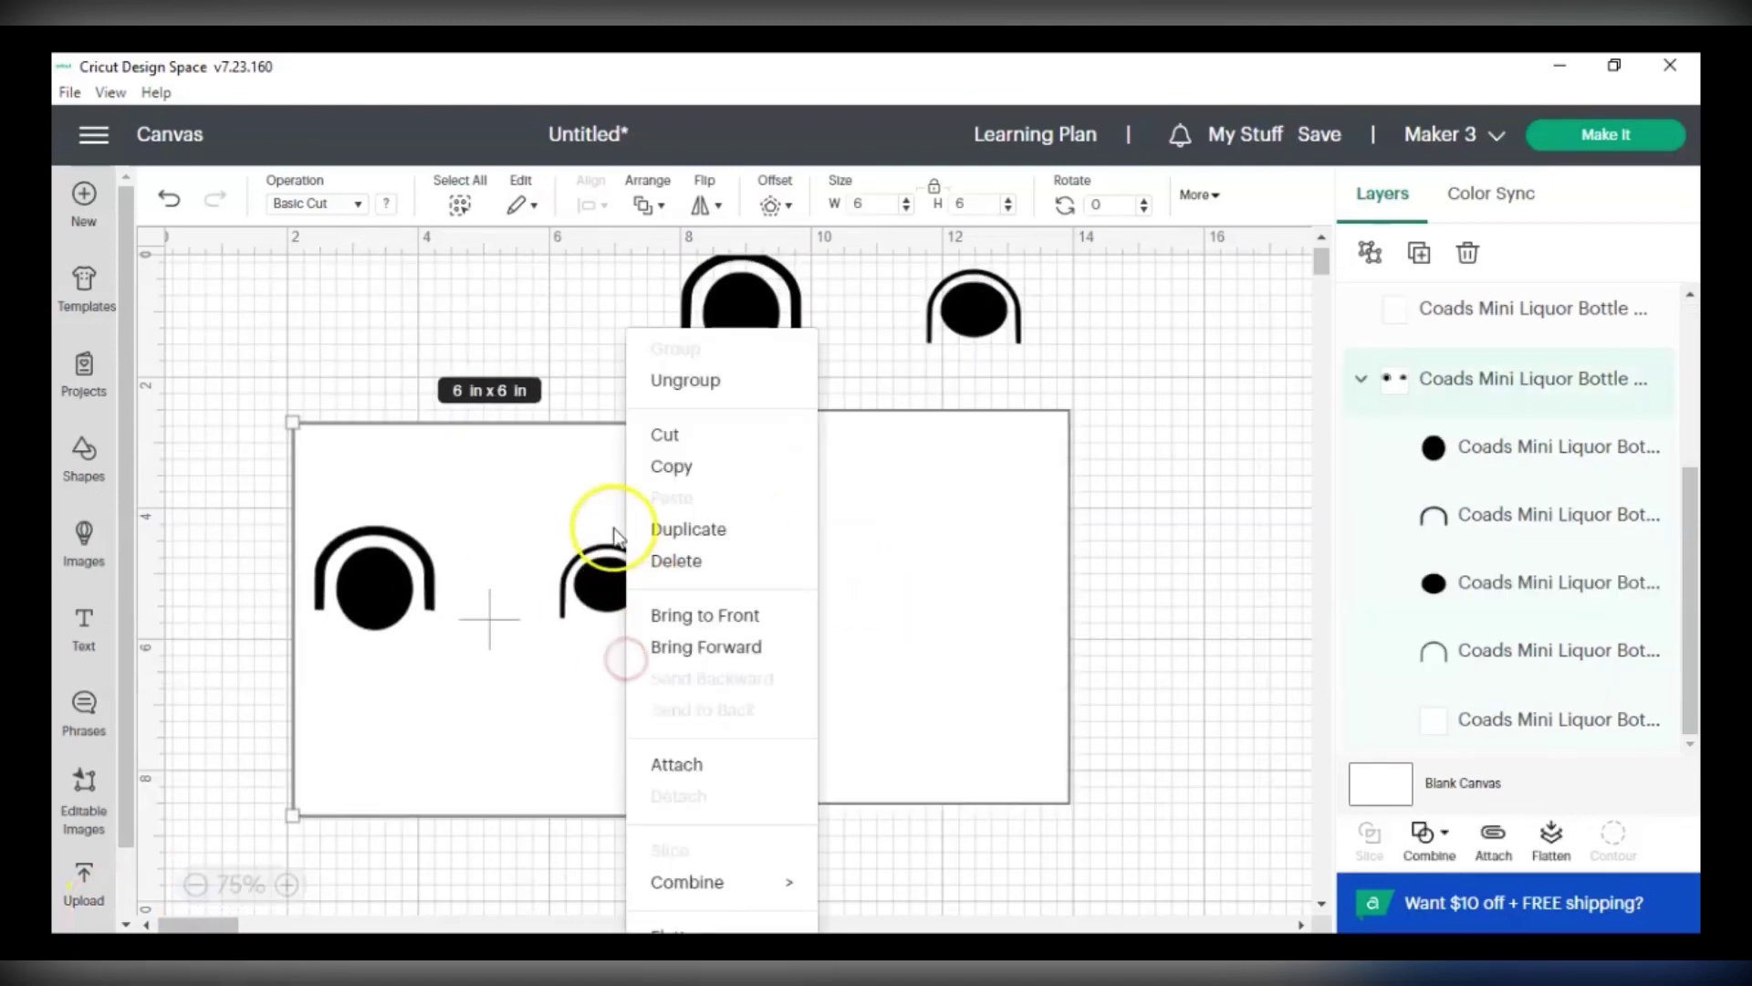
click(650, 390)
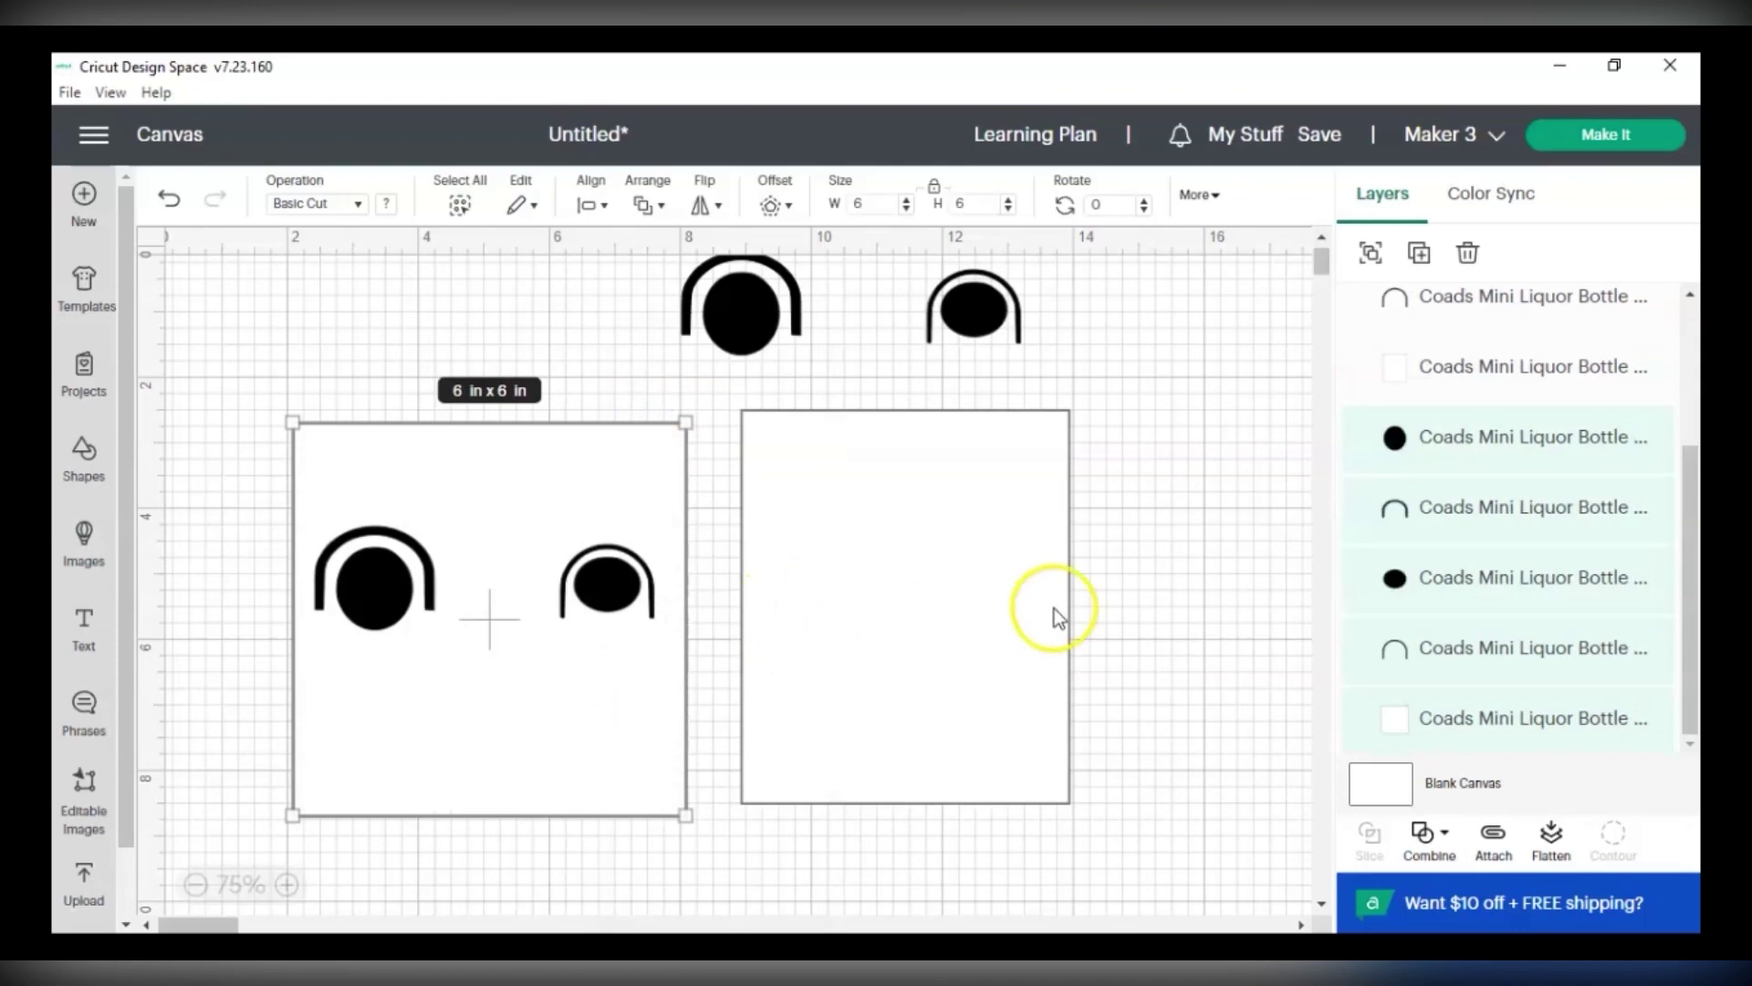
click(1121, 603)
drag(541, 644, 413, 617)
drag(563, 493, 696, 665)
drag(614, 587, 847, 548)
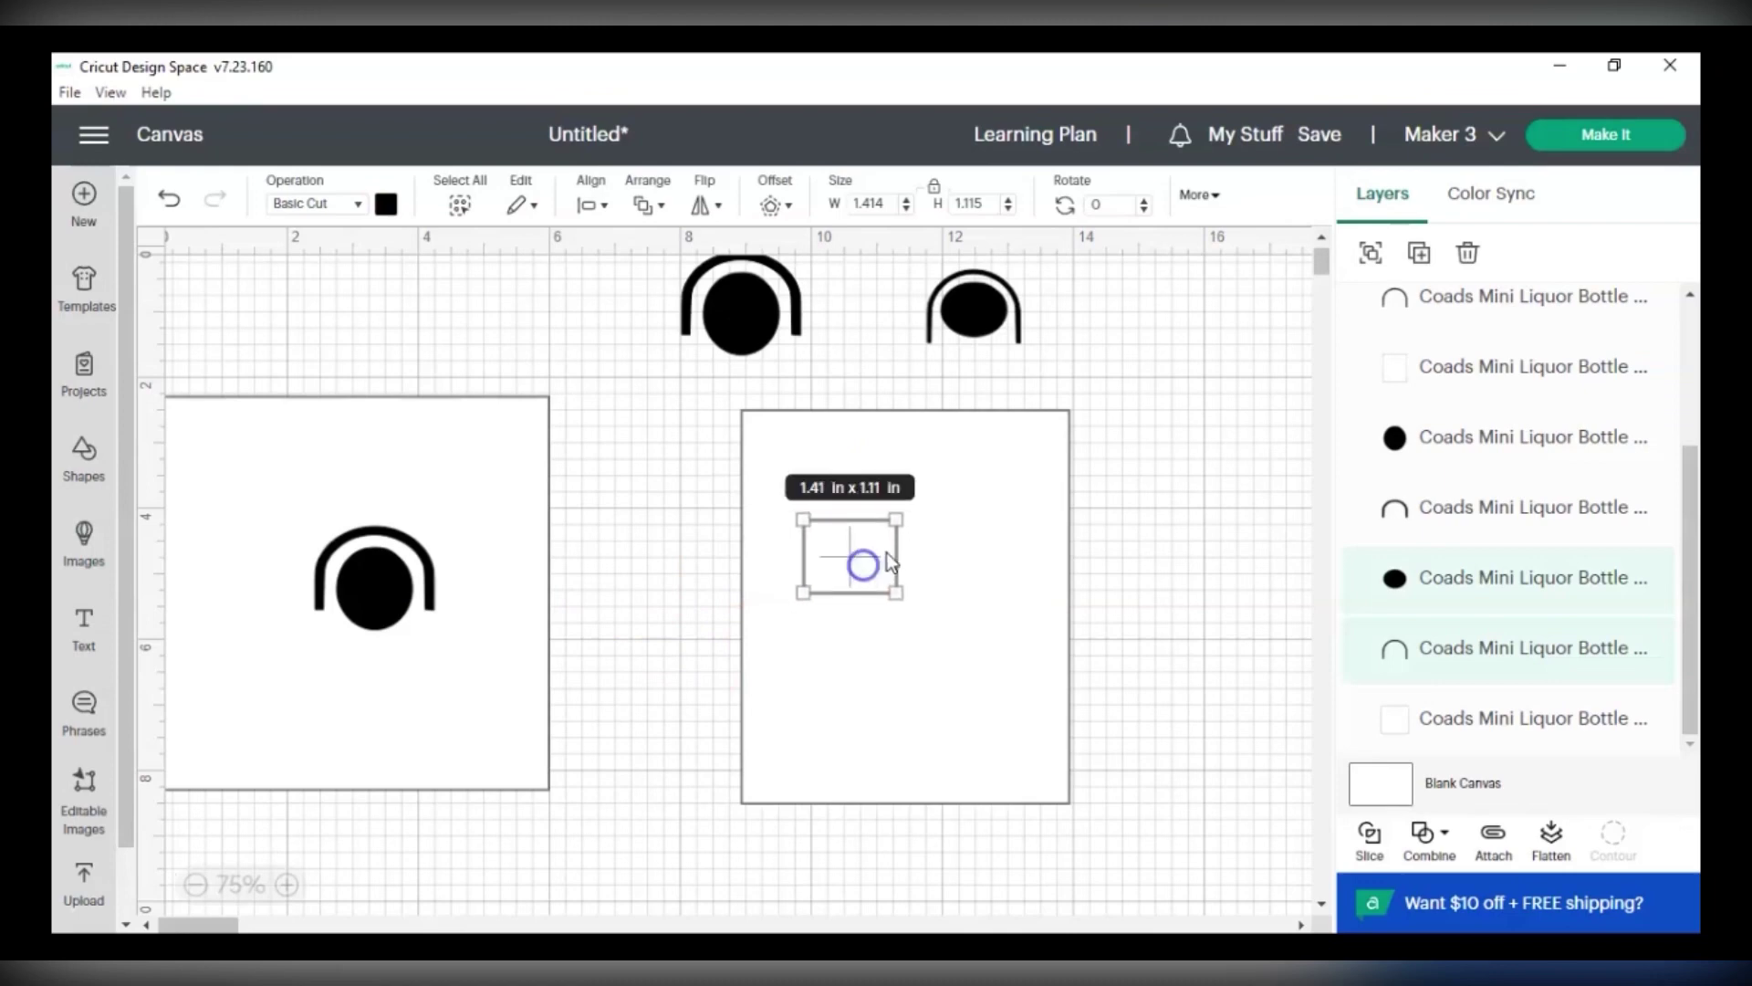
click(929, 595)
right_click(928, 595)
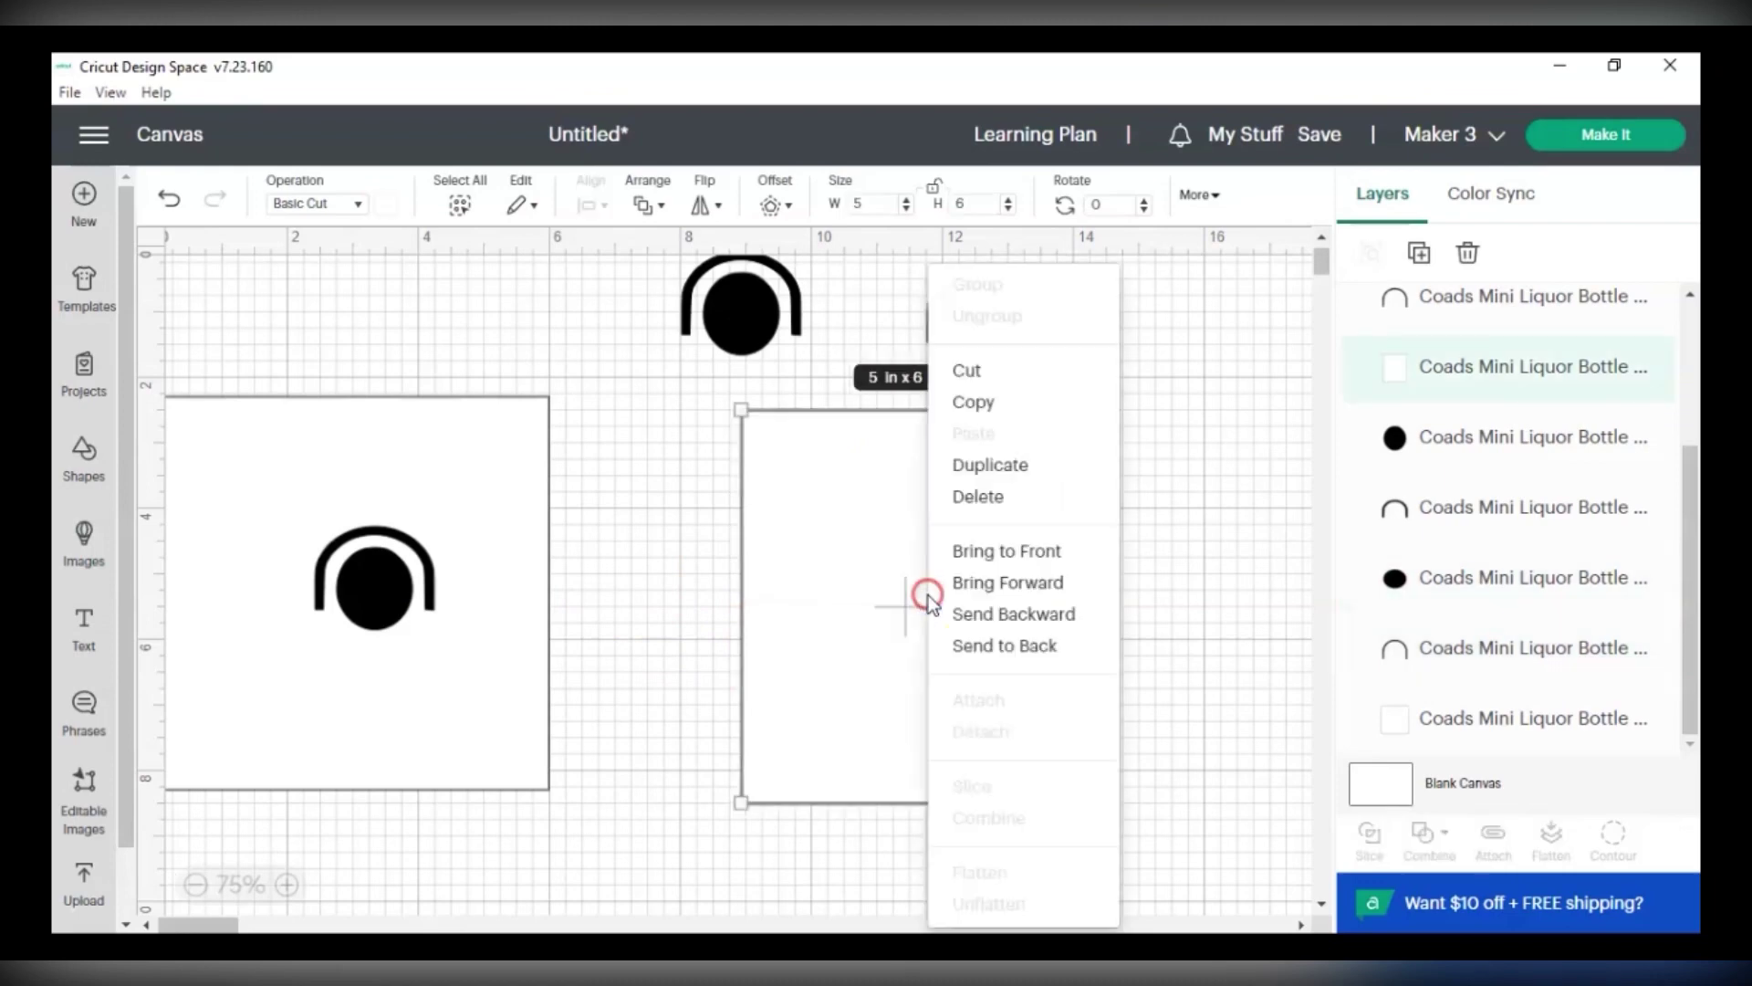
click(988, 648)
Stretch the rectangle to 7 in tall behind the arch and delete the spare arches and circles.
mouse_move(509, 693)
mouse_down()
mouse_move(572, 716)
mouse_move(506, 688)
mouse_up()
click(751, 502)
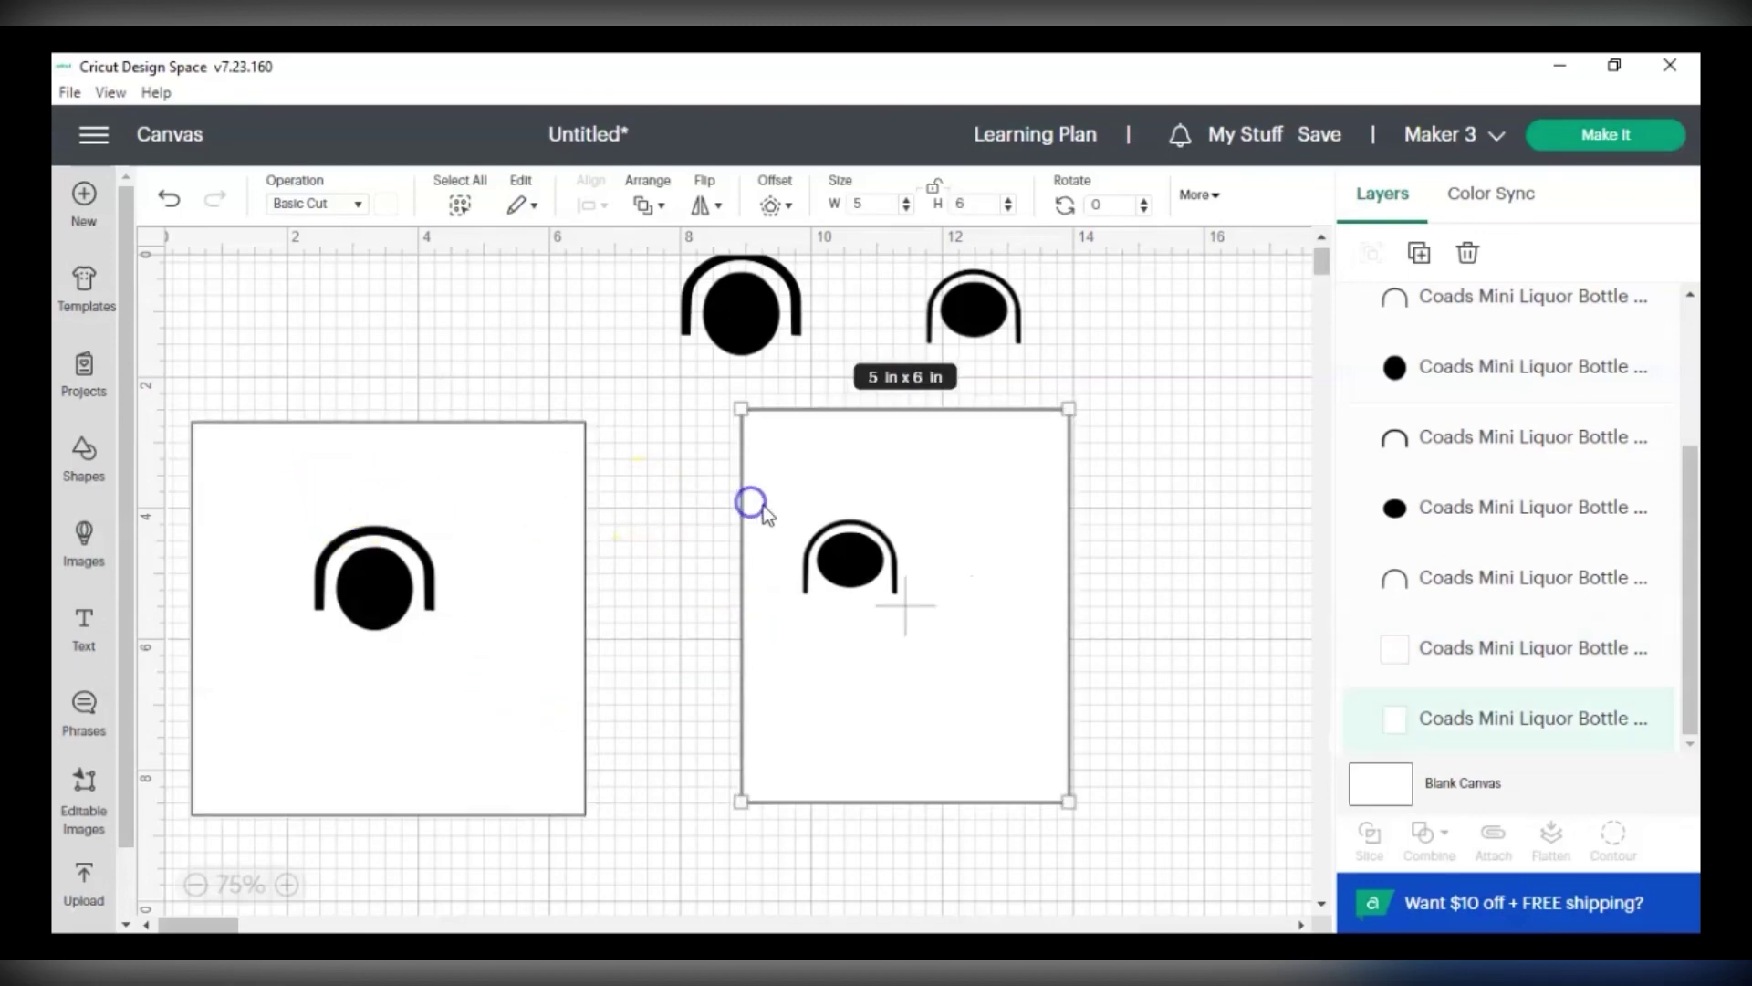
drag(1070, 803, 1070, 867)
click(1115, 465)
drag(887, 584, 771, 620)
drag(1141, 376, 643, 250)
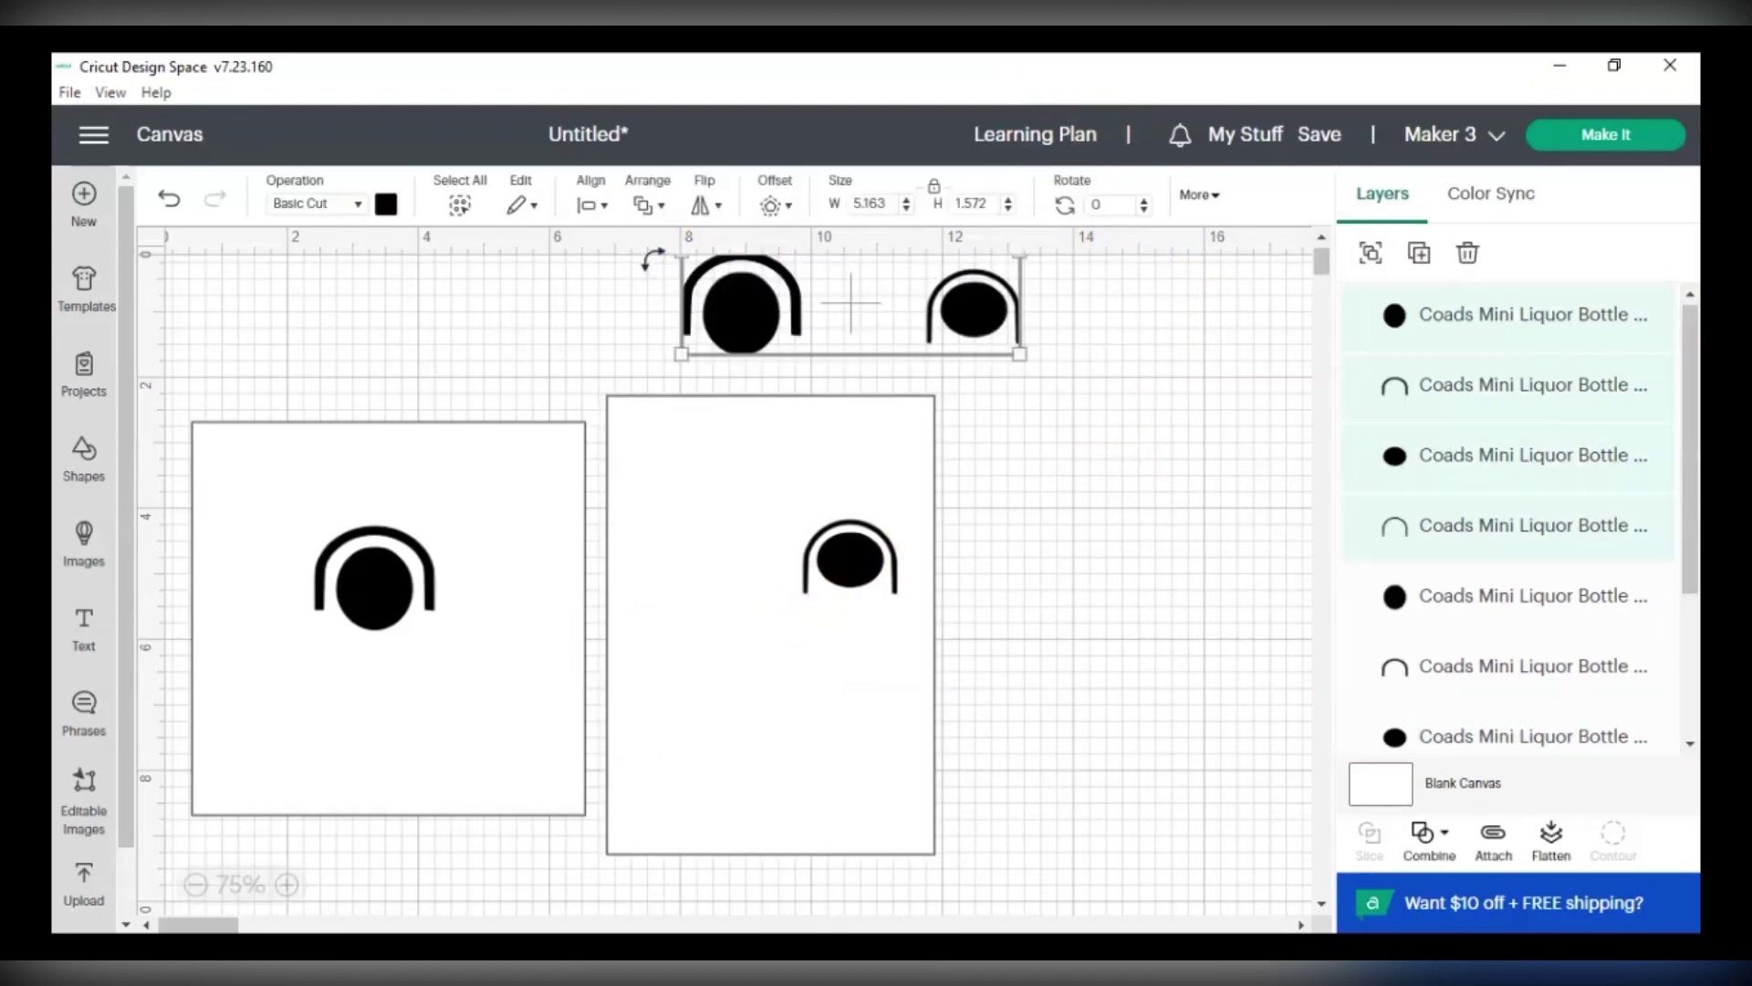
key(Delete)
Reposition the two cards and group the left arch with its oval.
click(709, 273)
drag(658, 301, 946, 594)
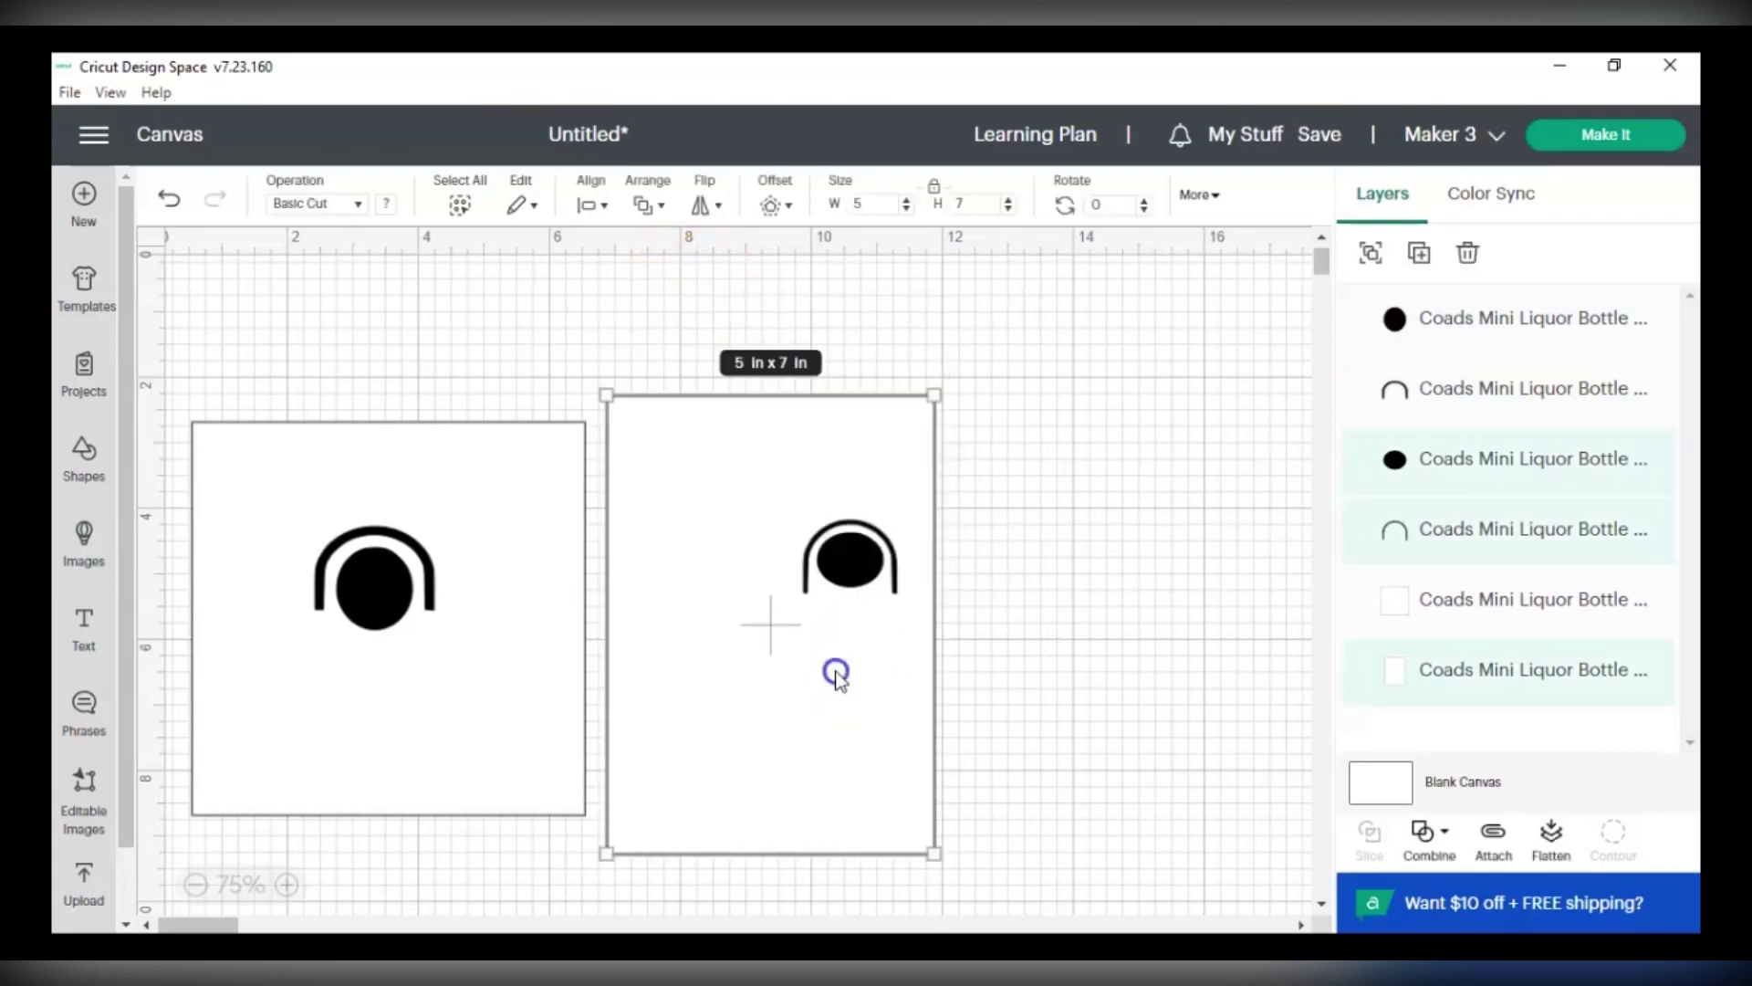
drag(849, 672, 1139, 615)
drag(416, 352, 600, 550)
click(467, 849)
click(484, 571)
drag(432, 402, 465, 727)
drag(370, 413, 630, 589)
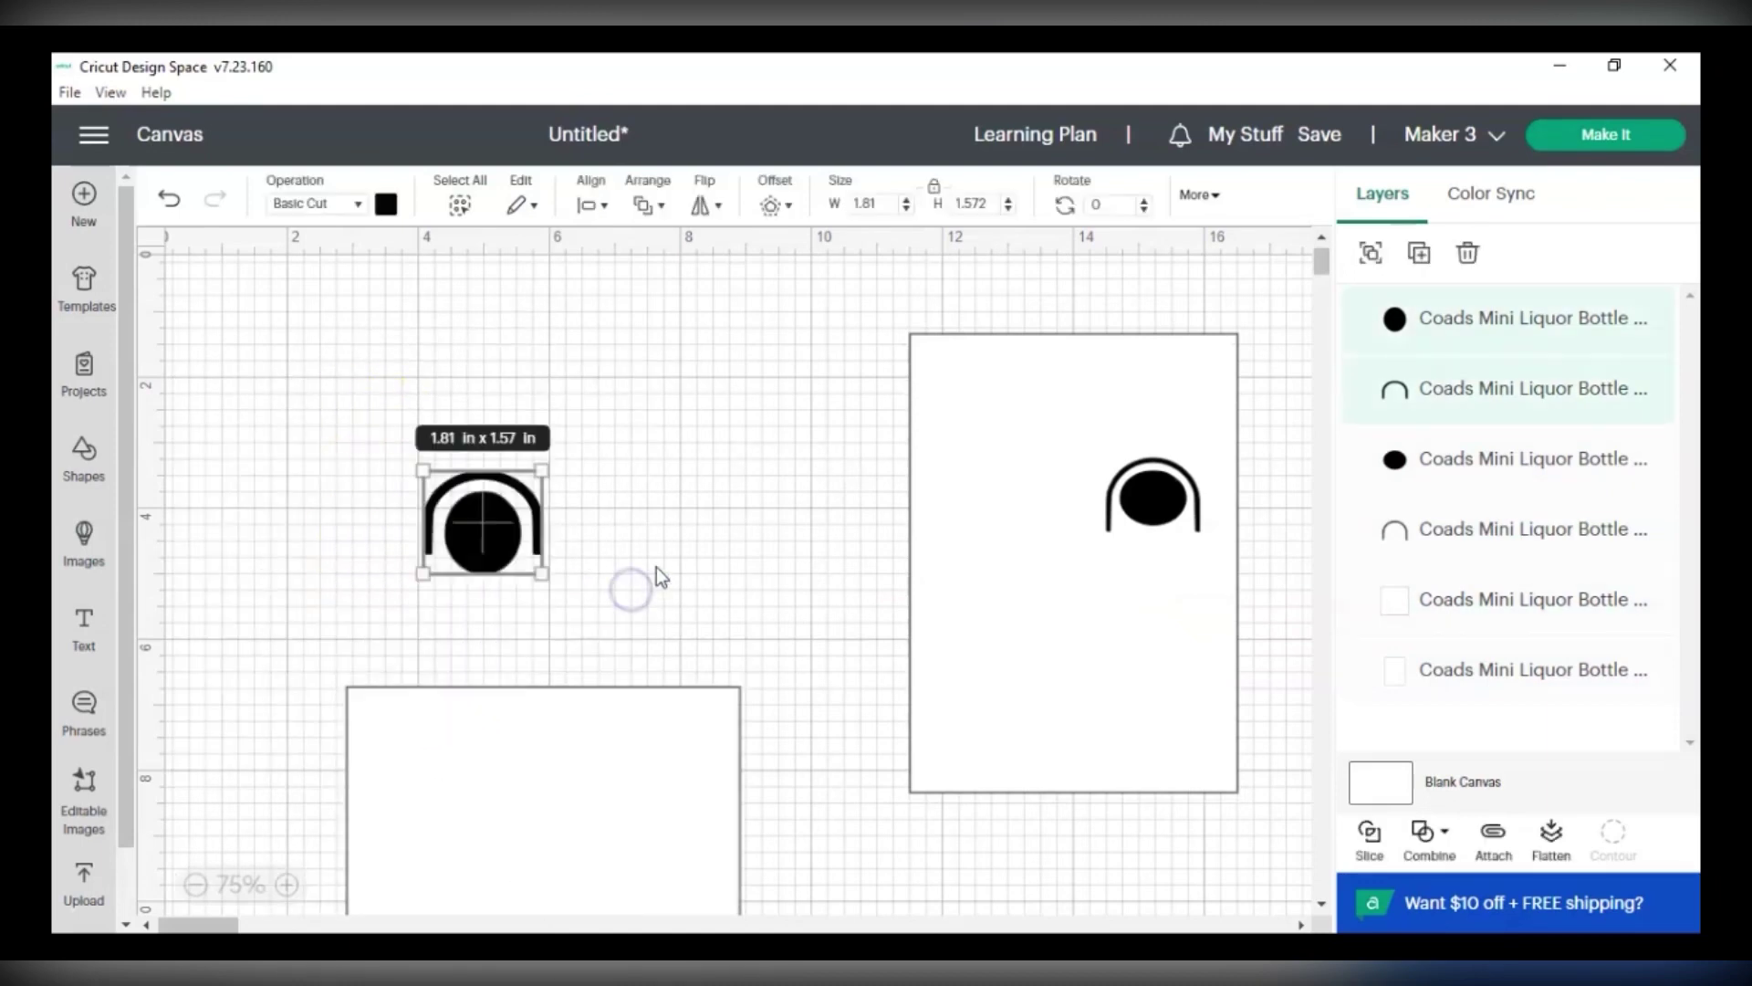
click(1374, 252)
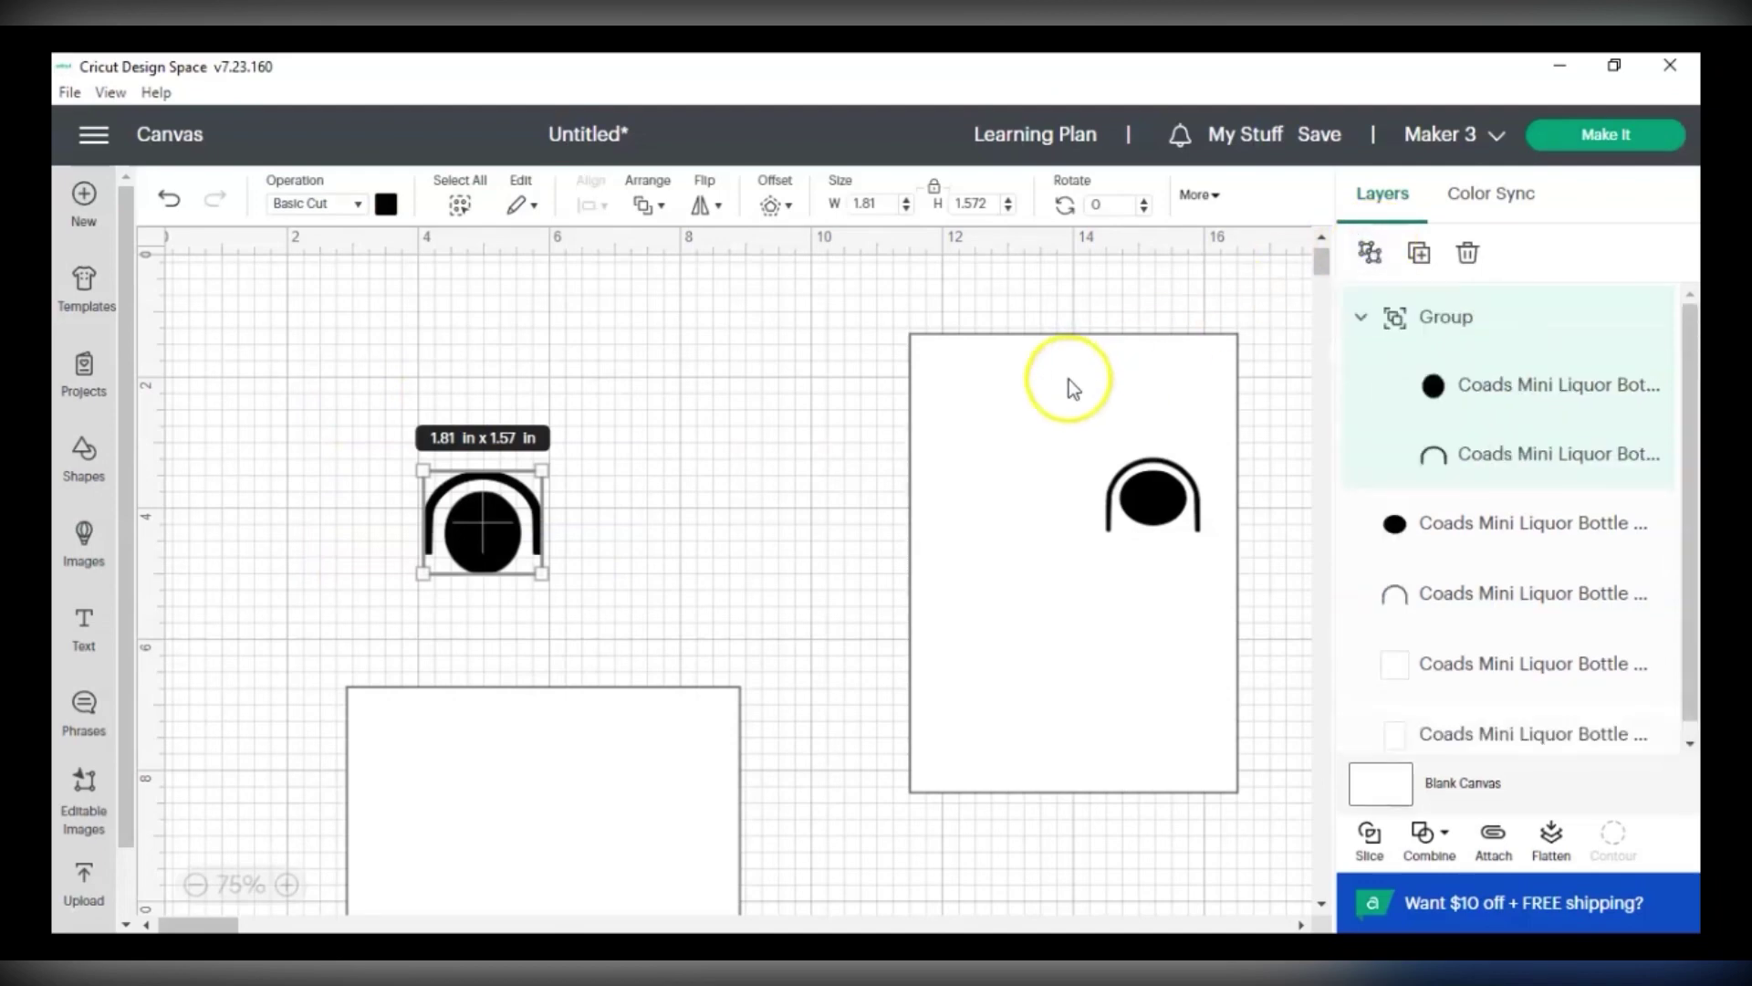
Group the second arch with its oval, line both groups up right, and set the square beside the tall card.
drag(1064, 375, 1220, 555)
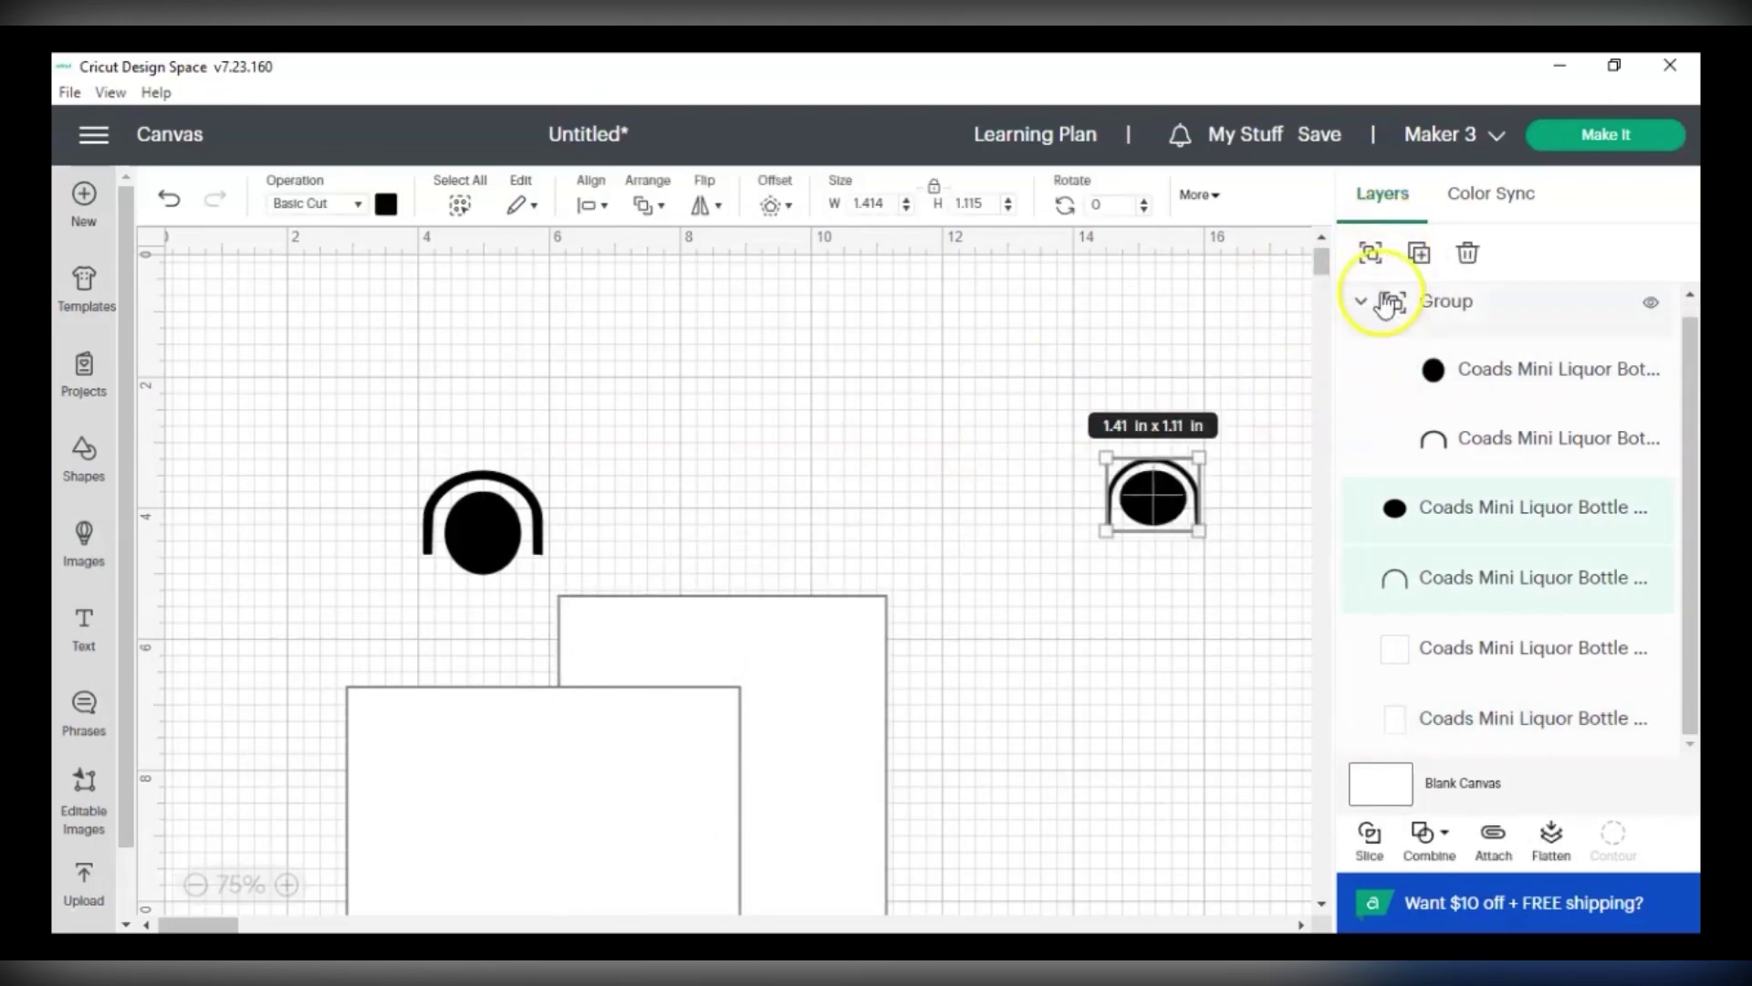
right_click(1147, 498)
click(1186, 196)
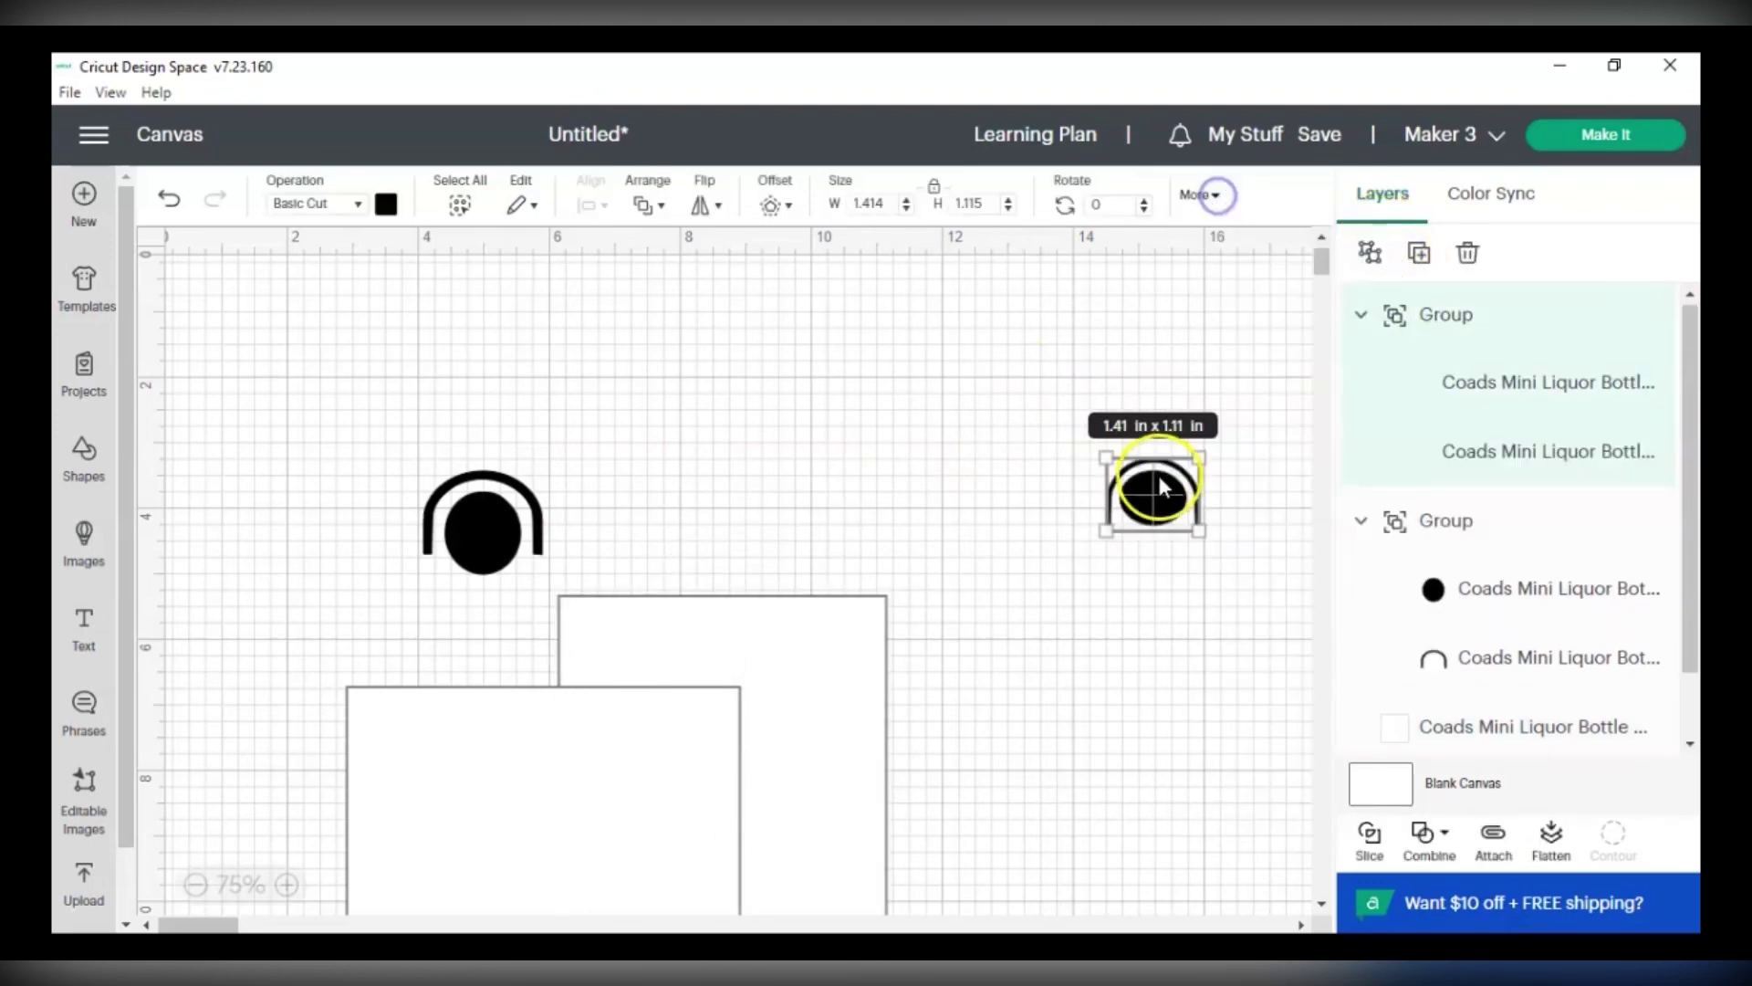
drag(1157, 471, 1239, 365)
drag(518, 539, 1259, 532)
drag(770, 677, 1044, 439)
drag(529, 852, 496, 539)
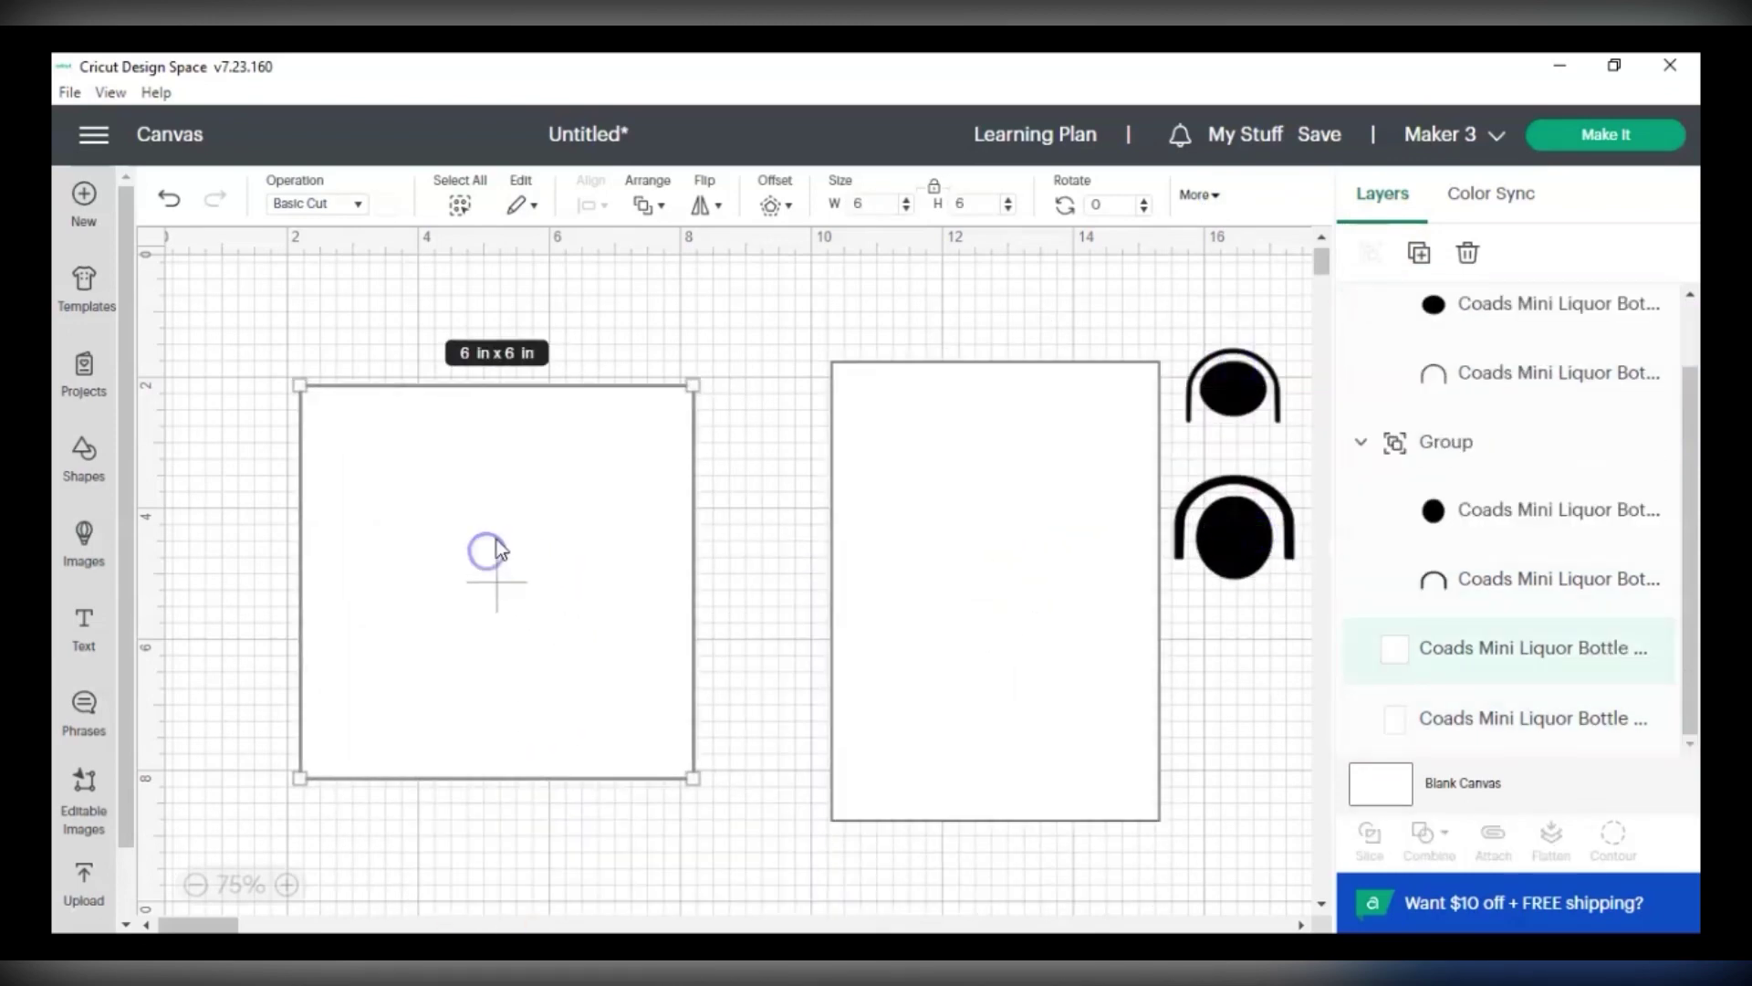
Fill the 6x6 square light yellow and the 5x7 card dark red.
click(386, 203)
click(568, 348)
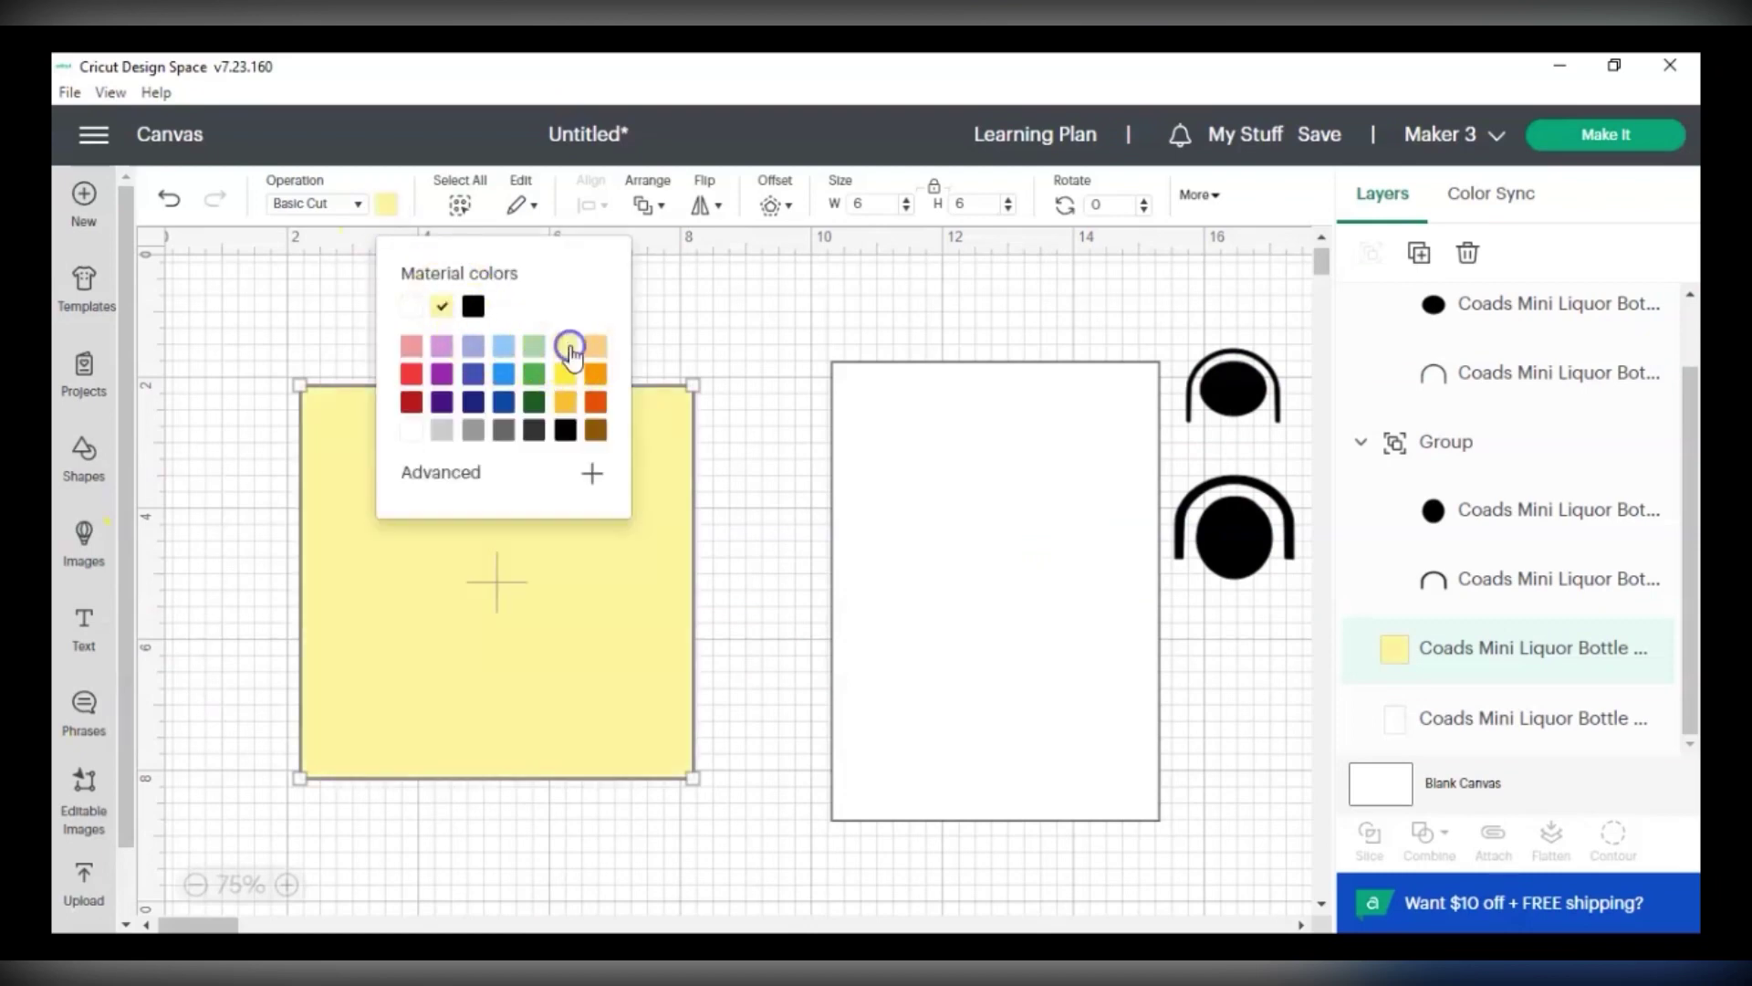
click(954, 404)
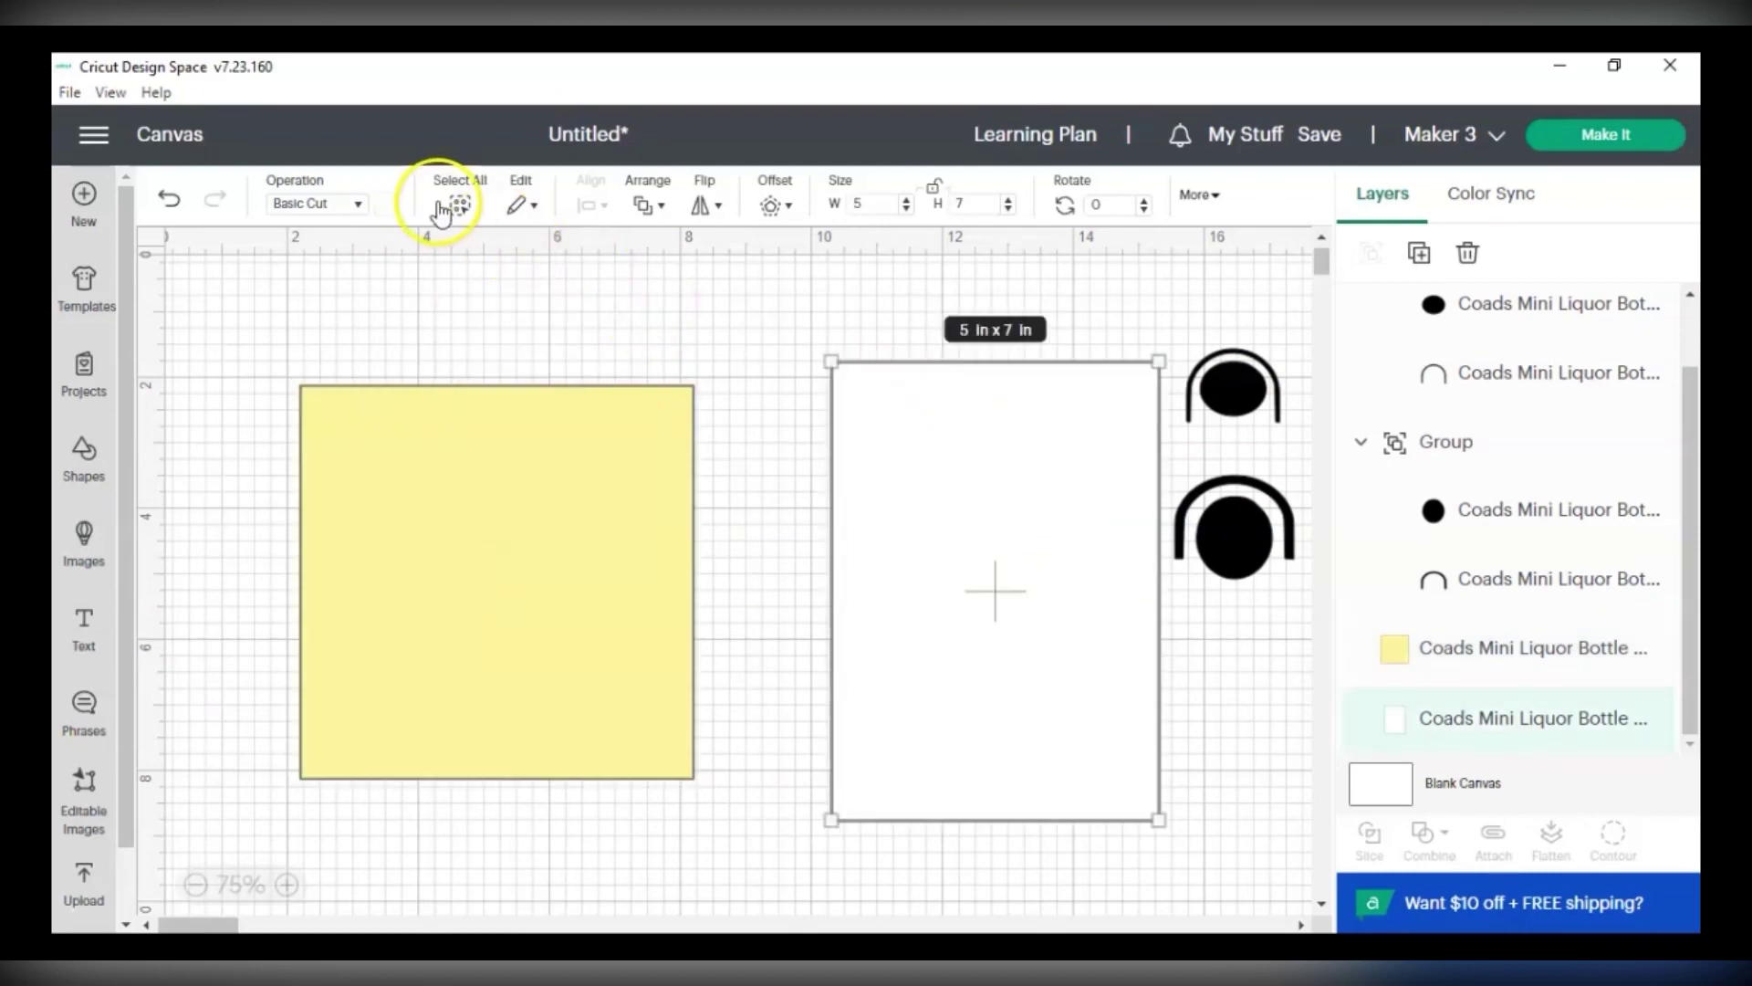
click(388, 206)
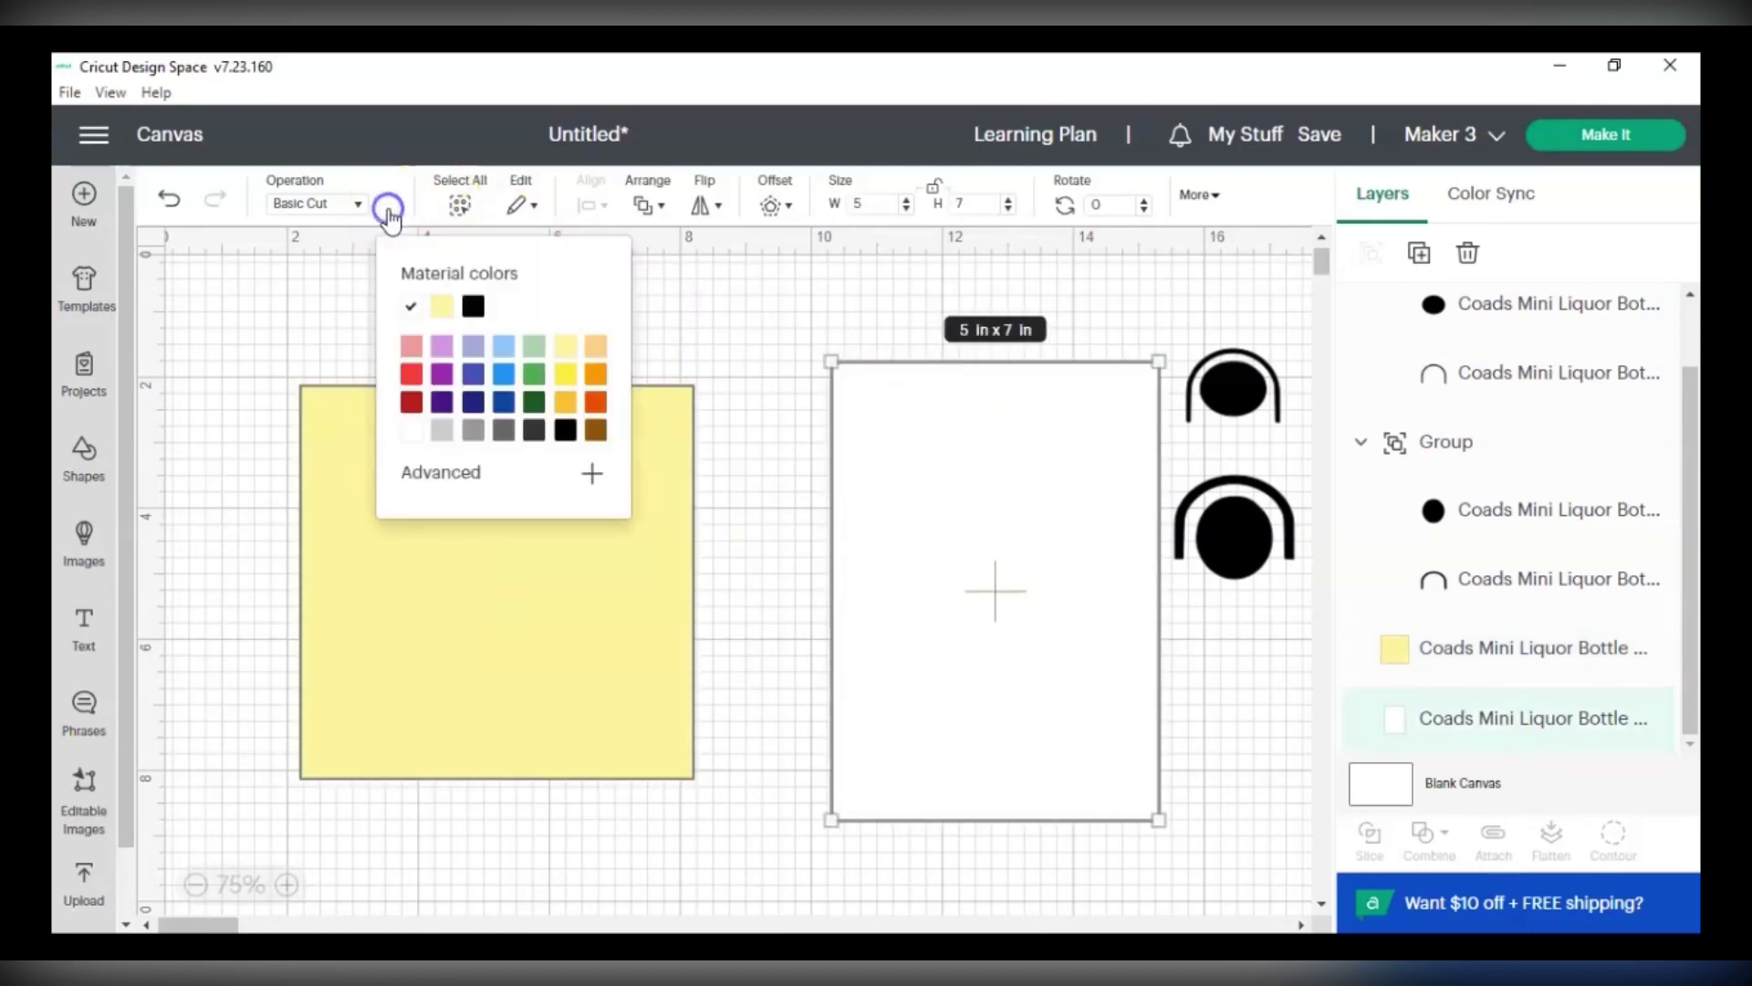
click(411, 401)
click(685, 323)
Add a test heart from Shapes, enlarge it, then delete it.
click(667, 466)
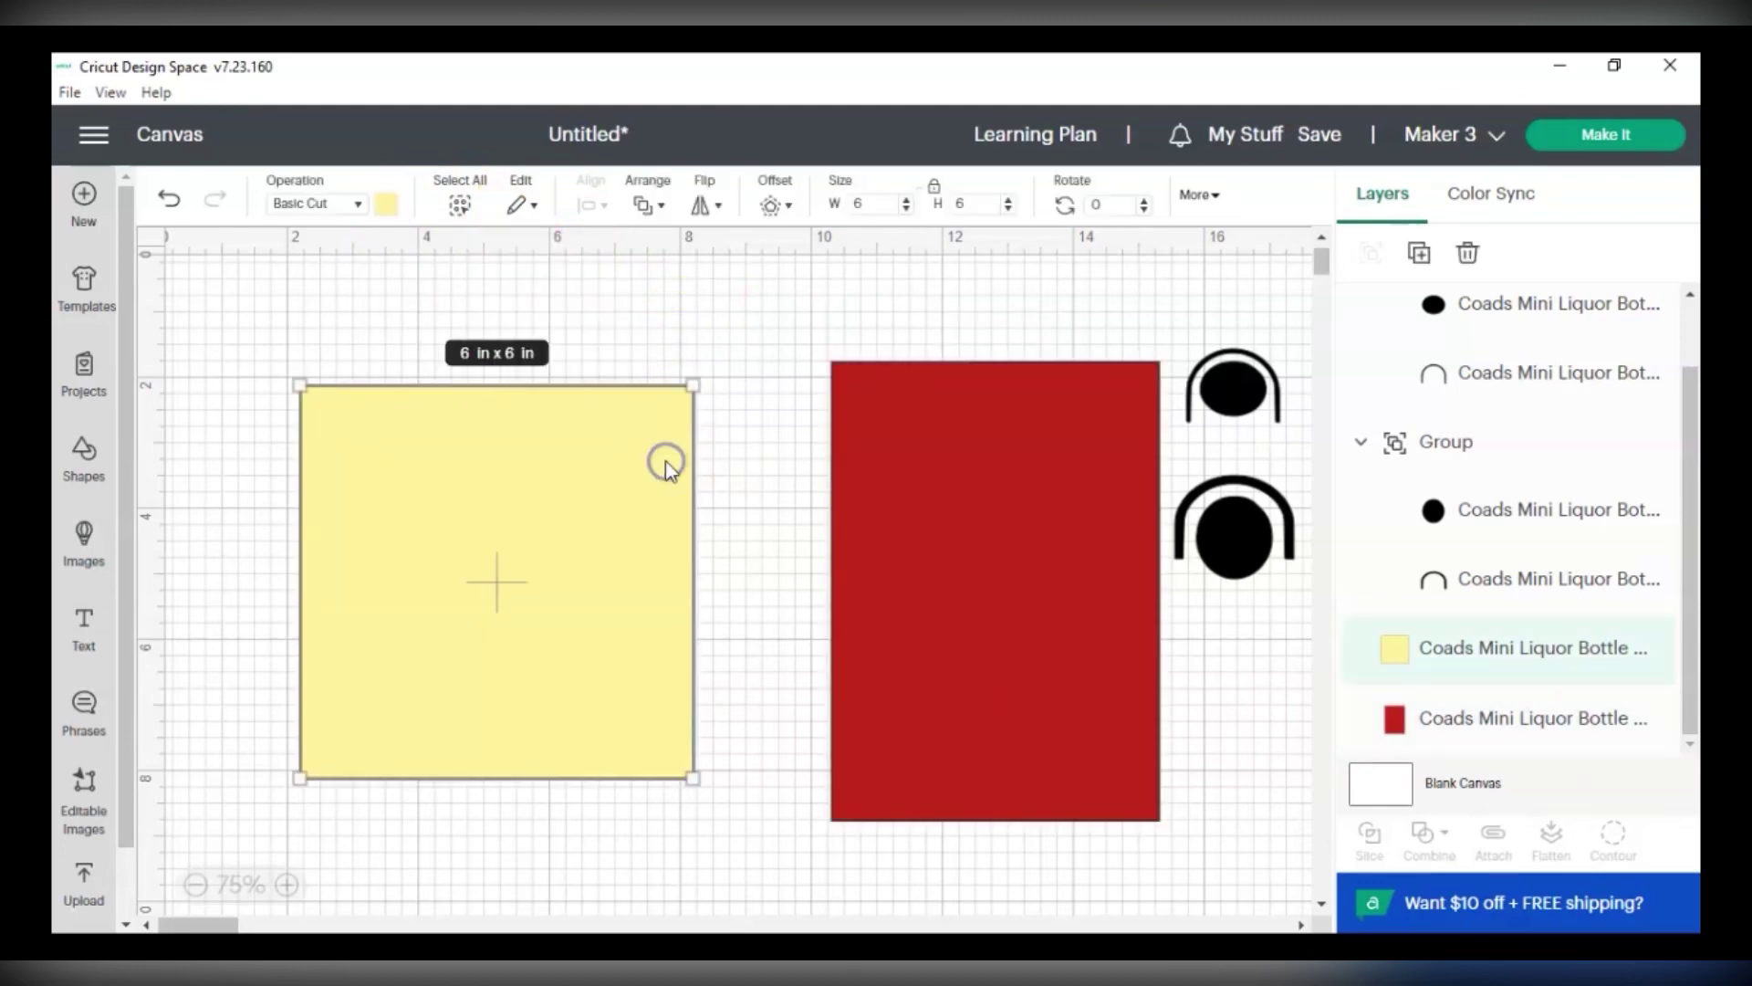
drag(912, 684, 839, 672)
click(84, 457)
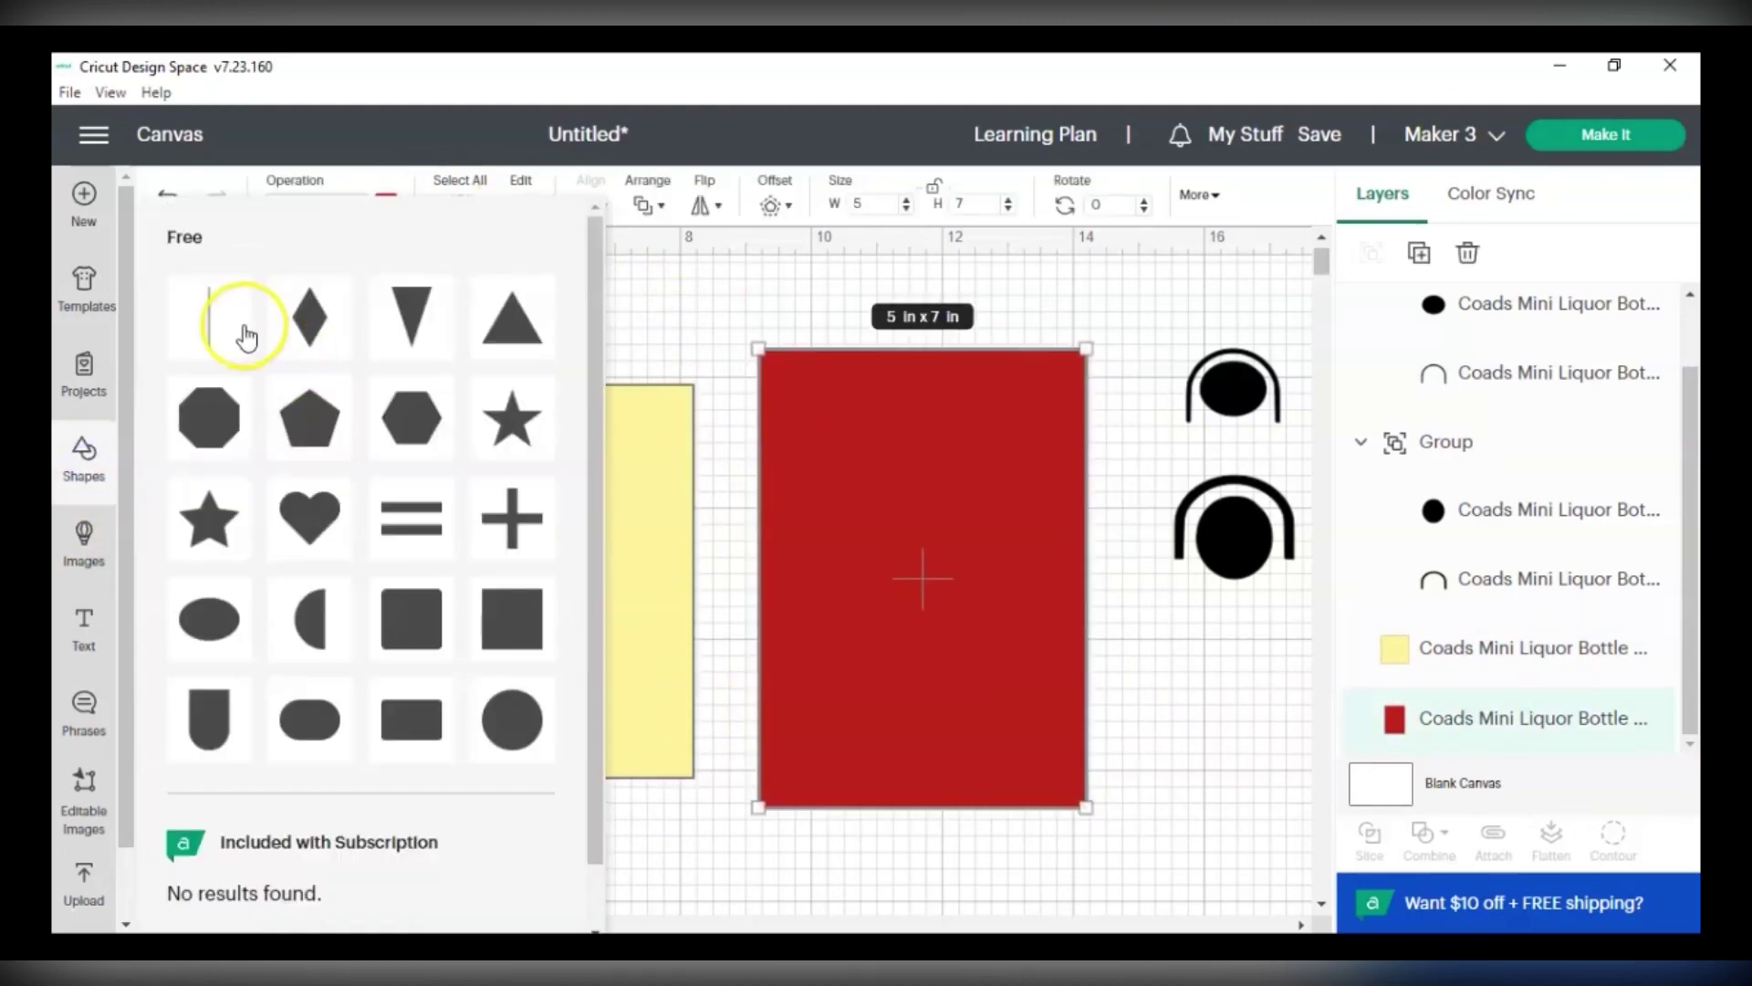
scroll(365, 548, down, 1)
click(297, 441)
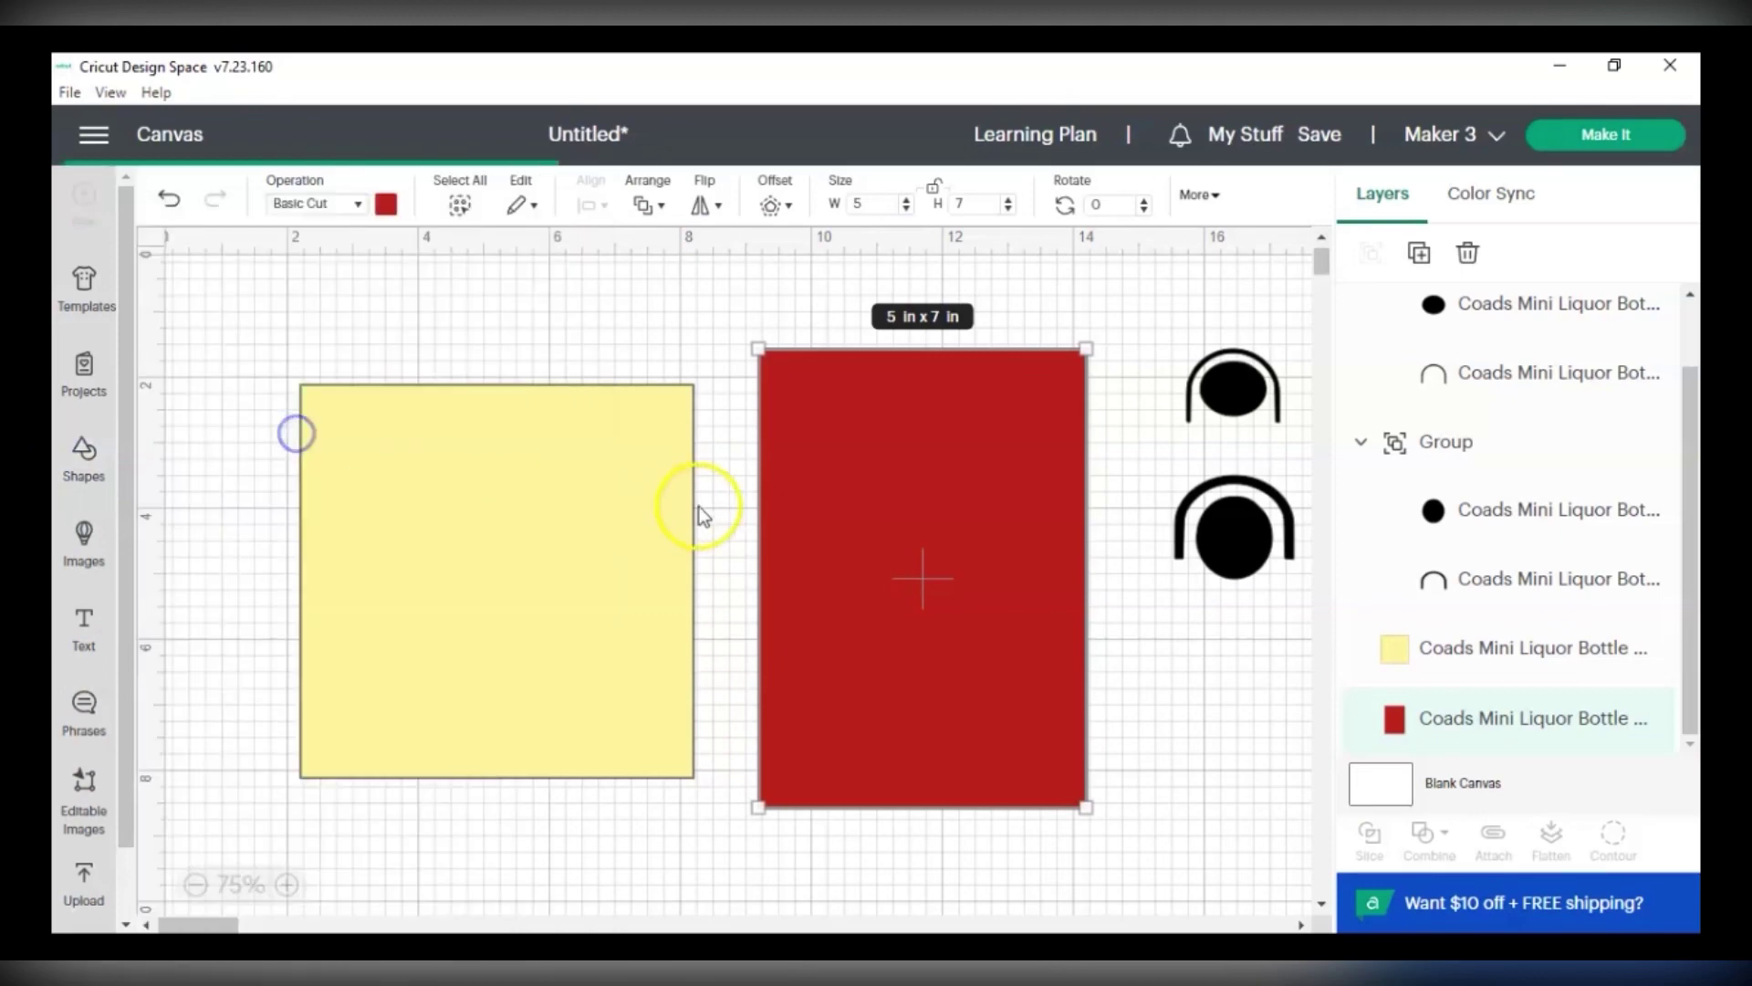
drag(333, 408, 666, 657)
key(Delete)
click(769, 661)
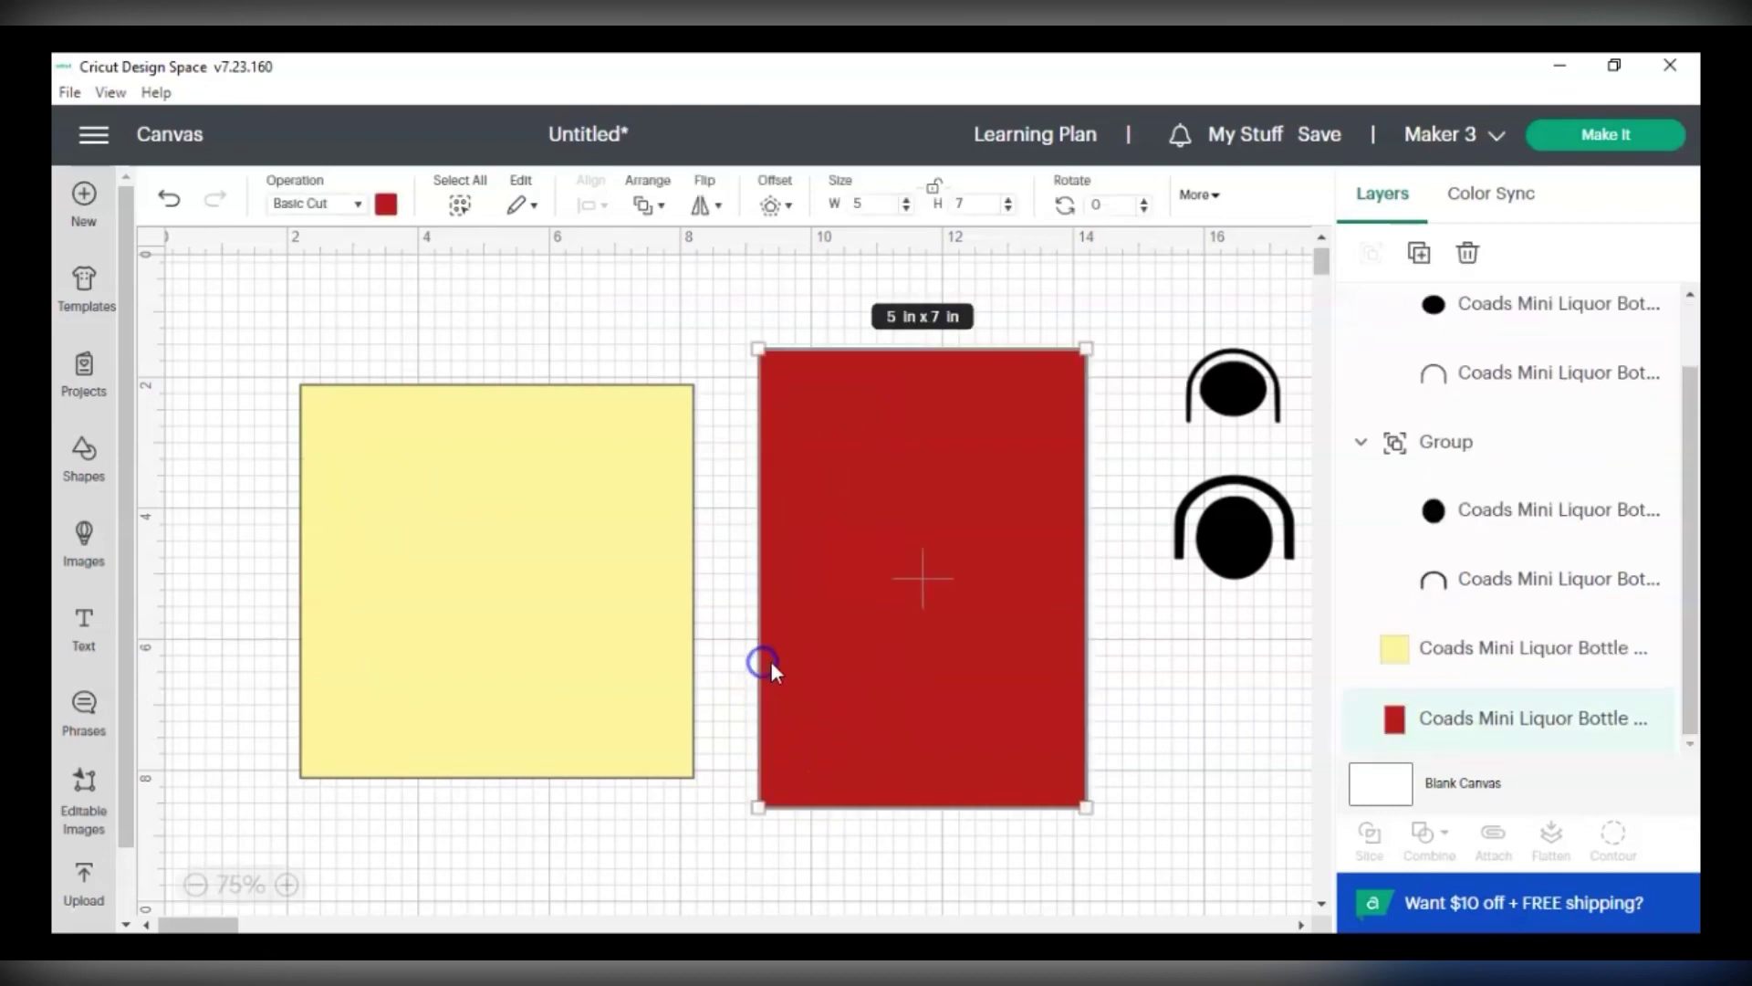
Move the lower arch group onto the yellow square, the other onto the red card, then go to Etsy.
click(1119, 634)
click(1228, 539)
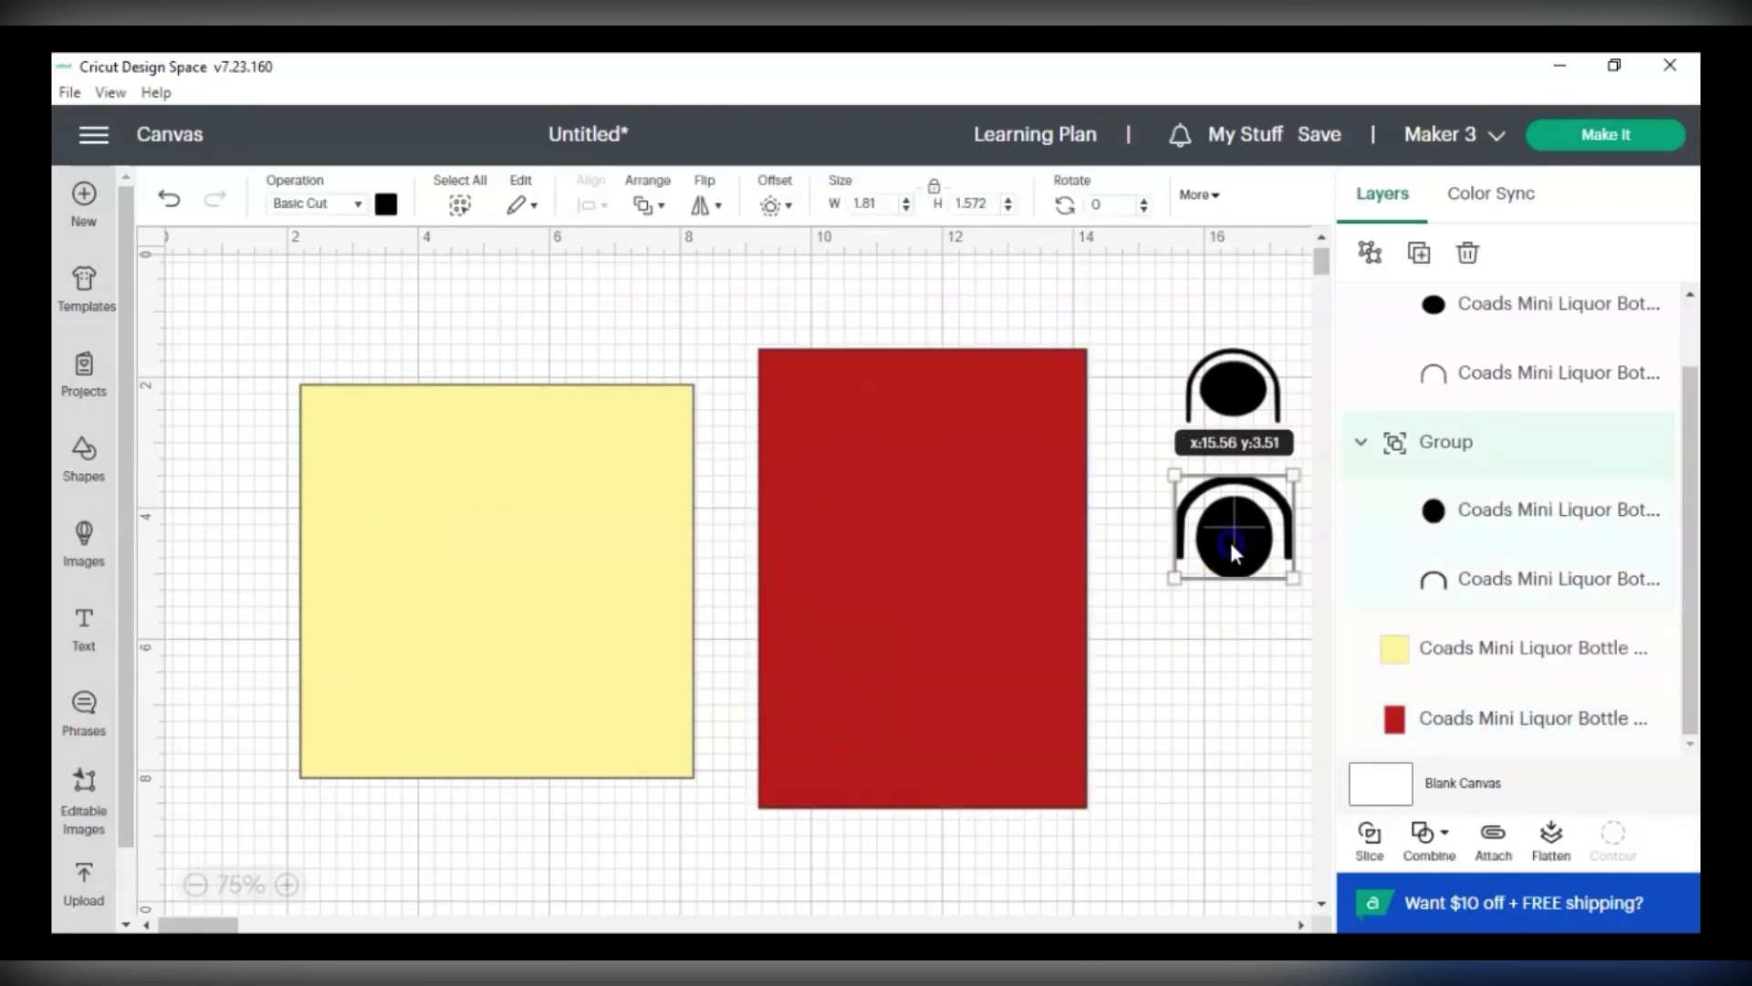
drag(1229, 539, 606, 575)
click(1196, 429)
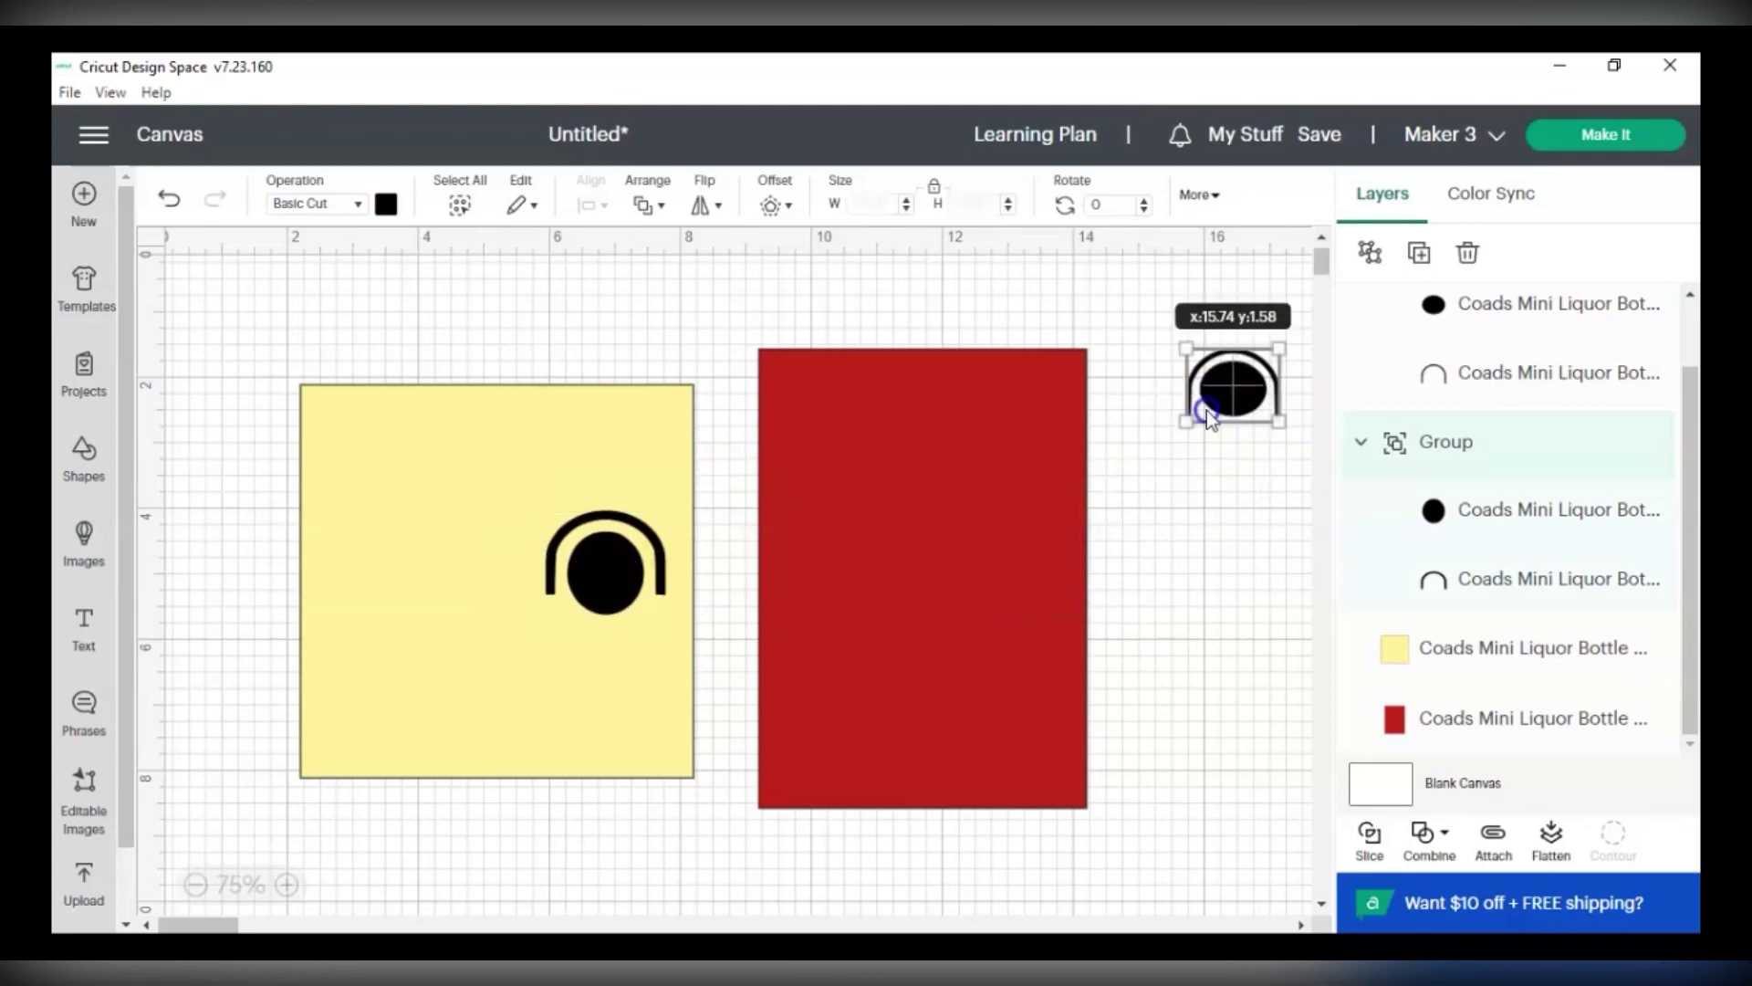
drag(1207, 410, 1005, 549)
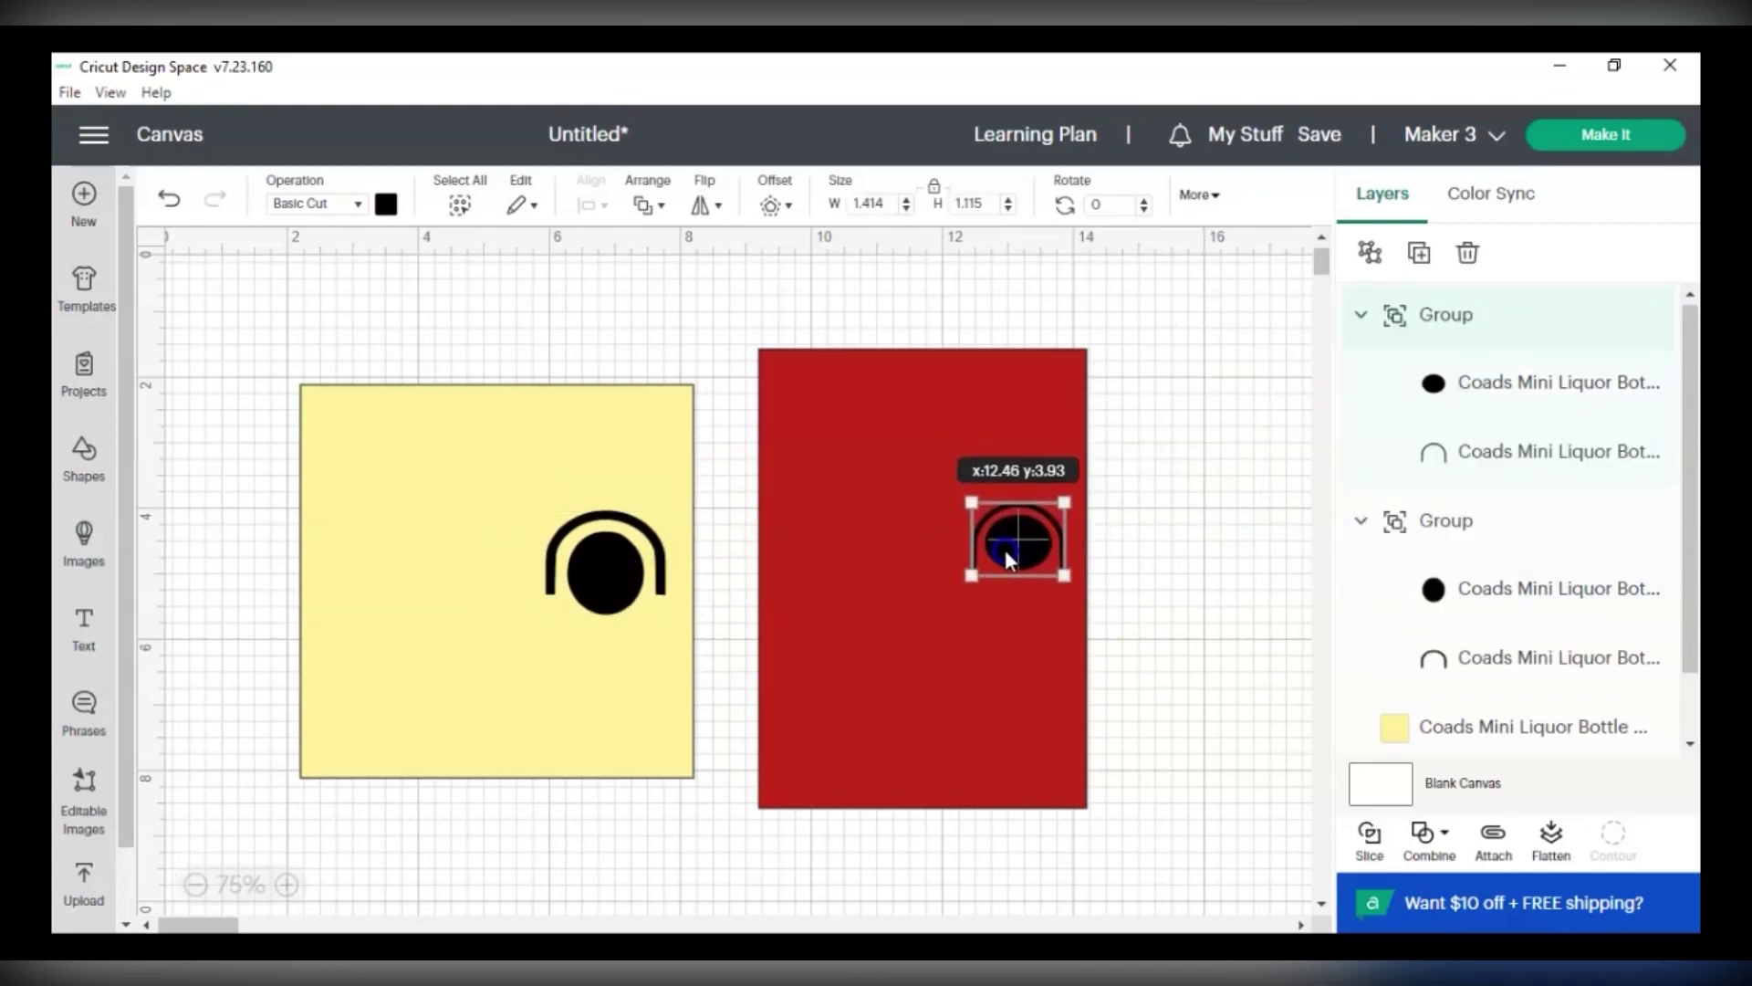
click(1147, 575)
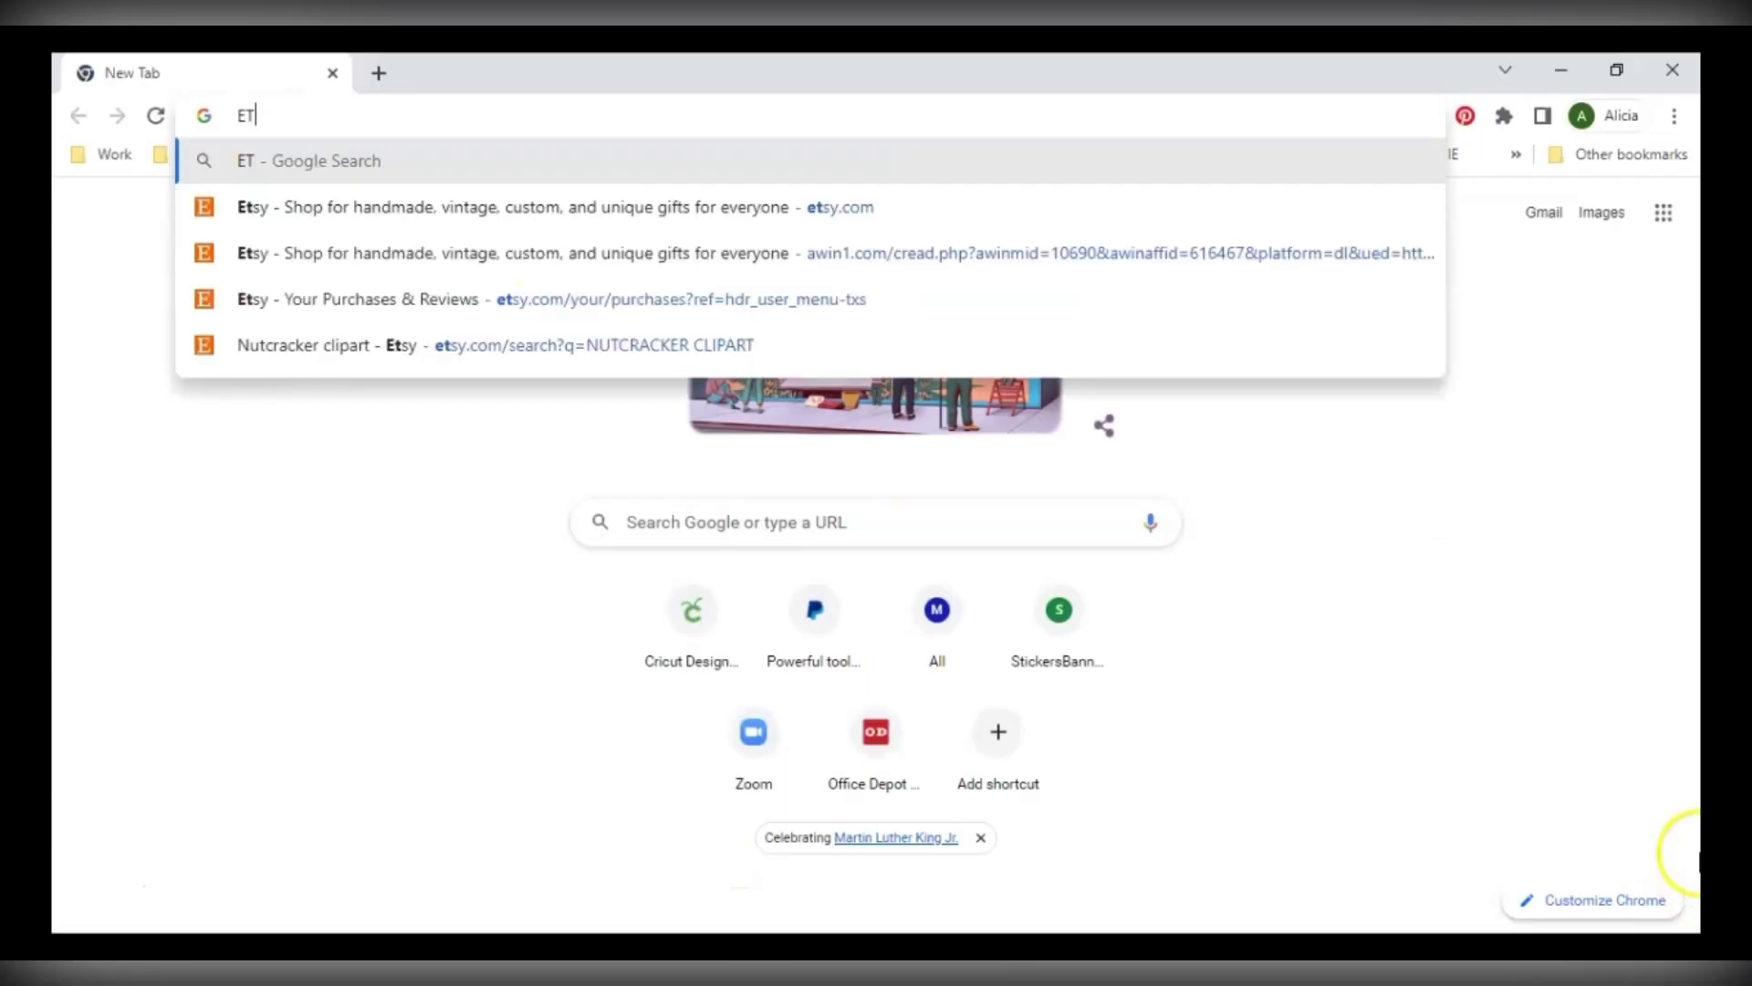
text(TSY)
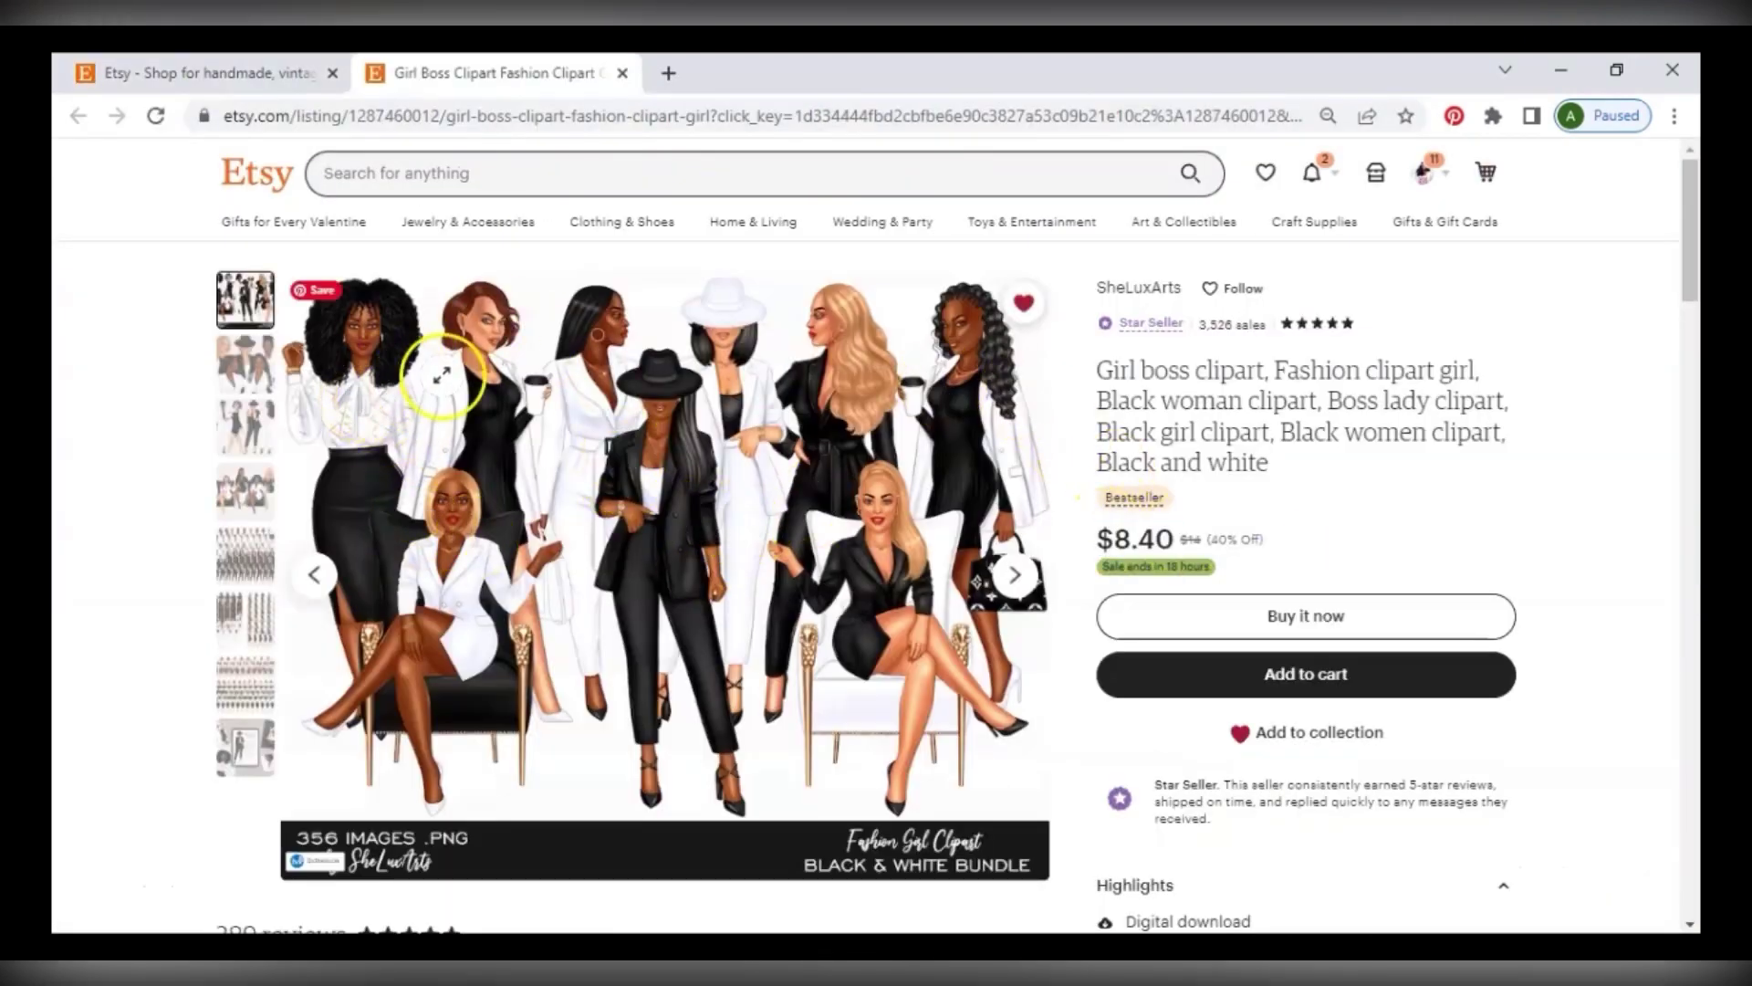
Flip through the Etsy clipart listing's preview images and scroll down the page.
click(241, 376)
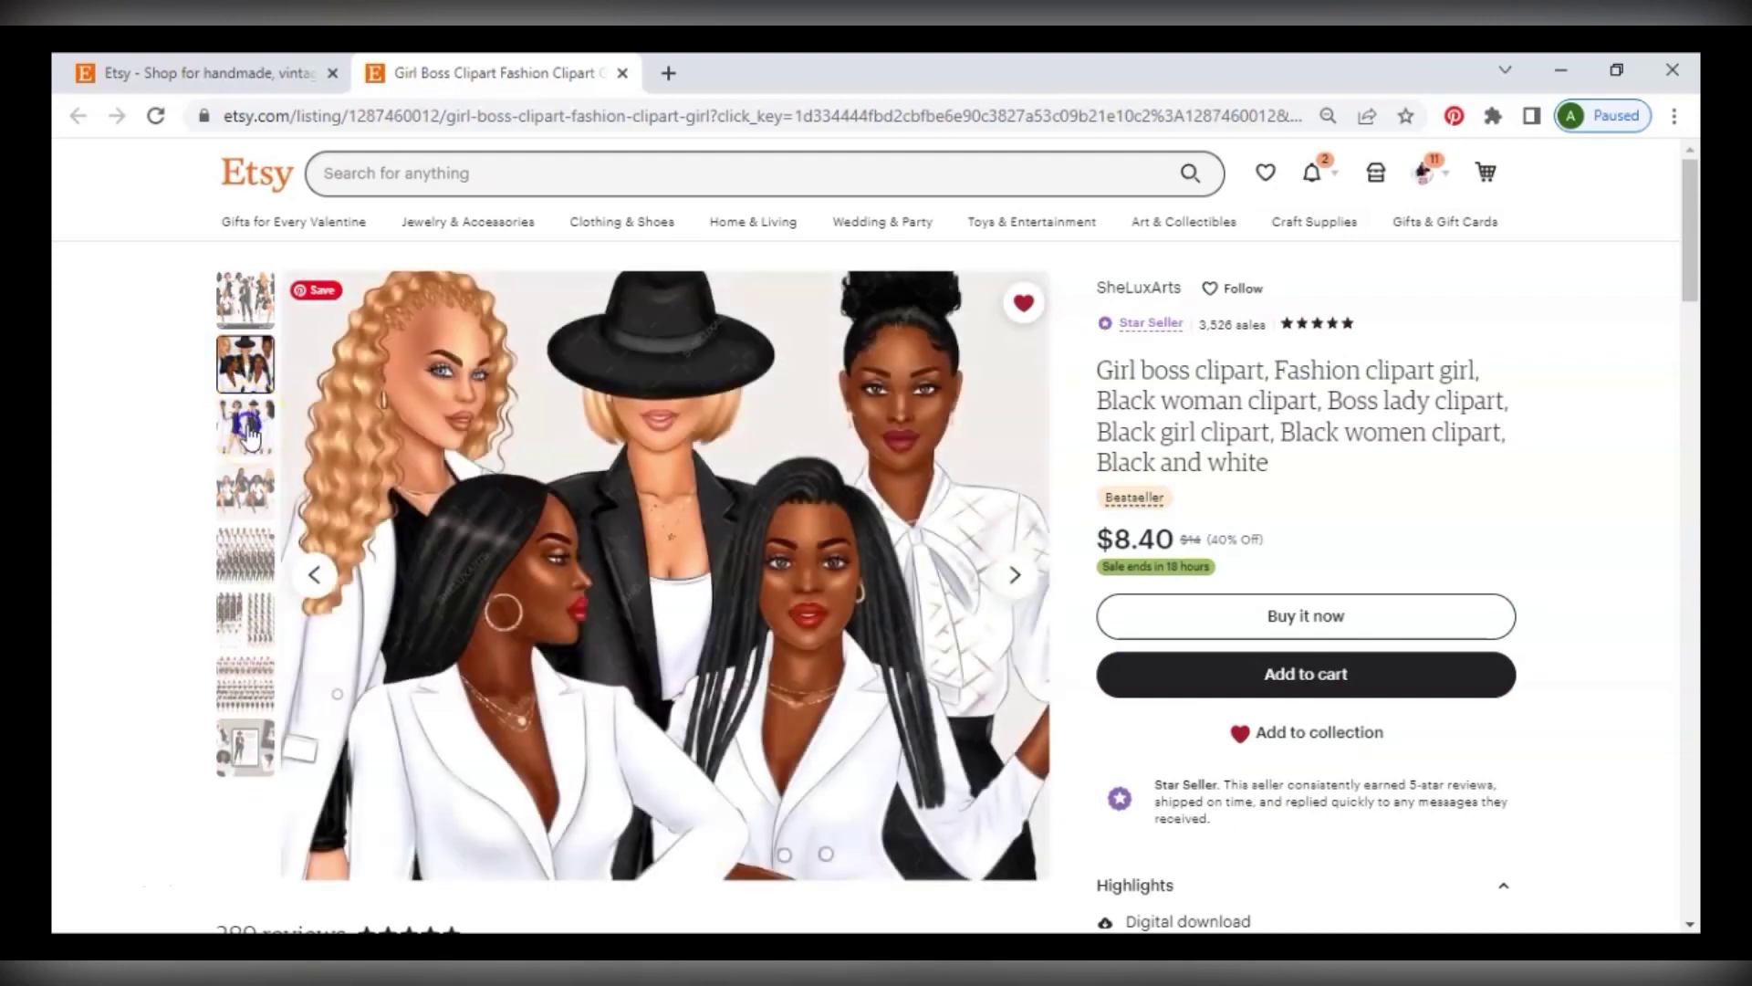
click(254, 436)
click(246, 490)
click(260, 575)
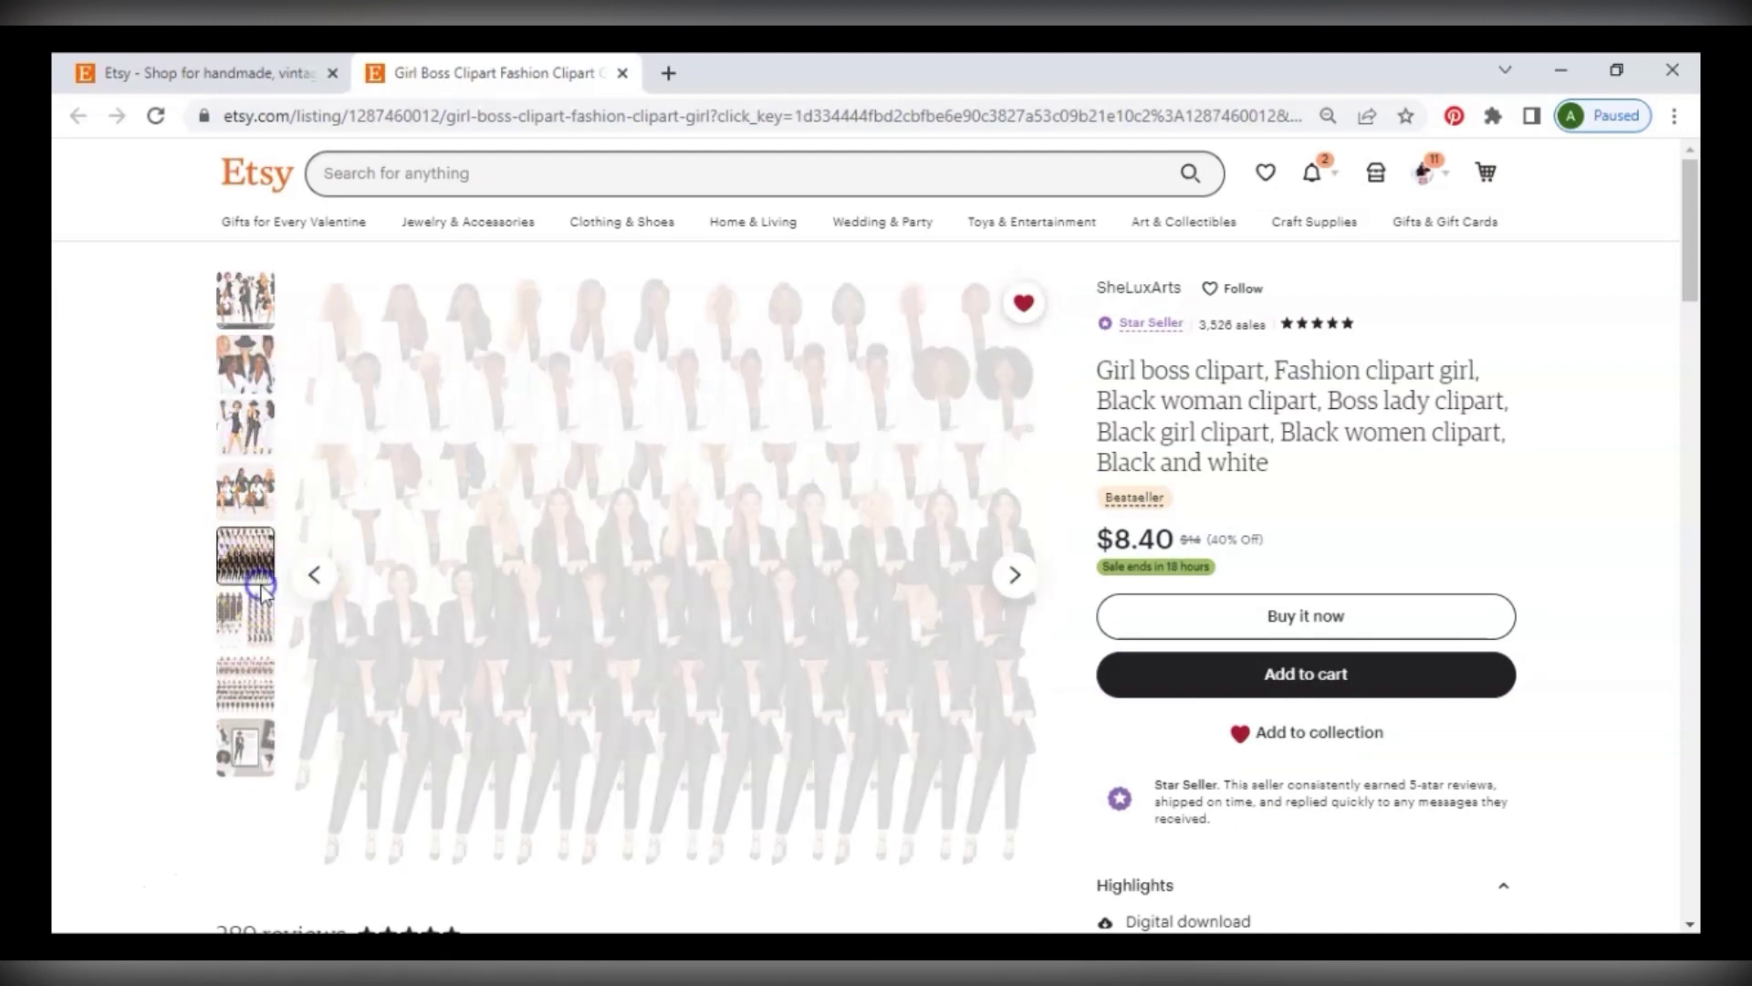
click(259, 604)
click(243, 680)
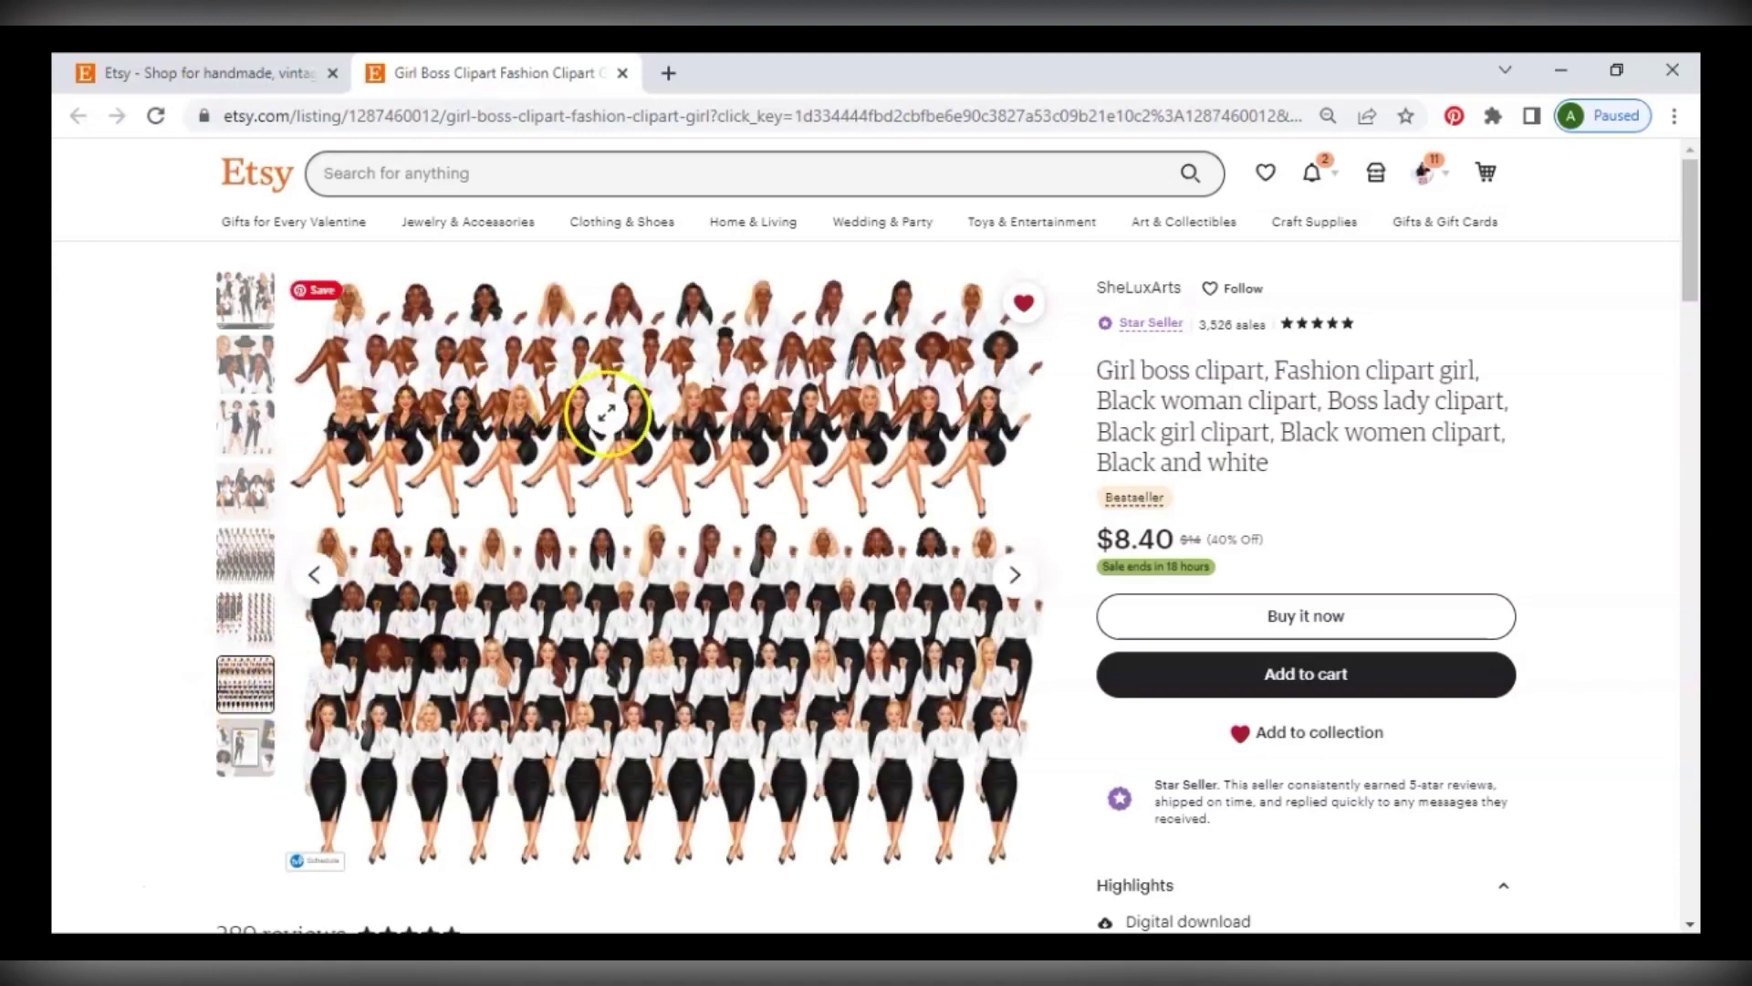
click(241, 345)
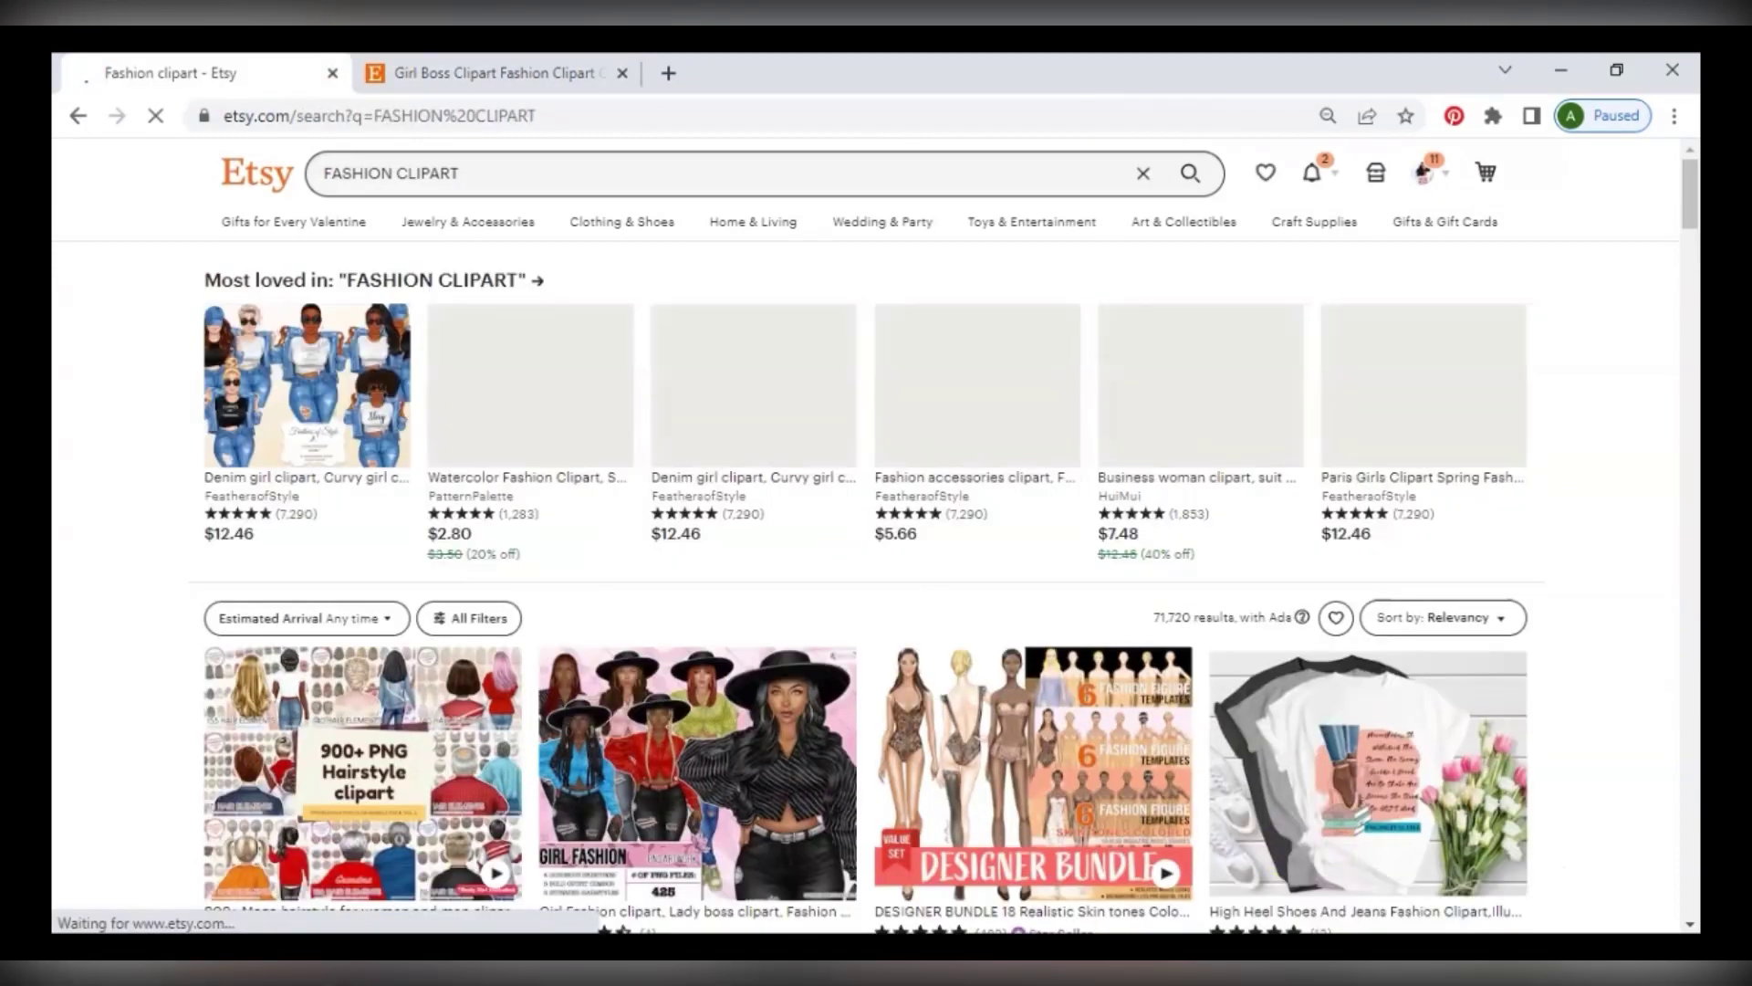
scroll(773, 677, down, 6)
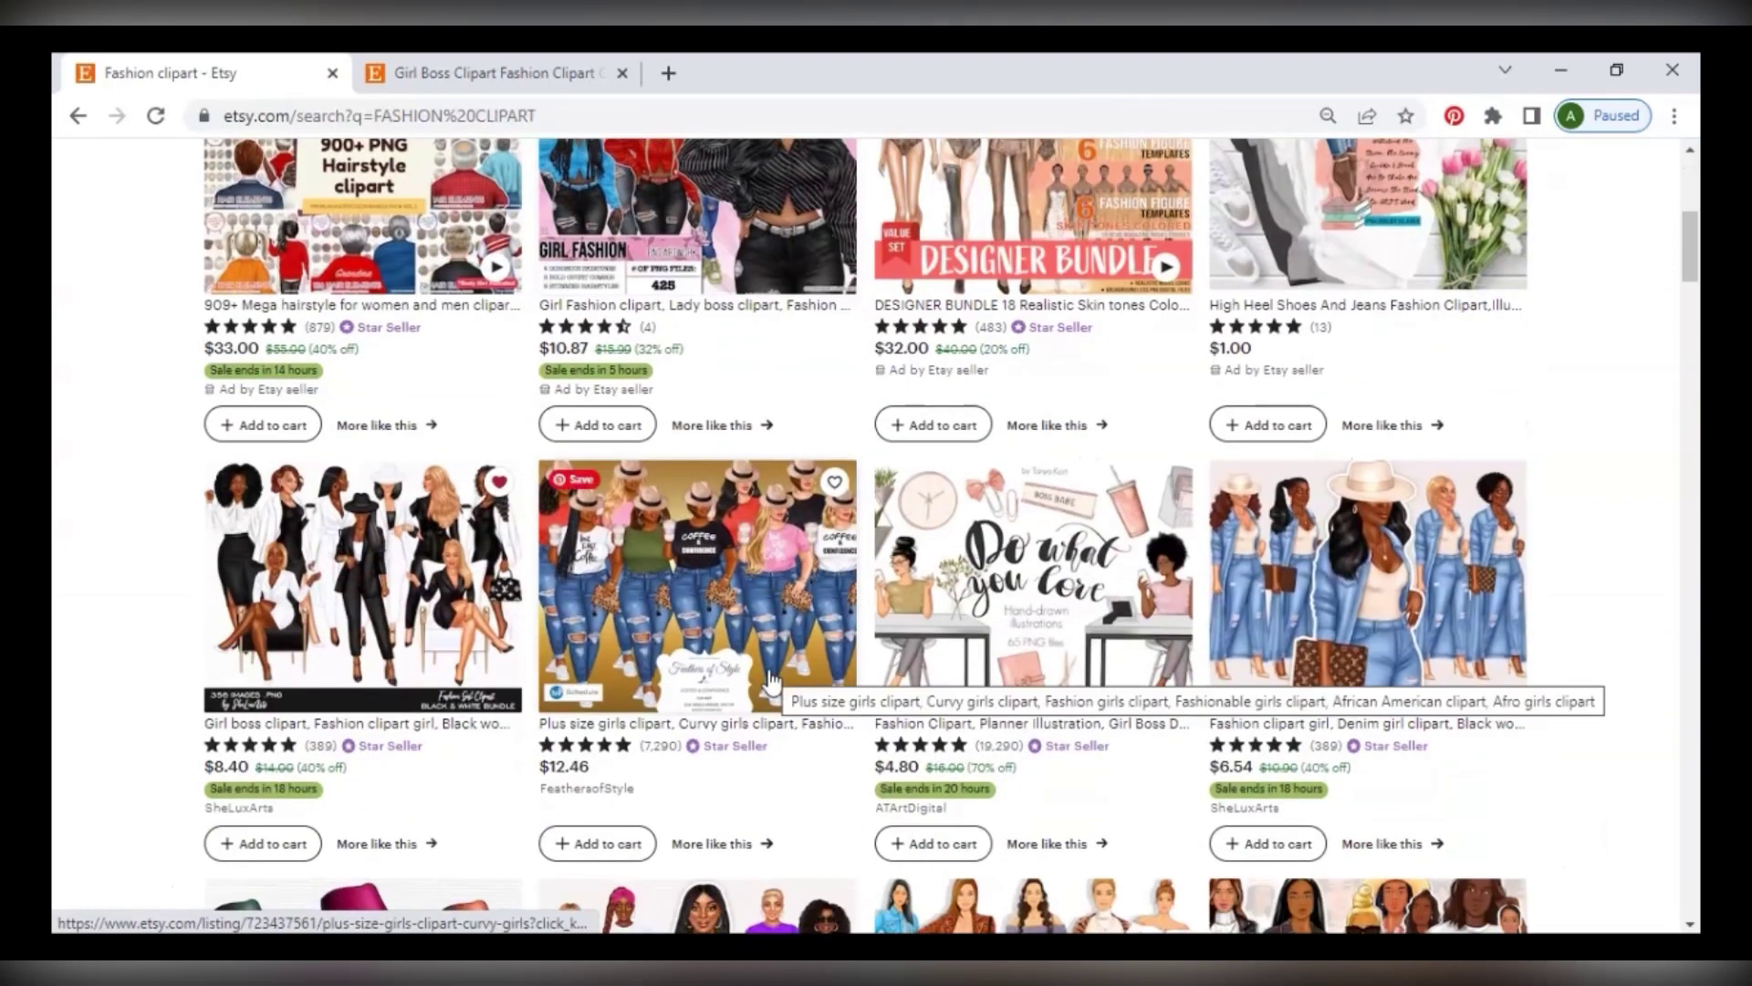
scroll(773, 677, down, 3)
Open a planner girl listing, then the Best Friends clipart listing and view its fourth preview image.
click(910, 712)
scroll(908, 707, down, 3)
scroll(508, 579, up, 3)
scroll(475, 566, down, 1)
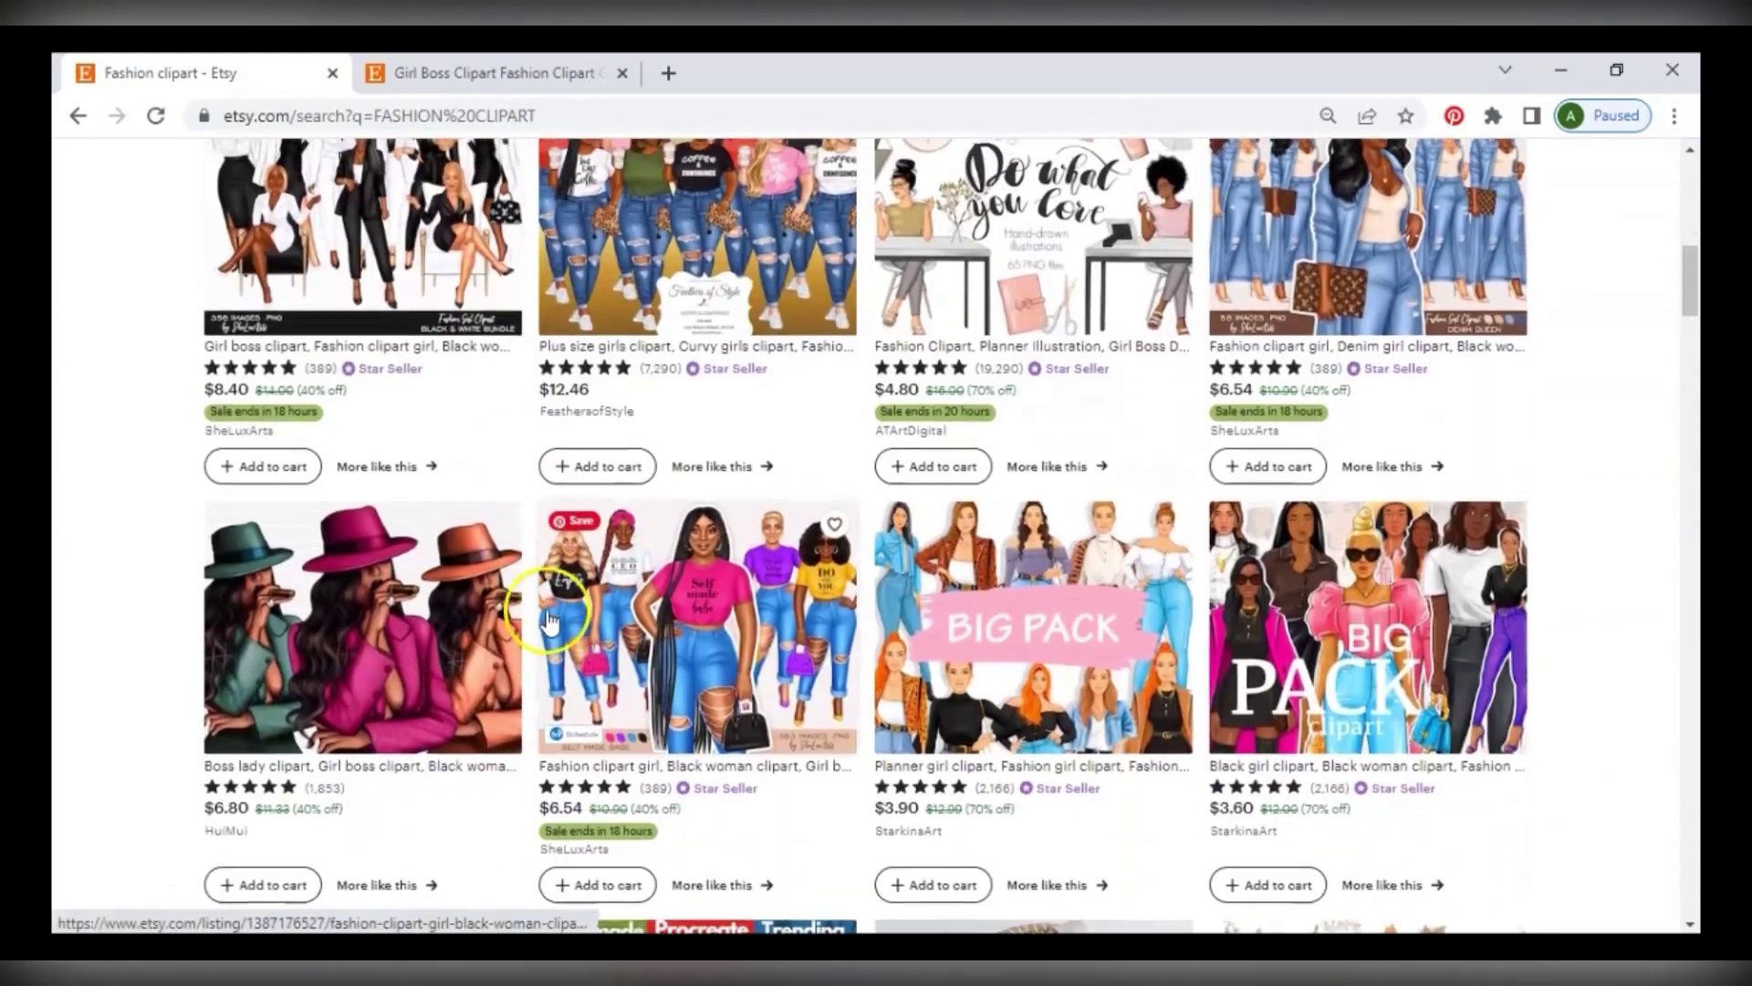
scroll(416, 556, down, 8)
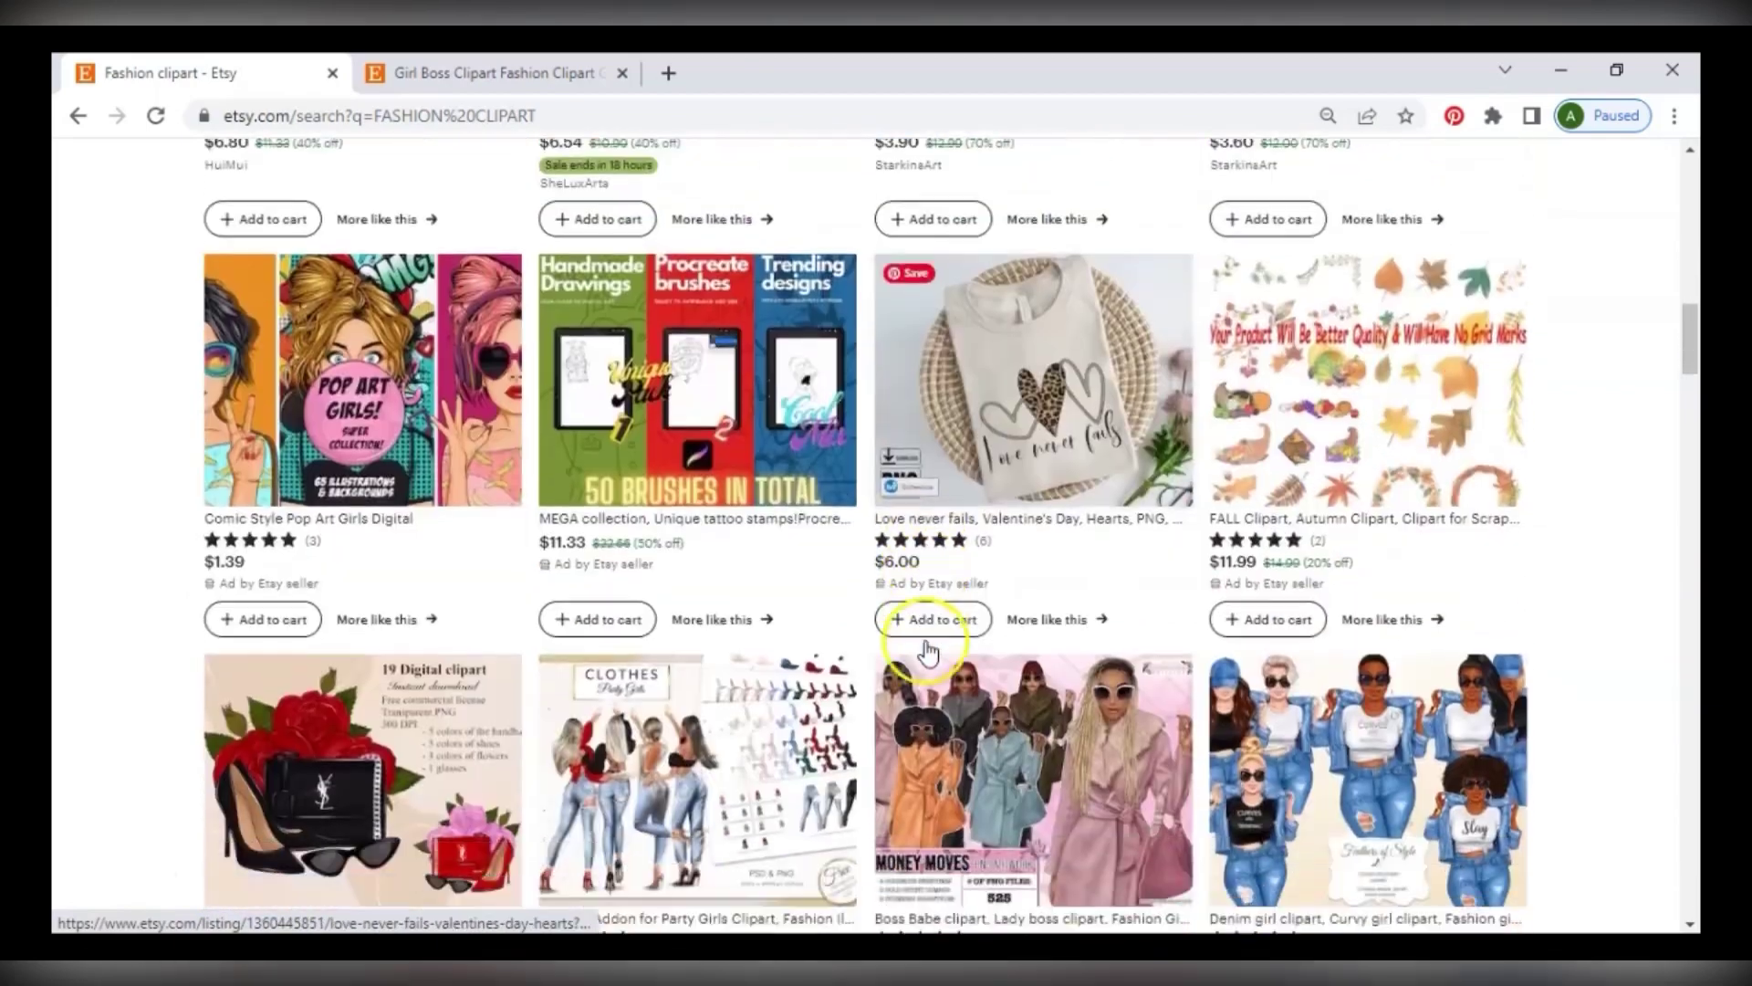
scroll(732, 743, down, 8)
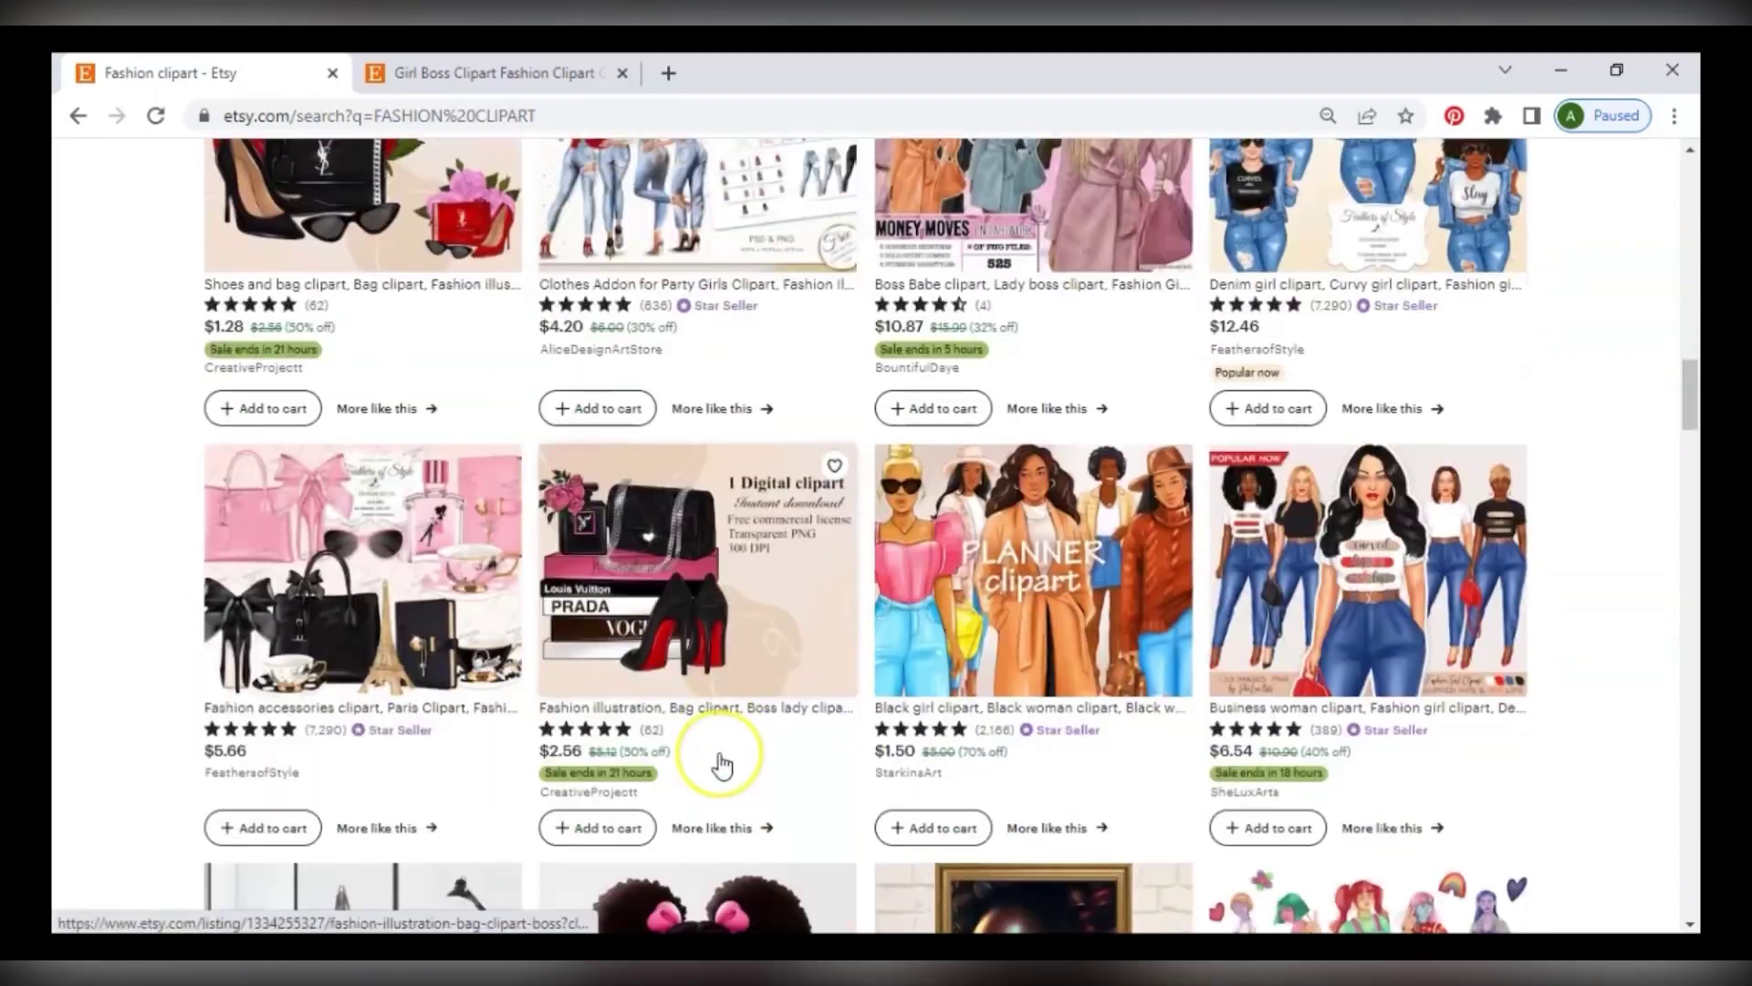
scroll(721, 764, down, 15)
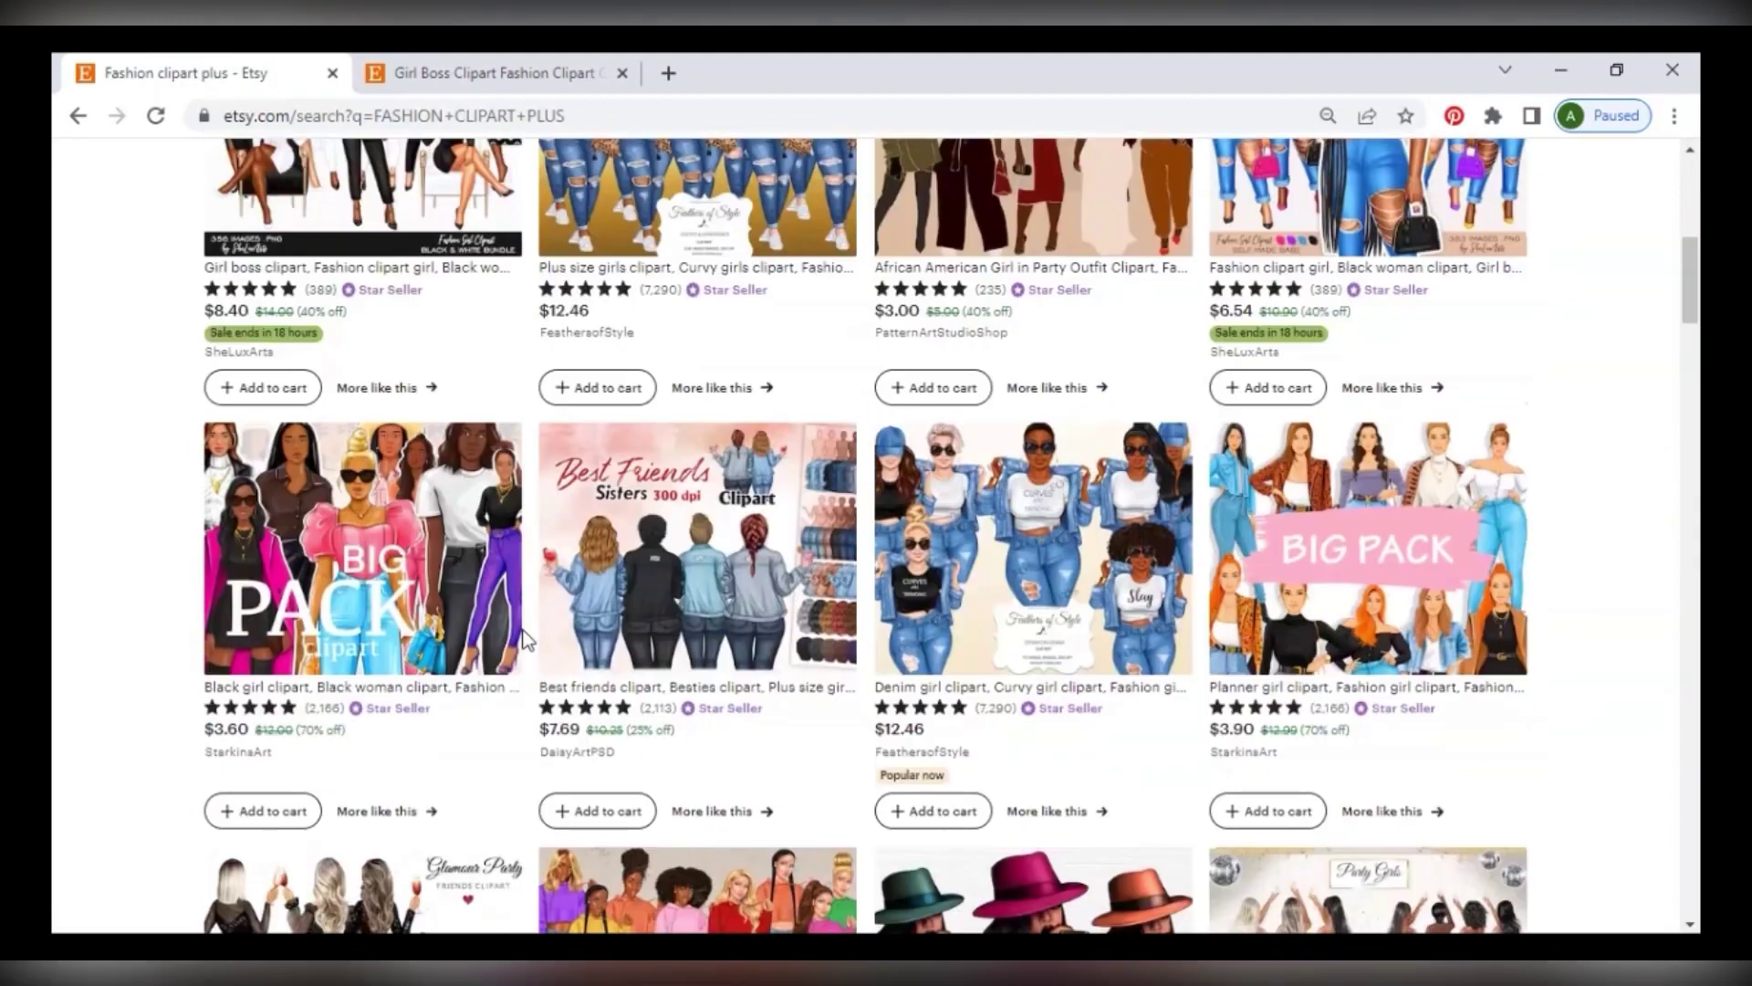
click(594, 599)
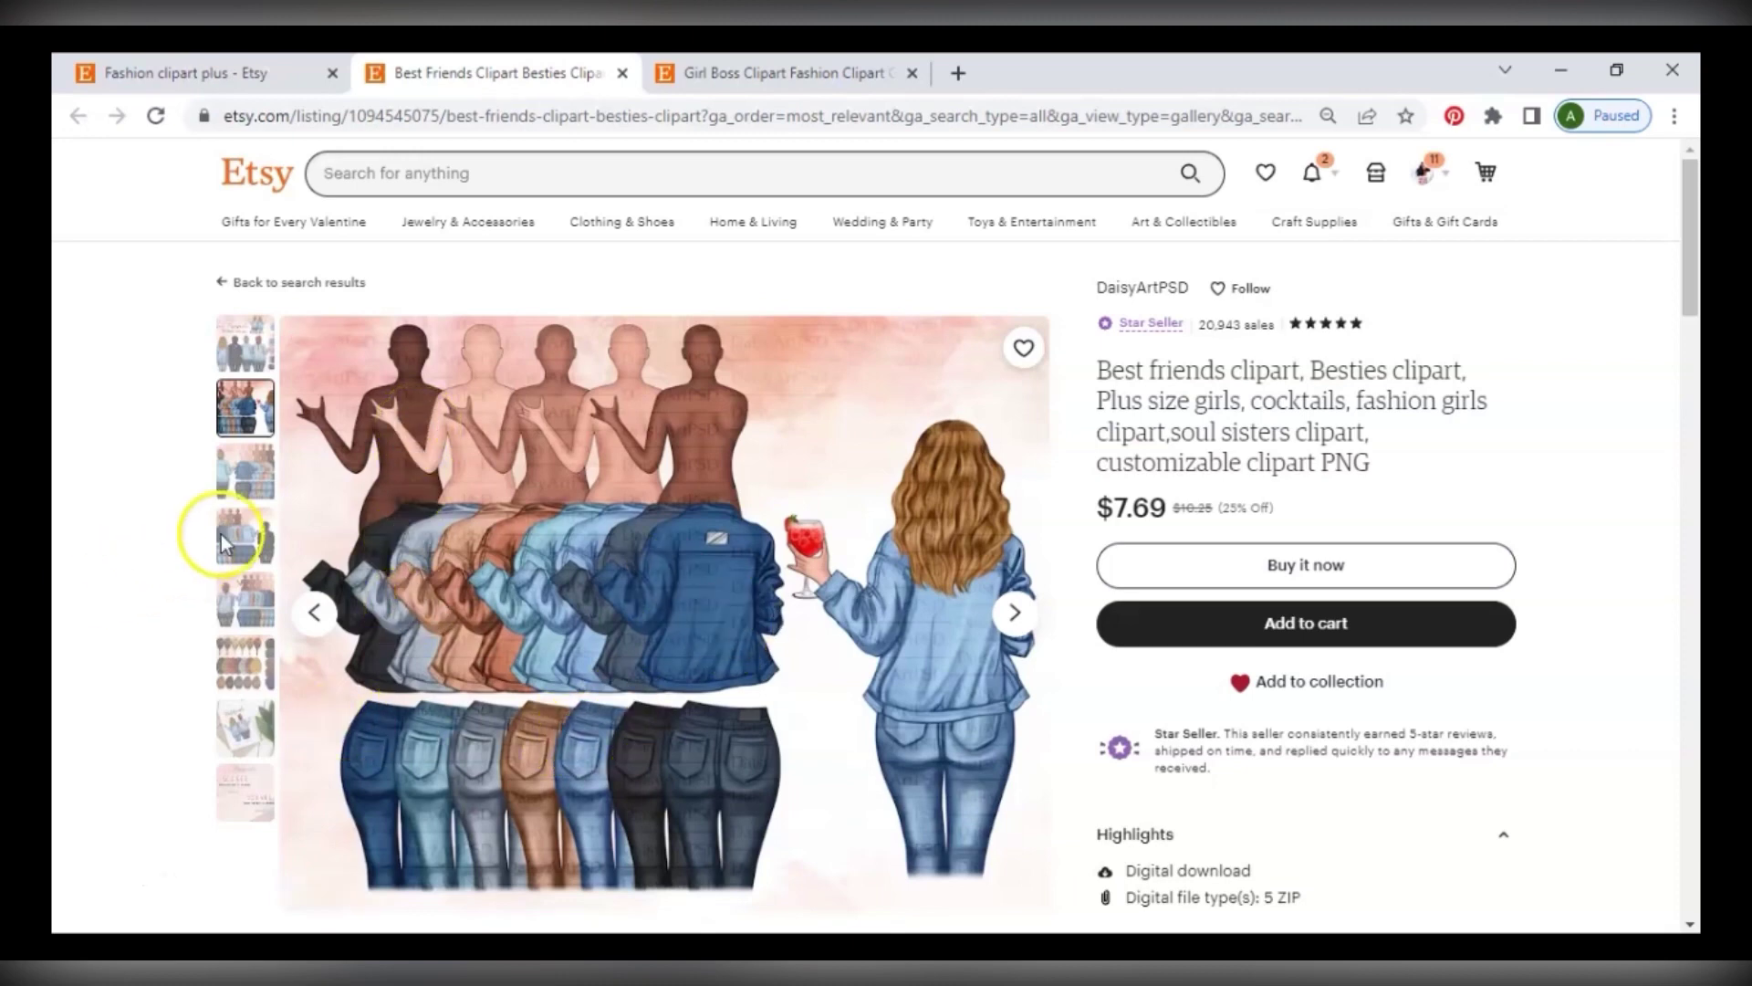
click(222, 545)
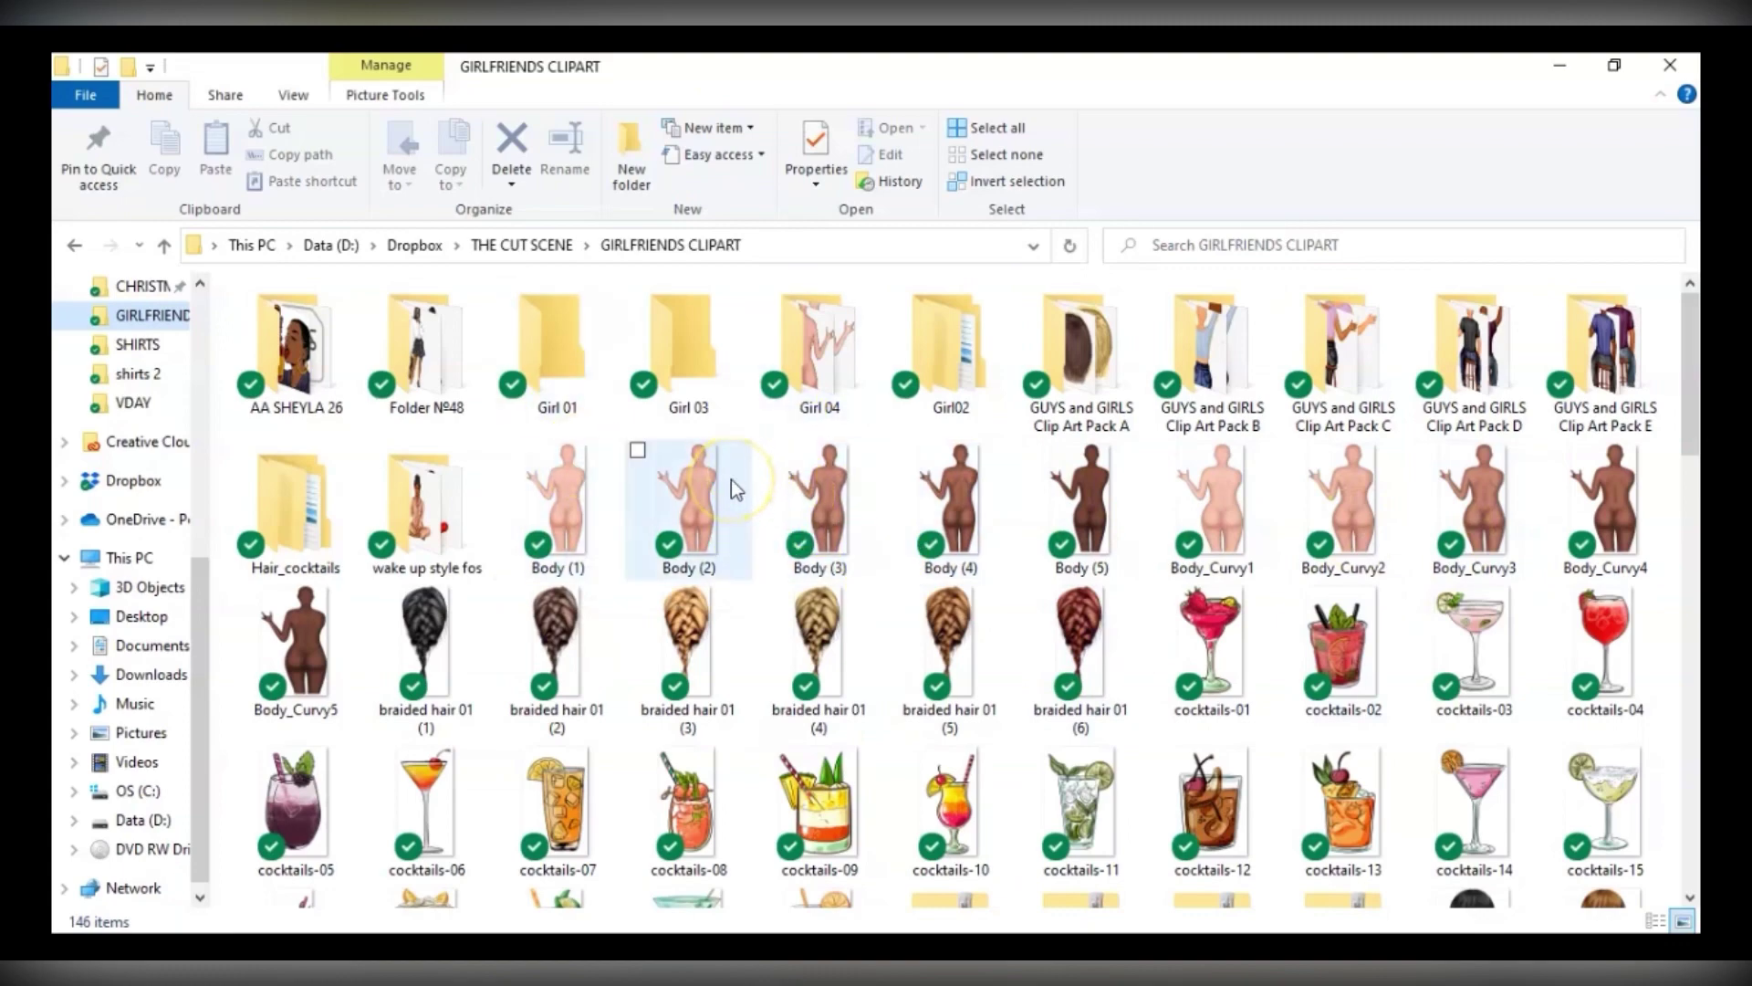
scroll(1077, 602, down, 8)
scroll(1077, 602, down, 5)
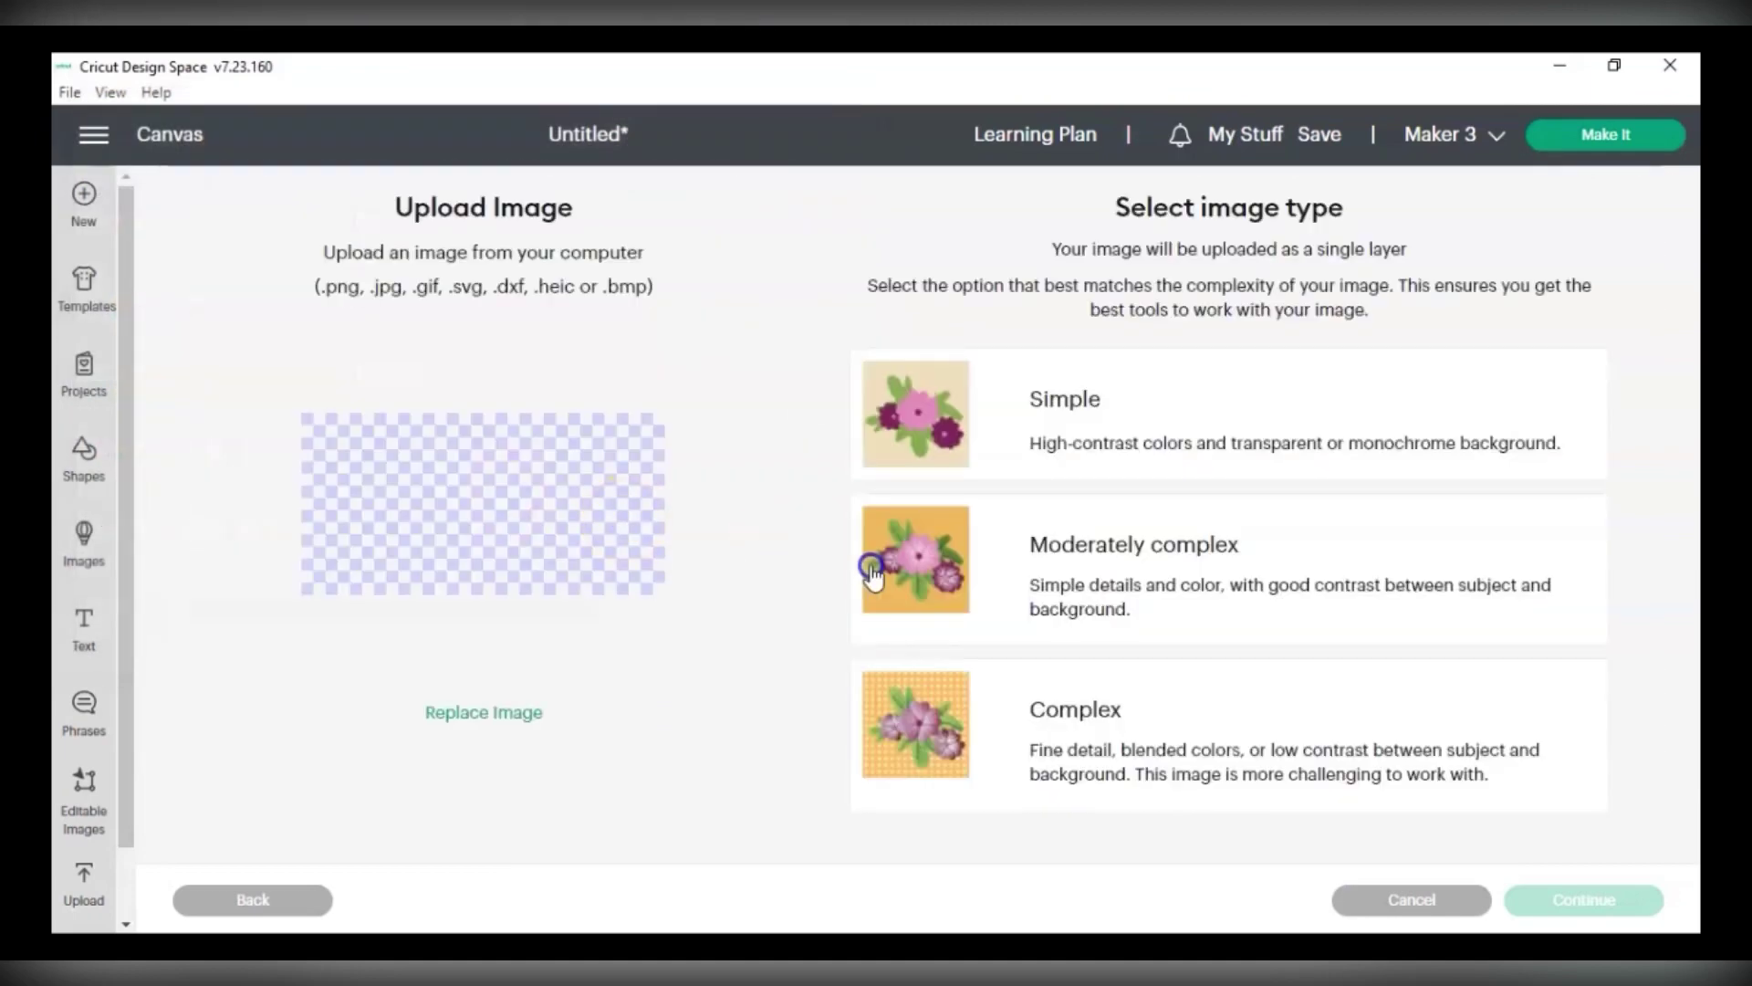
Upload the body image as a complex print-then-cut image with its background removed.
click(901, 689)
click(1551, 903)
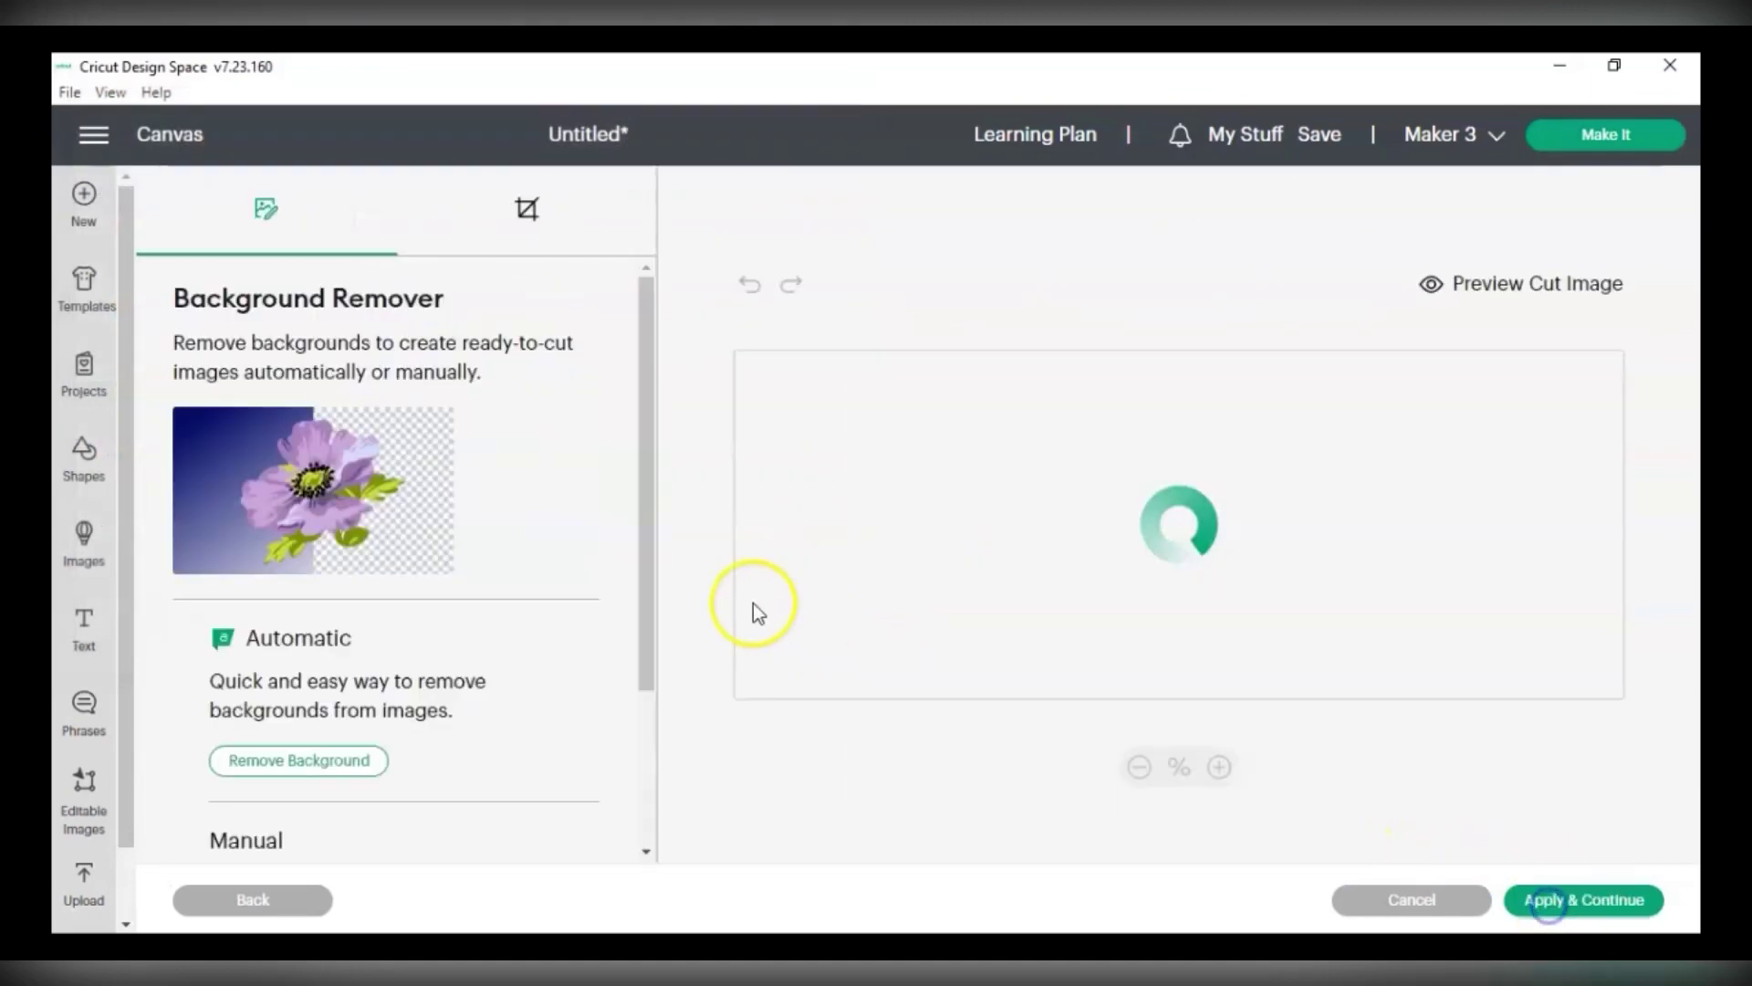
click(1561, 904)
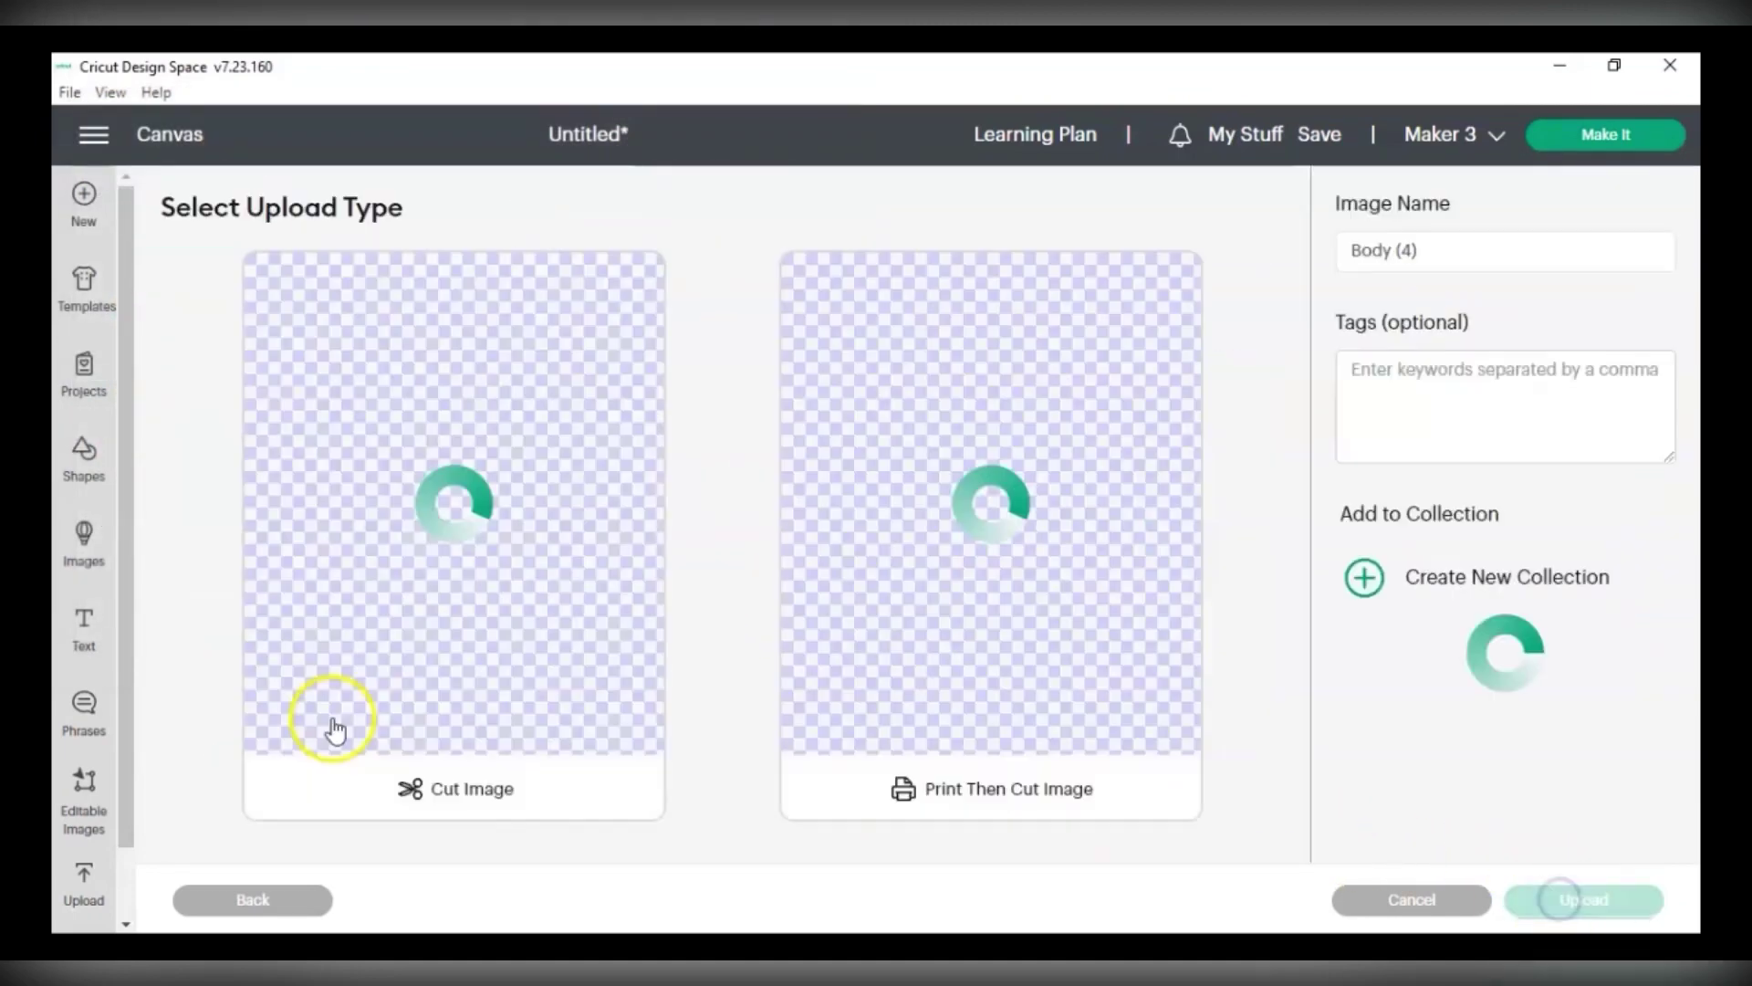
click(933, 612)
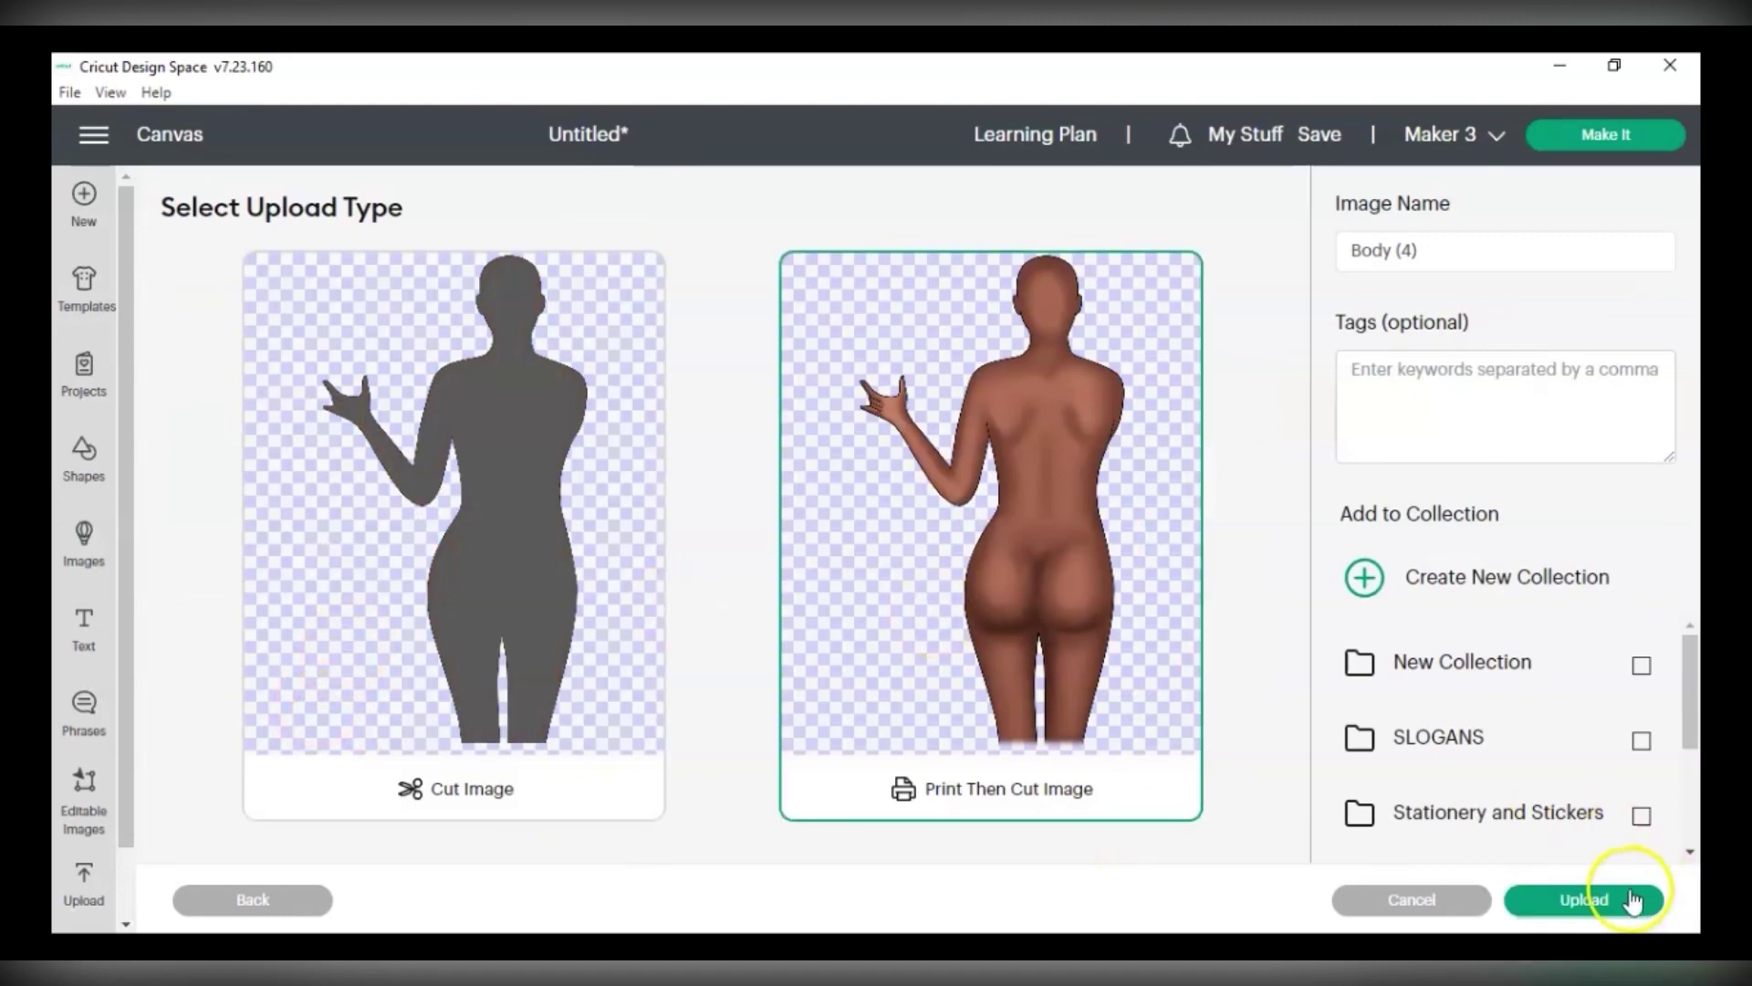
click(1631, 898)
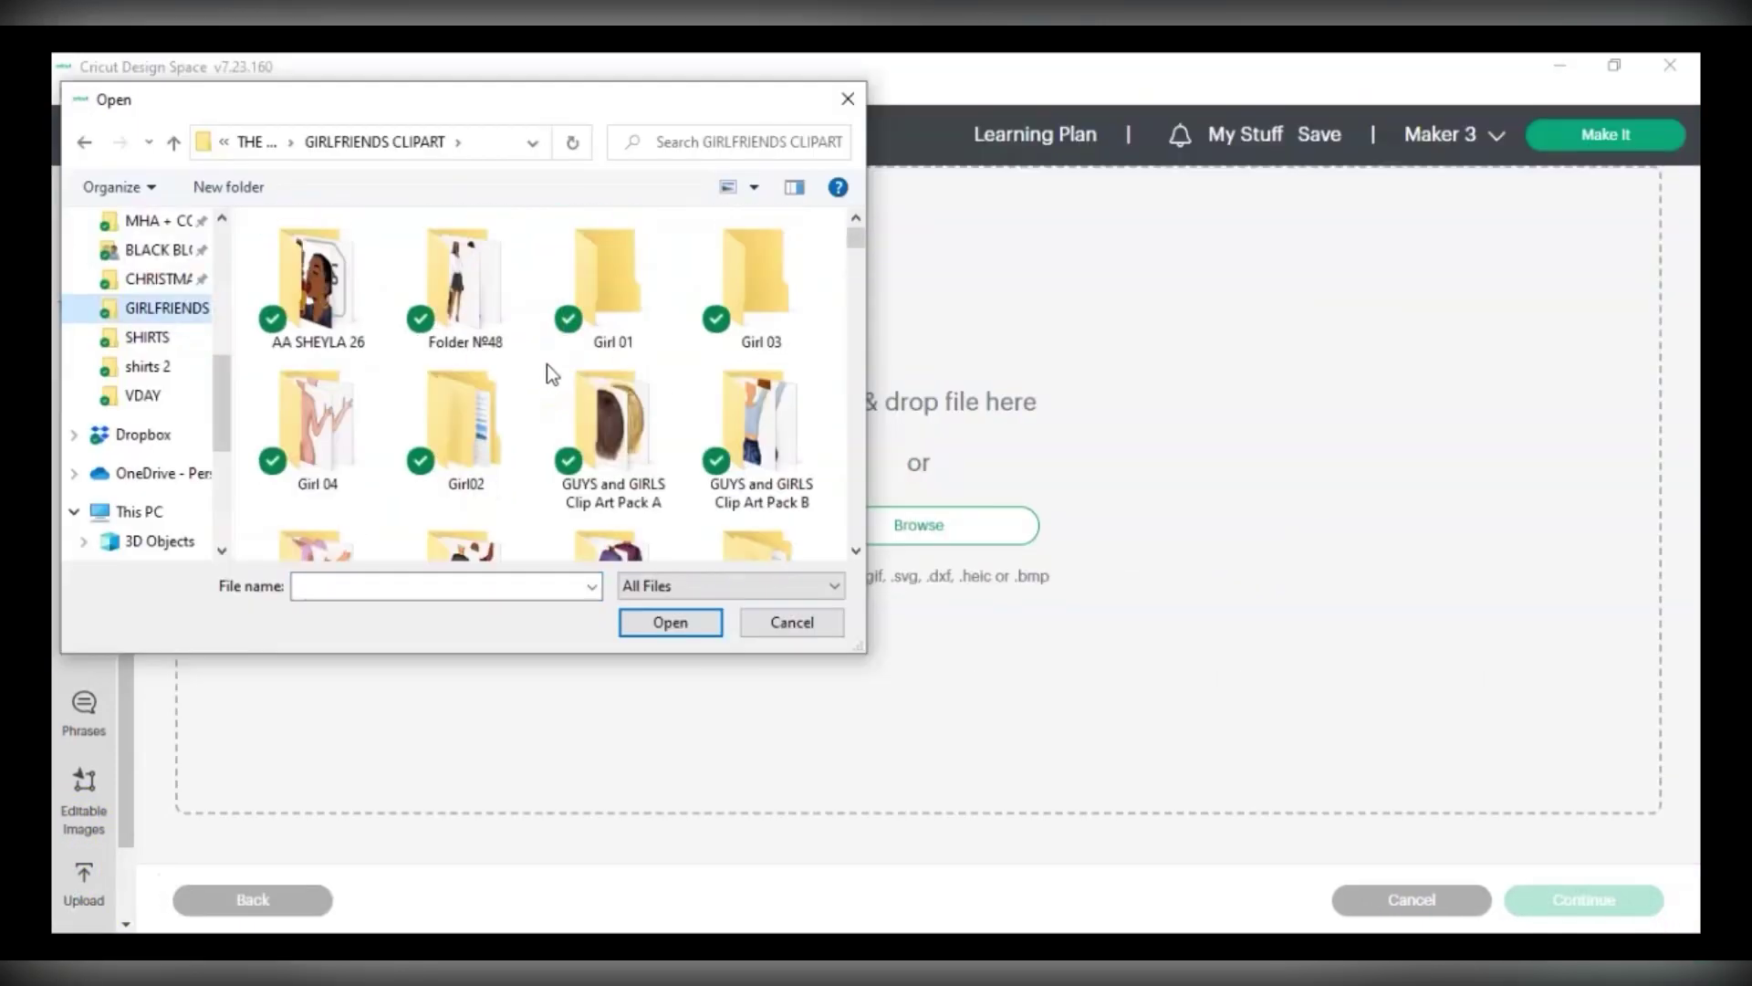
Upload the tan jacket from the Girl 02 folder as print-then-cut and move the clothing pile right.
double_click(470, 301)
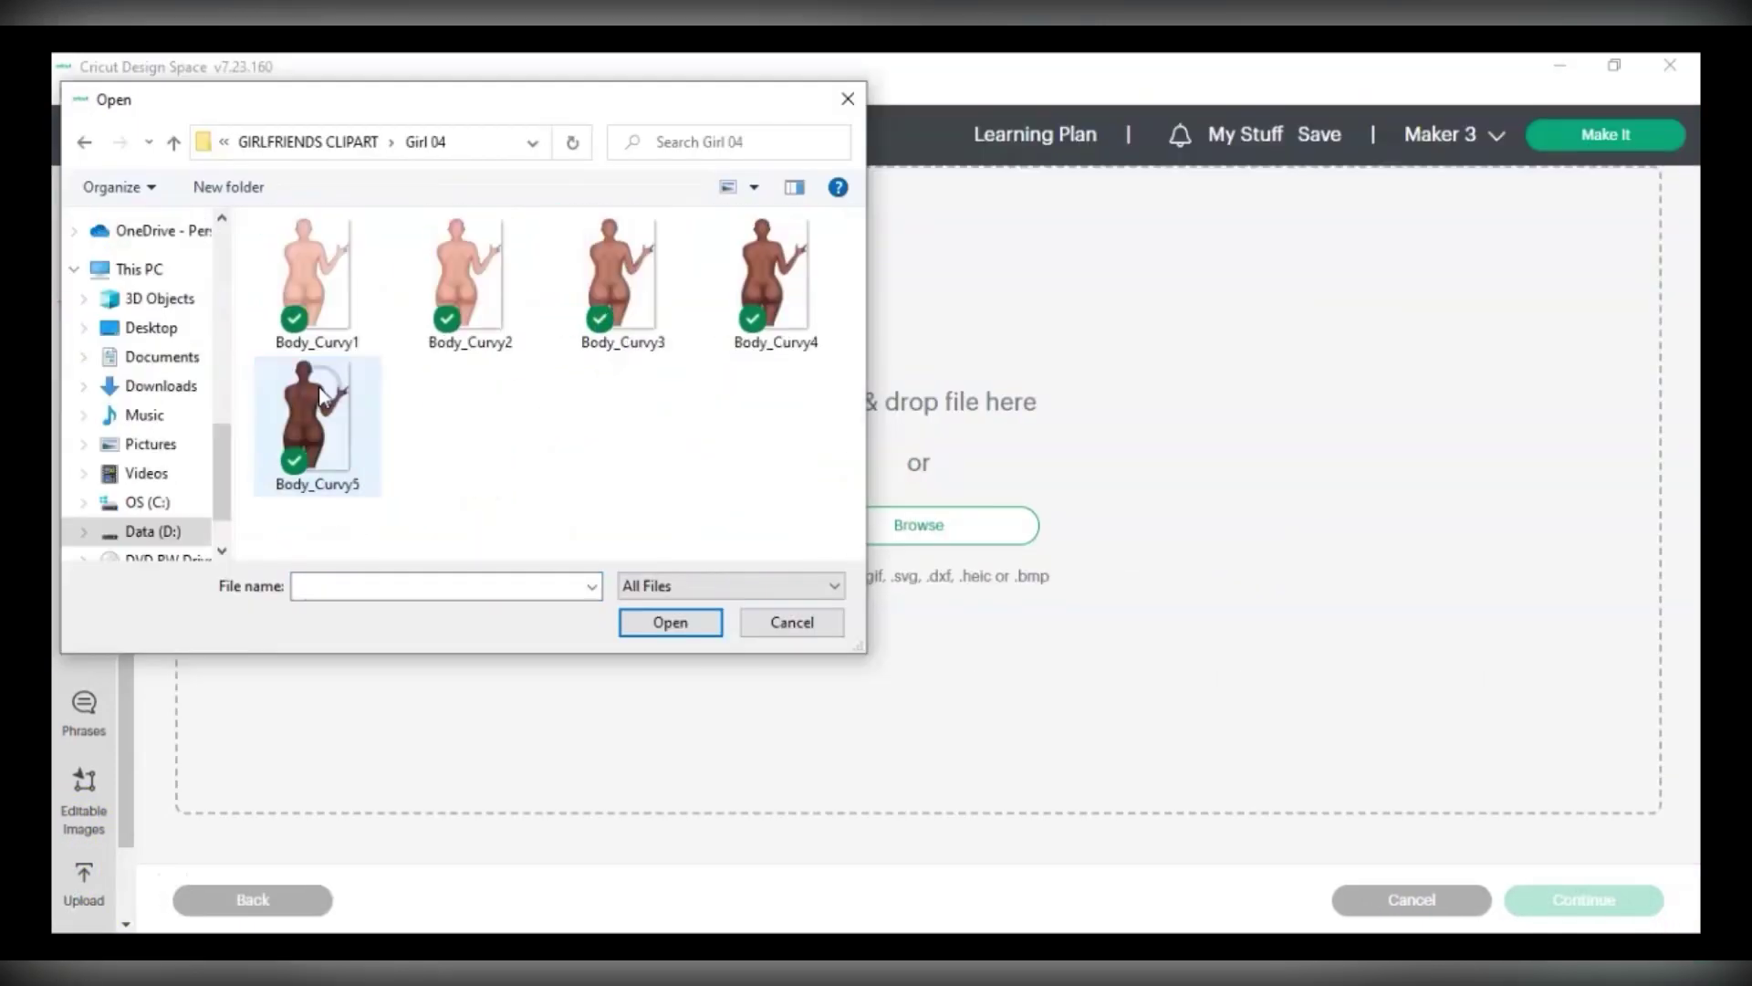
key(BackSpace)
double_click(498, 392)
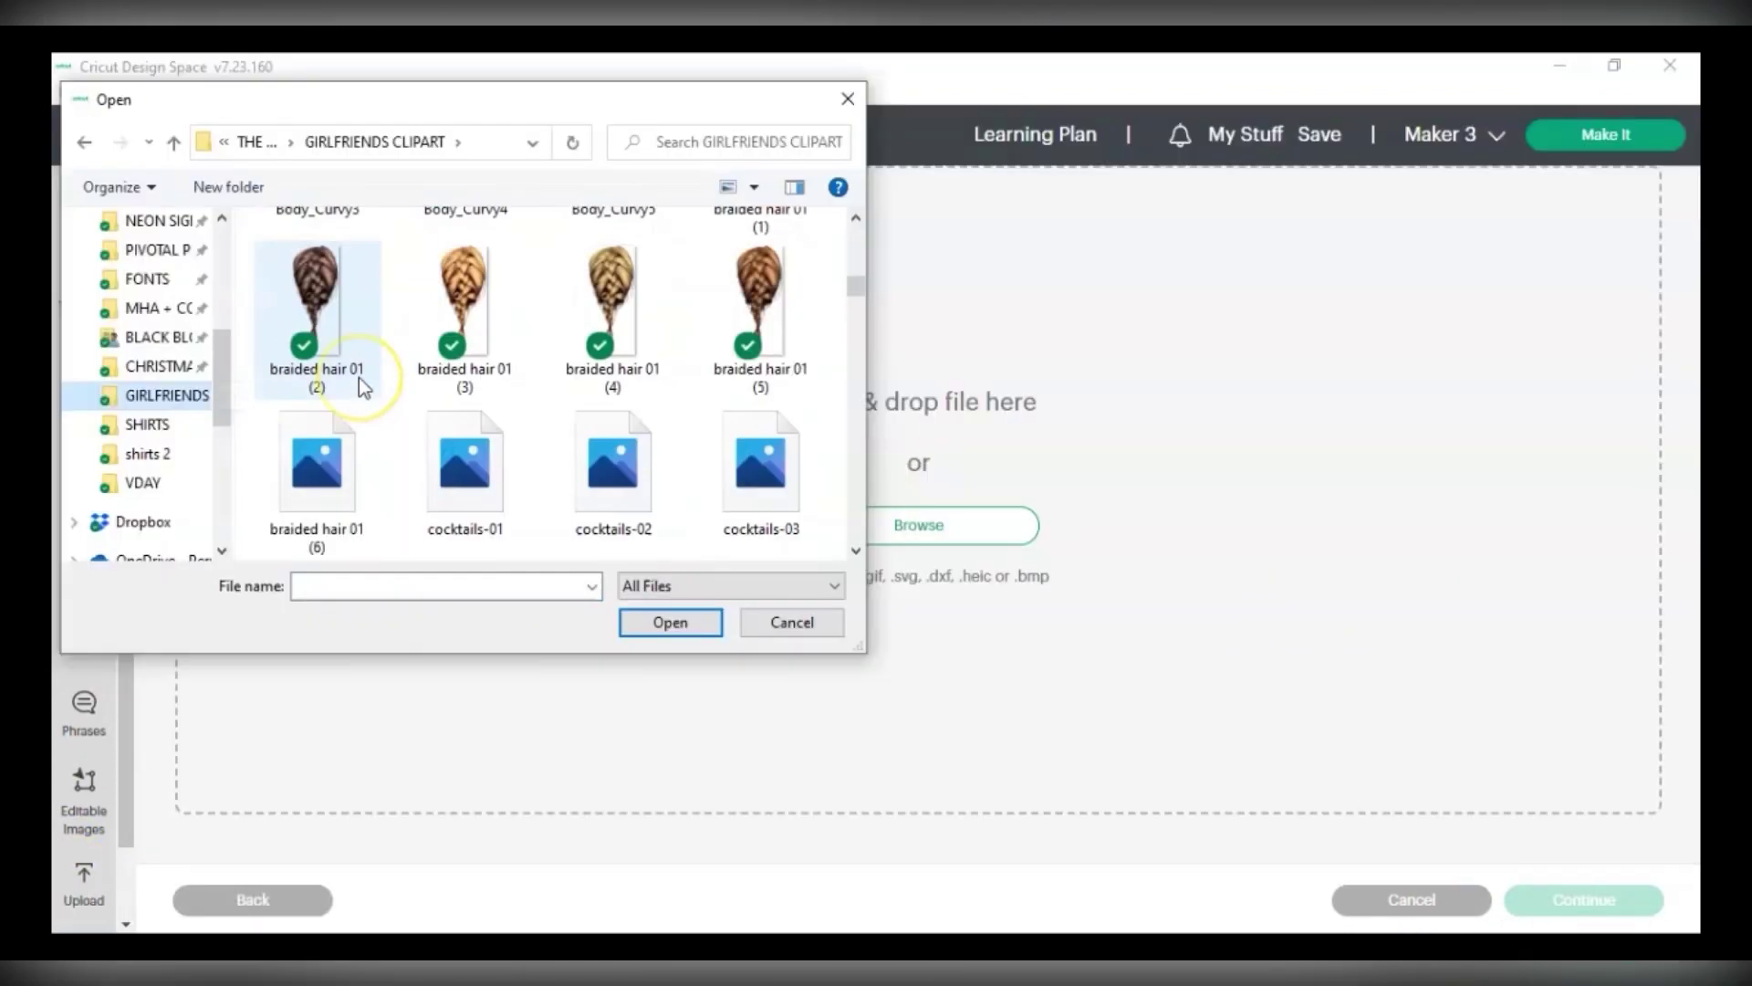
scroll(359, 376, down, 15)
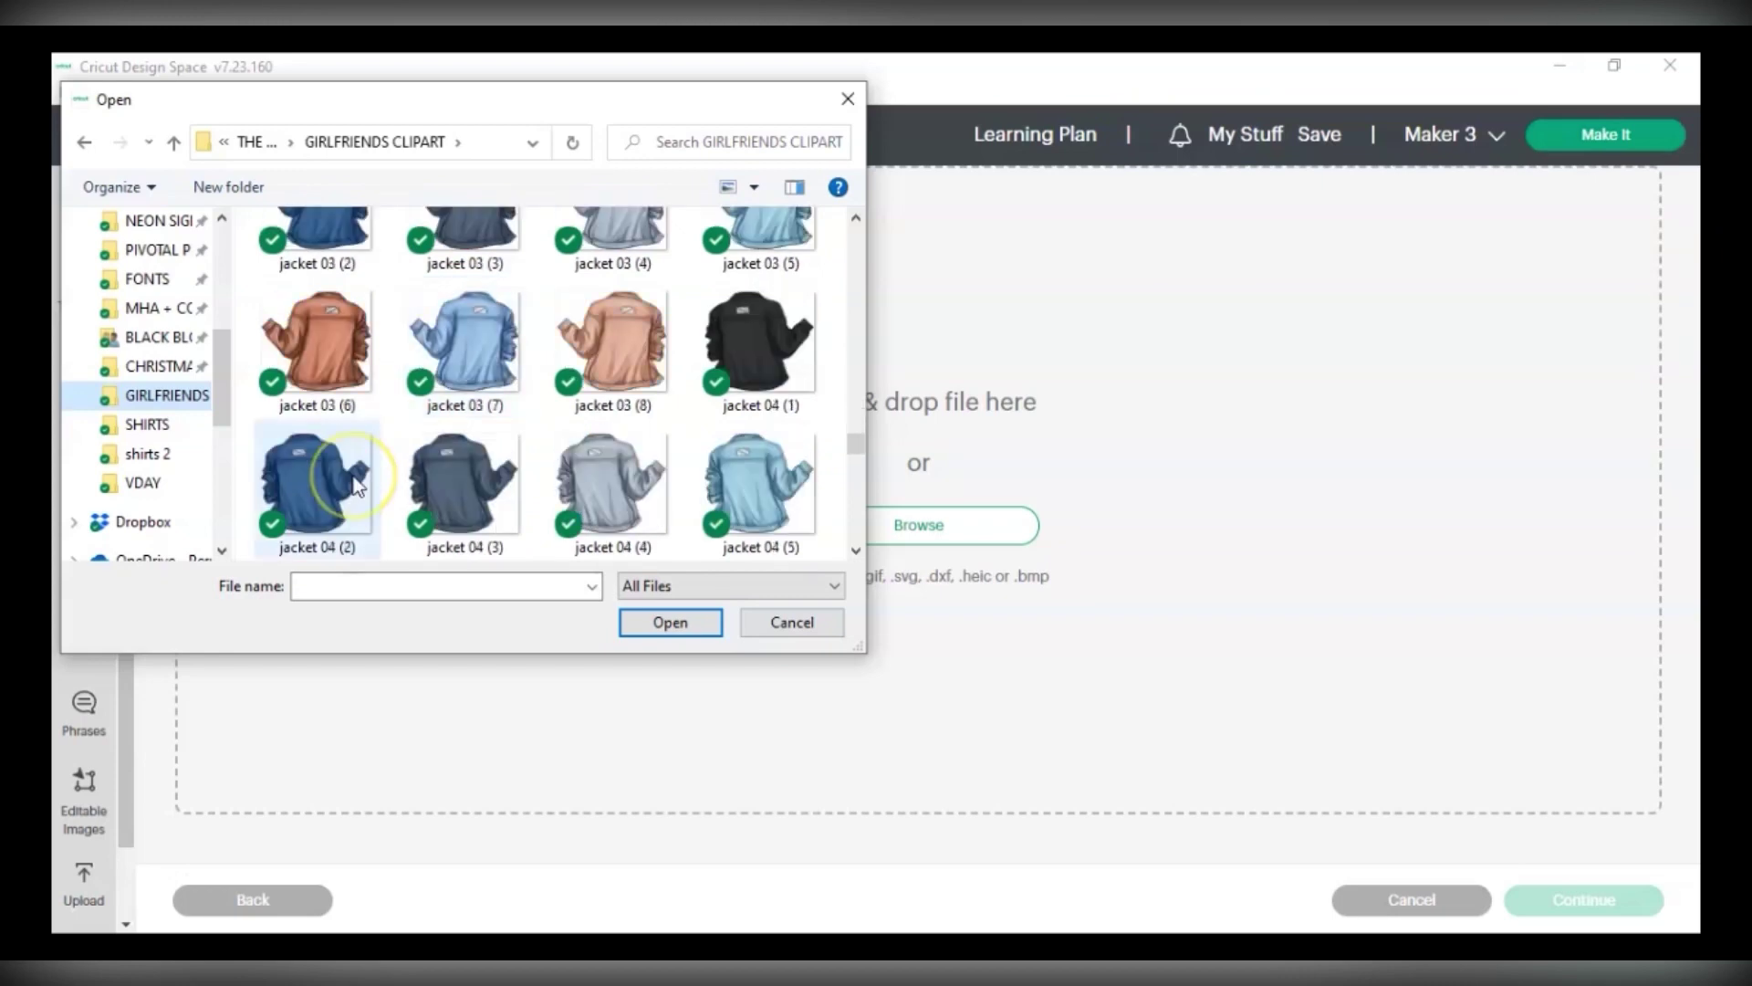
scroll(451, 425, up, 5)
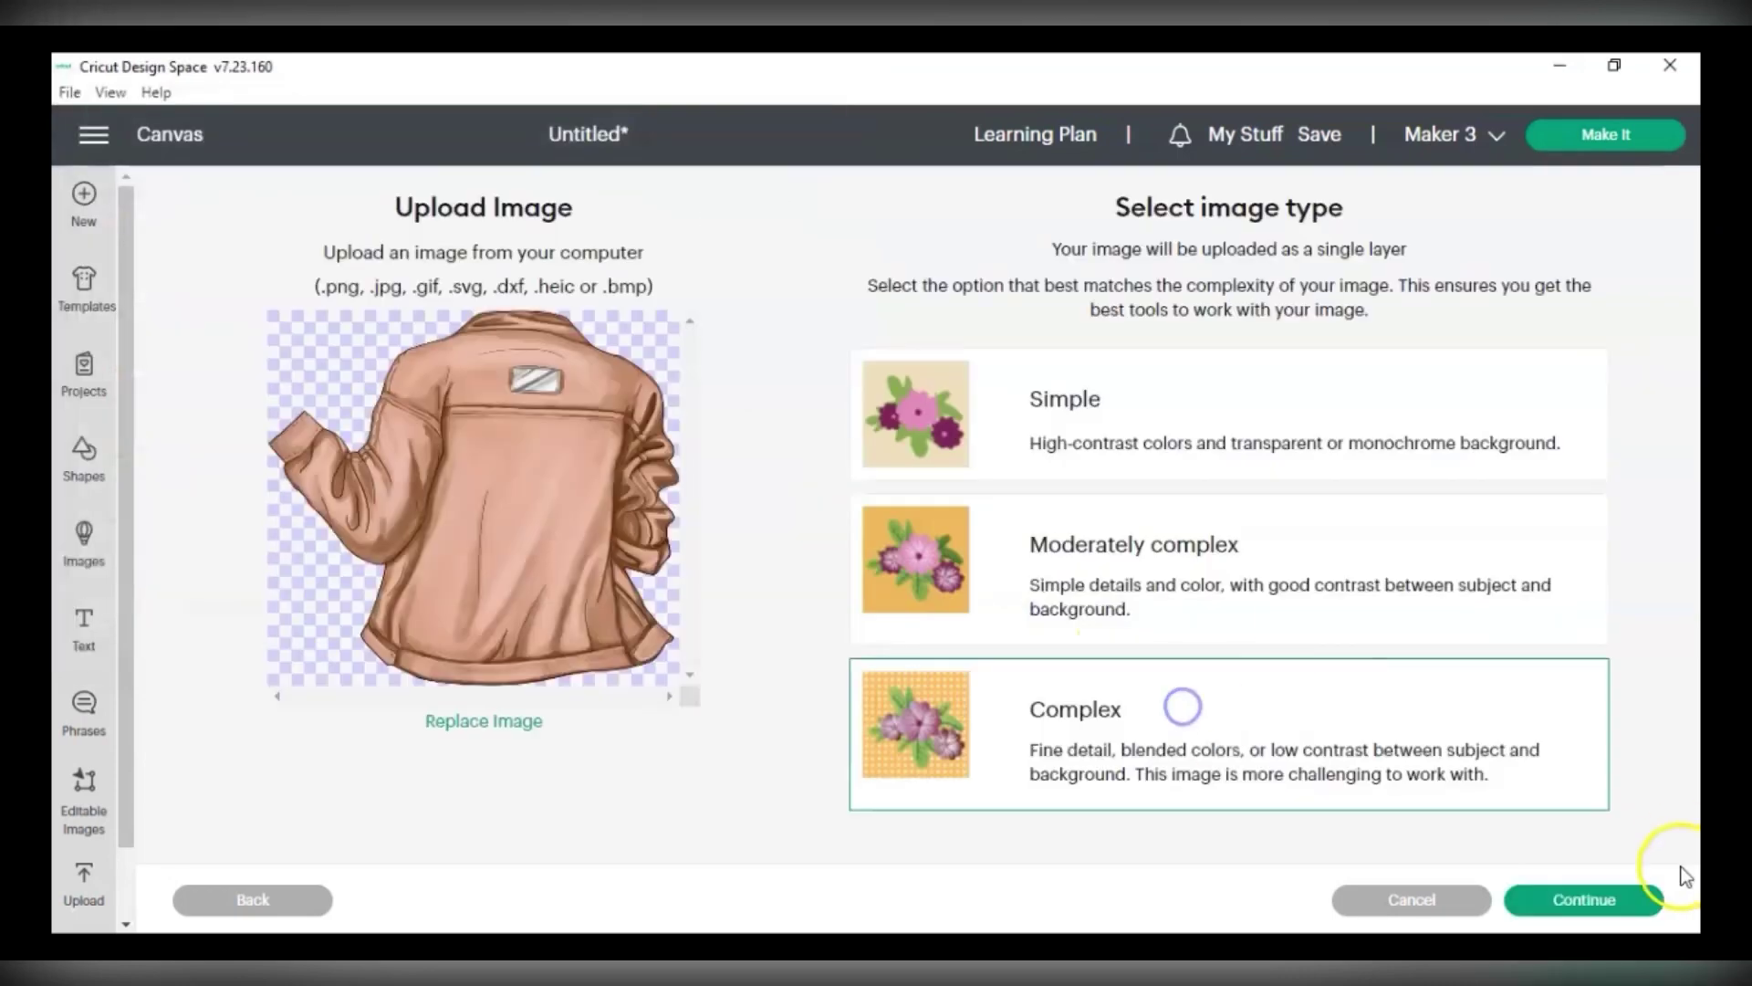
click(1584, 899)
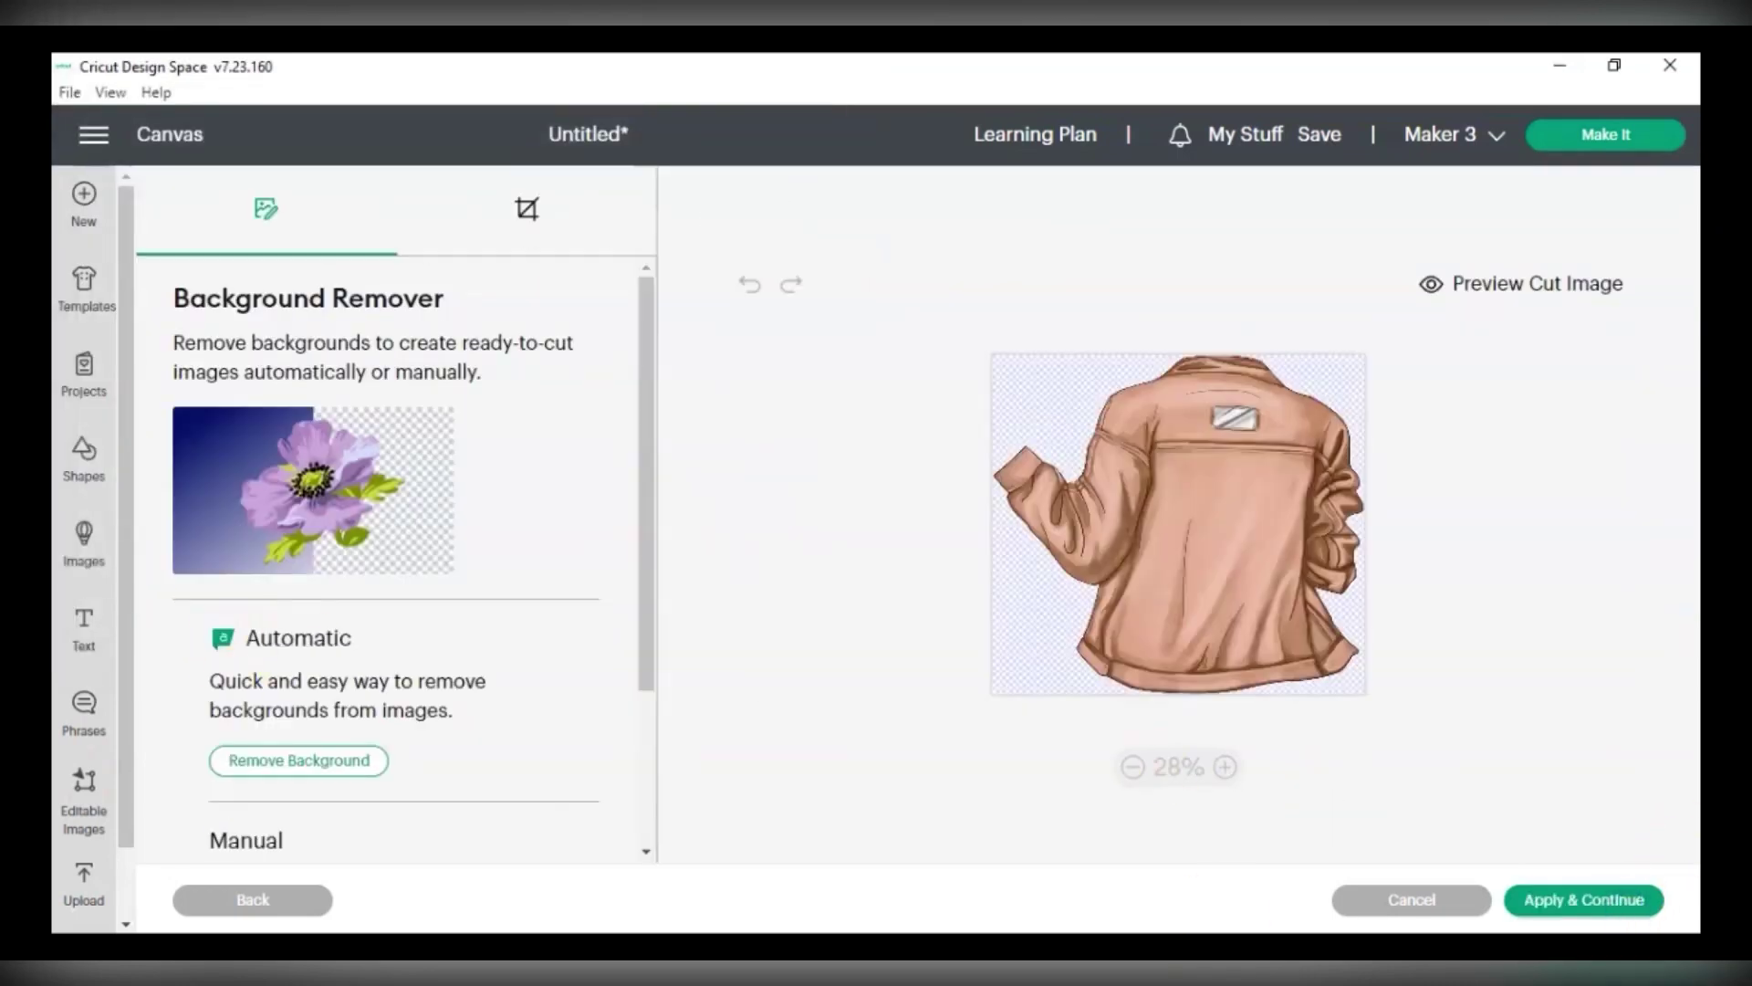
click(1631, 899)
click(1030, 696)
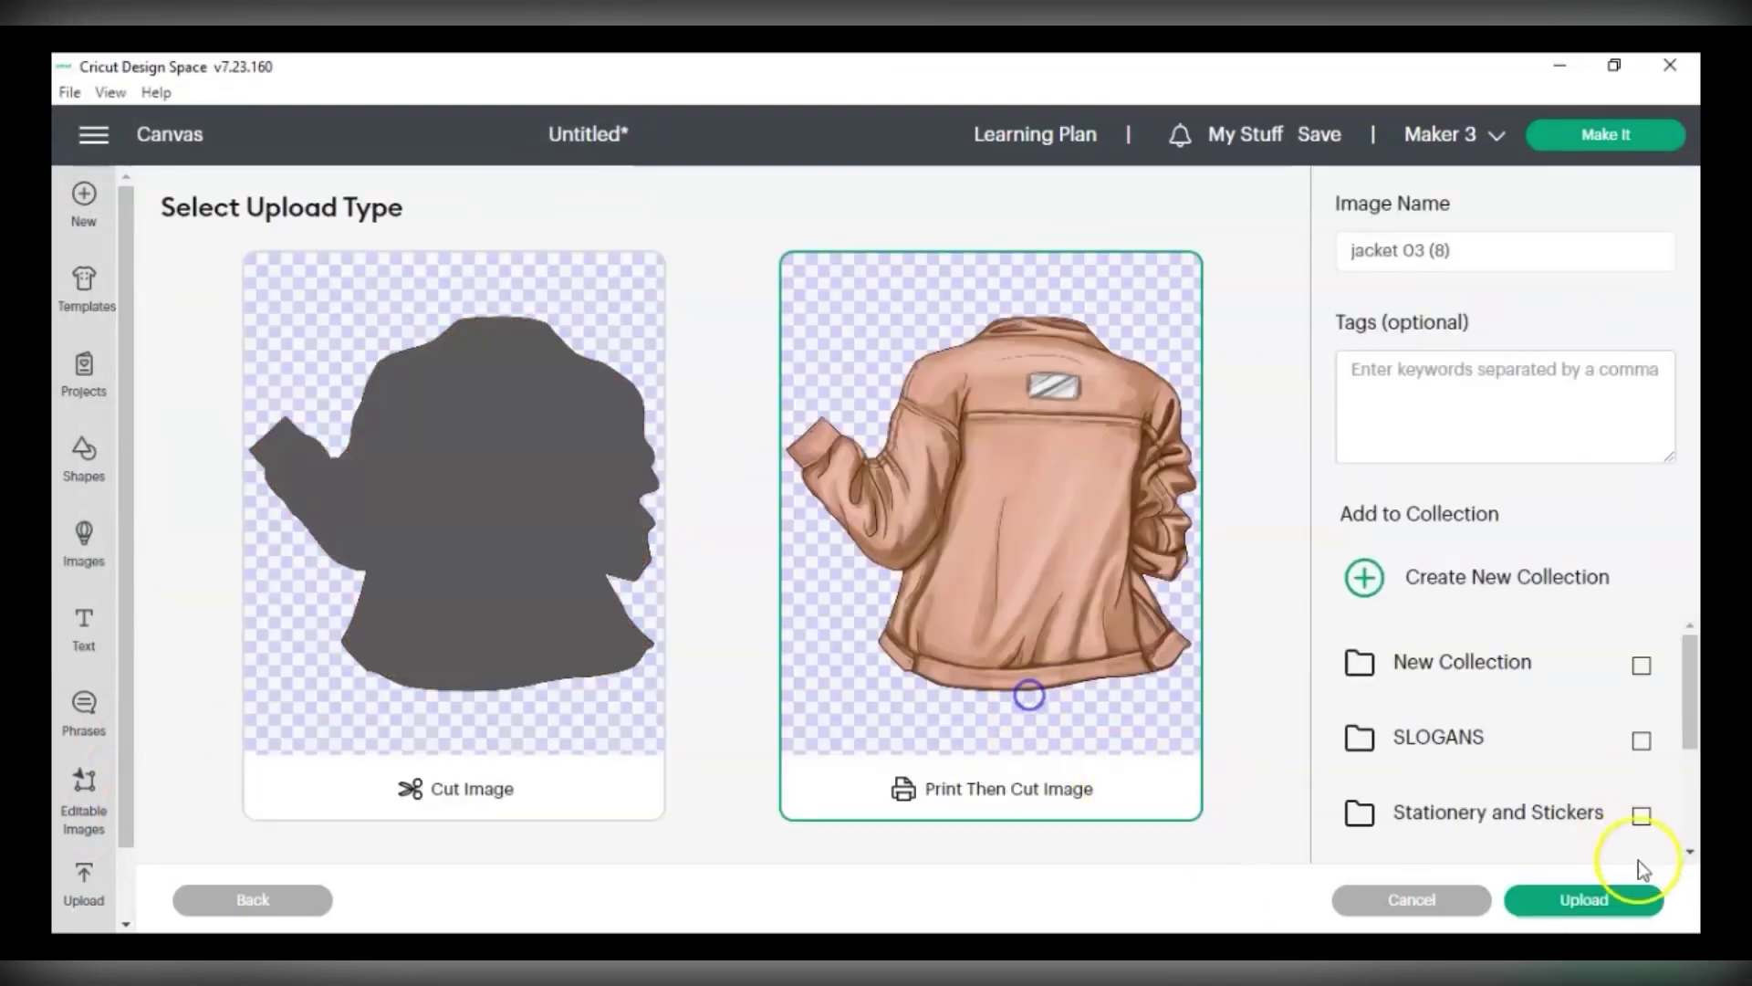
click(1653, 896)
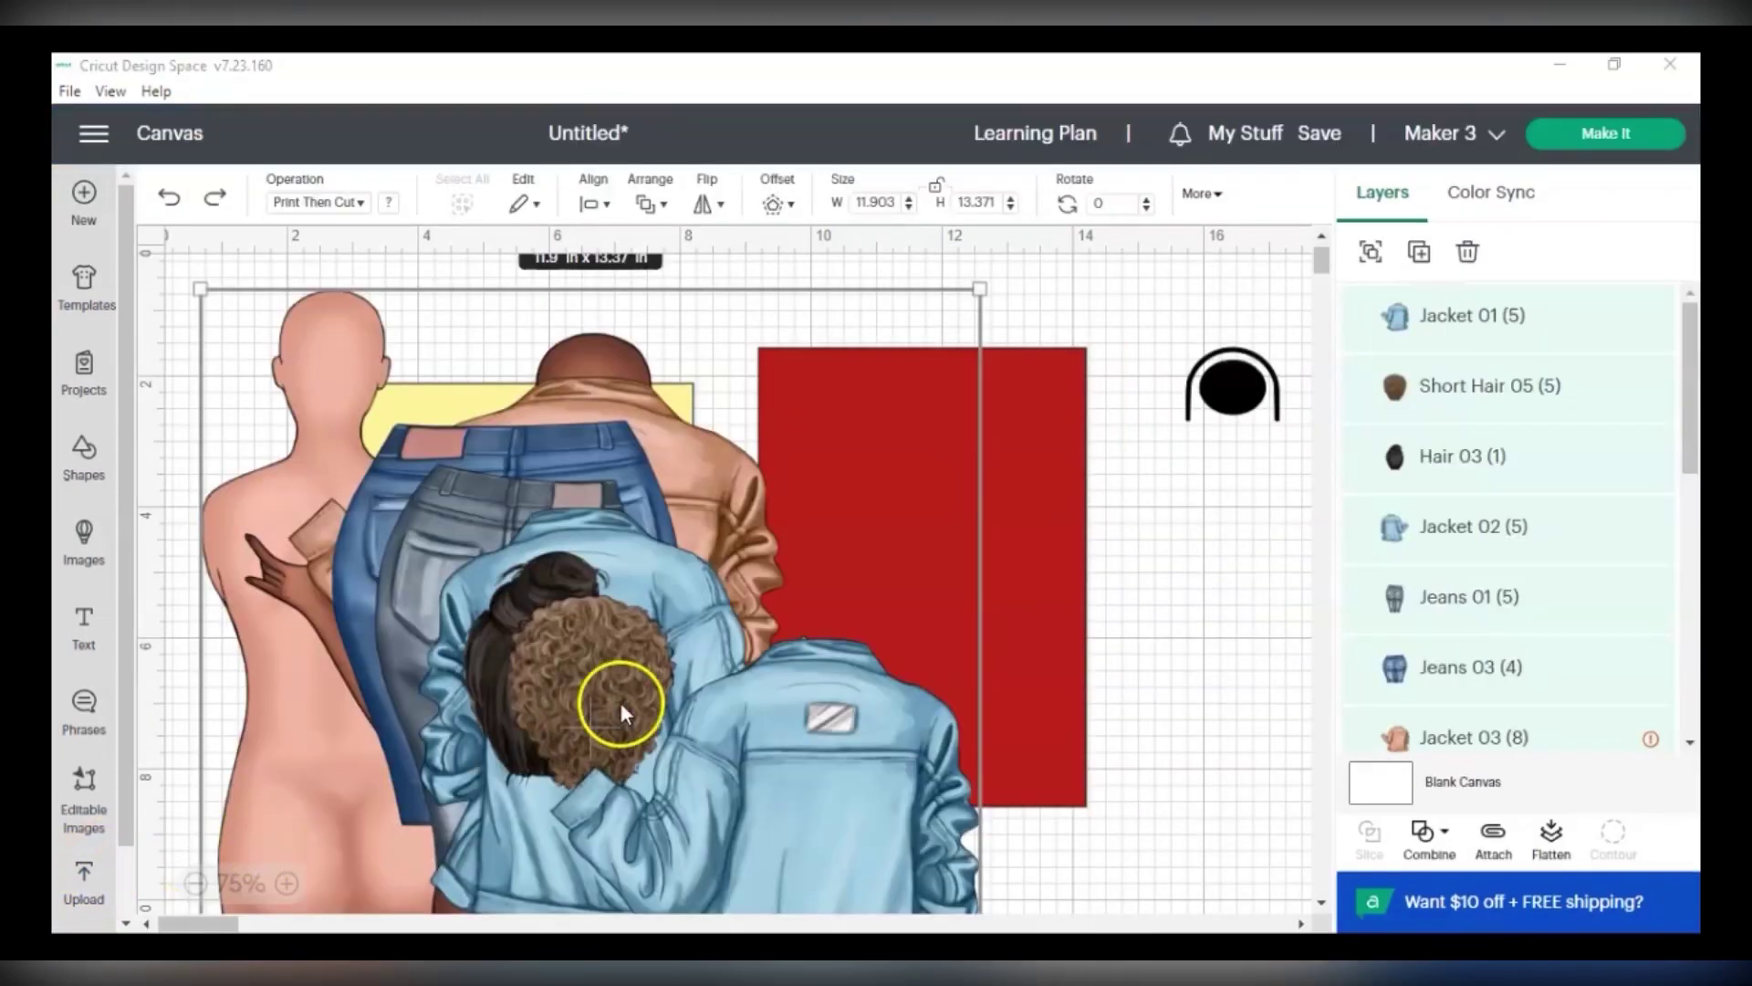
drag(620, 703, 1031, 792)
Move the clothing pile aside and shrink the brown body onto the yellow square.
drag(838, 739, 1004, 814)
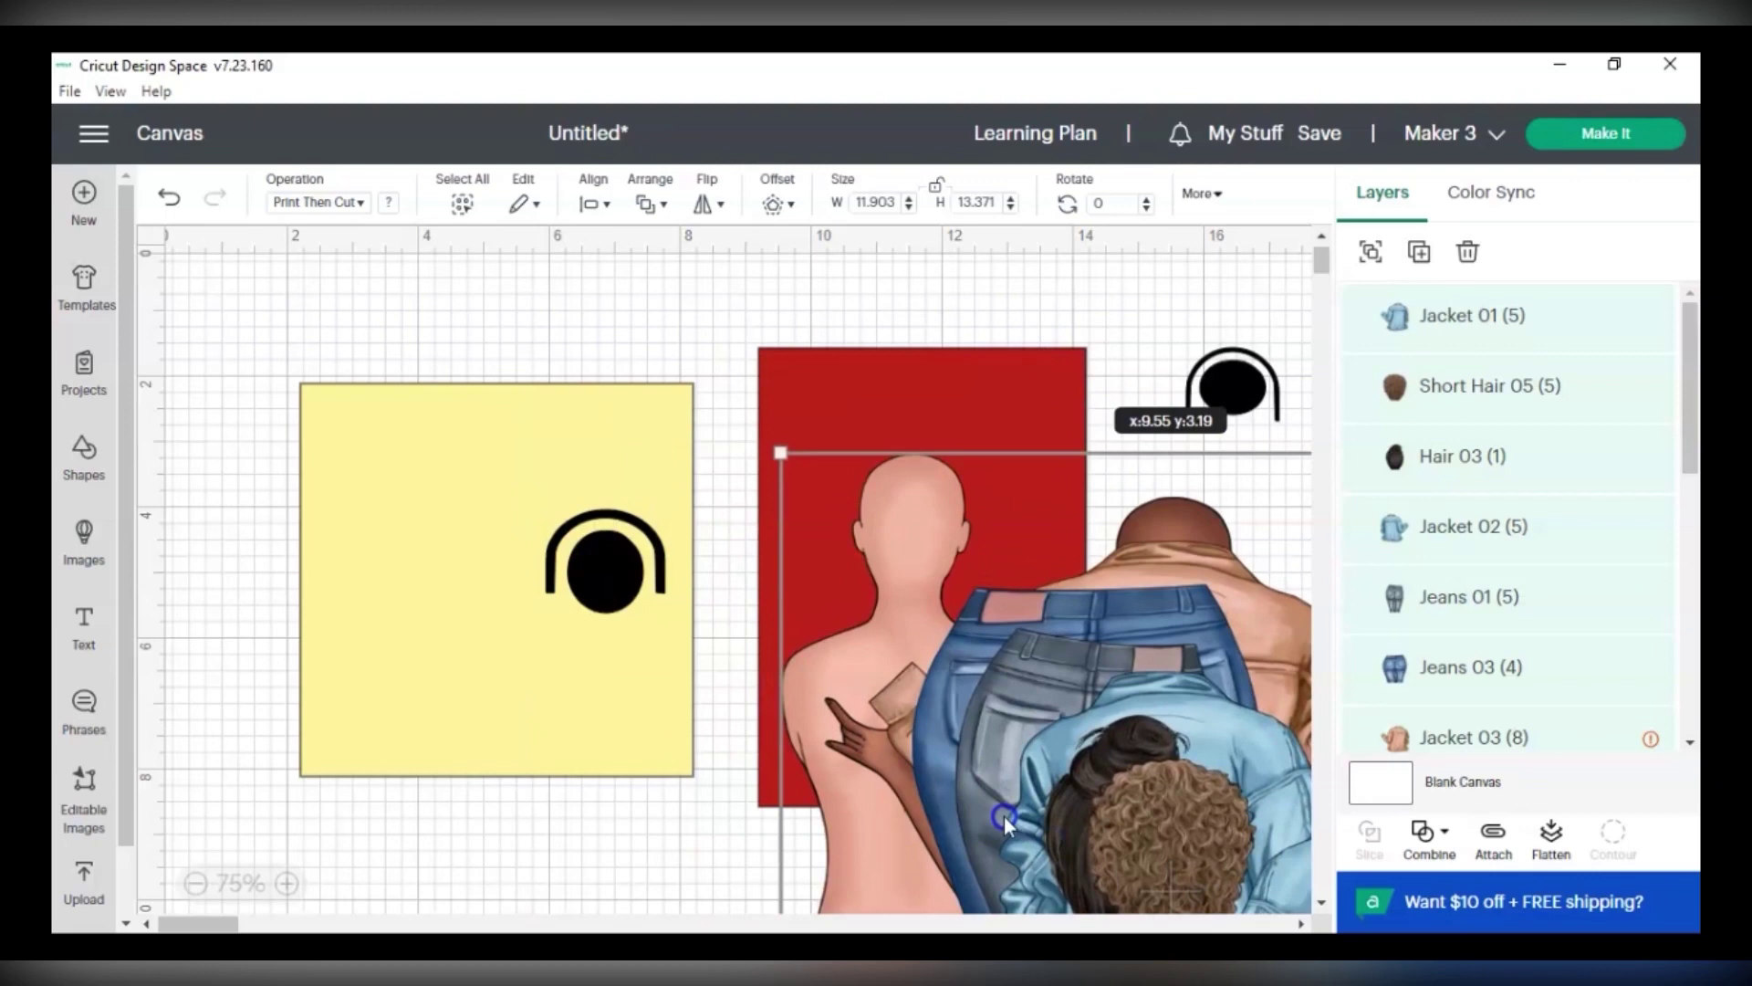
click(712, 798)
drag(787, 748, 255, 489)
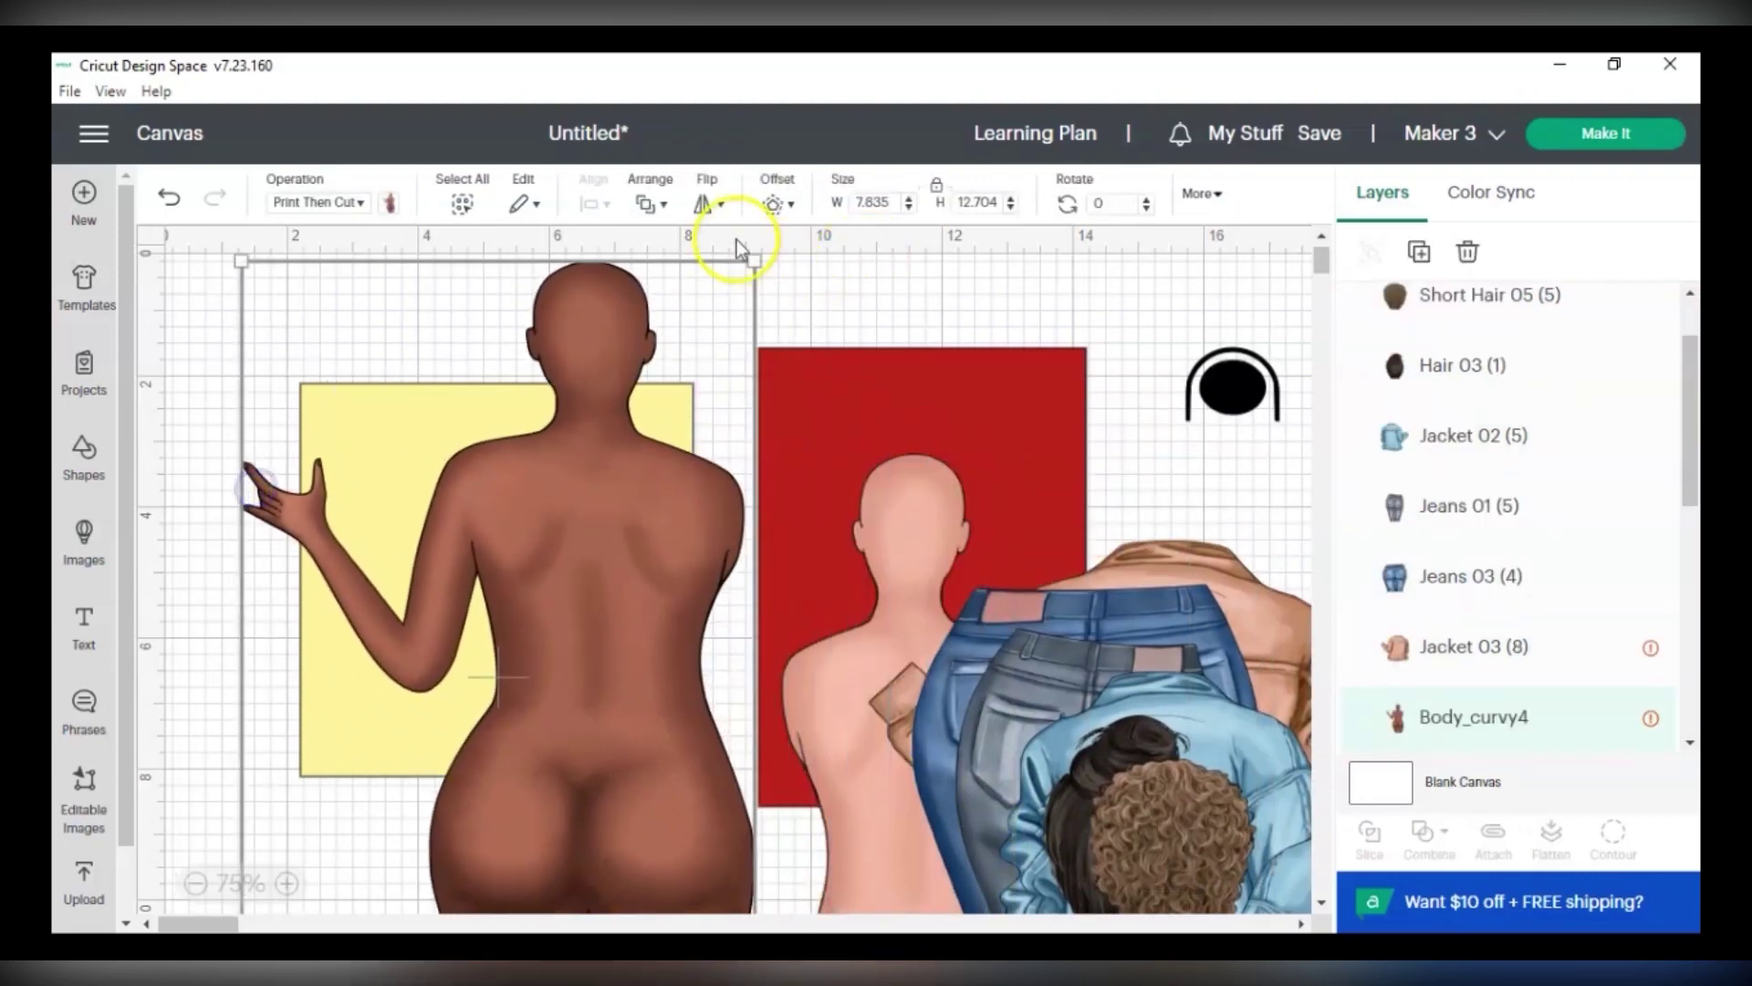
drag(745, 262, 433, 527)
drag(381, 616, 409, 571)
Shrink the light body to about 2.18 x 4.01 in beside the brown one.
drag(1127, 709, 973, 512)
drag(1018, 419, 829, 763)
drag(660, 850, 502, 555)
drag(672, 466, 542, 721)
drag(475, 767, 462, 635)
drag(554, 529, 590, 534)
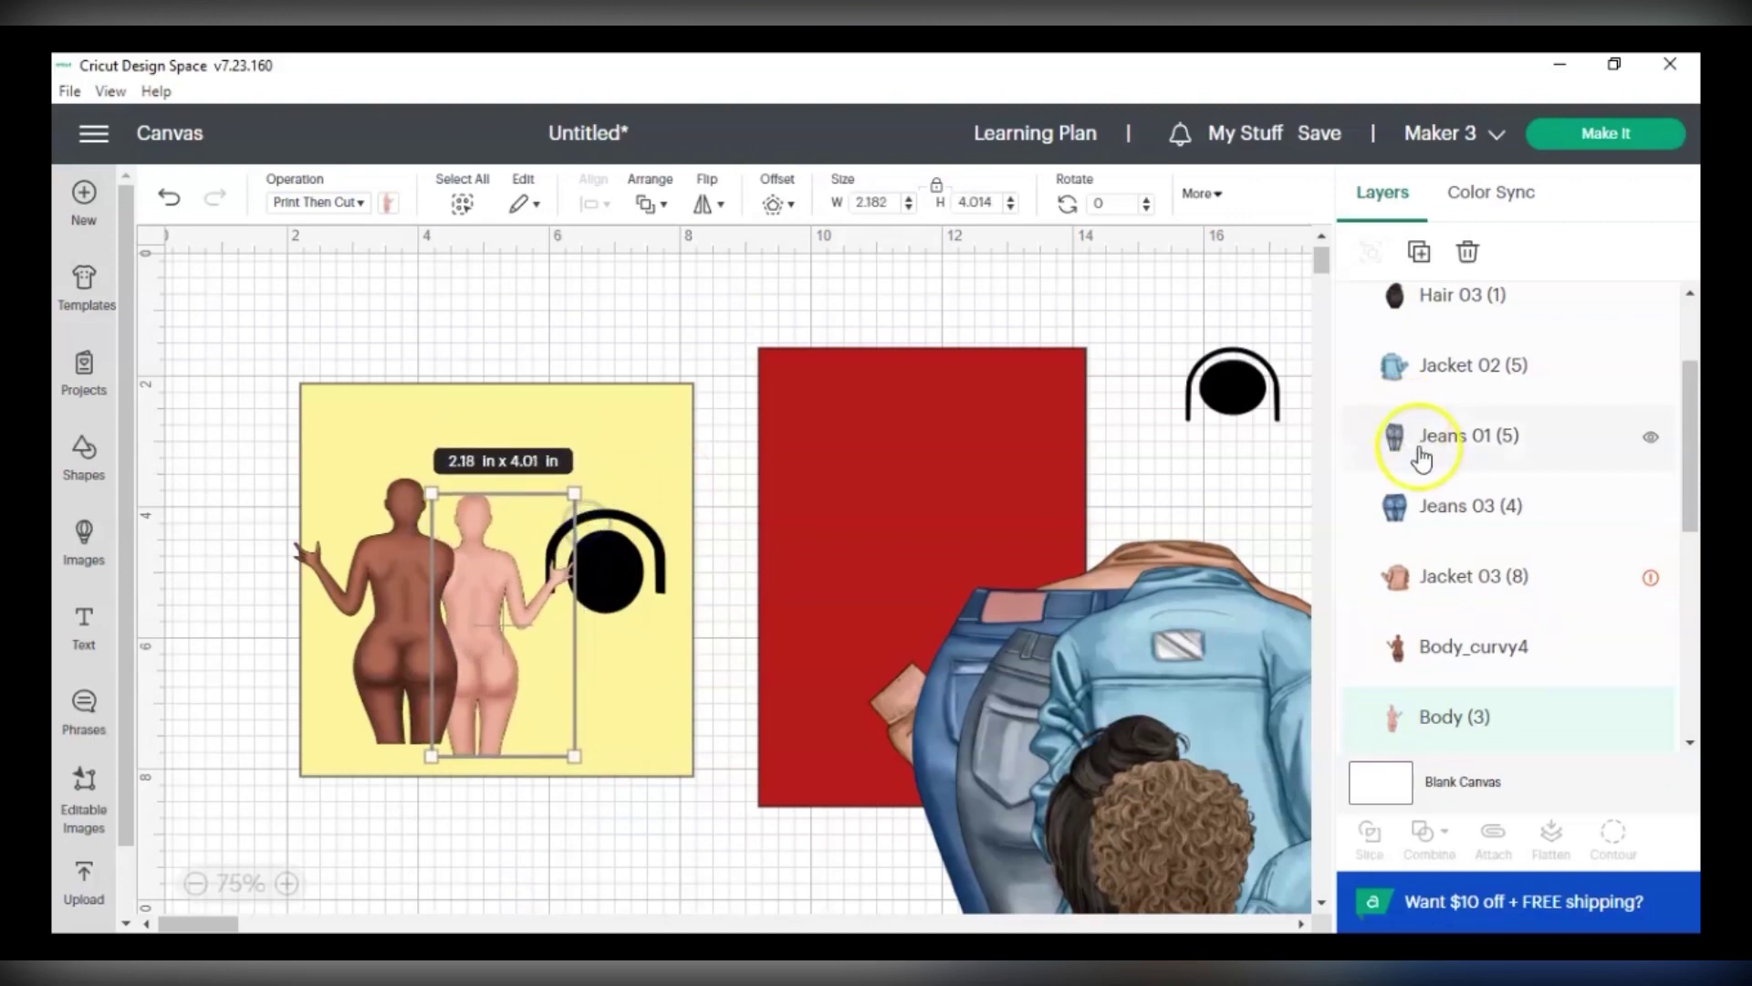
Bring the light body to the front and fit the grey jeans on it.
right_click(546, 649)
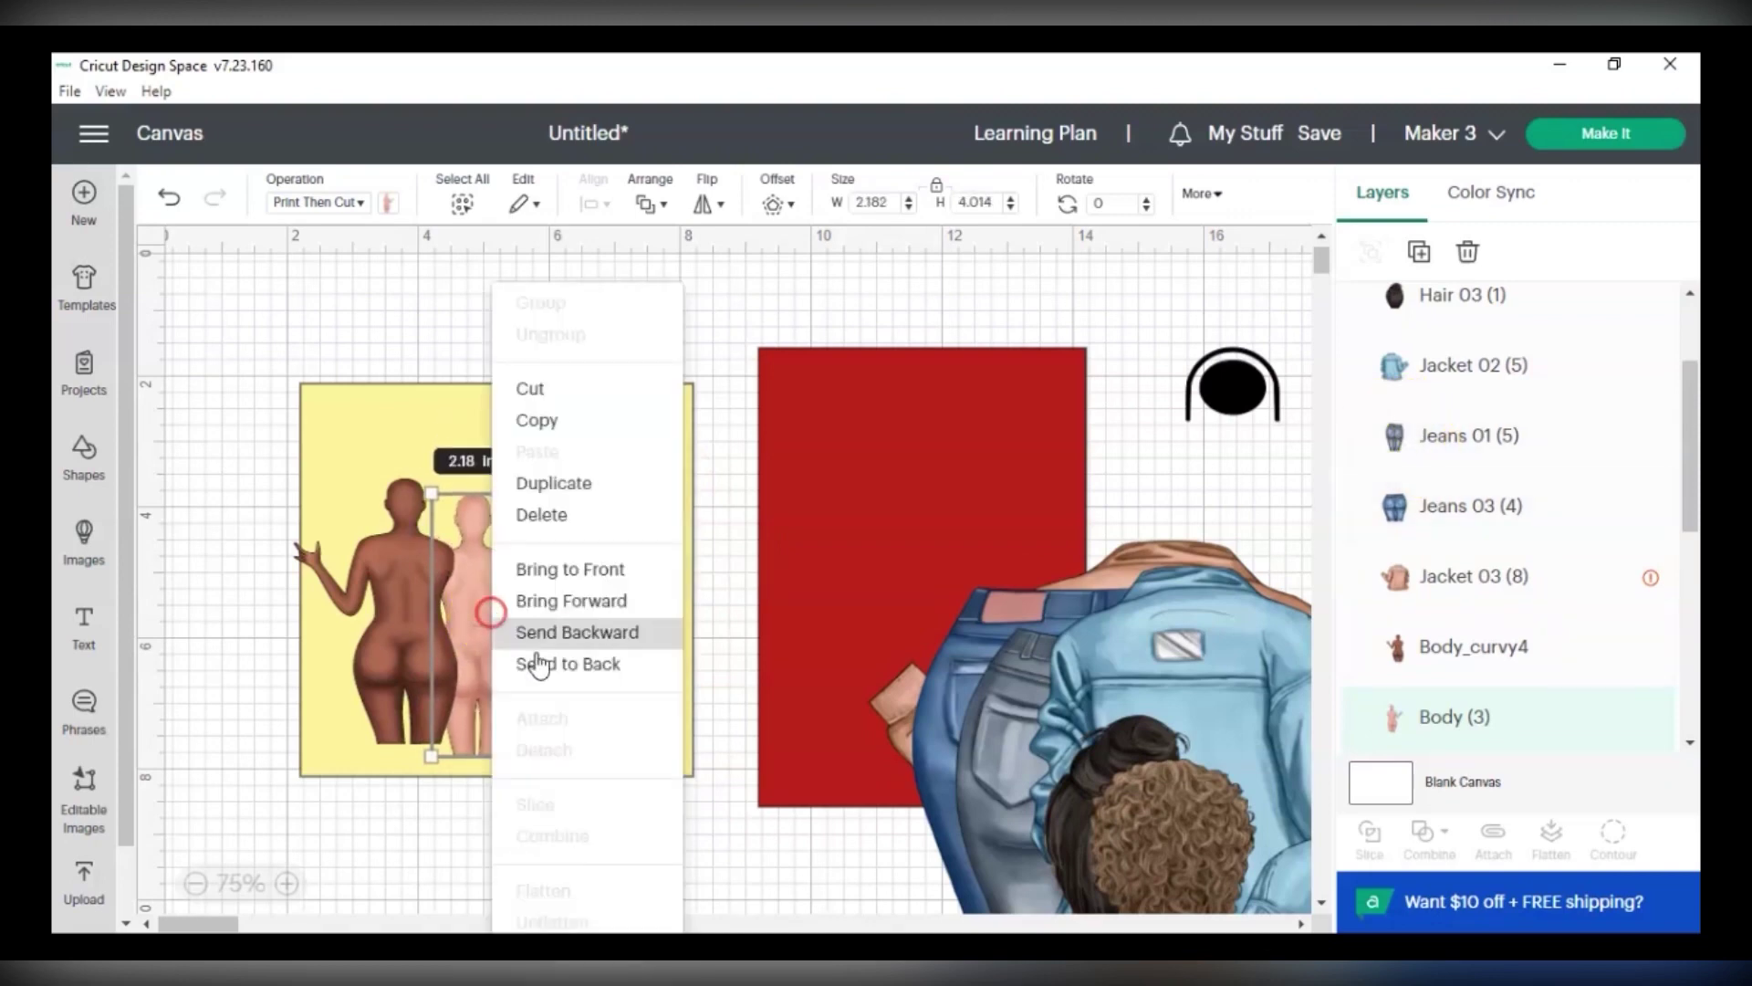
click(598, 568)
click(686, 831)
click(1180, 789)
drag(1179, 789, 556, 556)
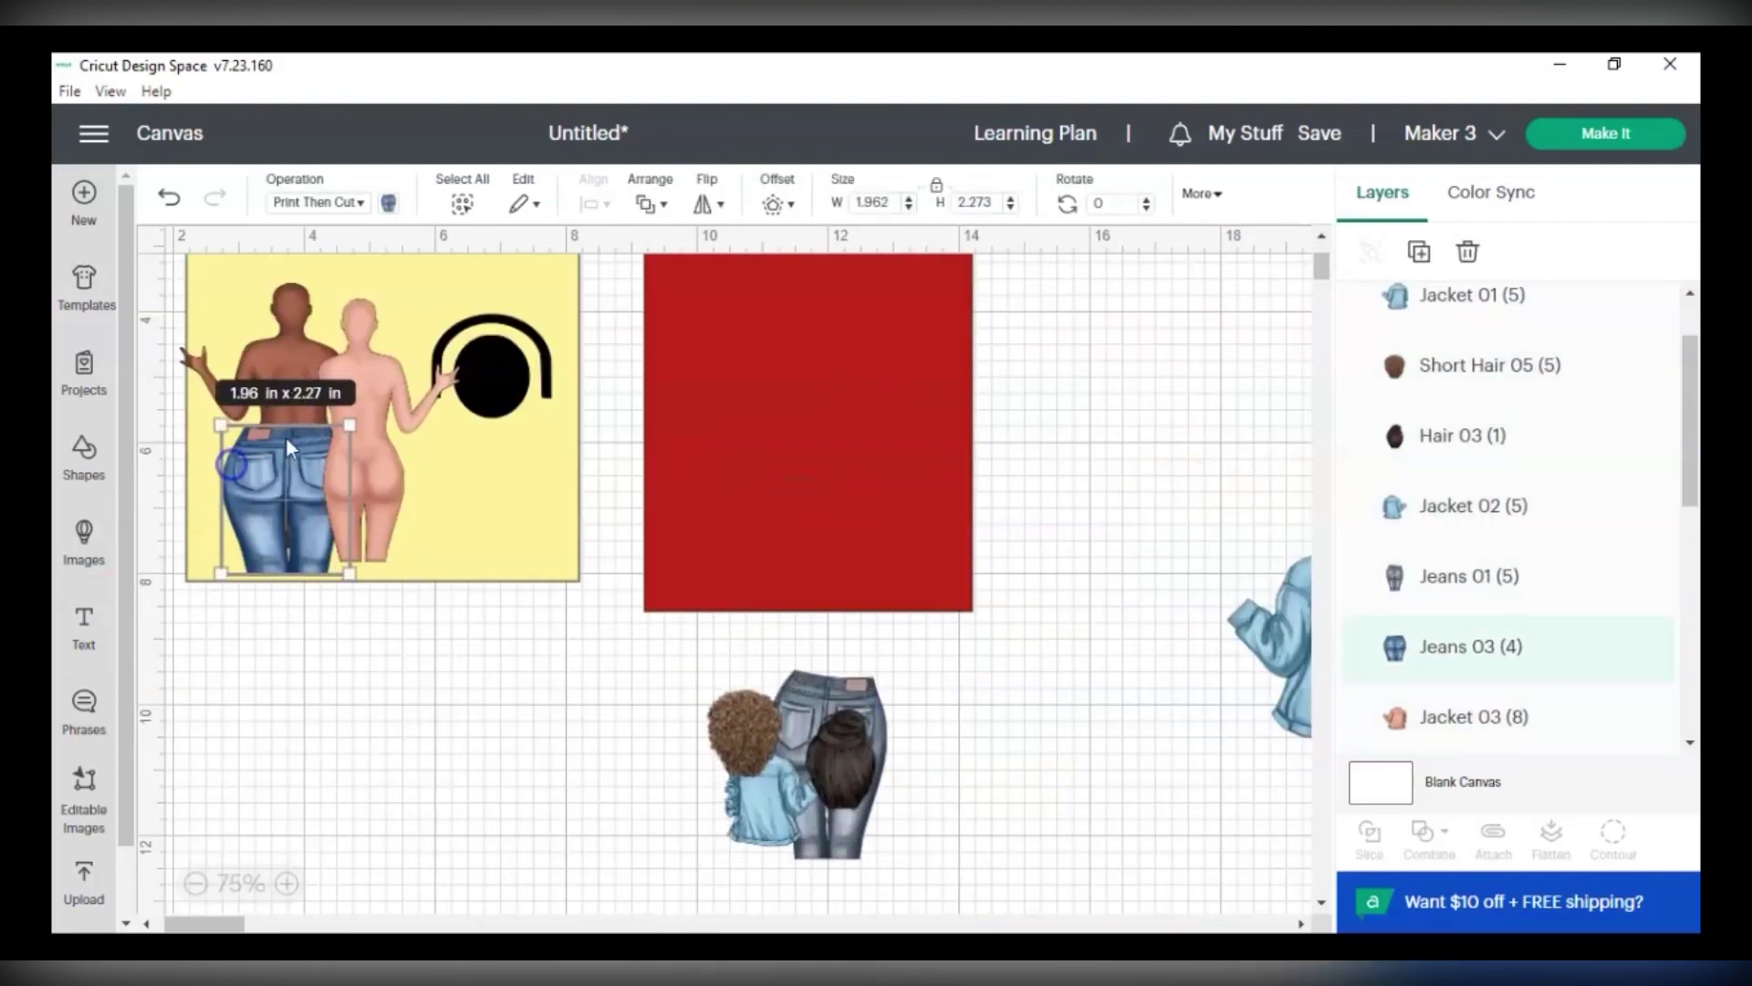
drag(854, 674, 392, 474)
drag(461, 406, 429, 436)
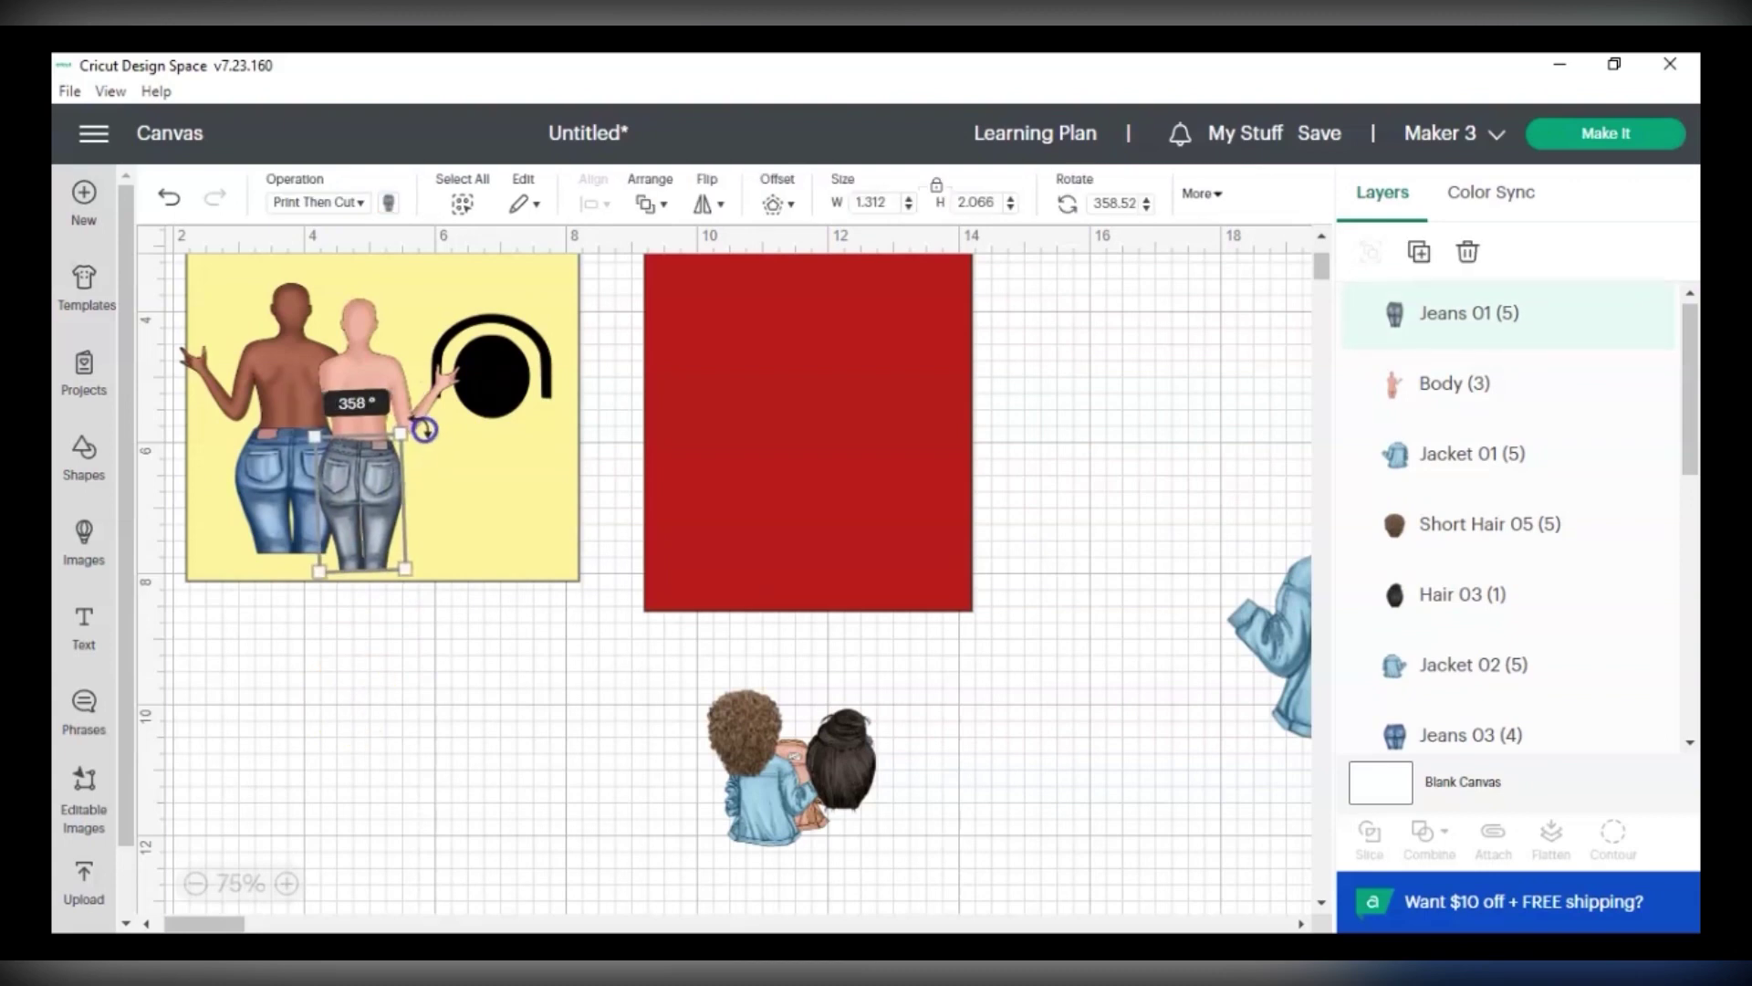
Dress the light body in the blue jacket and the brown body in the tan jacket.
drag(757, 785, 435, 472)
drag(1269, 648, 1022, 767)
drag(776, 794, 292, 392)
drag(410, 493, 349, 475)
Add curly hair to the light figure and the dark bun to the tan-jacket figure.
drag(719, 719, 380, 345)
scroll(365, 333, up, 5)
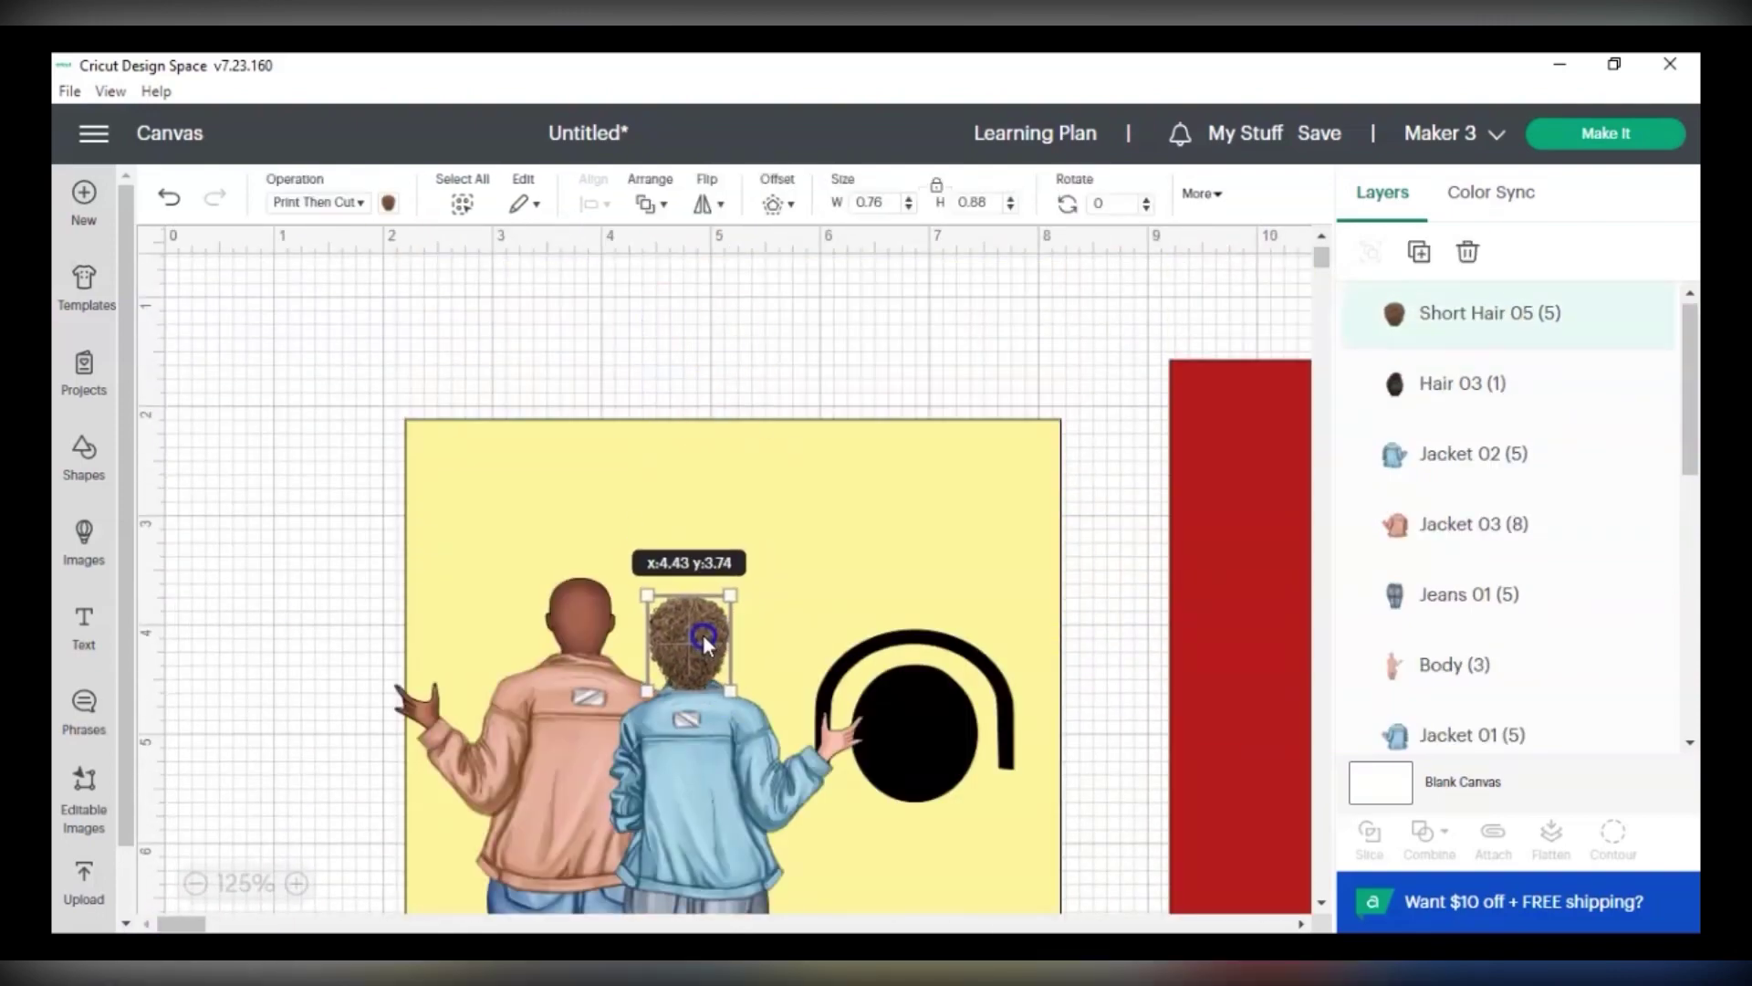
scroll(693, 639, down, 6)
drag(685, 710, 313, 410)
scroll(313, 411, up, 4)
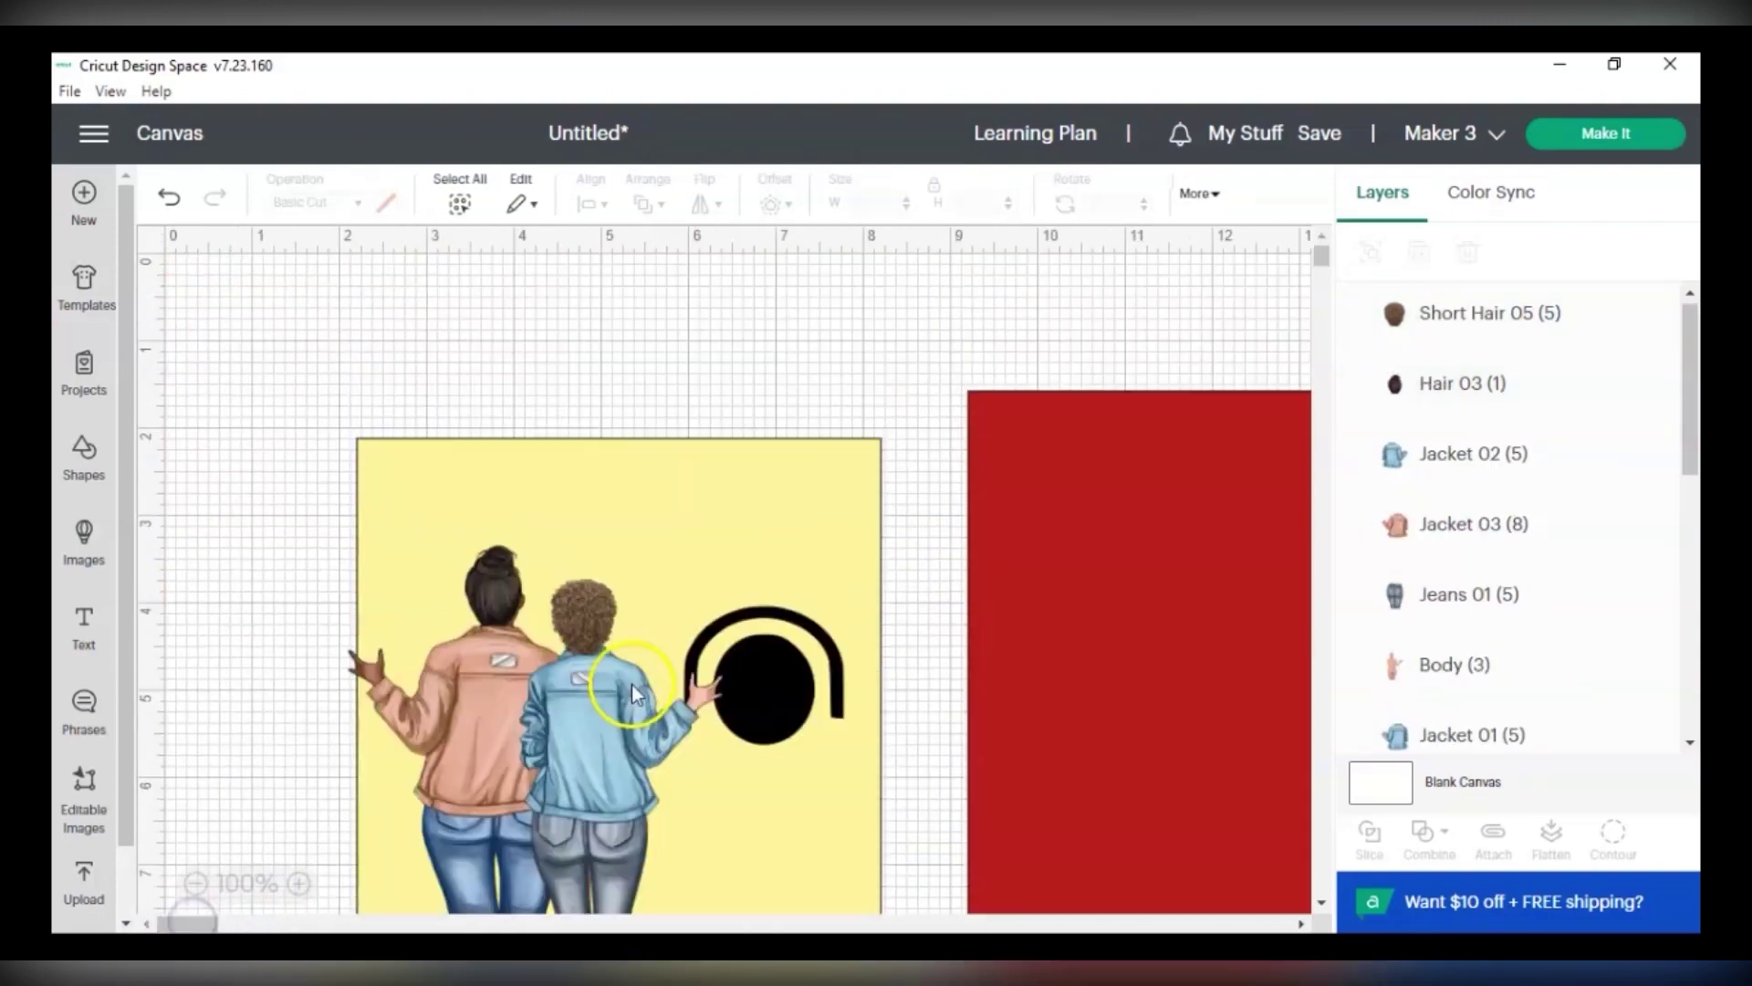
click(755, 880)
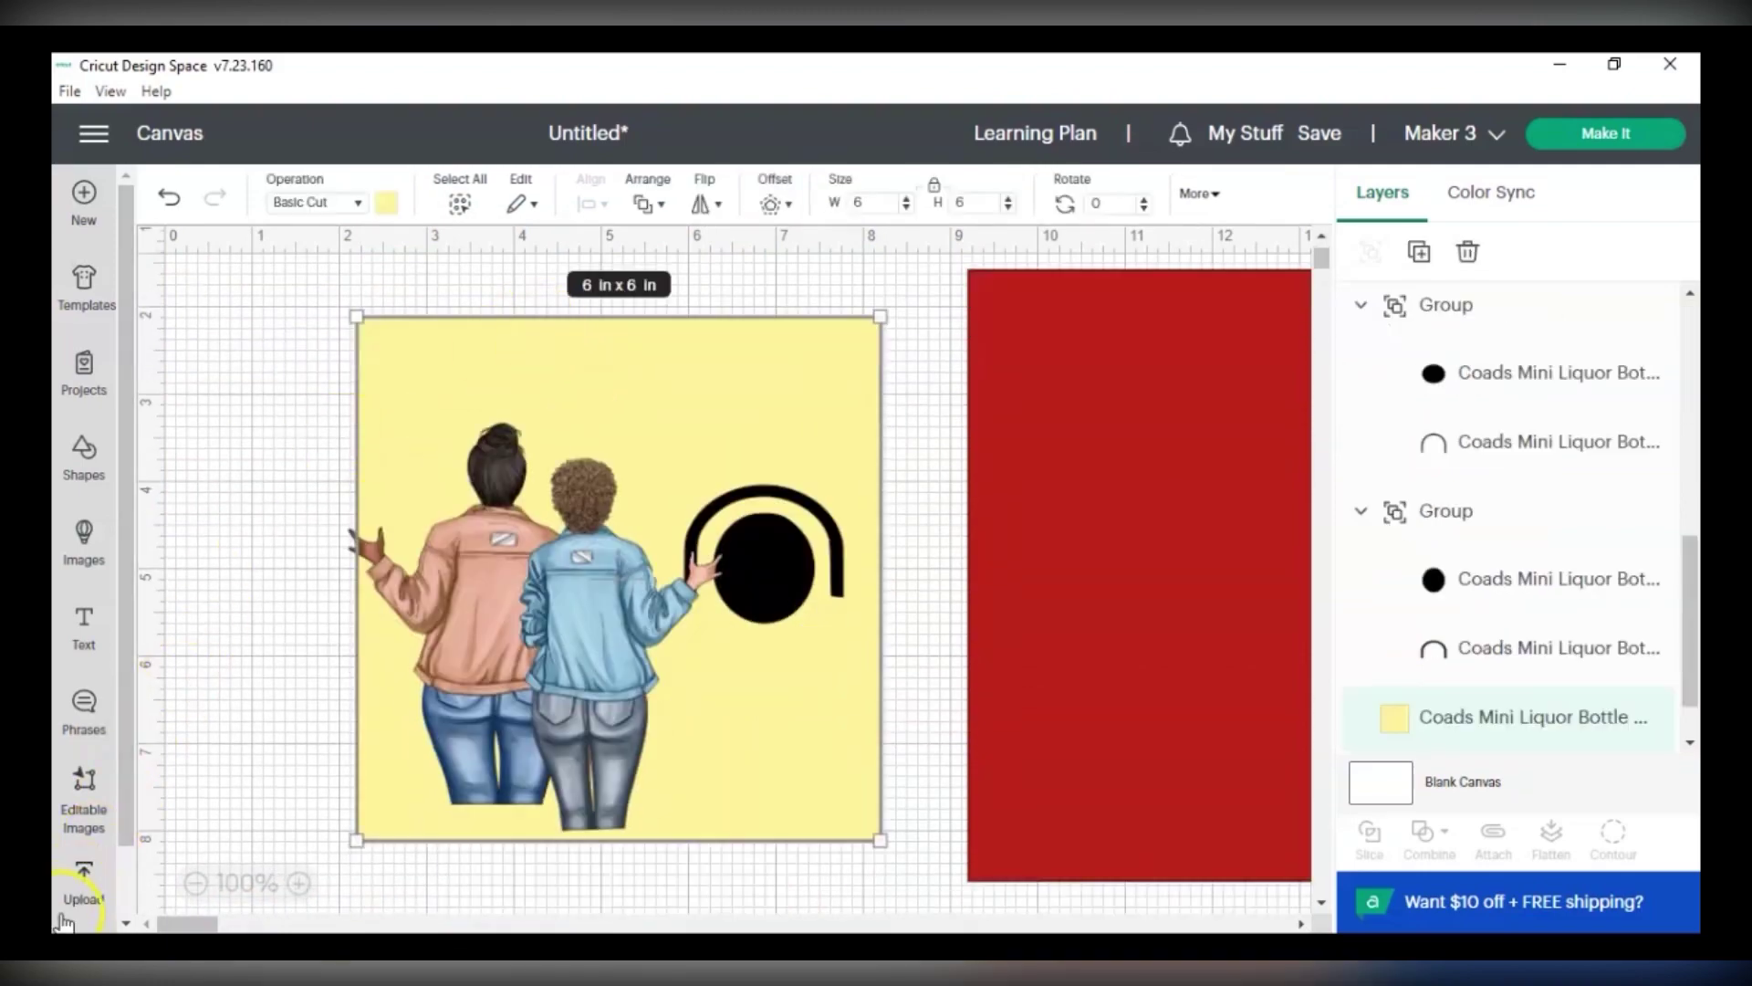
Upload the cocktail image as a complex print-then-cut image and add it to the canvas.
click(63, 913)
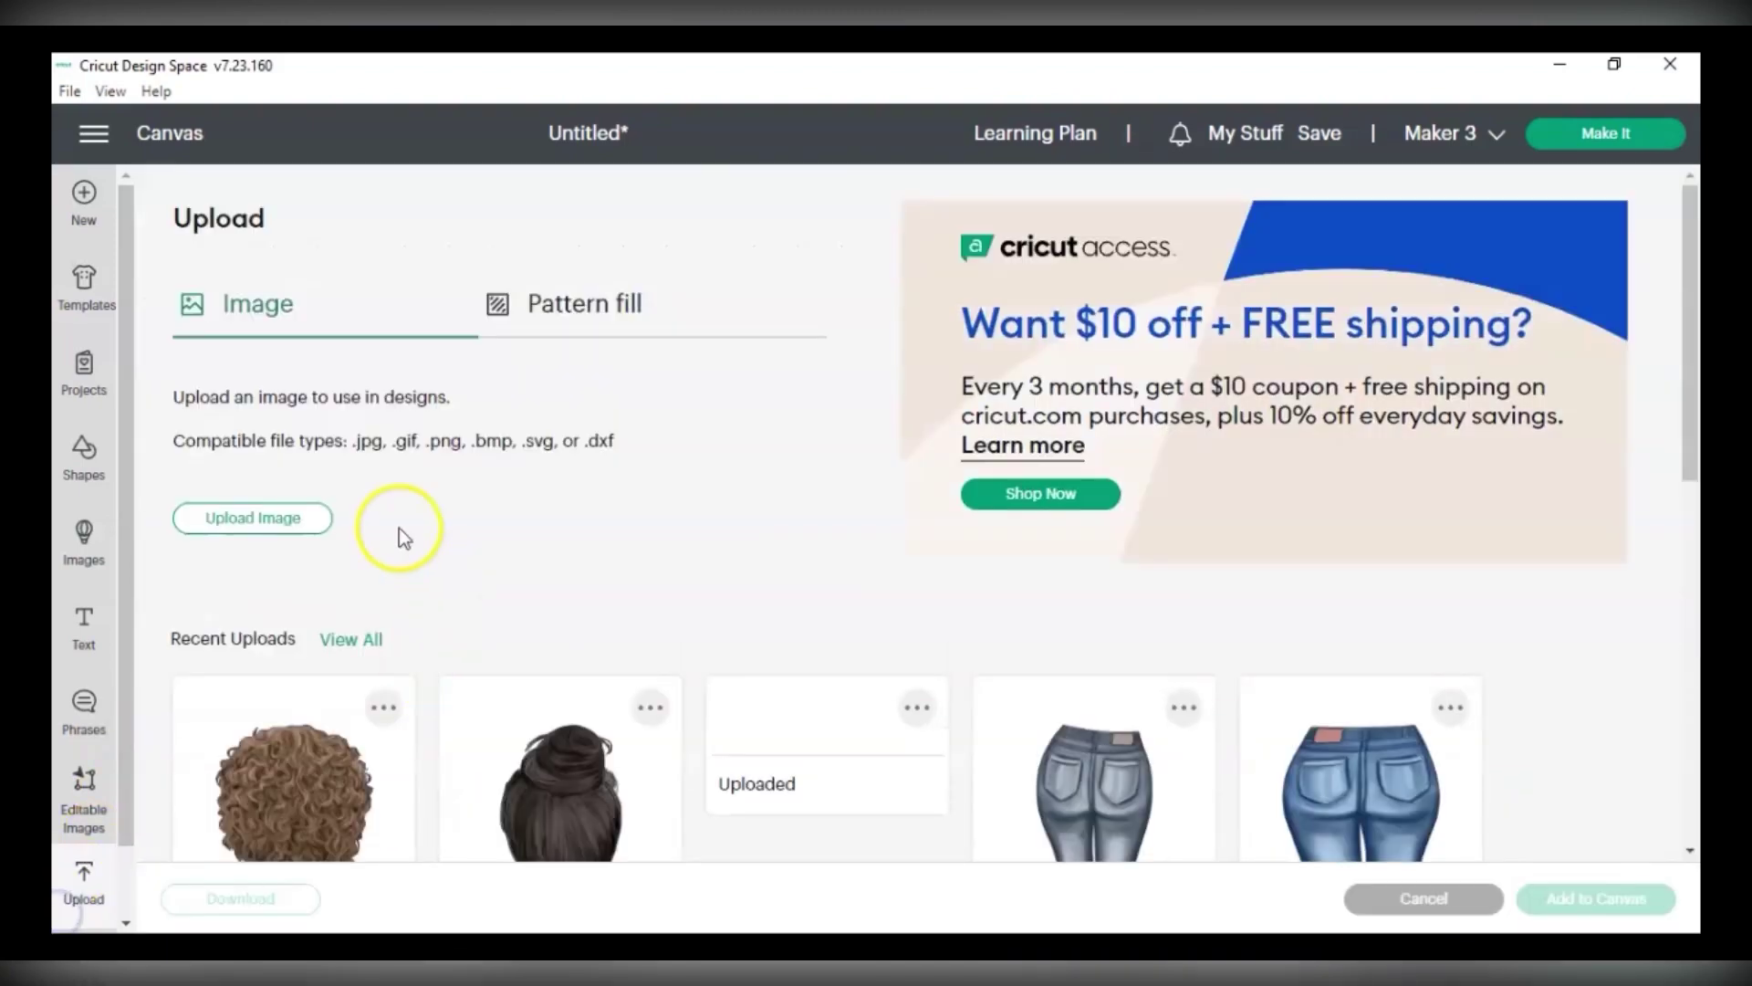
click(317, 513)
click(918, 524)
double_click(616, 447)
click(1291, 802)
click(1584, 898)
click(1585, 898)
click(1561, 896)
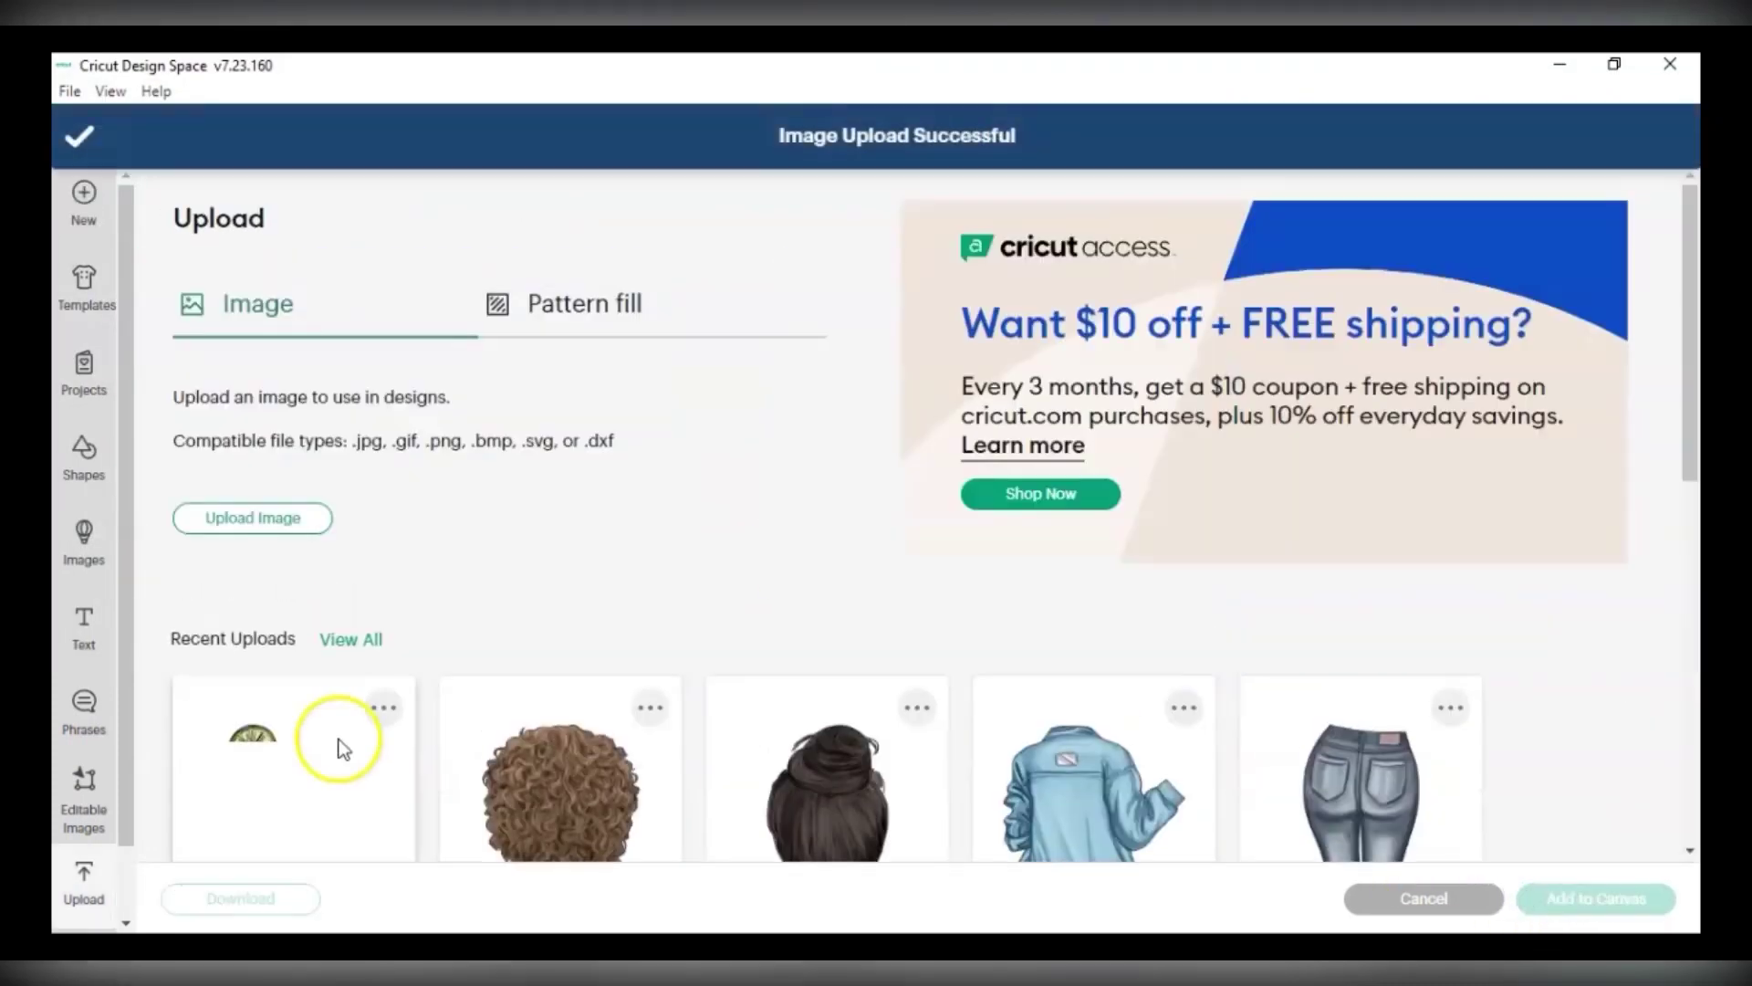
click(293, 743)
click(1600, 895)
Shrink the cocktail glass into the left woman's raised hand and nudge the card left.
drag(469, 567, 408, 591)
drag(1470, 315, 1515, 712)
drag(316, 590, 388, 643)
click(270, 545)
mouse_move(421, 549)
mouse_down()
mouse_move(426, 512)
mouse_move(394, 531)
mouse_up()
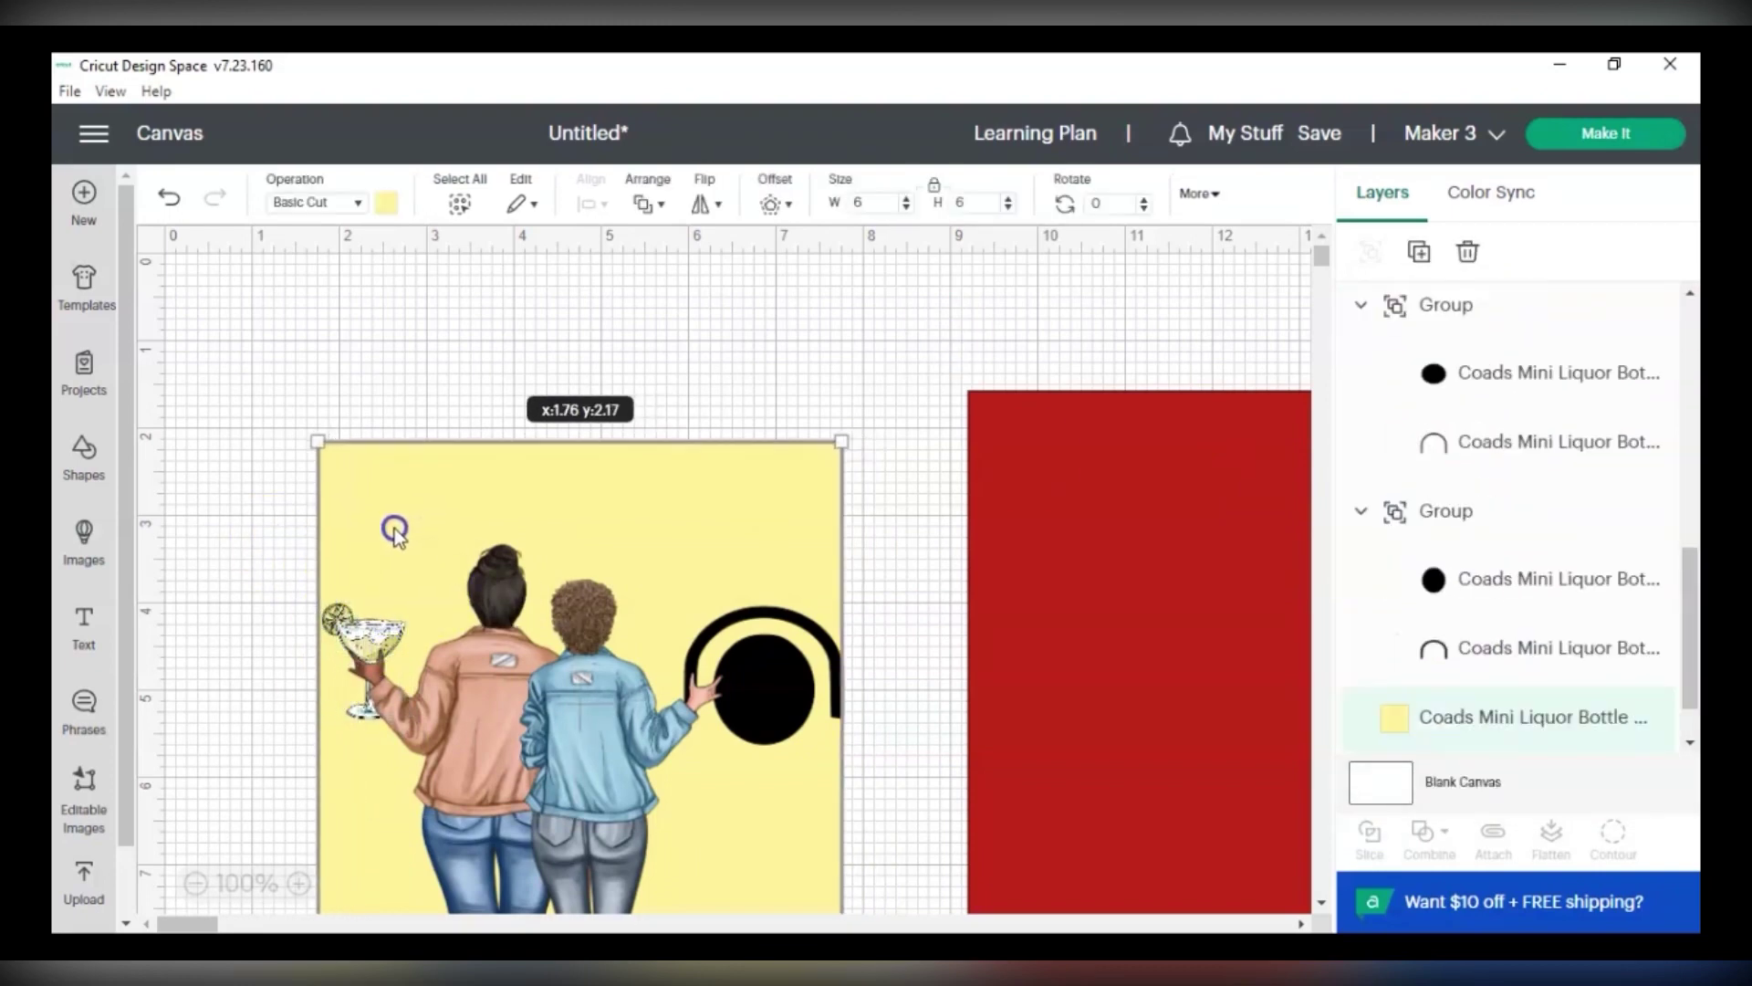
Group the two women and their drink into one object.
drag(792, 489, 908, 489)
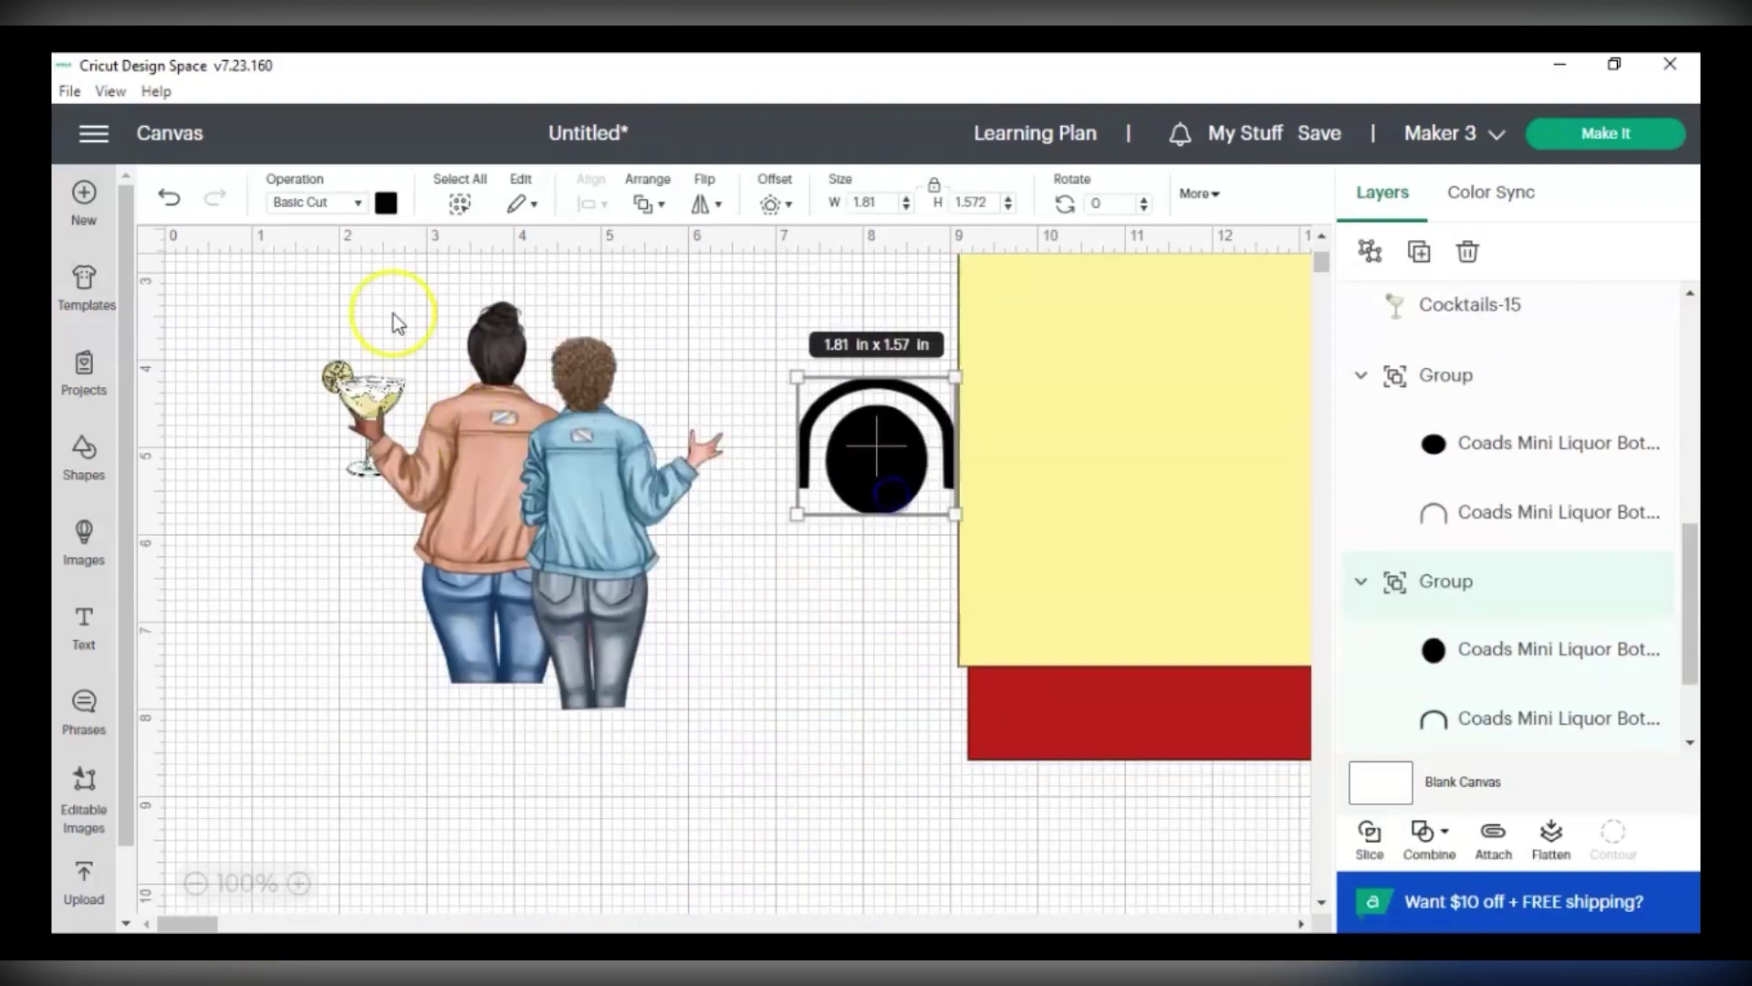
drag(285, 260, 691, 776)
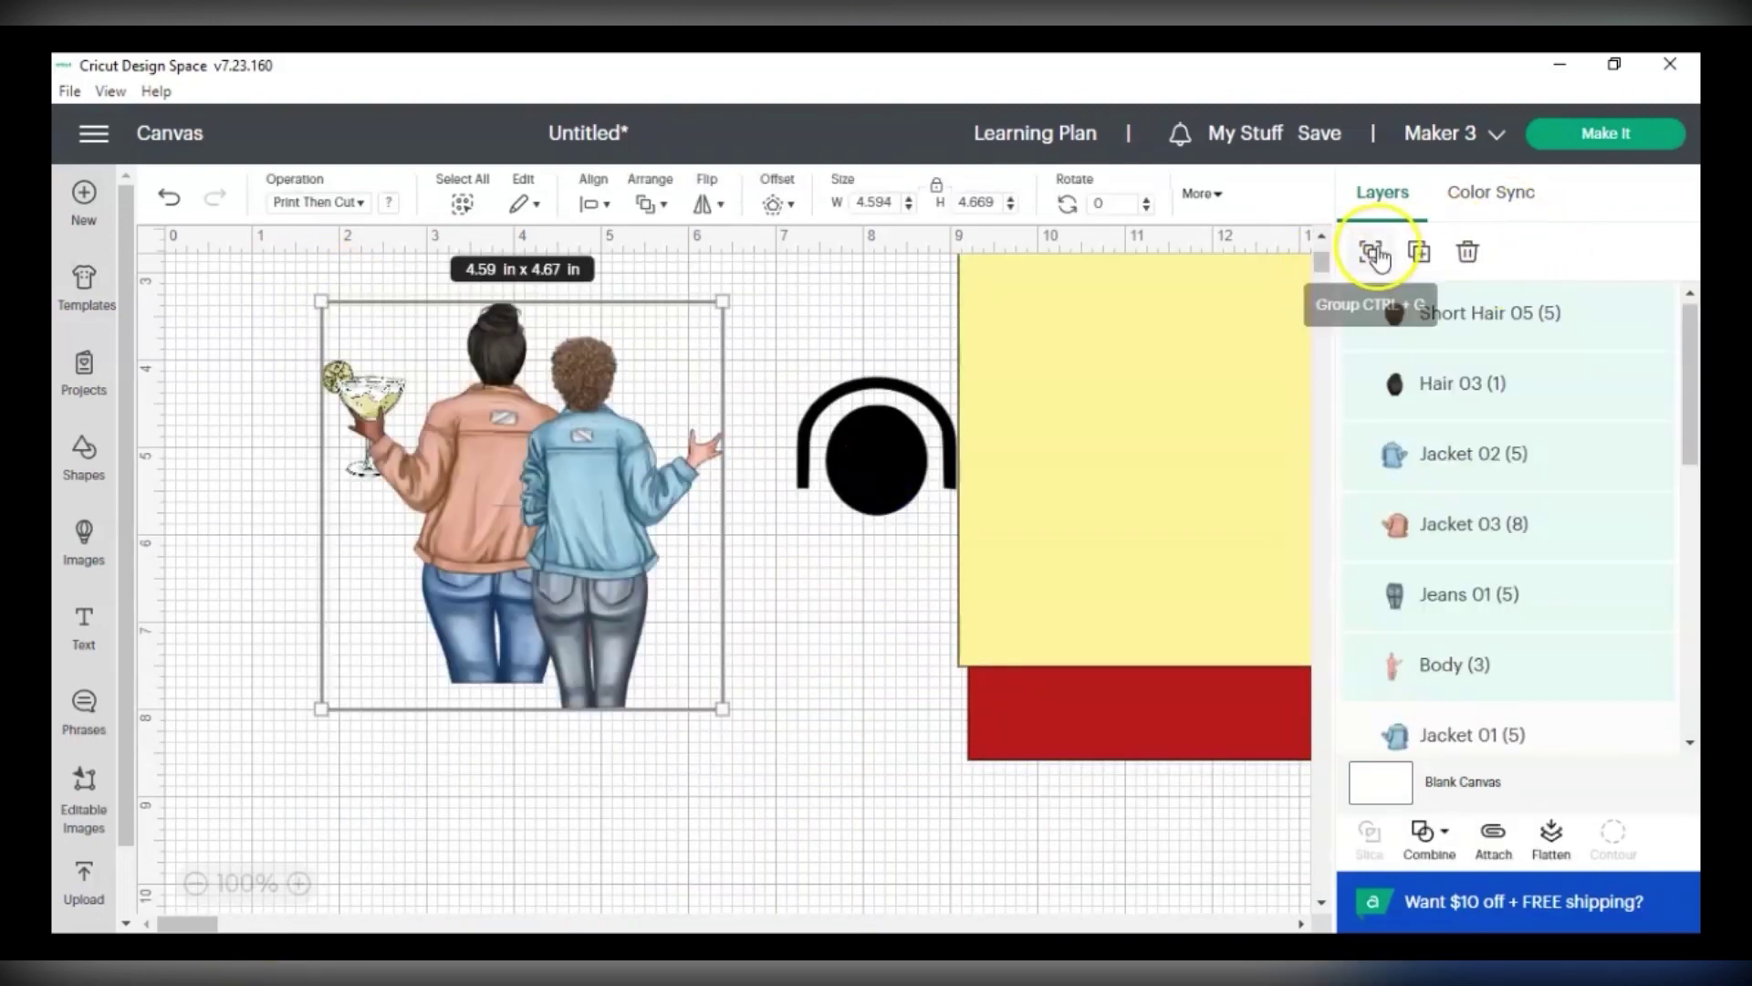
click(1373, 256)
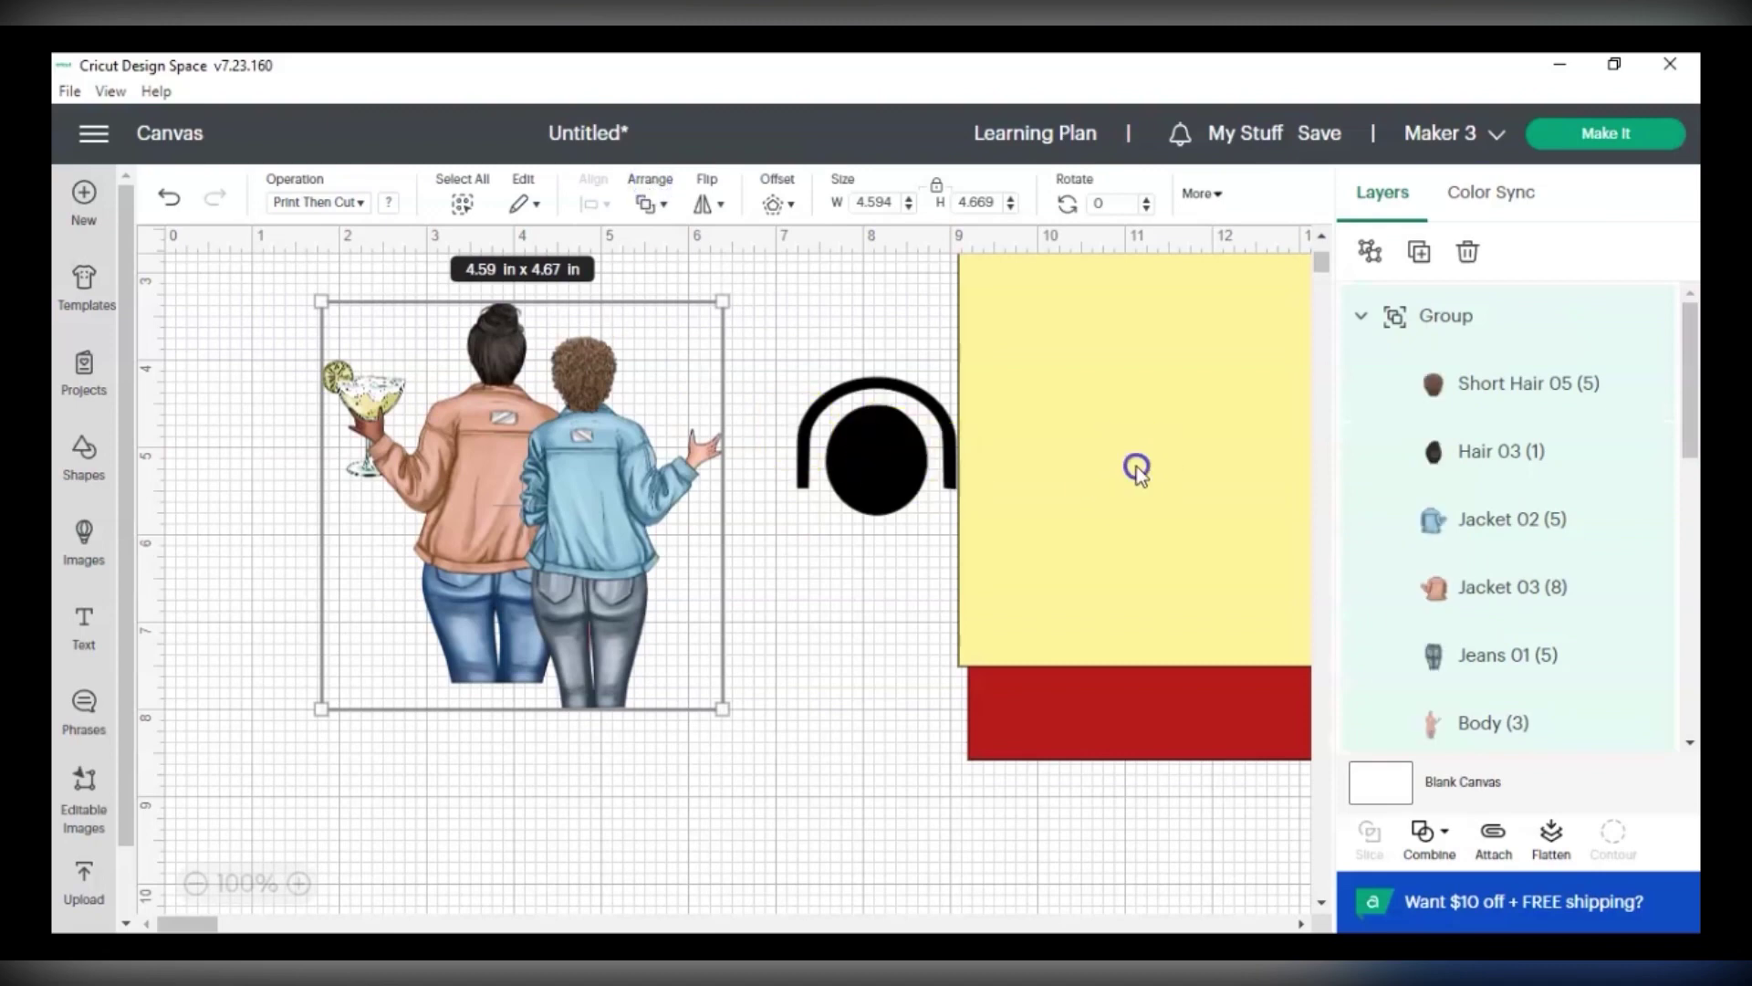
Set the yellow card behind the figures and move the black arch onto it.
drag(1025, 501, 534, 536)
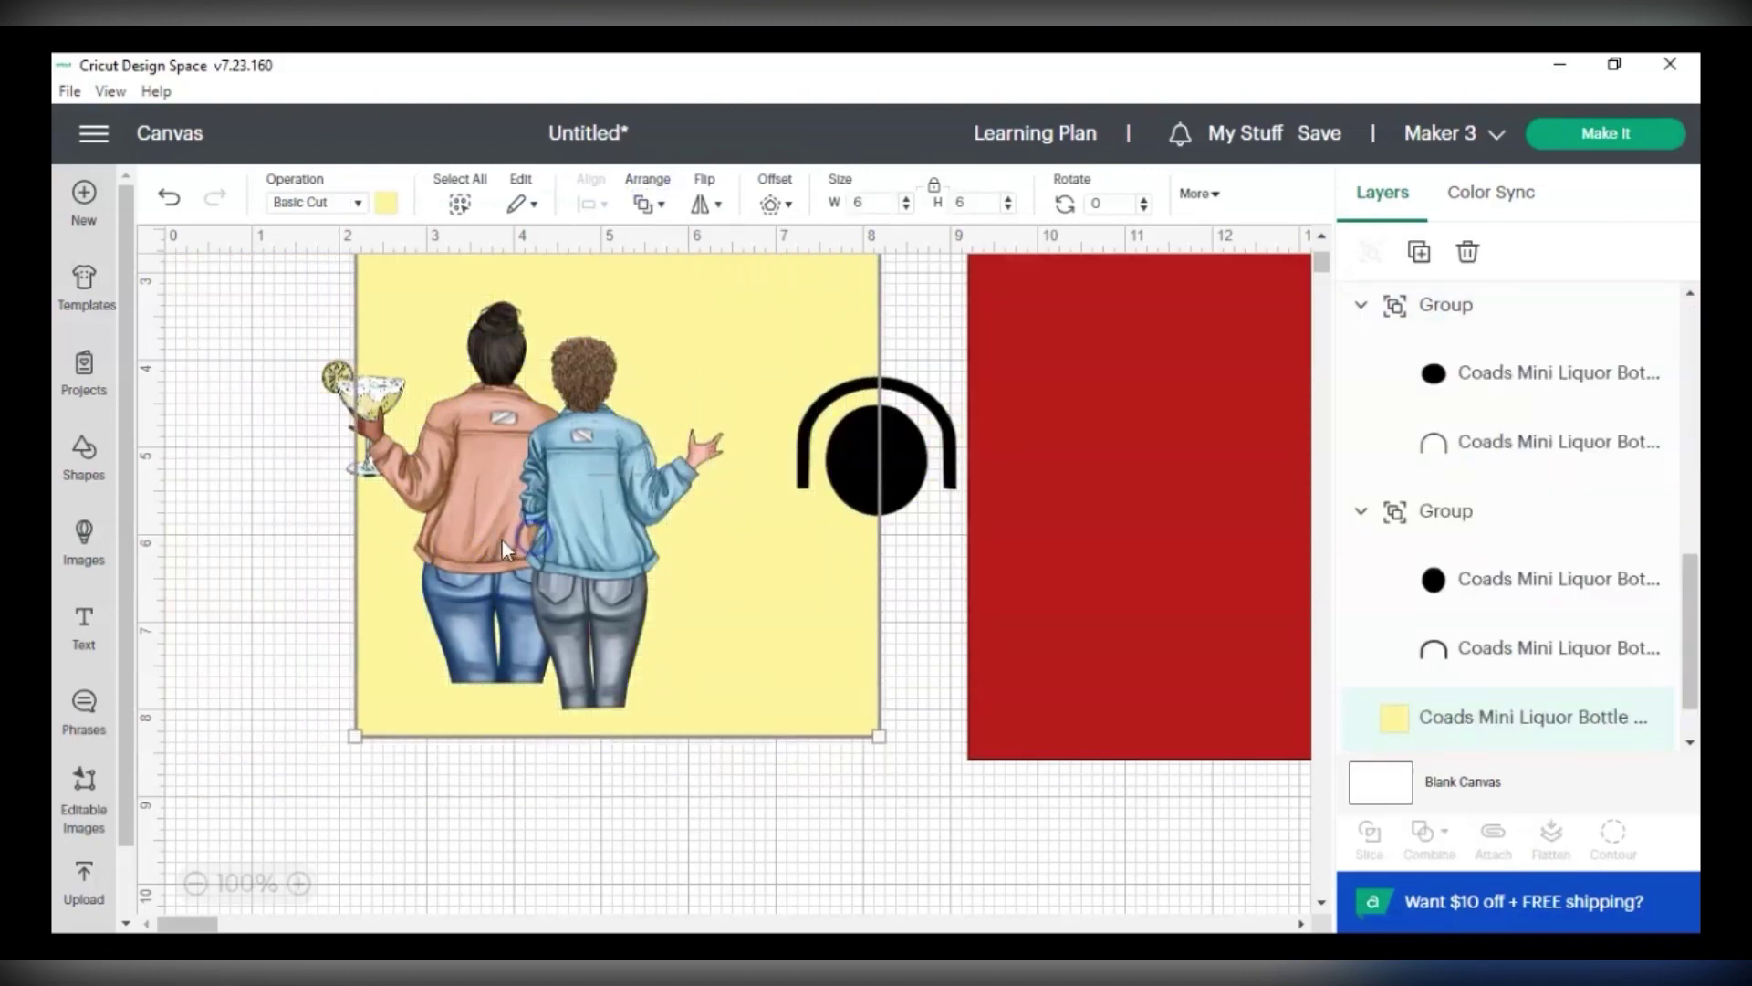
drag(709, 594, 713, 539)
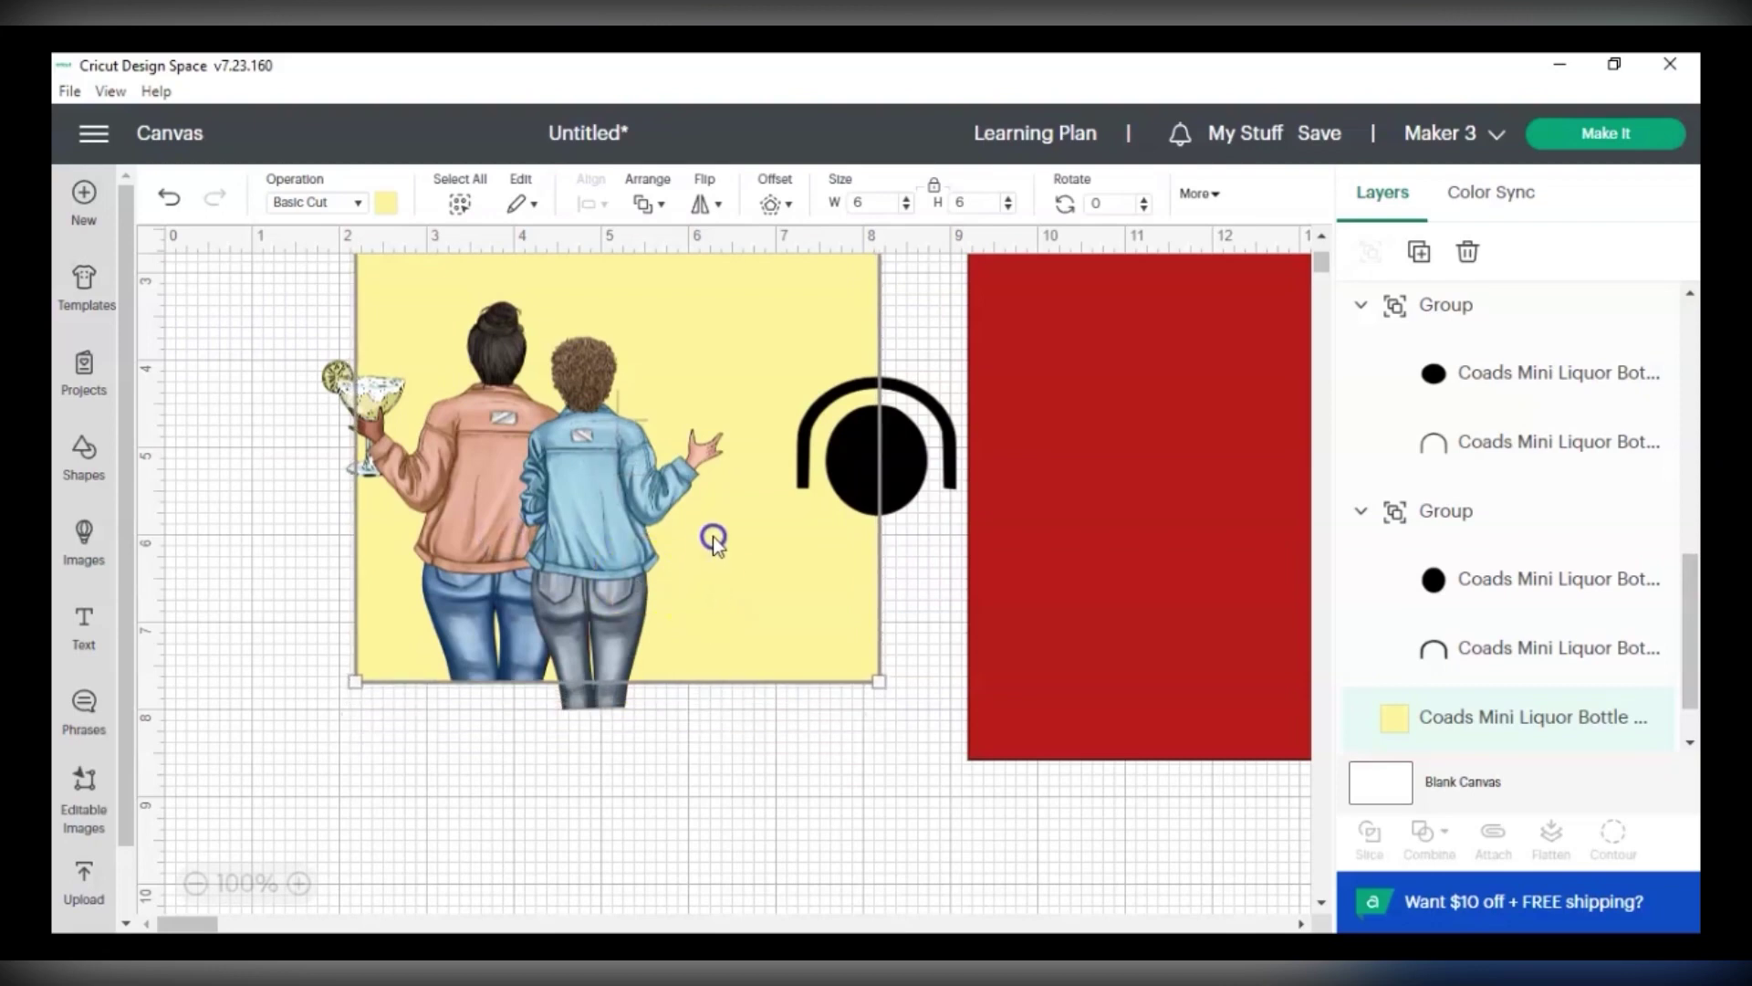
click(651, 803)
drag(857, 472, 709, 422)
click(776, 760)
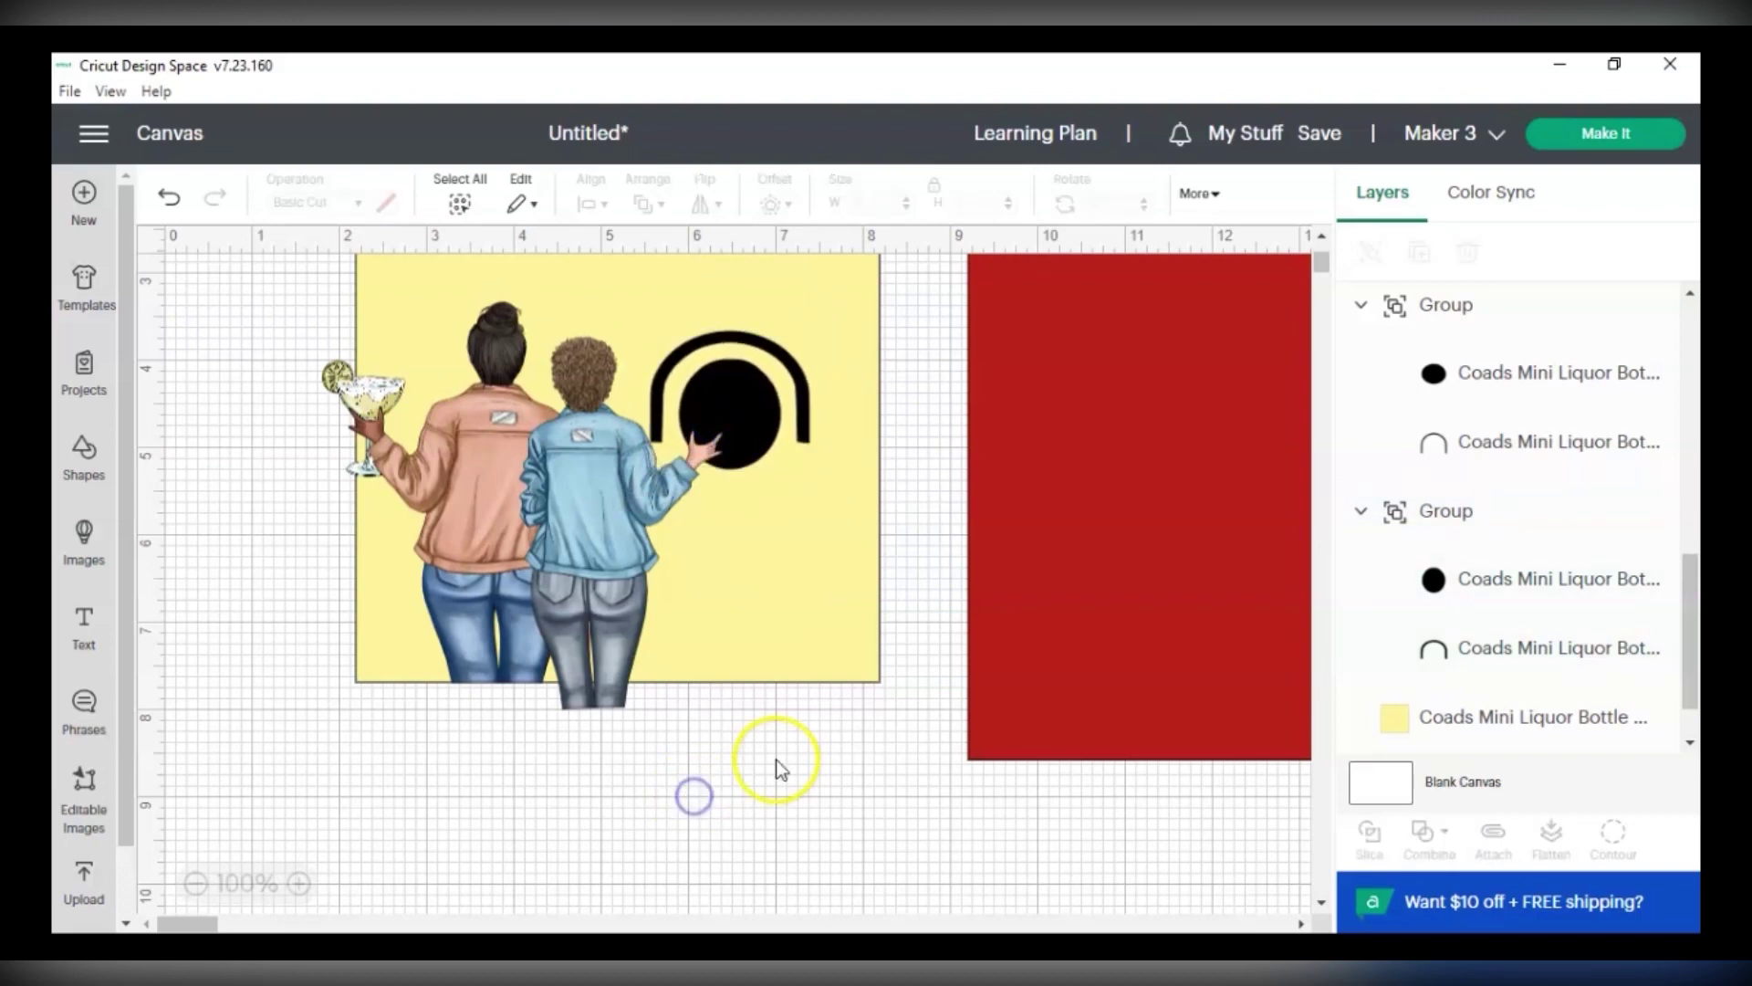
Add a new text box and select its placeholder word for editing.
scroll(777, 760, up, 3)
click(117, 648)
double_click(297, 637)
click(295, 636)
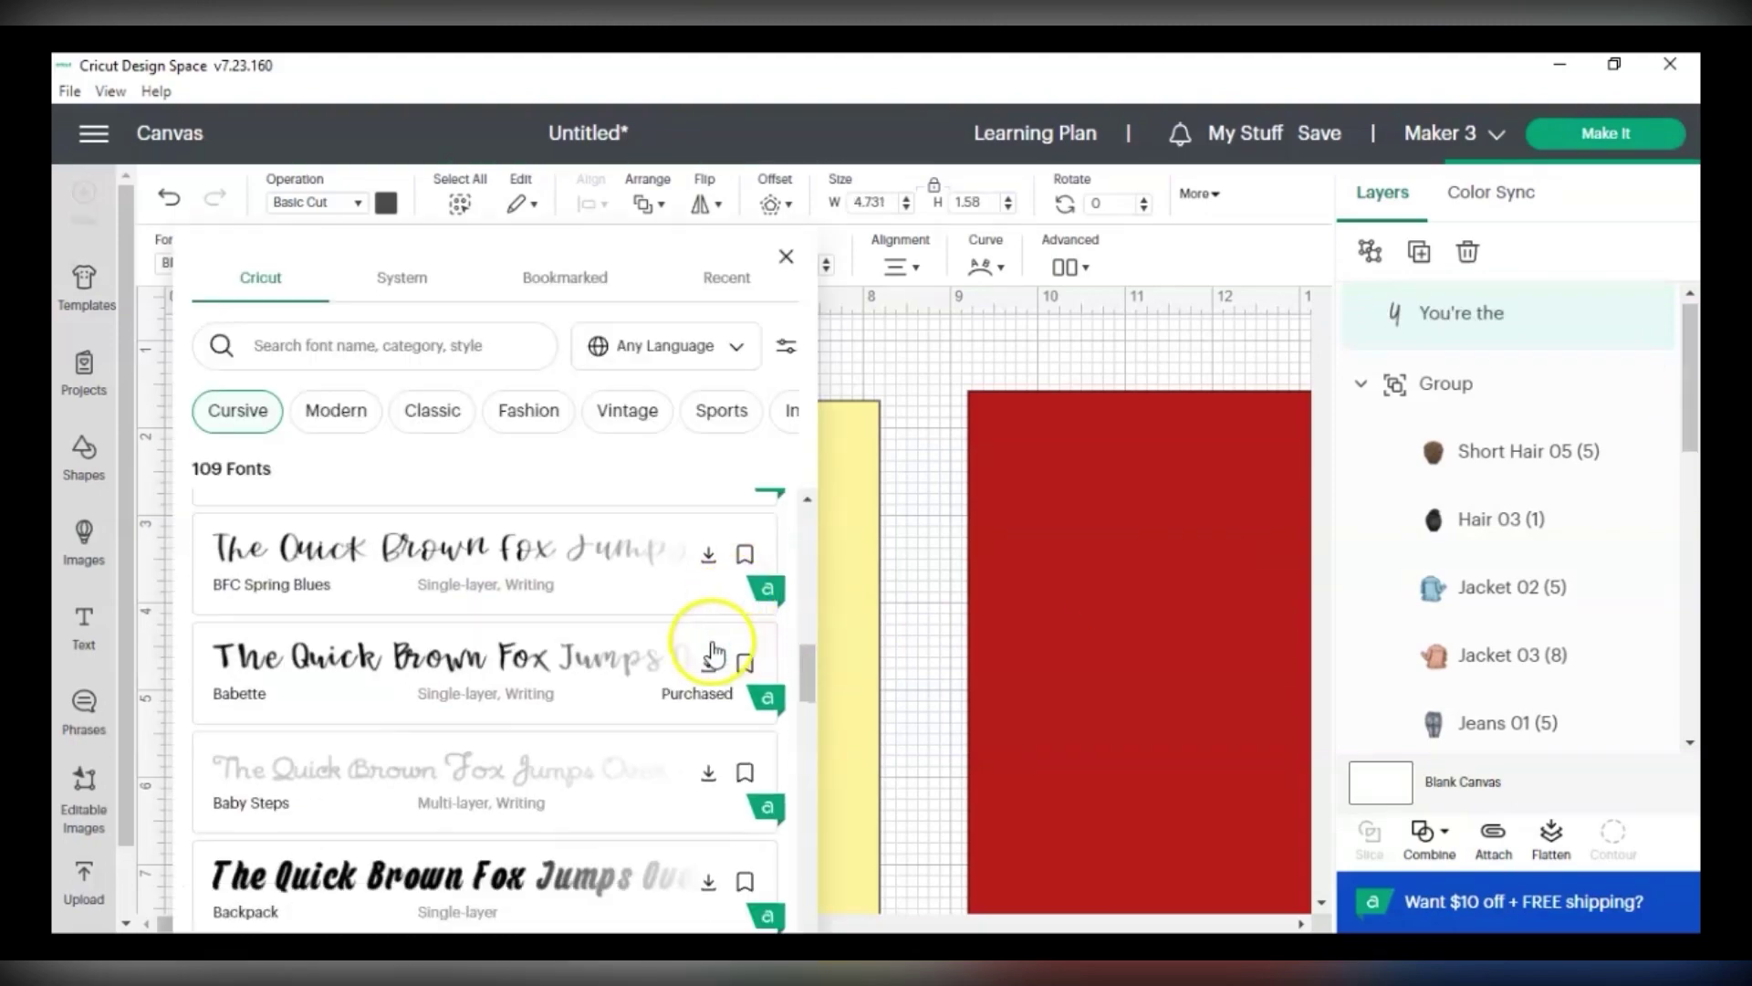
Set "You're the" in Babette font and stack a "to my" copy beneath it.
click(721, 656)
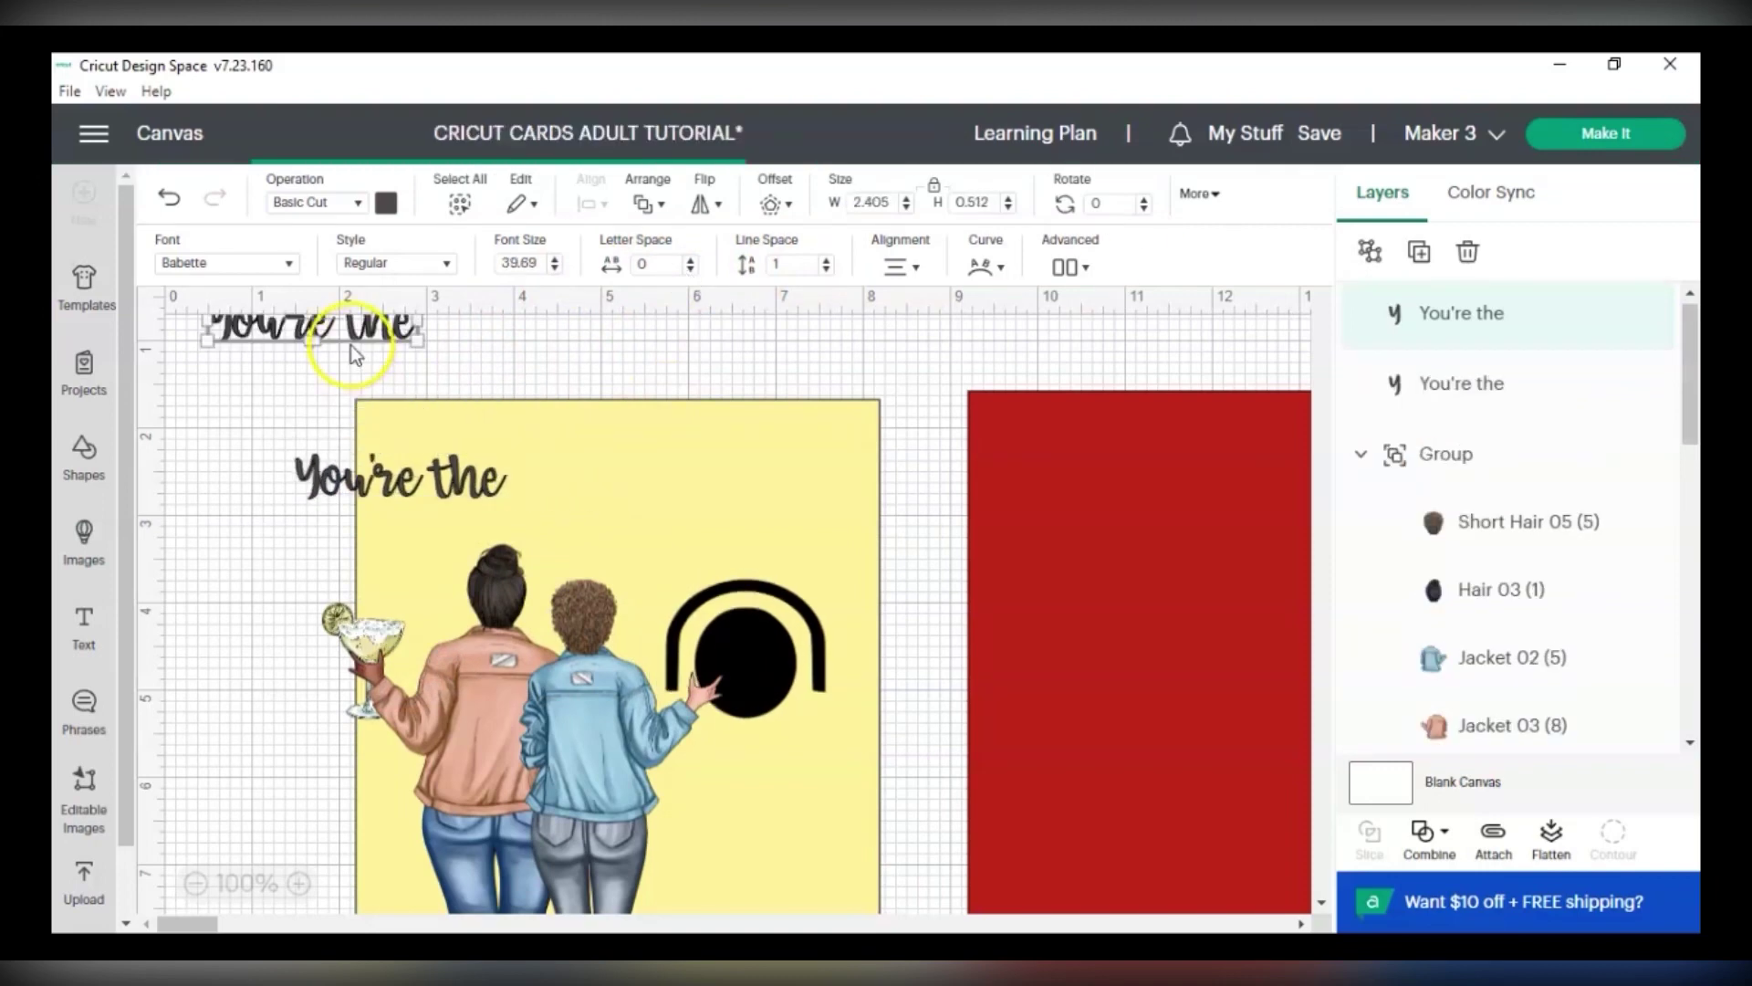
drag(351, 345, 379, 556)
click(448, 477)
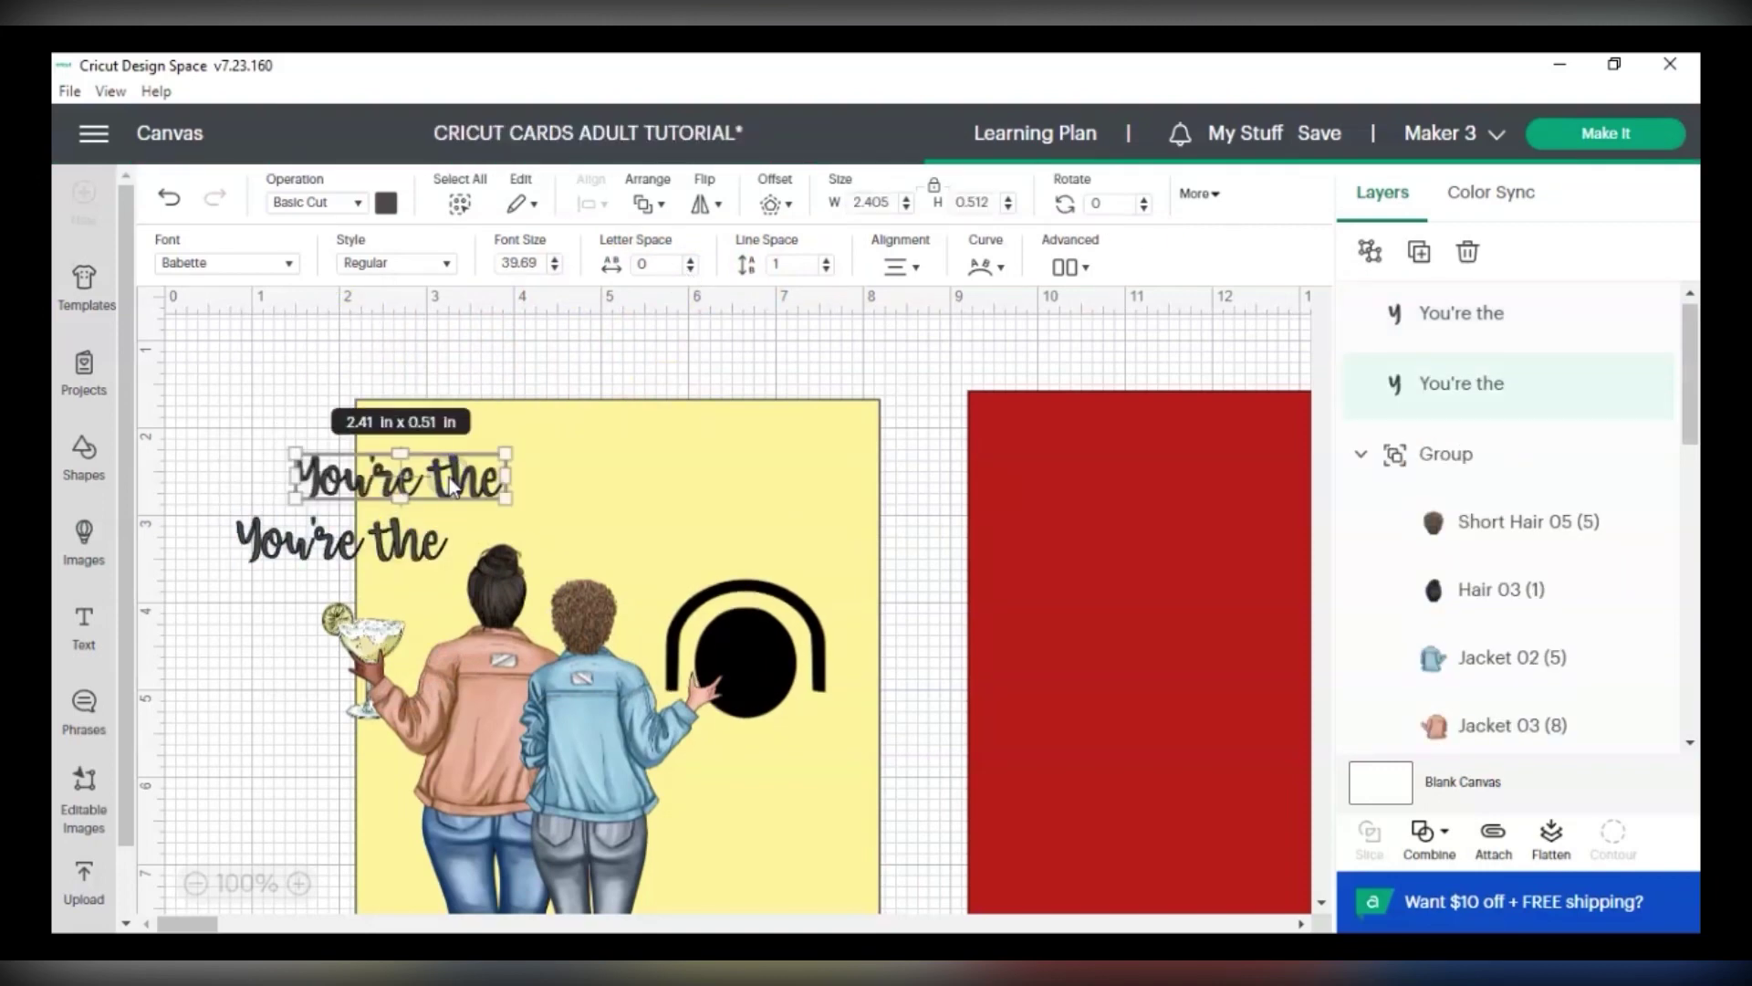
right_click(449, 479)
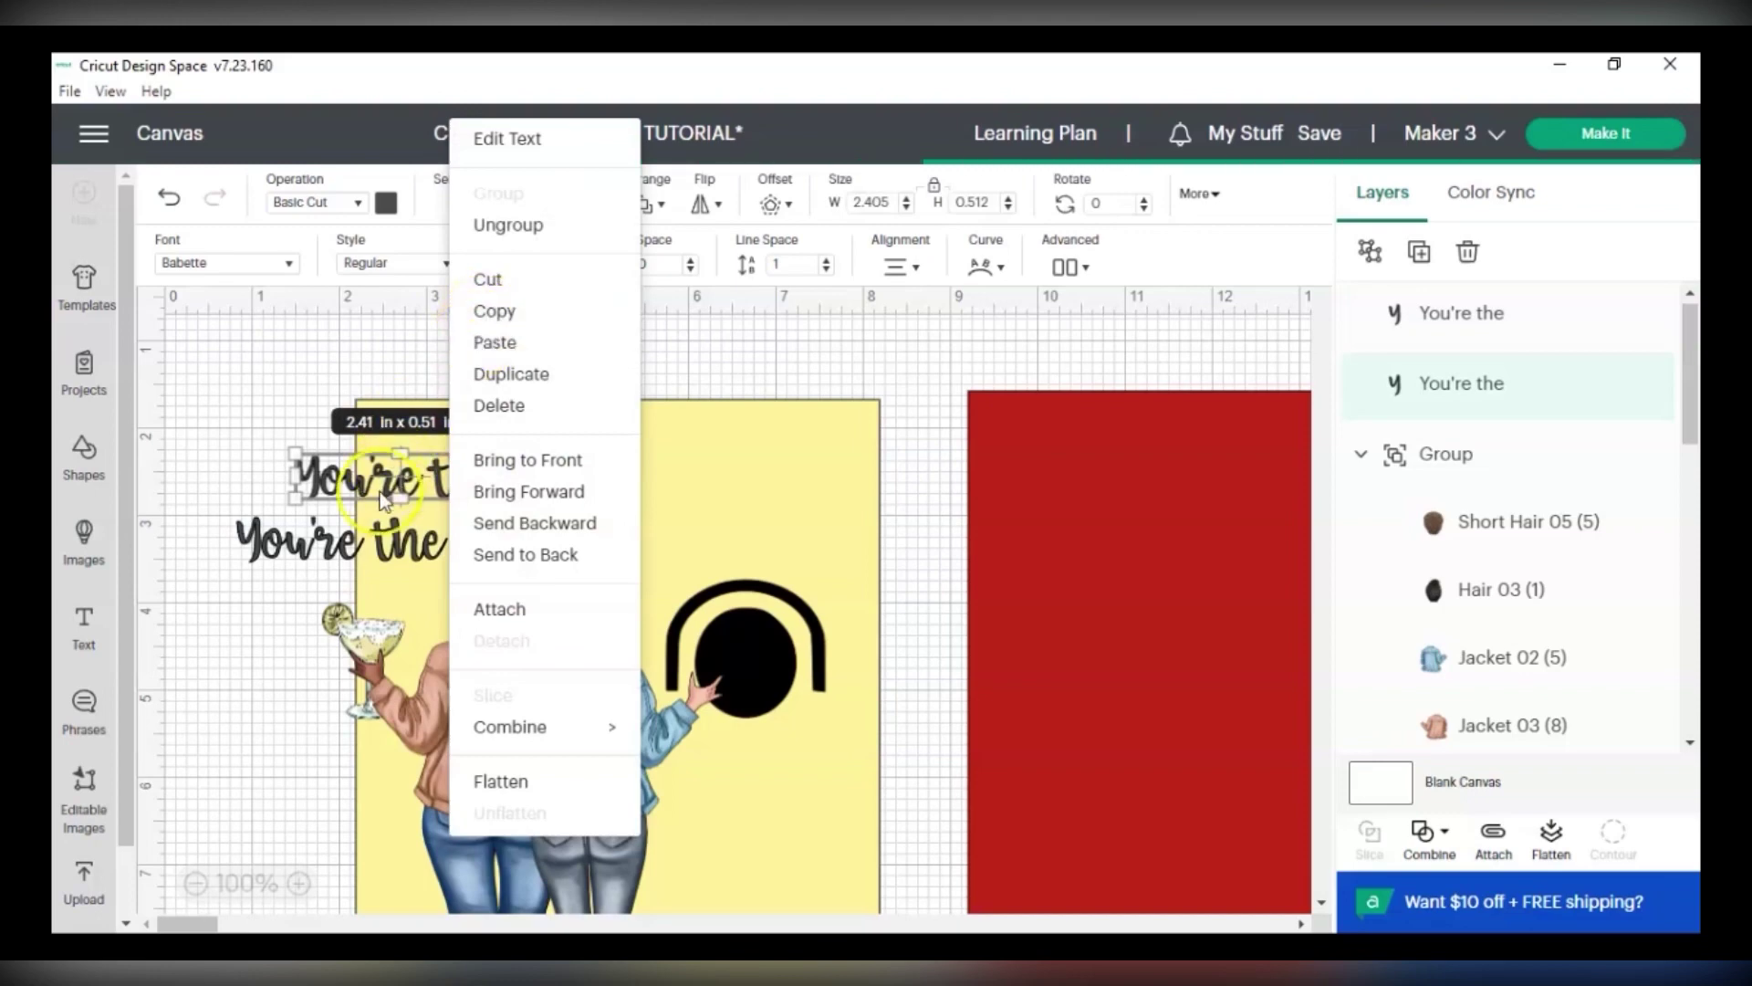
click(356, 545)
double_click(356, 545)
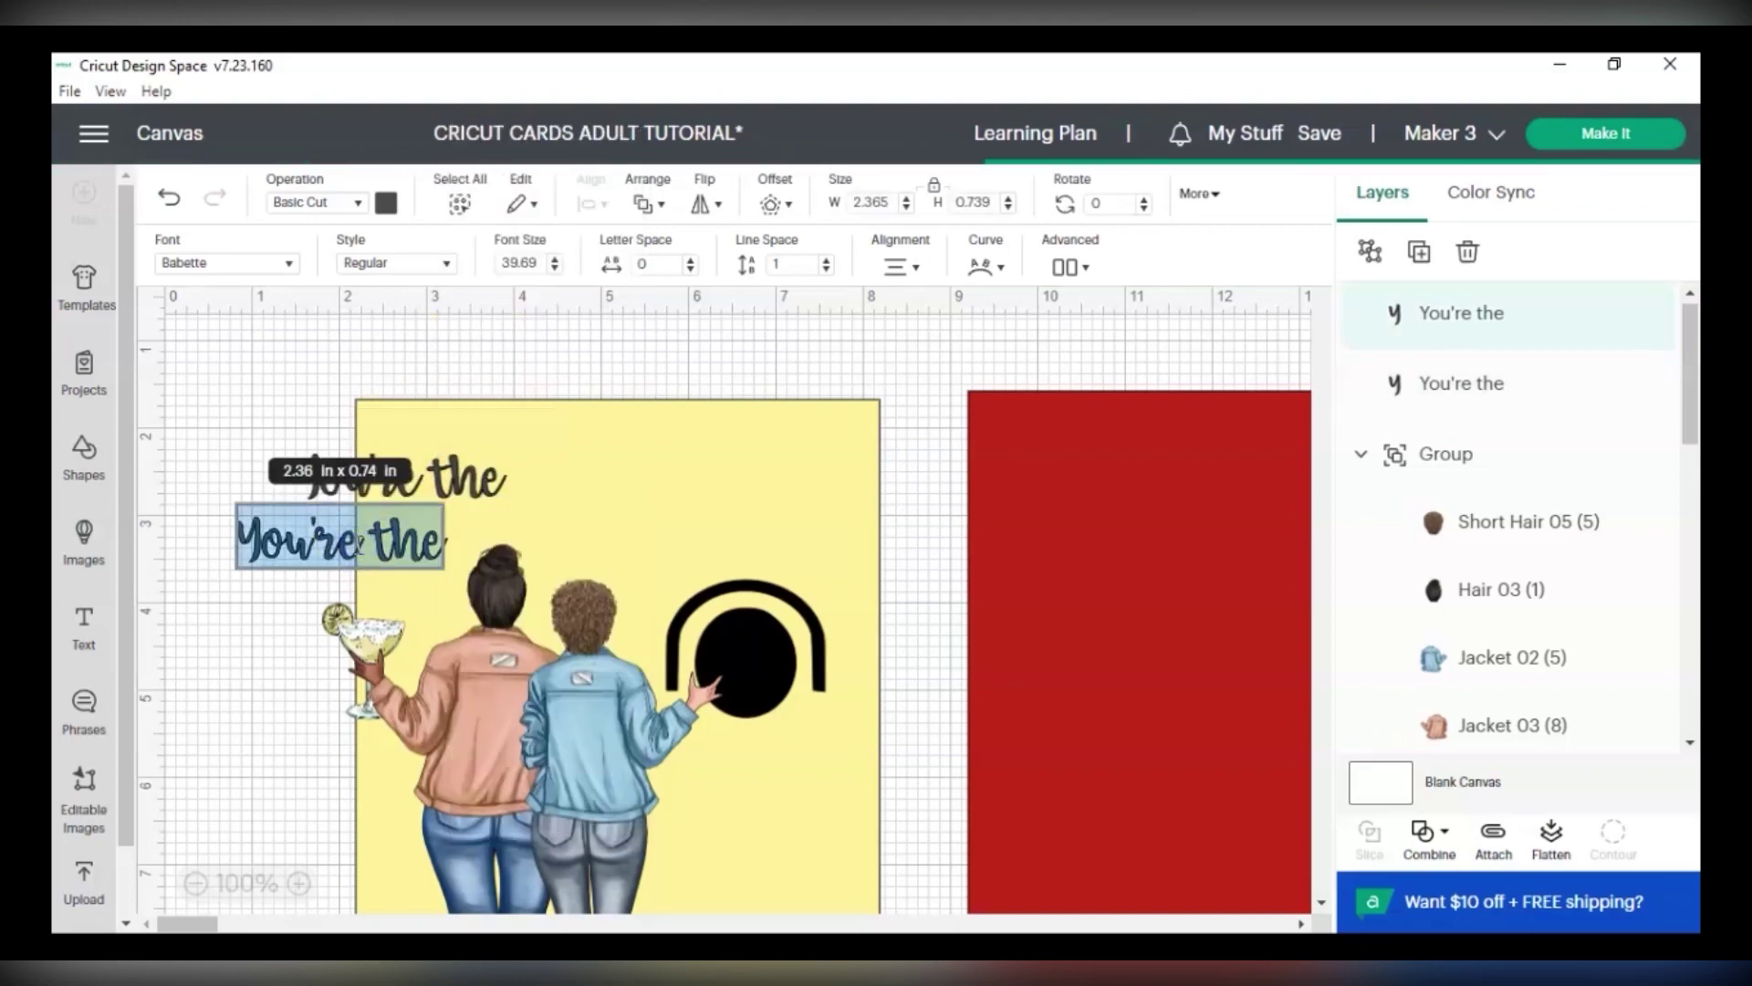
text(TO)
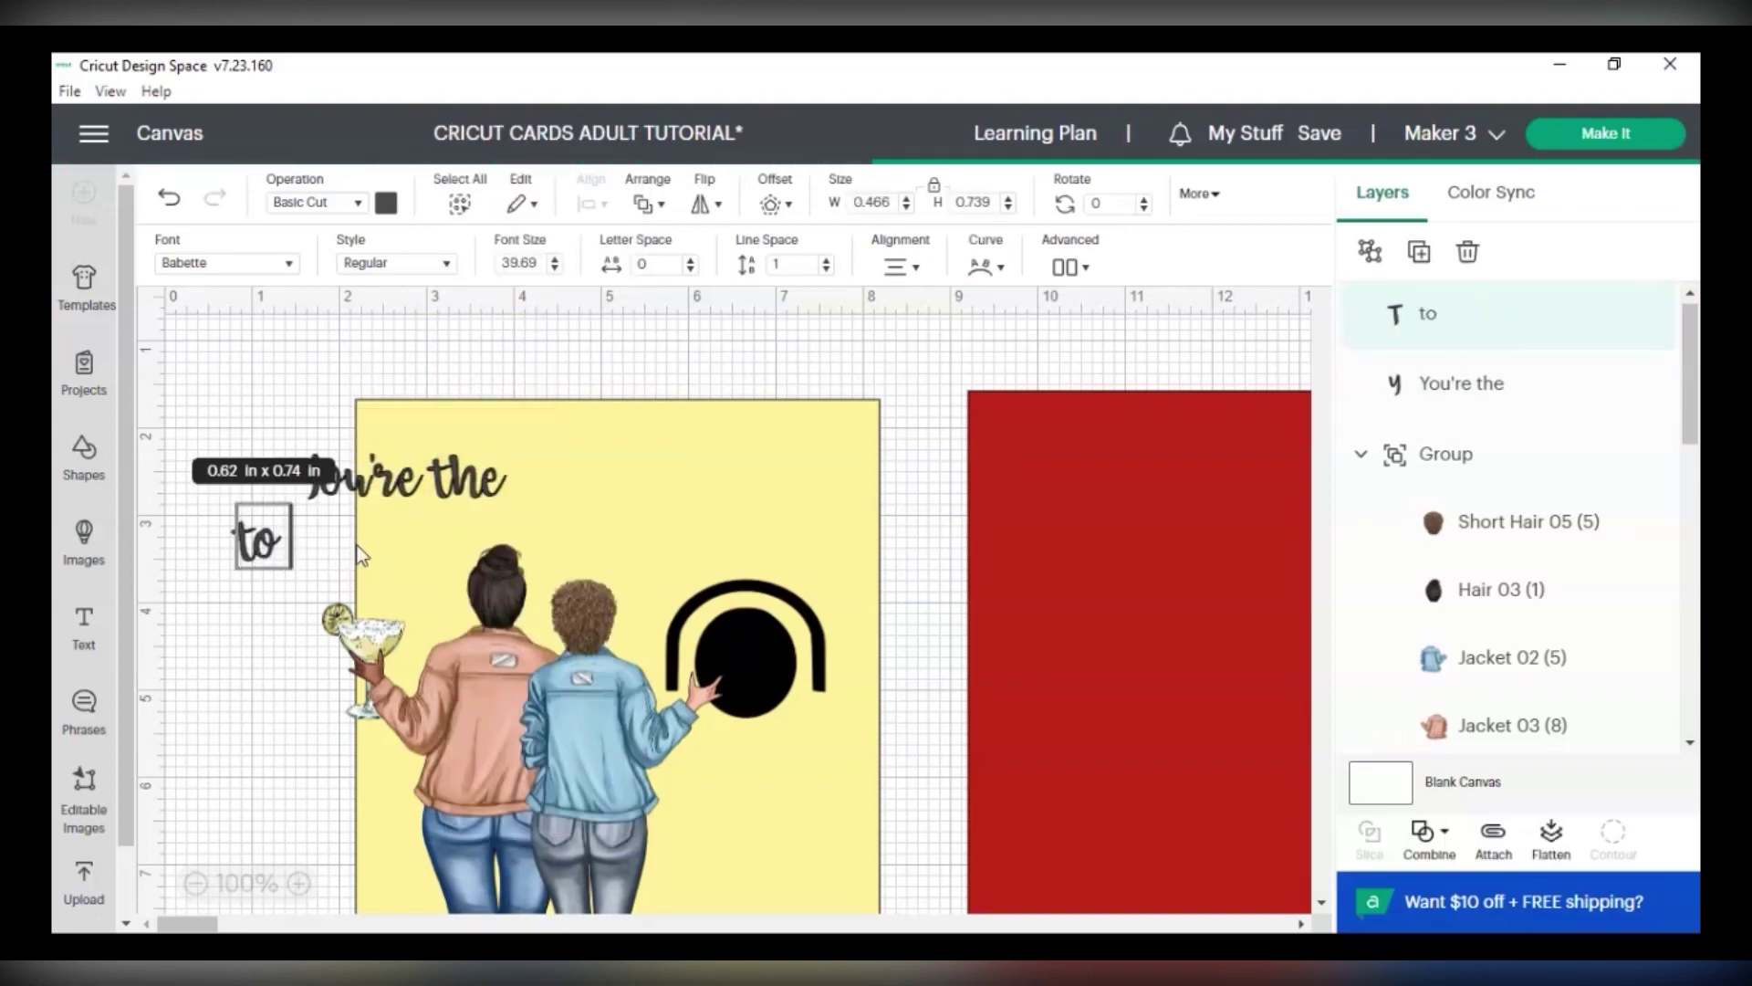
click(200, 358)
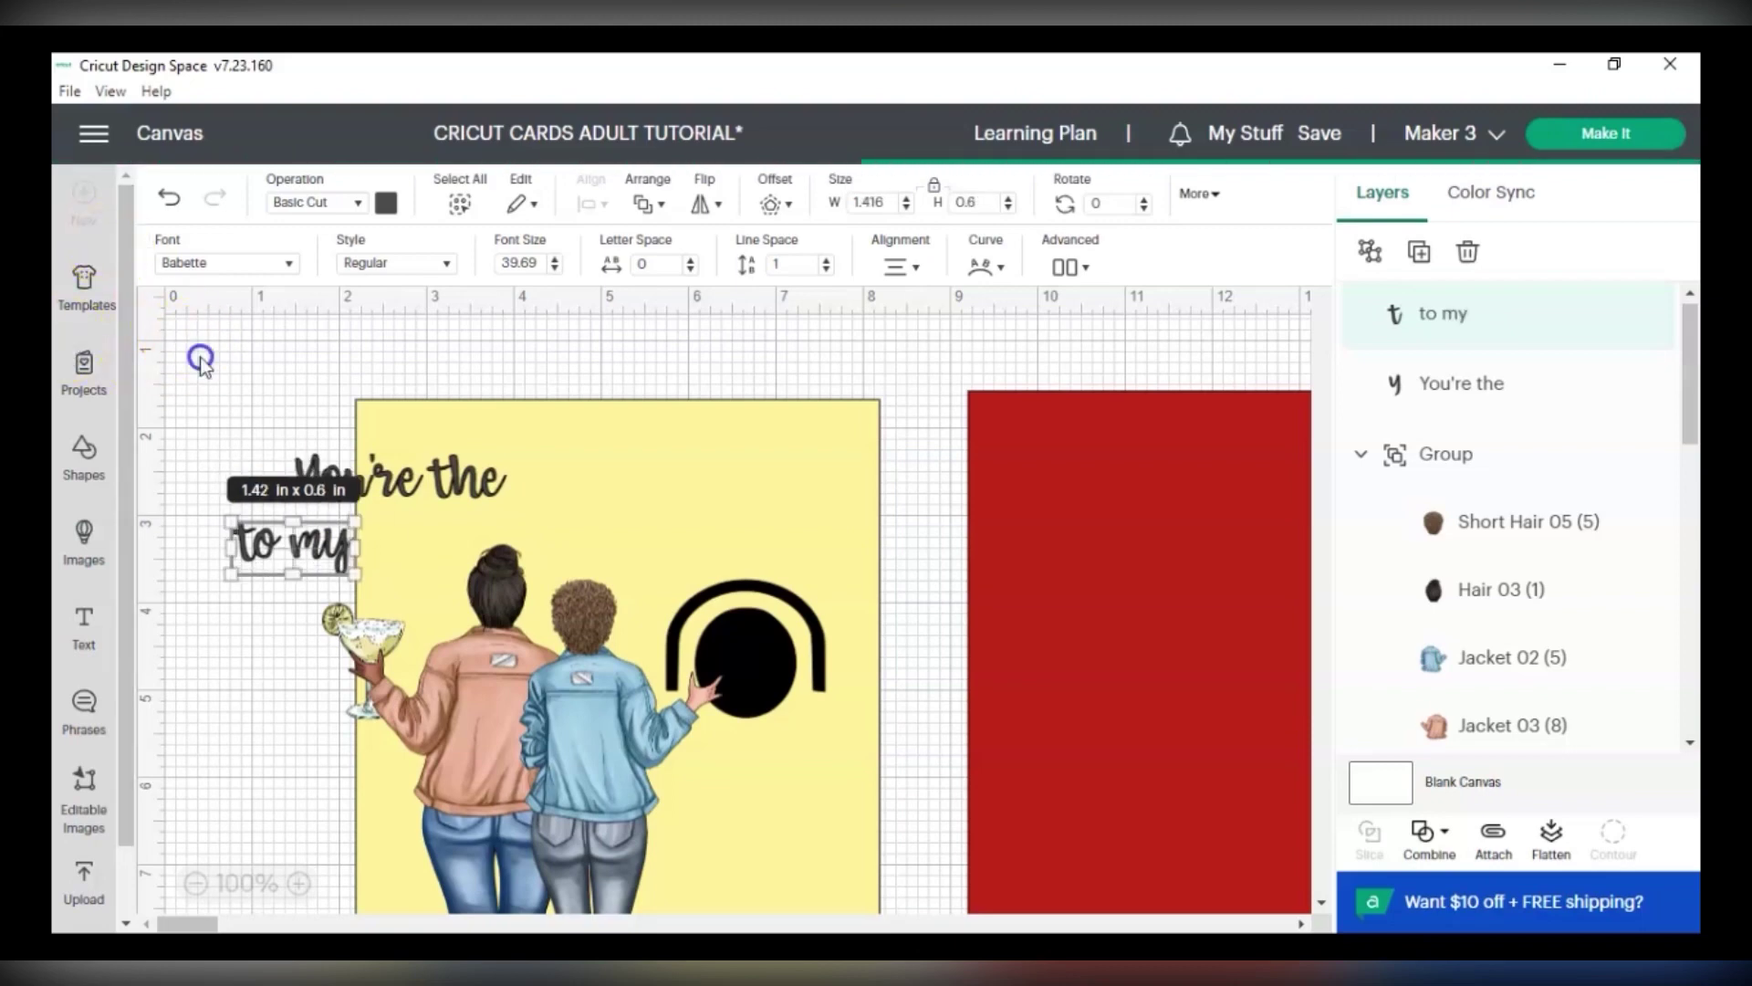
drag(365, 481, 445, 450)
drag(334, 560, 500, 511)
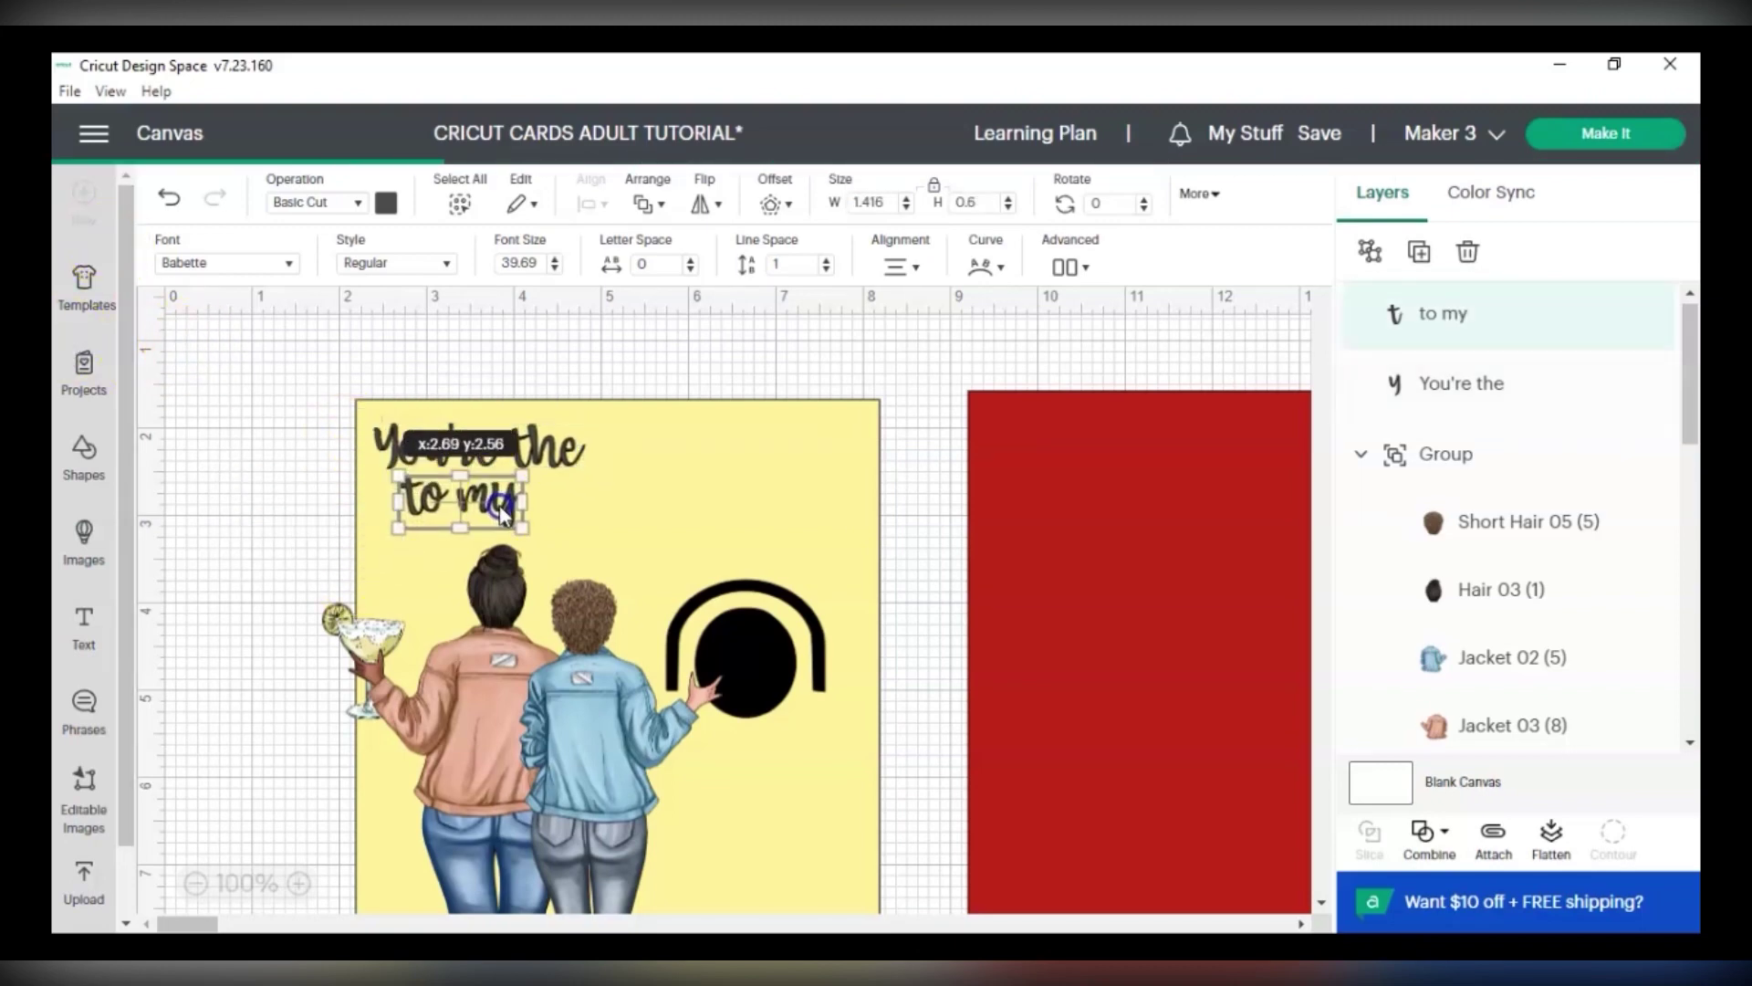
Add "TEQUILA" in BFC Birthday Party font, sized and placed after "You're the".
click(262, 272)
click(87, 605)
click(222, 576)
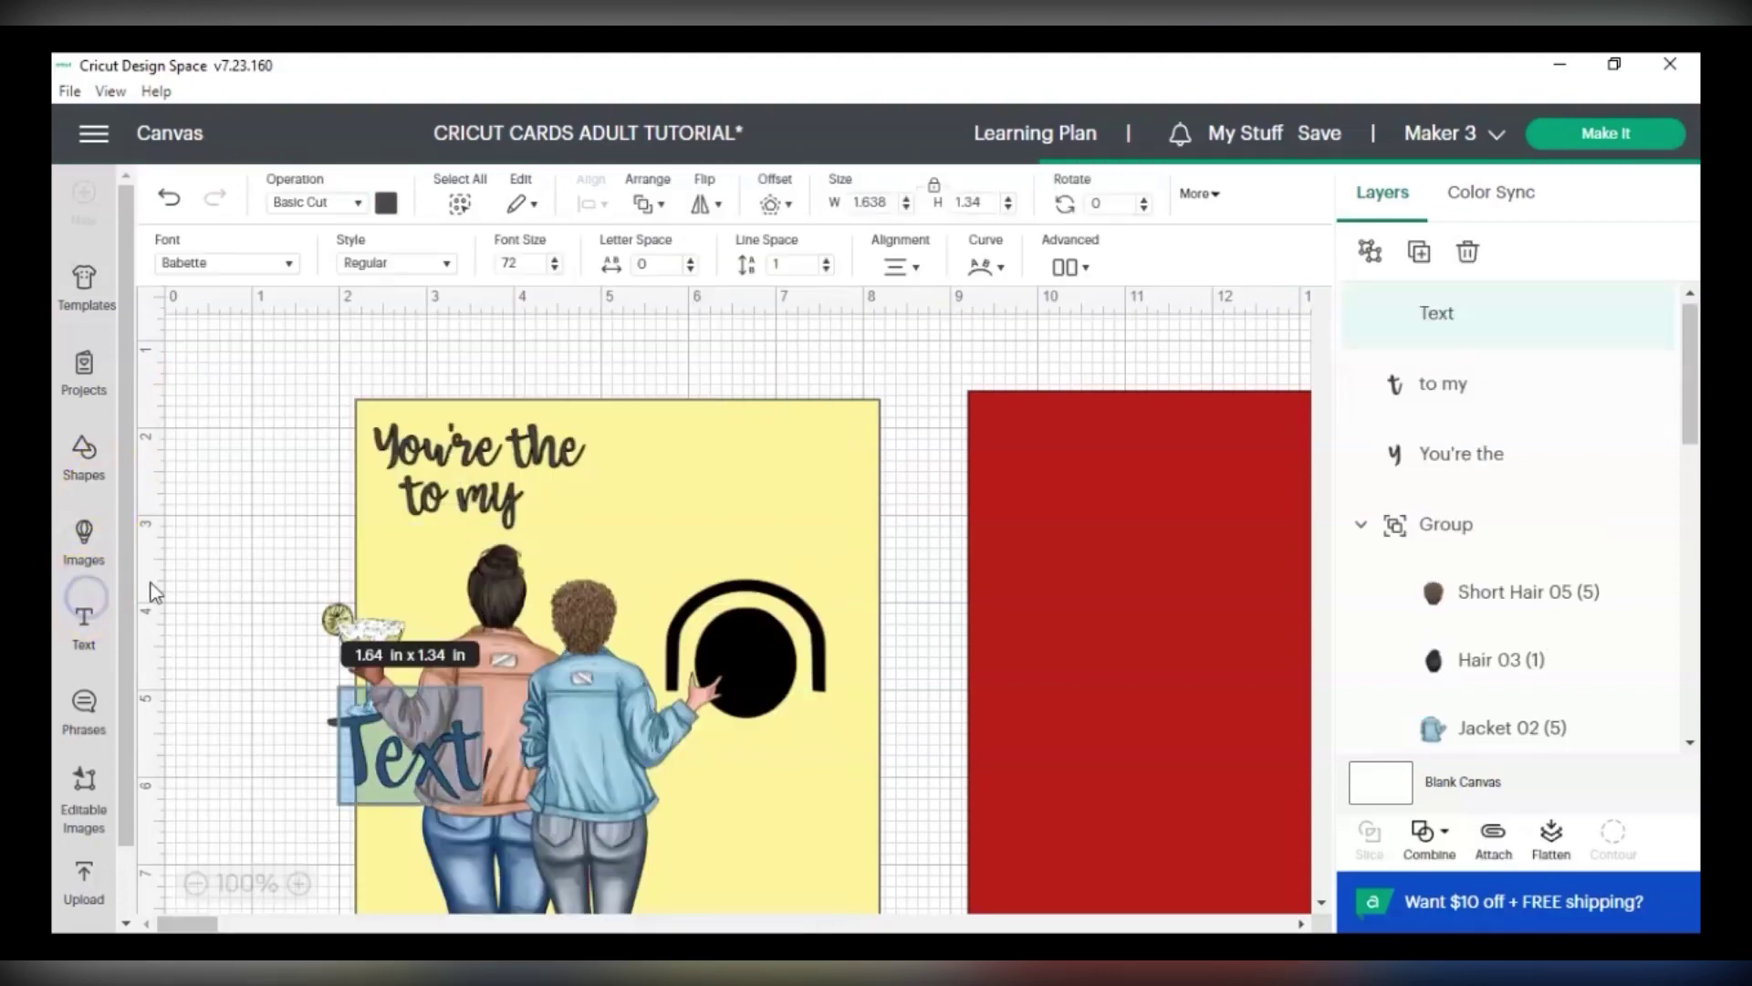
text(TEQUILA)
click(224, 262)
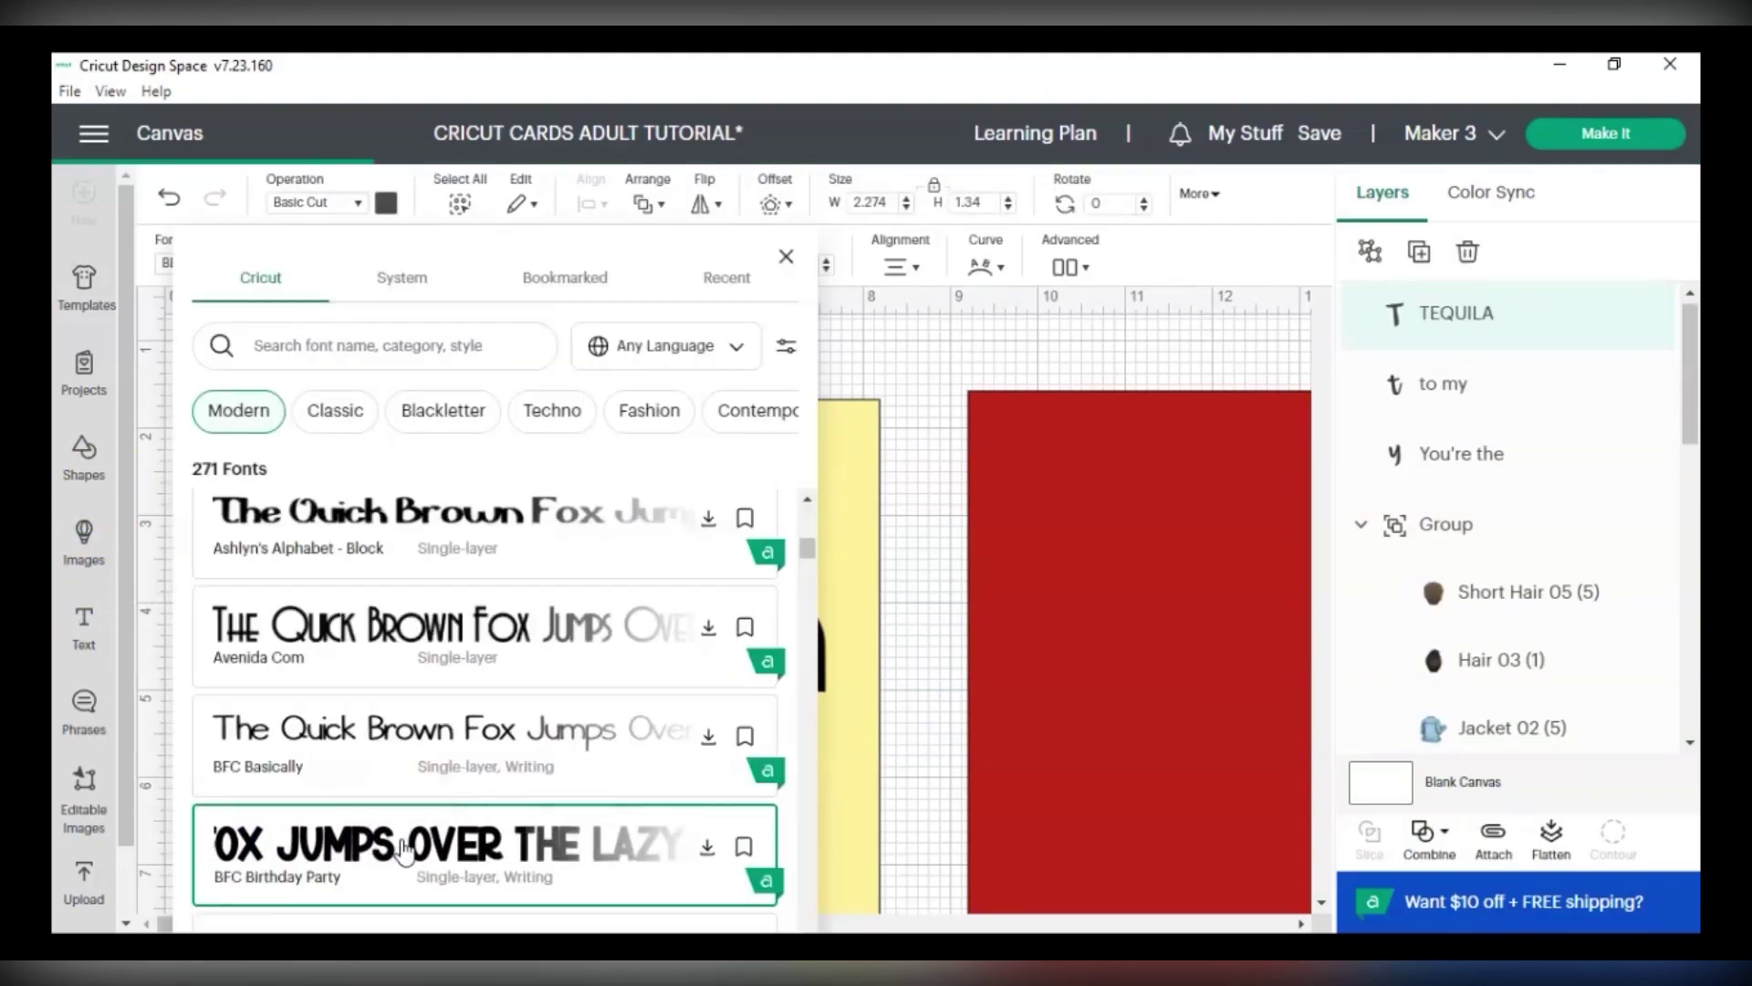
click(921, 533)
drag(552, 783, 725, 484)
drag(855, 511, 721, 461)
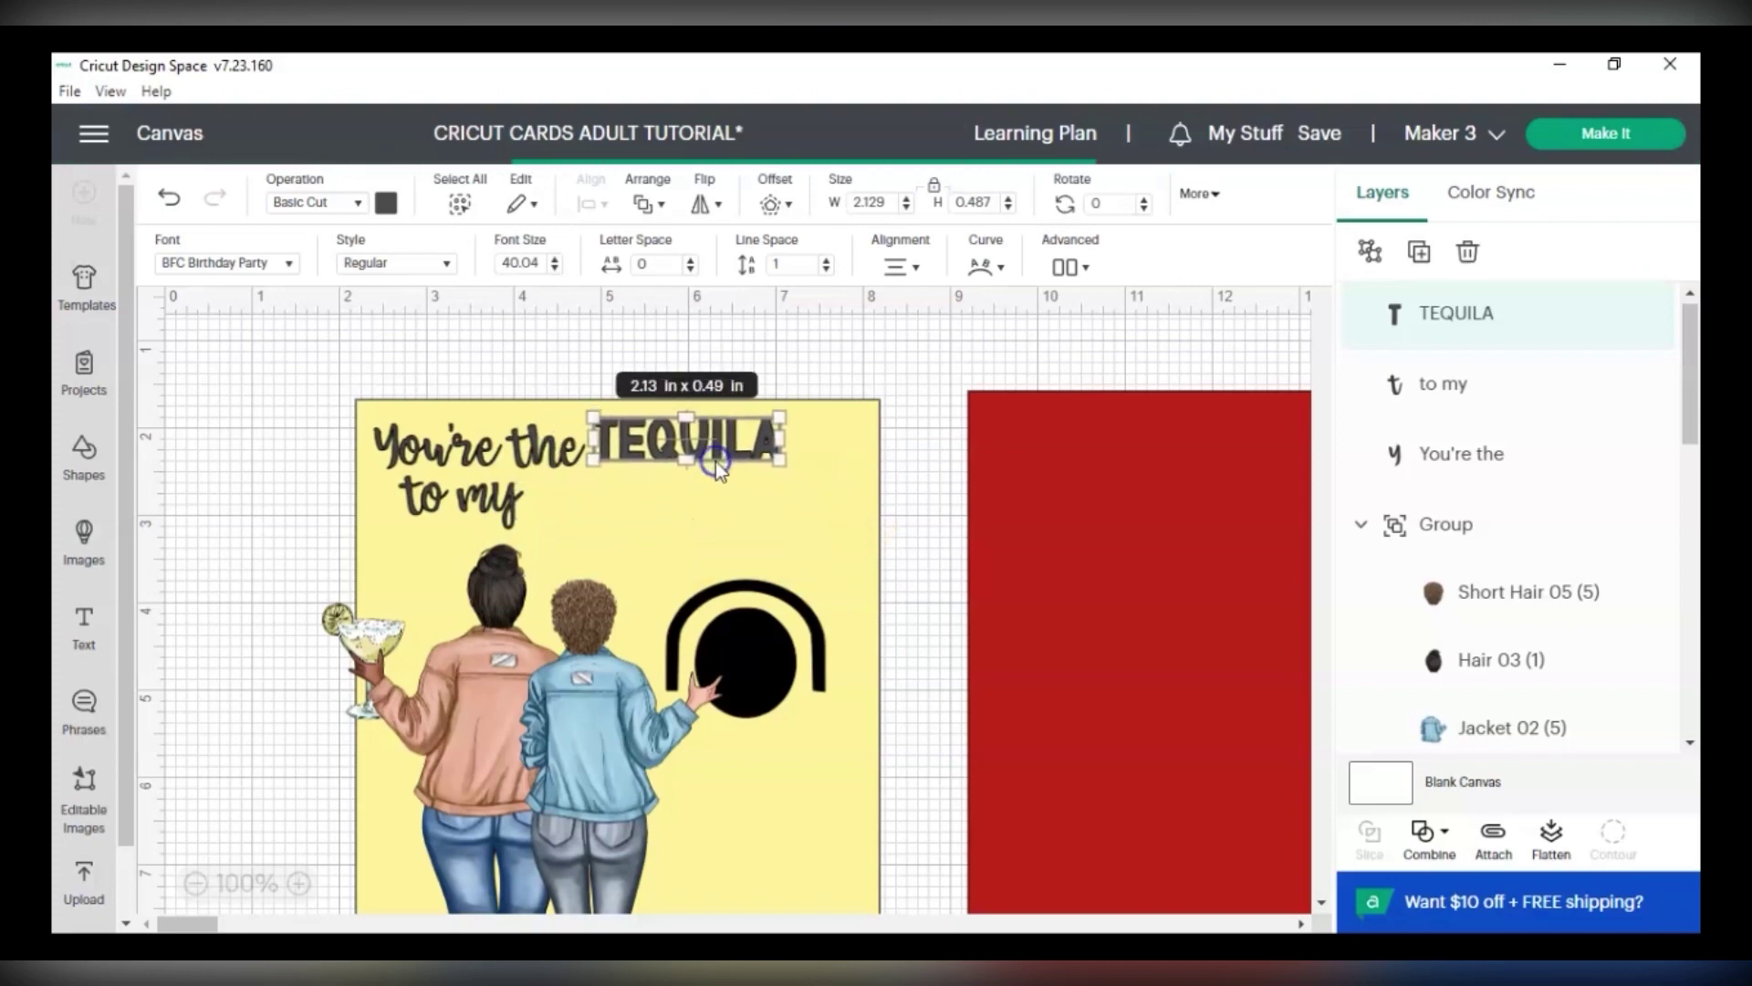
Duplicate TEQUILA, change it to "MARGARITA", and place it after "to my".
key(ctrl+c)
key(ctrl+v)
click(324, 384)
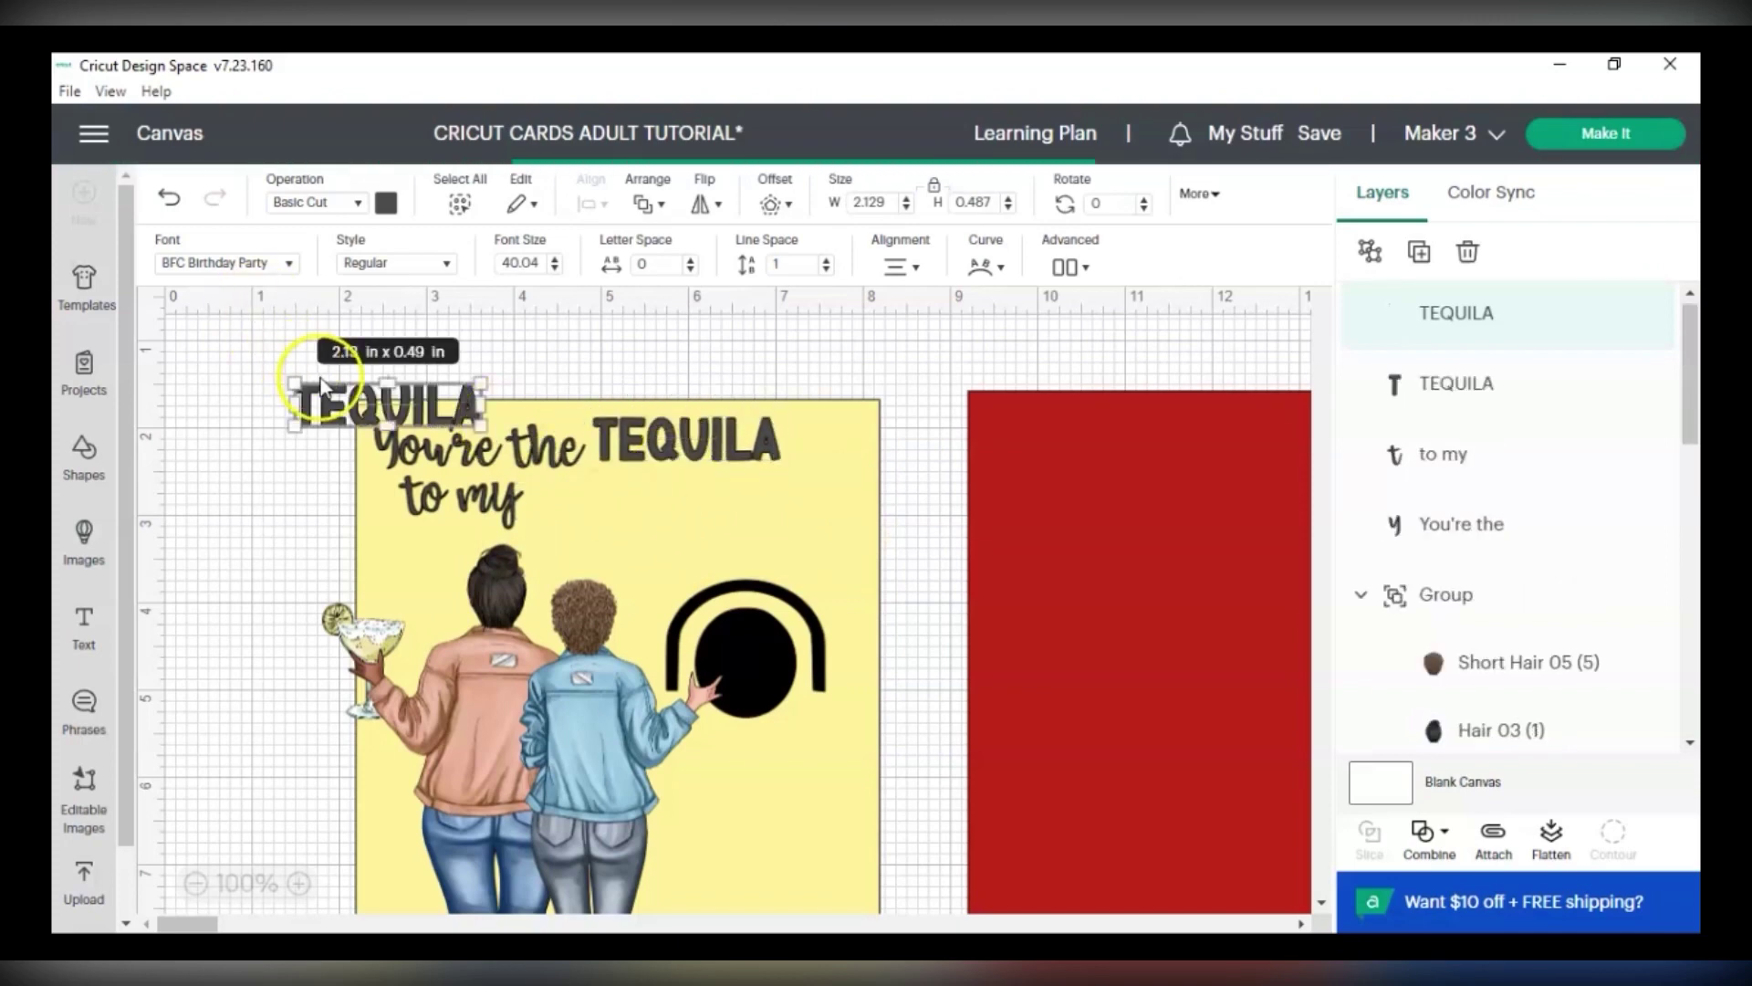
double_click(340, 406)
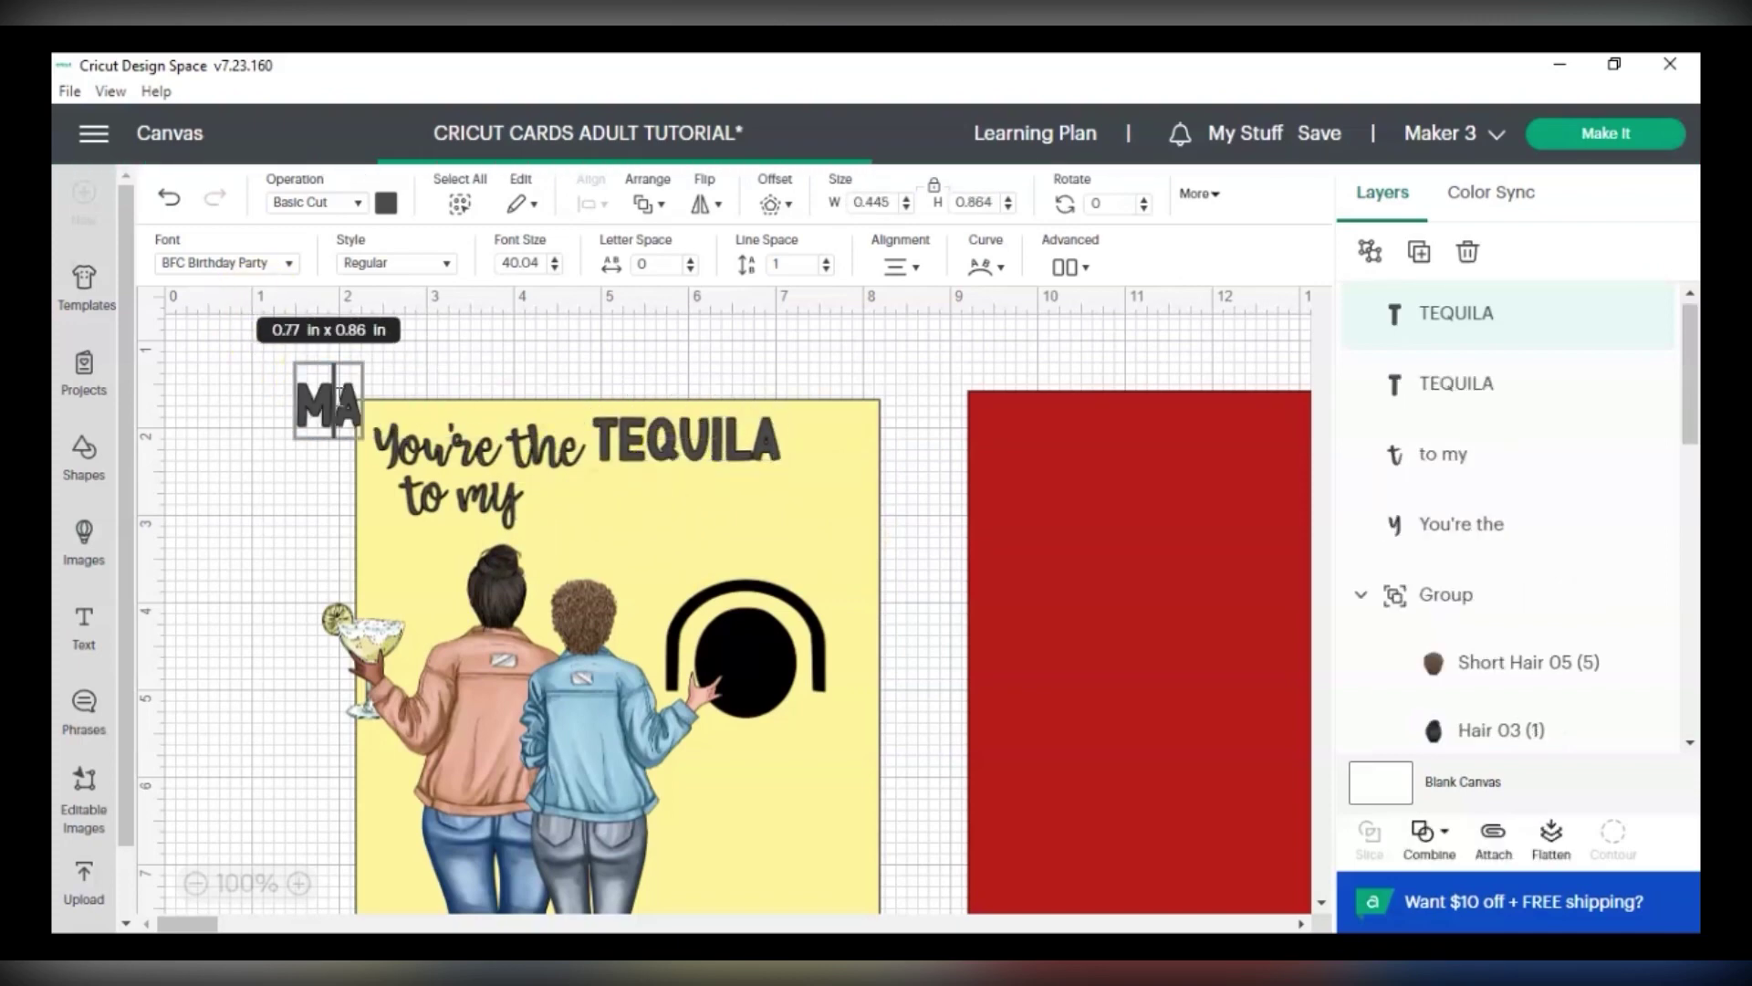
text(RGARITA)
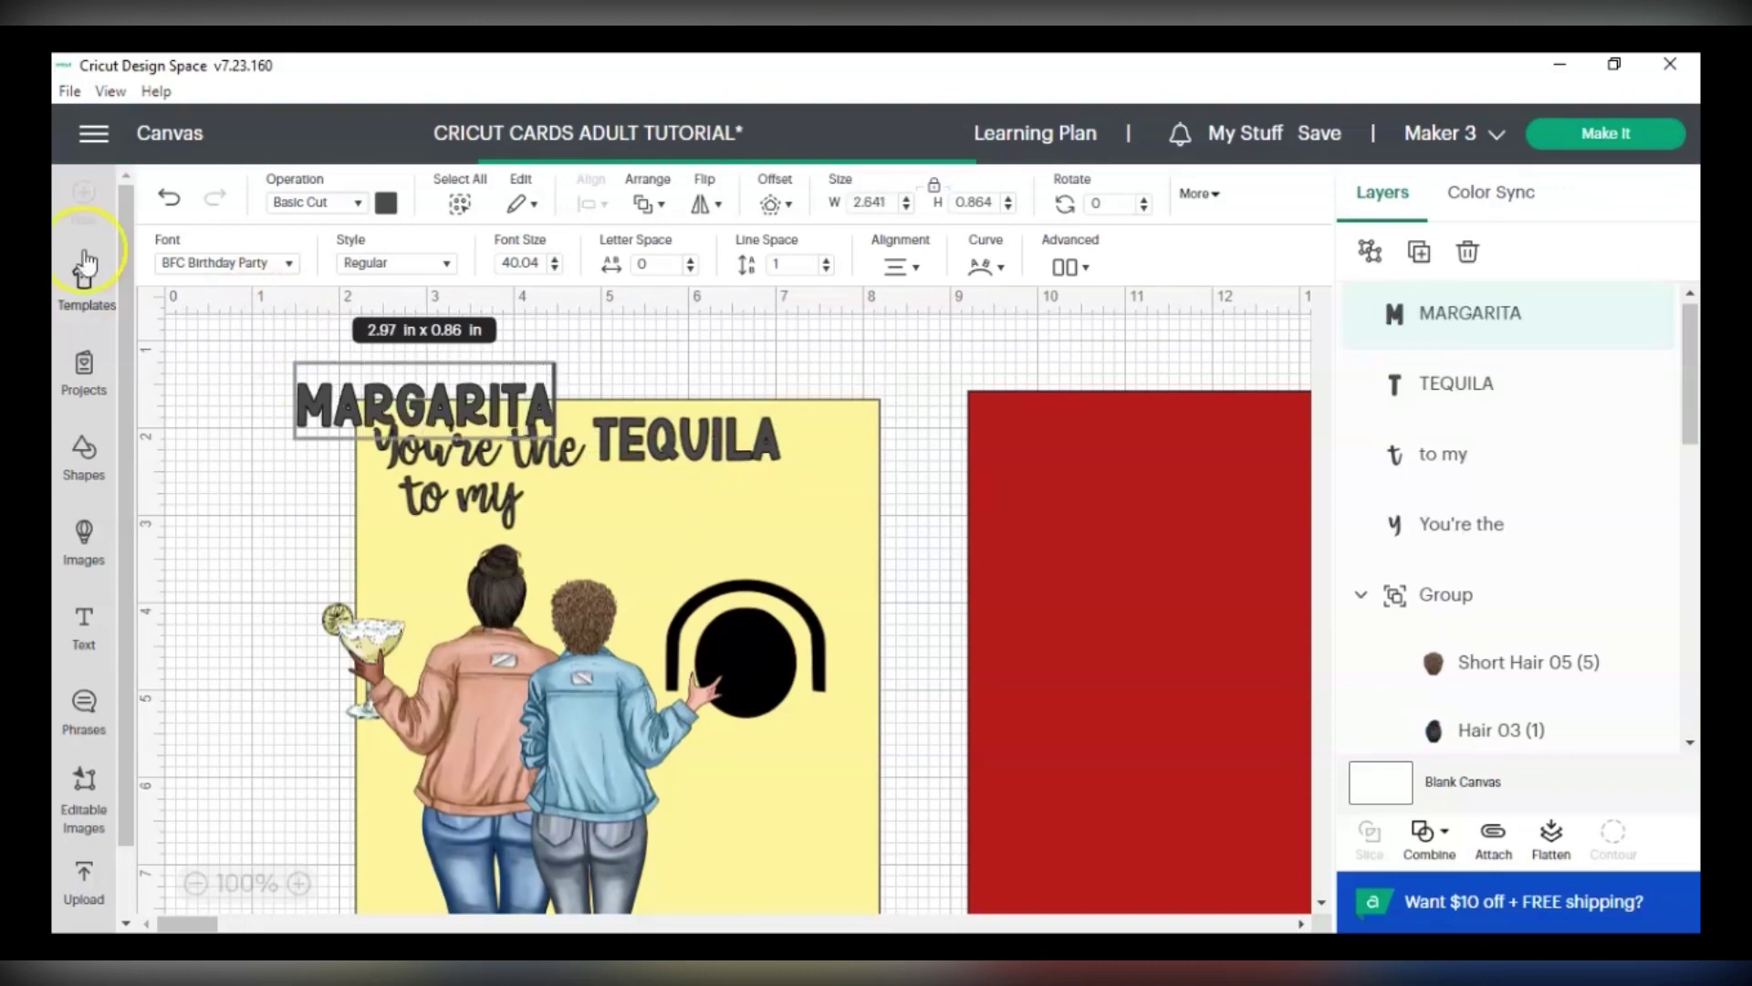
click(228, 468)
drag(343, 418, 575, 511)
Move the yellow card aside and give the "You're the" text a new colour.
click(387, 418)
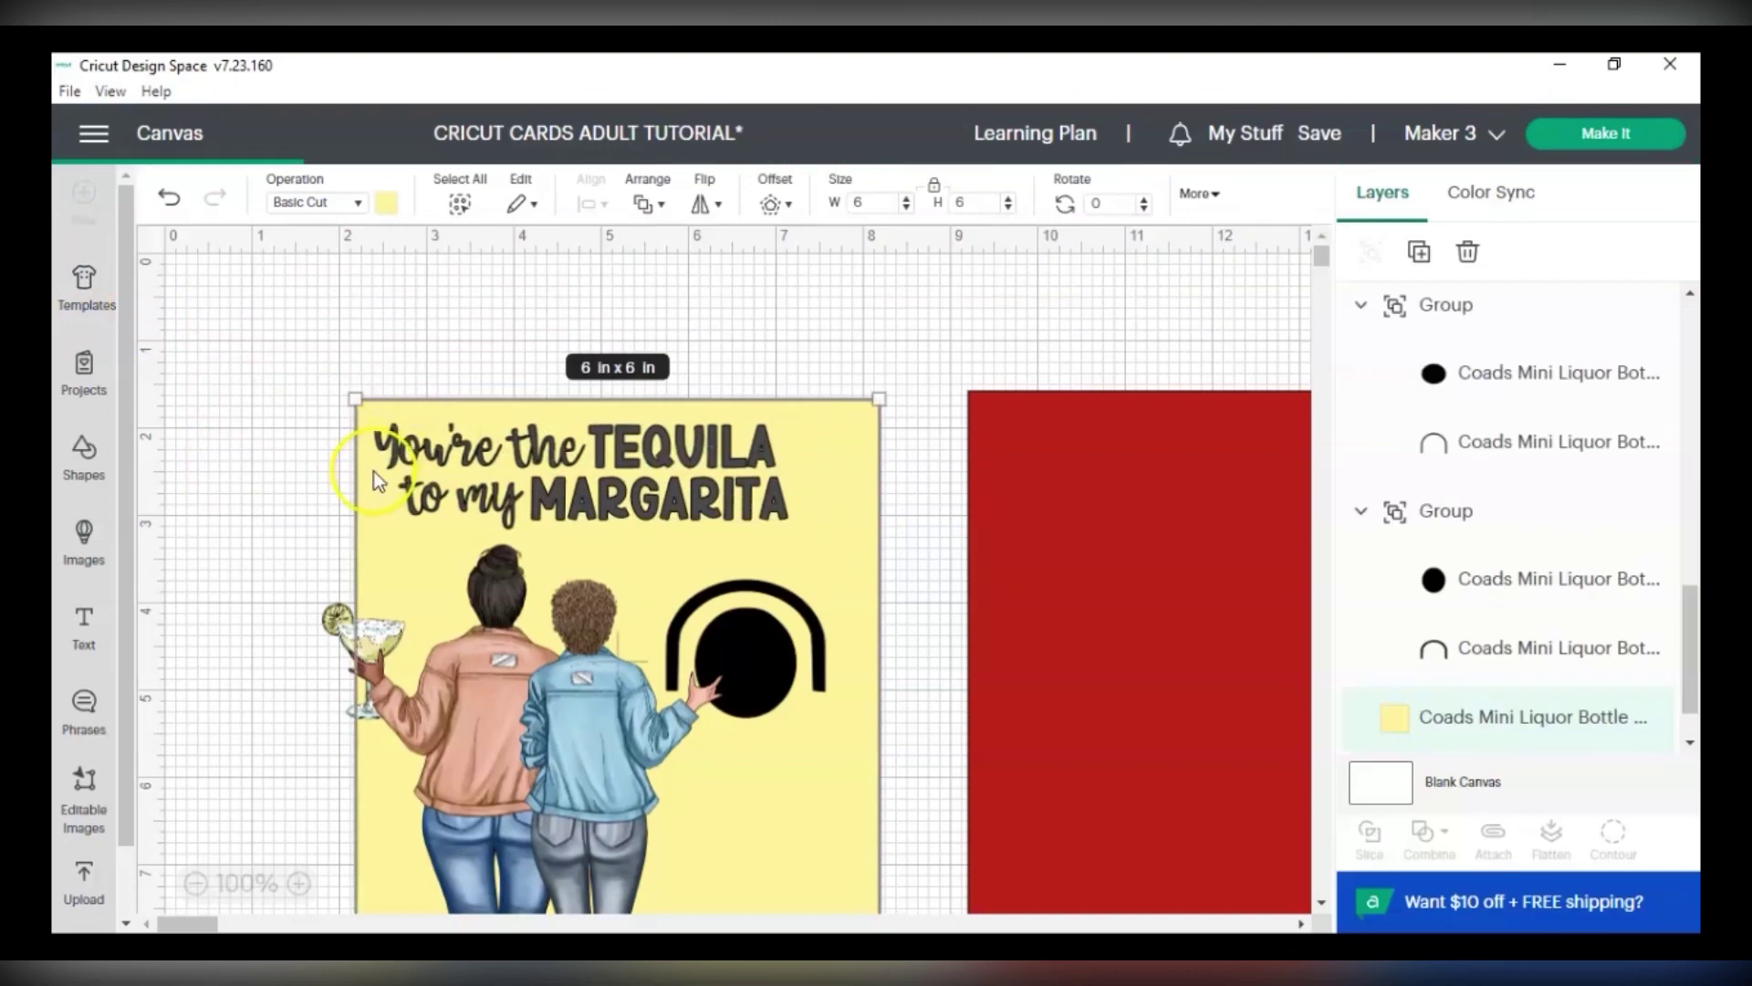
drag(371, 475, 915, 515)
click(219, 367)
drag(298, 365, 306, 463)
click(426, 462)
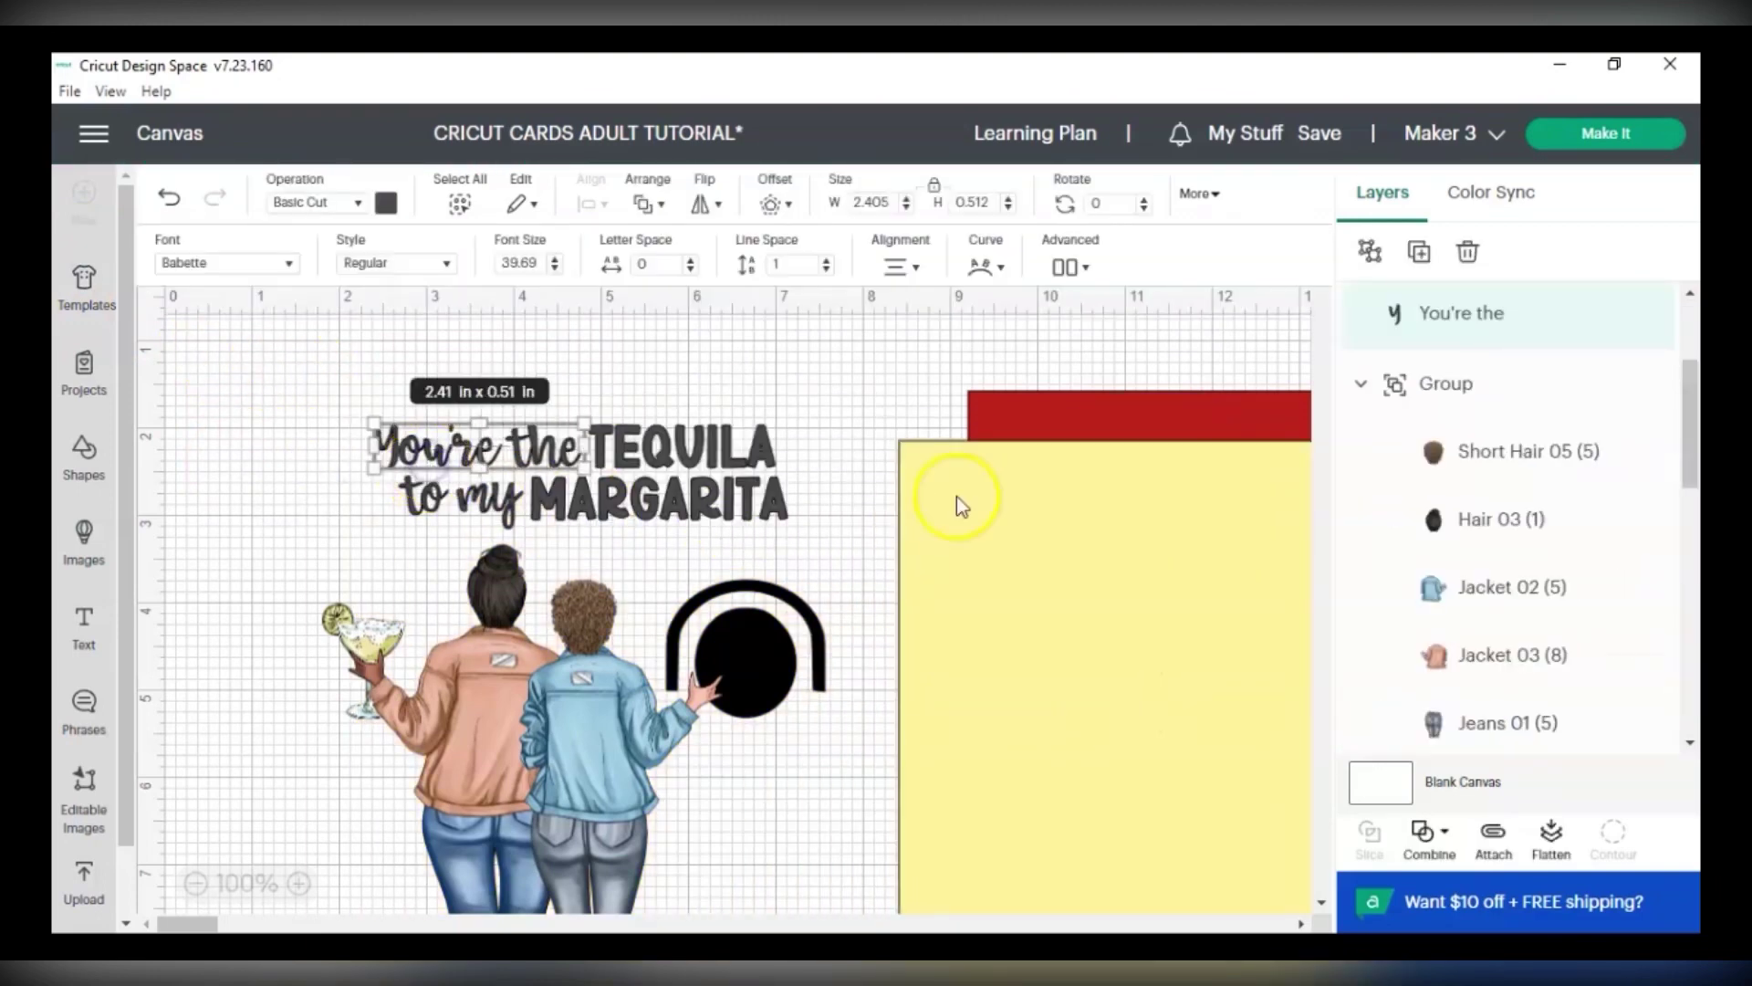
click(386, 203)
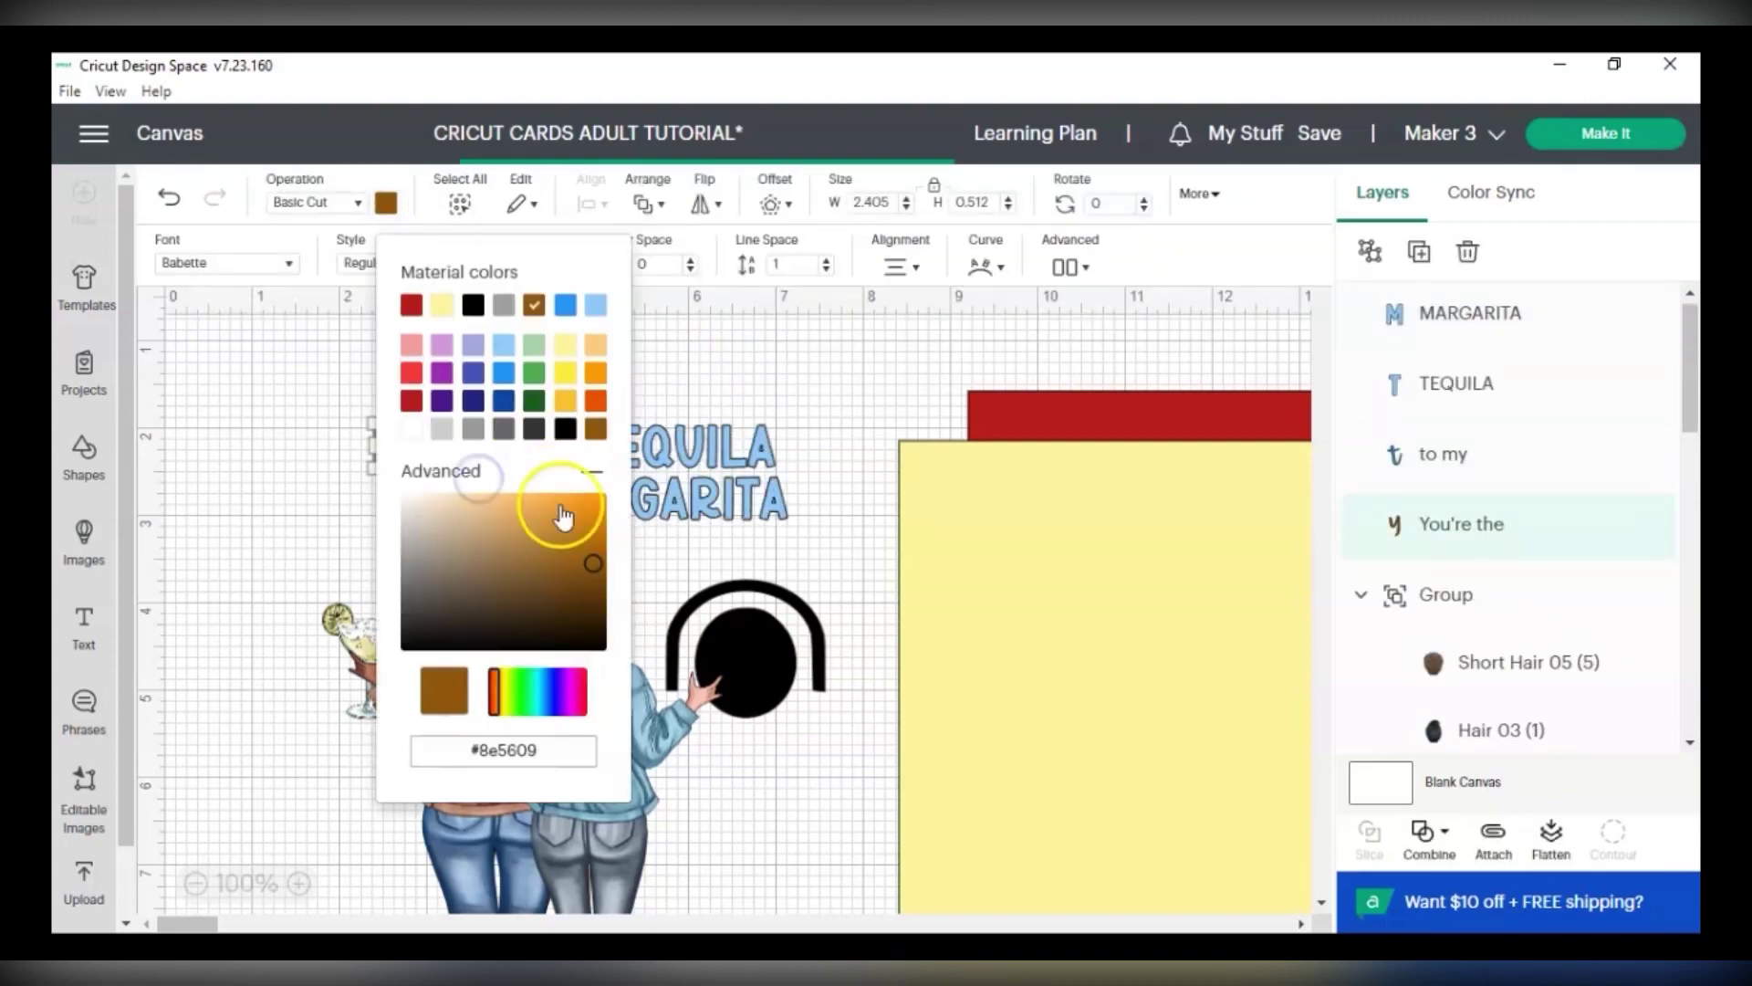
click(563, 516)
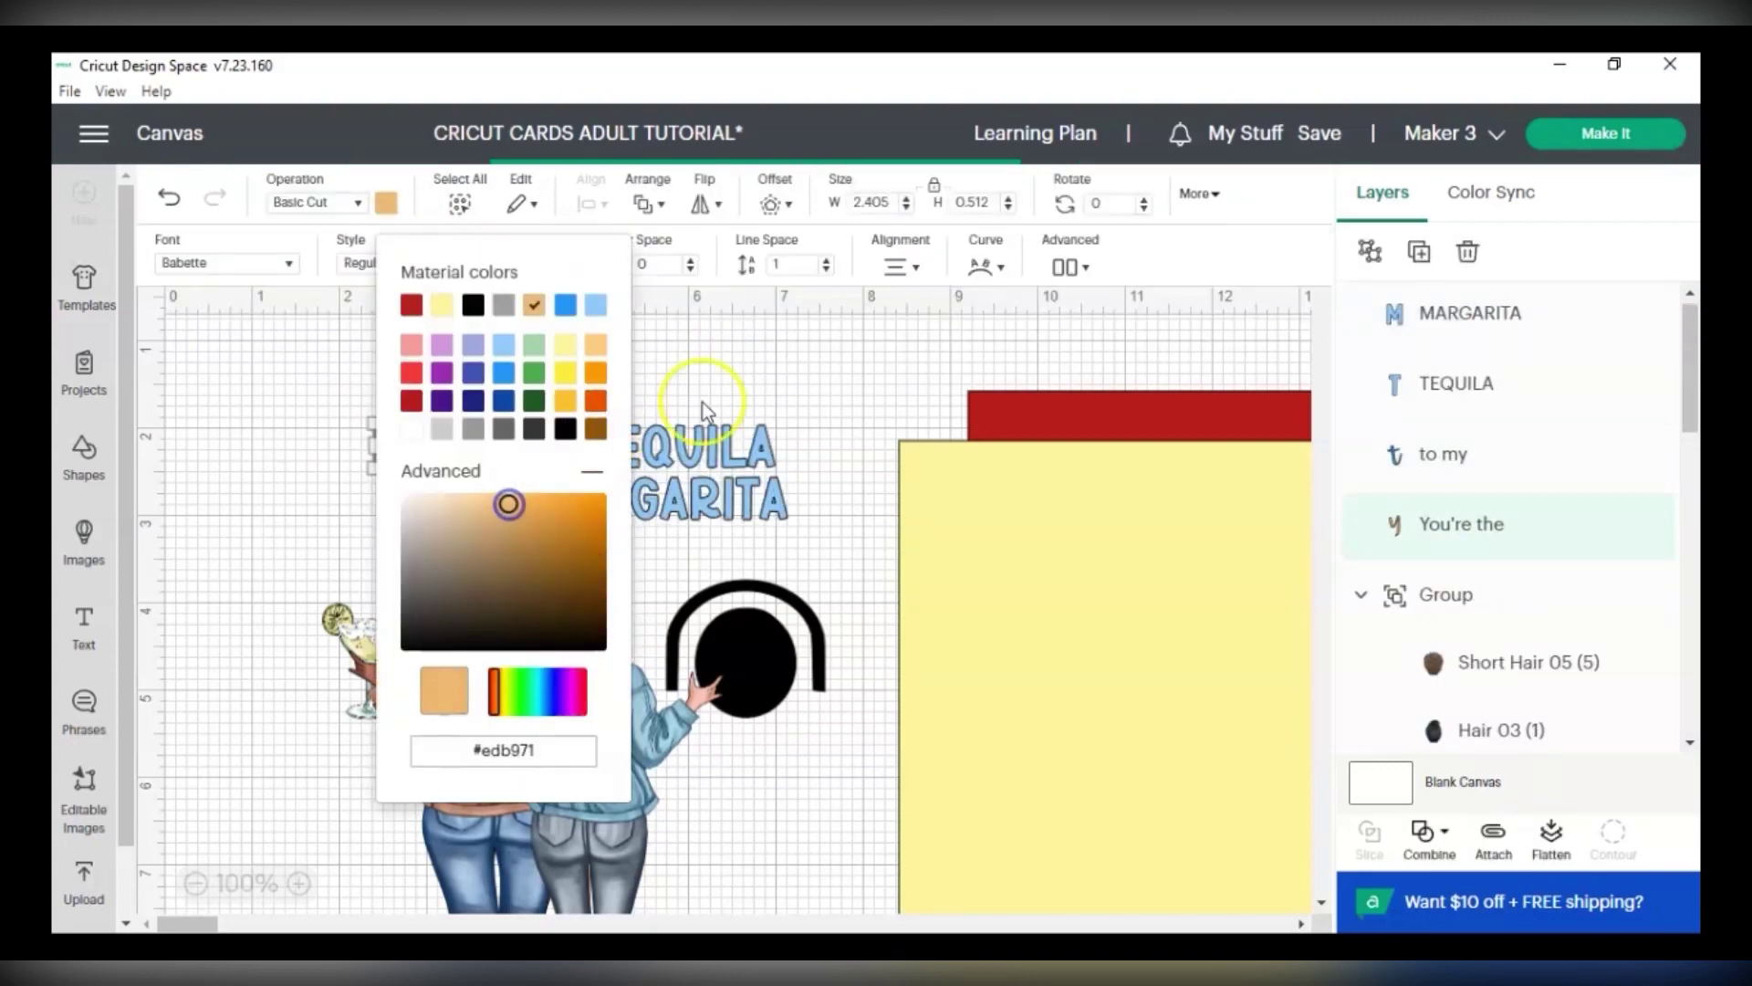
click(703, 403)
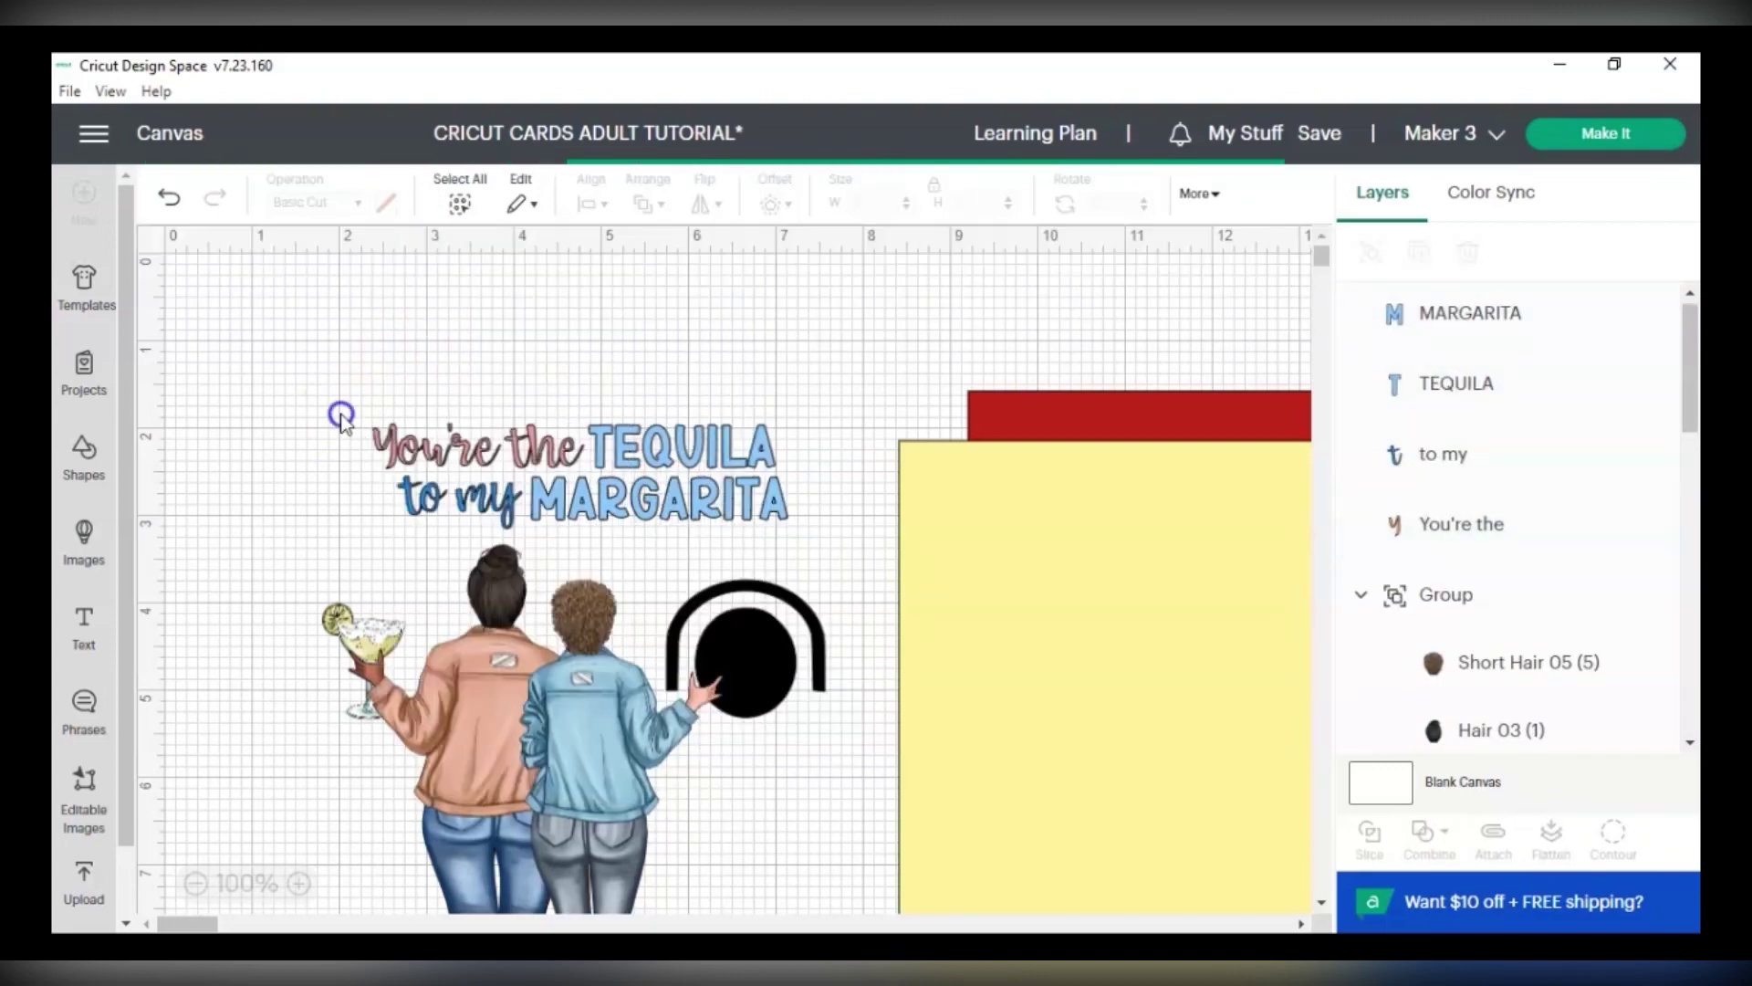
Group the four title text pieces and slide the yellow card back underneath them.
drag(340, 399, 826, 542)
right_click(759, 517)
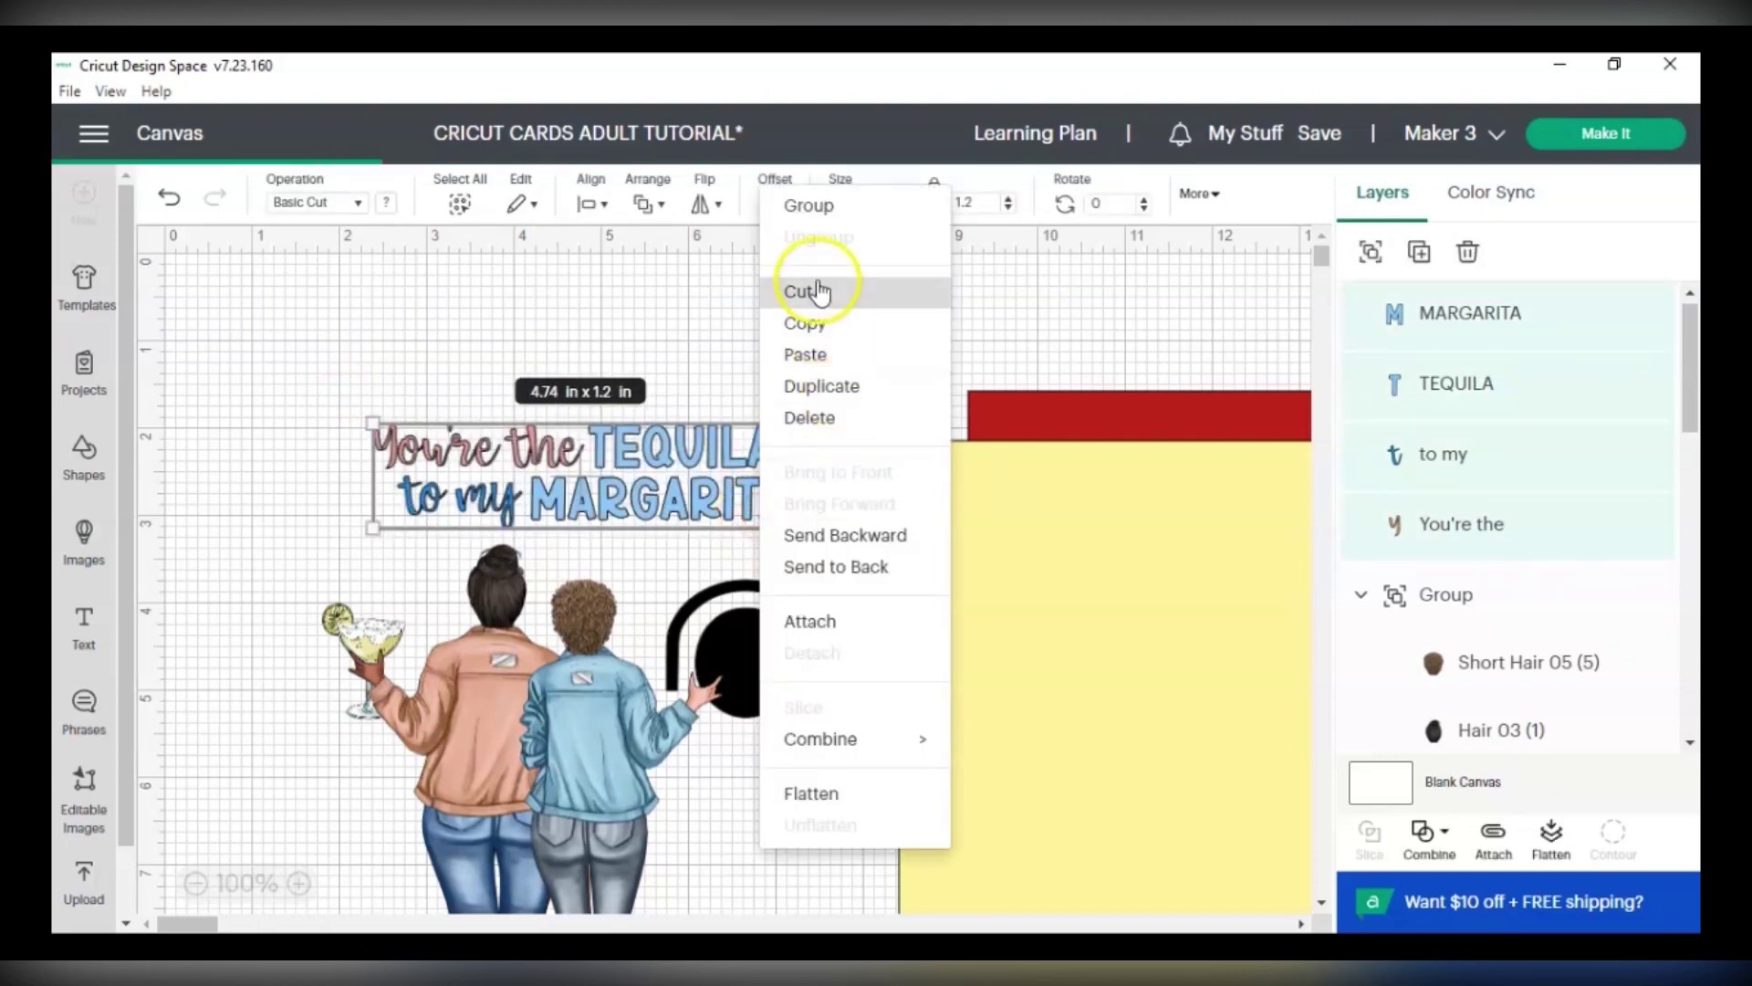
click(810, 210)
drag(986, 588, 426, 566)
click(462, 323)
drag(462, 323, 548, 466)
Centre the title horizontally on the yellow card and nudge the design into place.
click(590, 204)
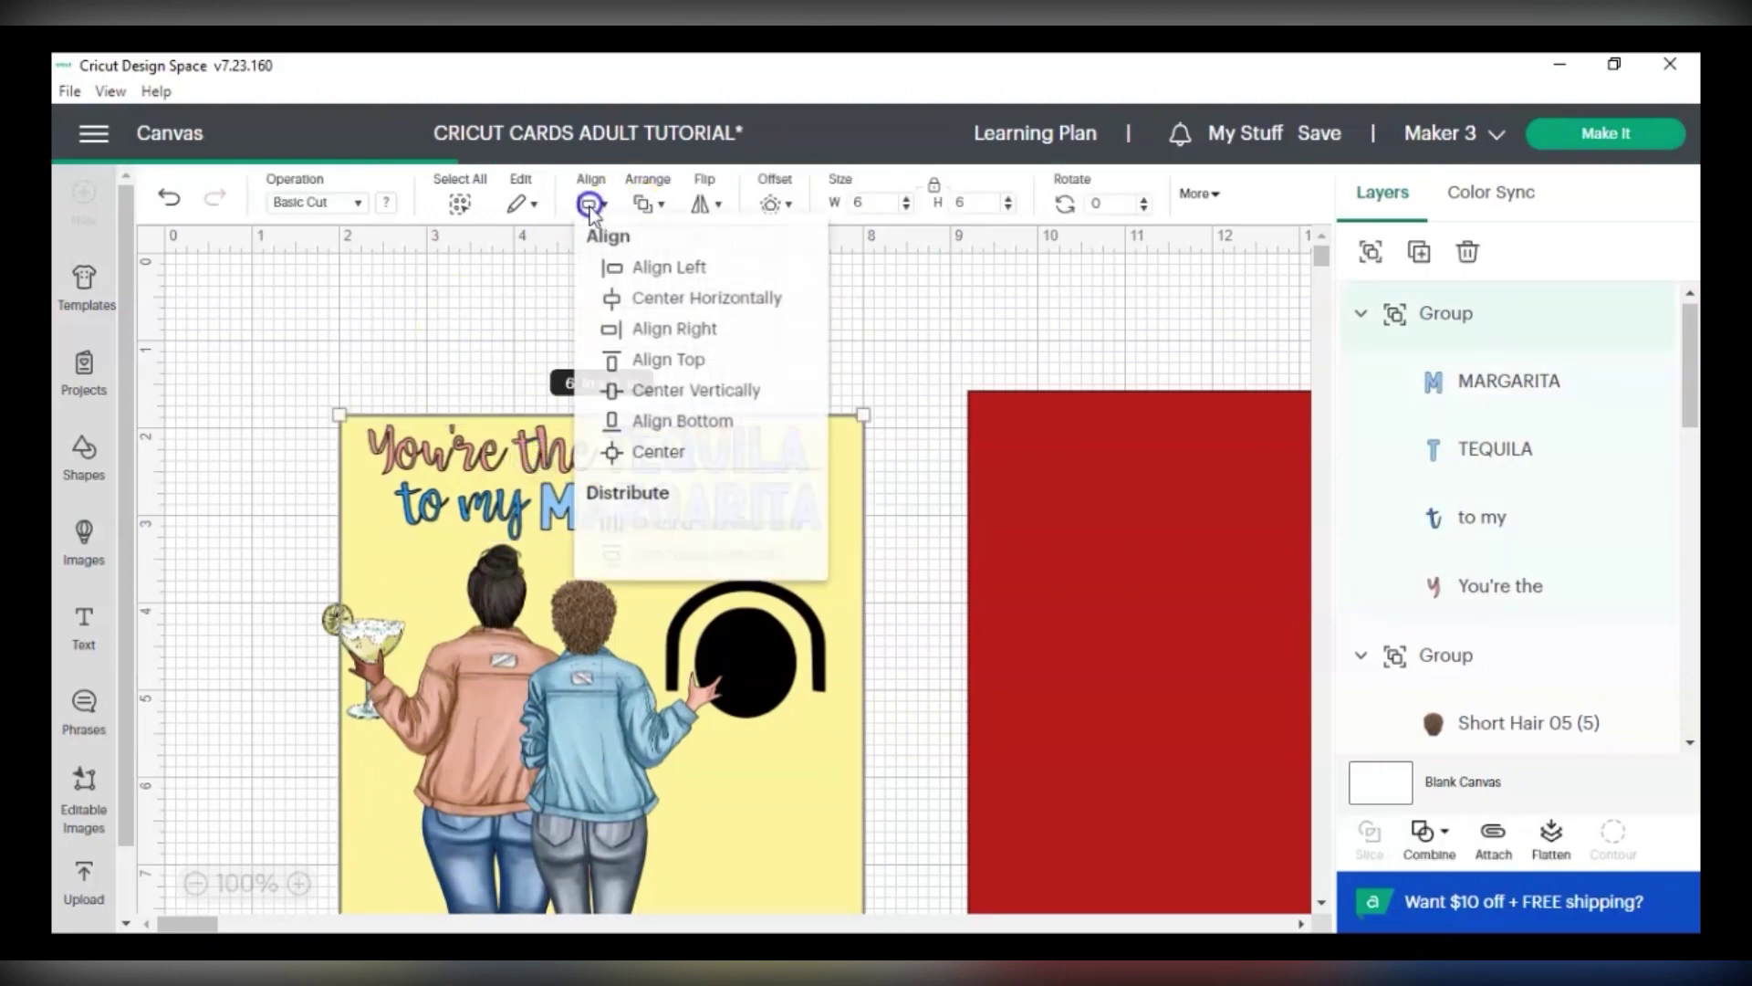
click(609, 299)
click(561, 326)
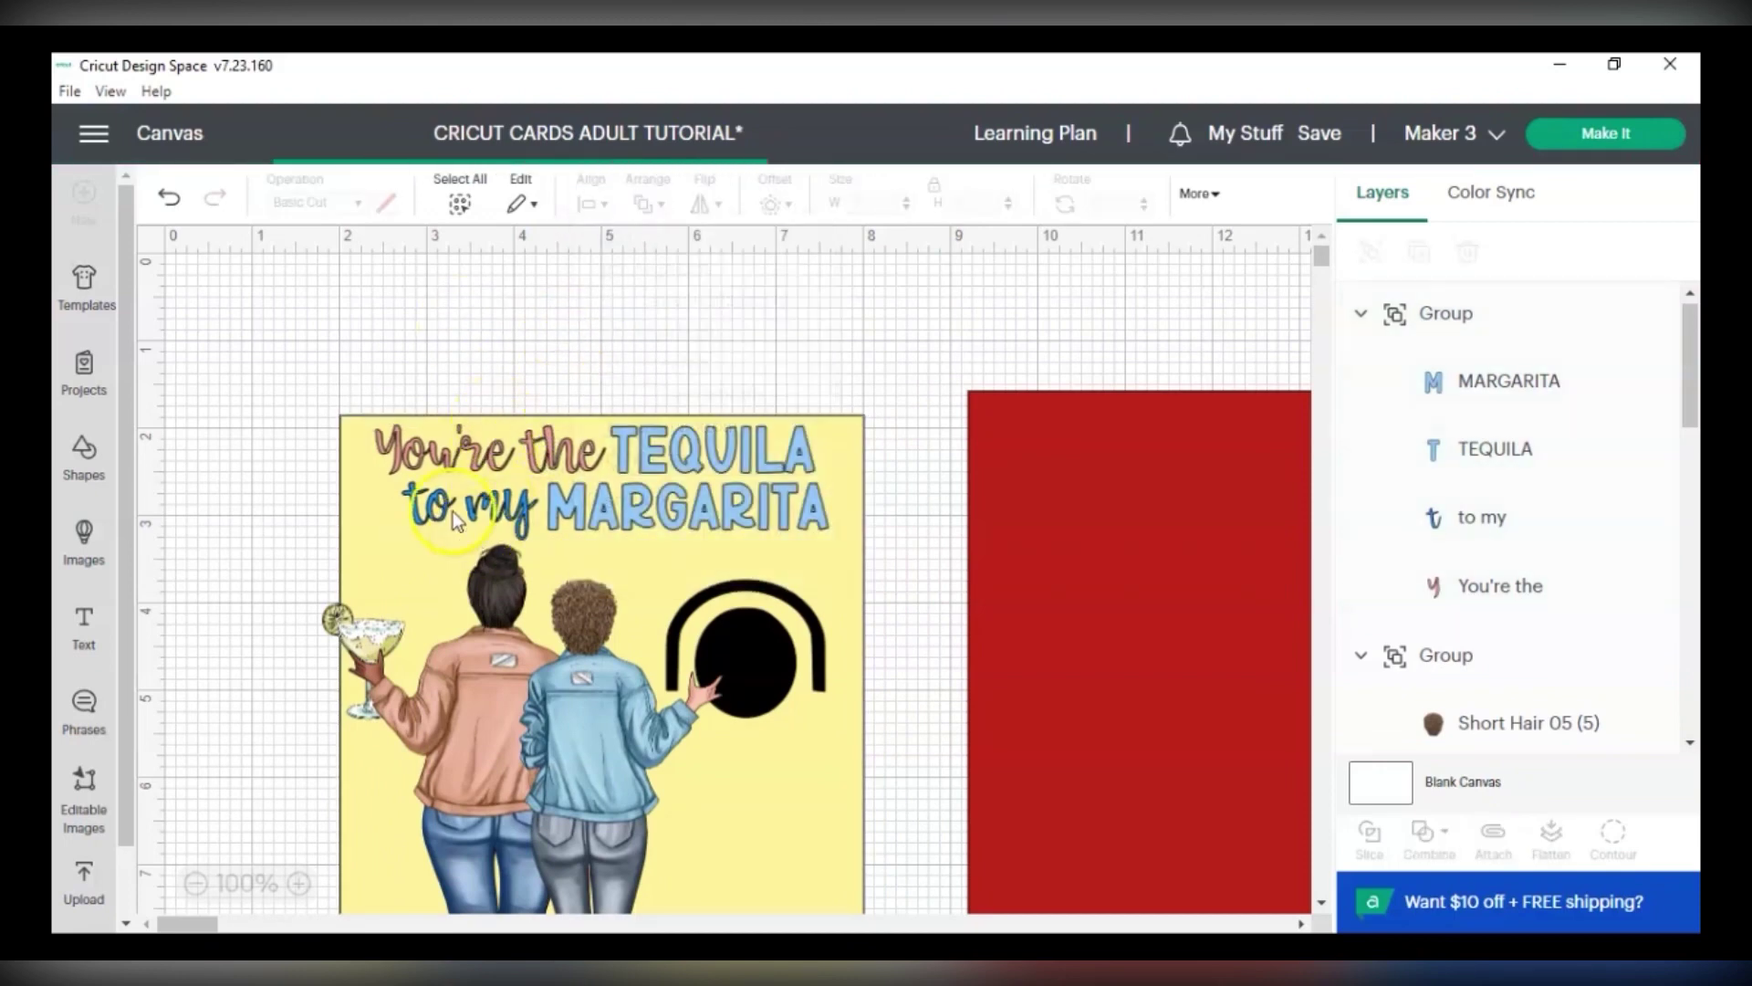
mouse_move(493, 534)
mouse_down()
mouse_move(476, 520)
mouse_move(494, 522)
mouse_up()
click(445, 369)
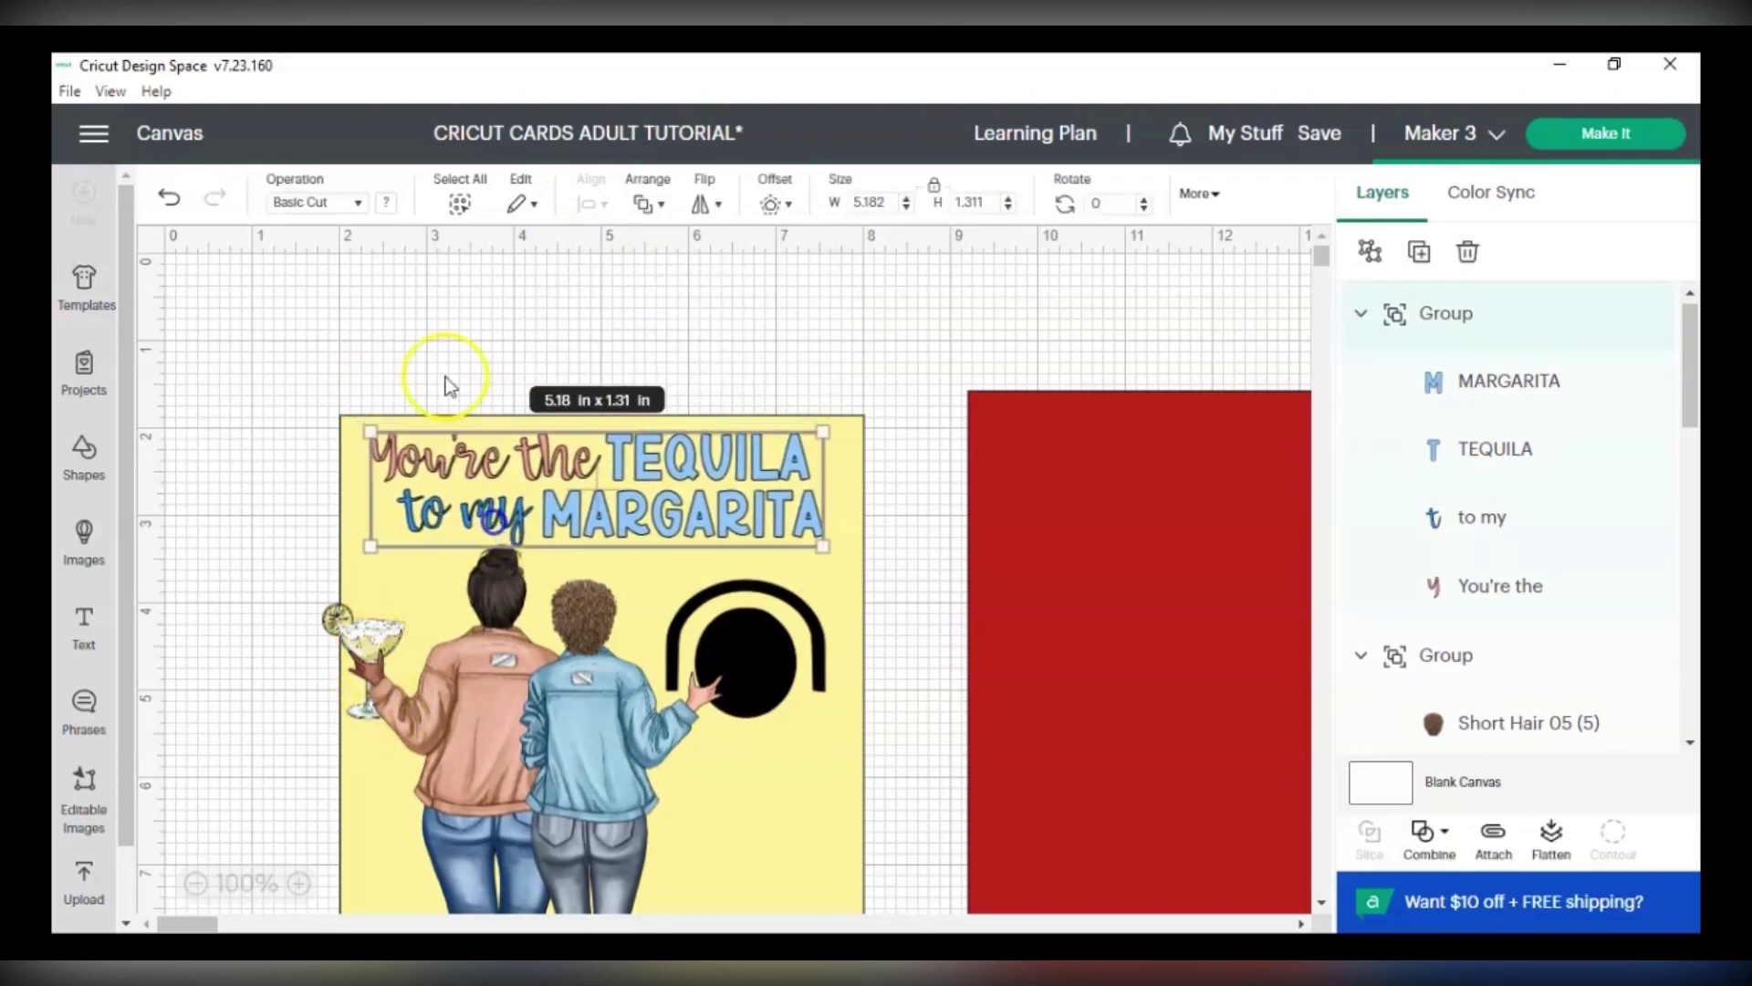
click(510, 463)
click(590, 203)
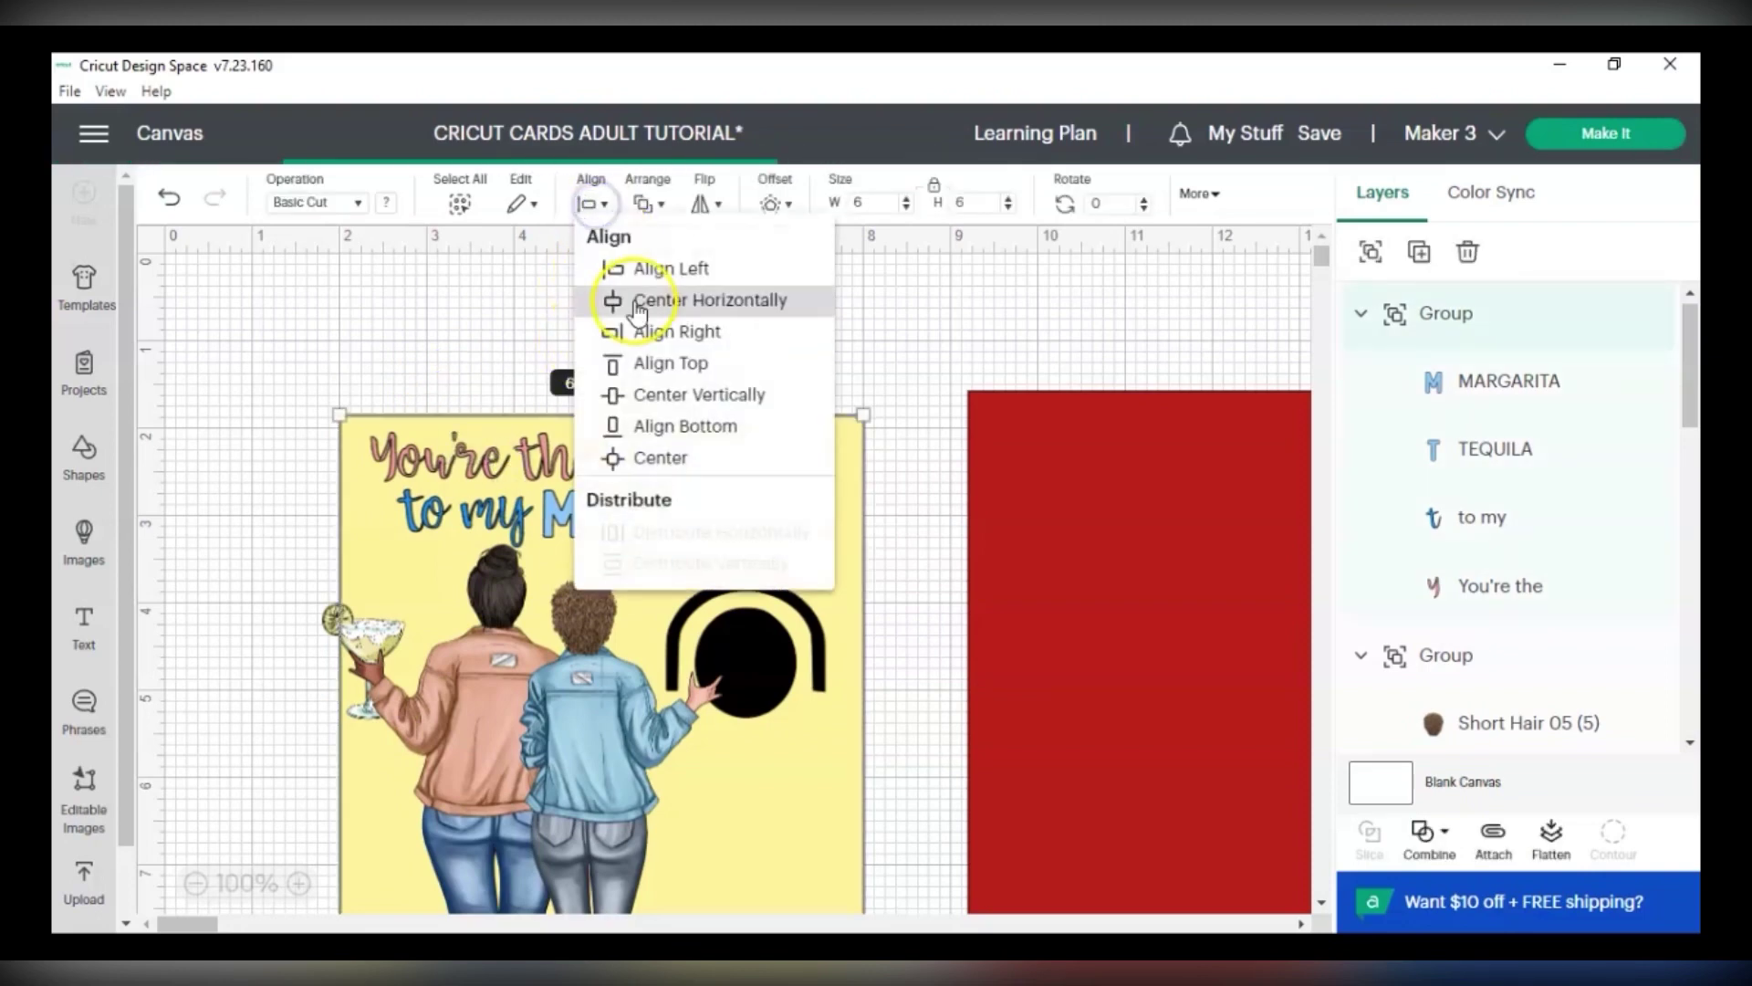
click(611, 297)
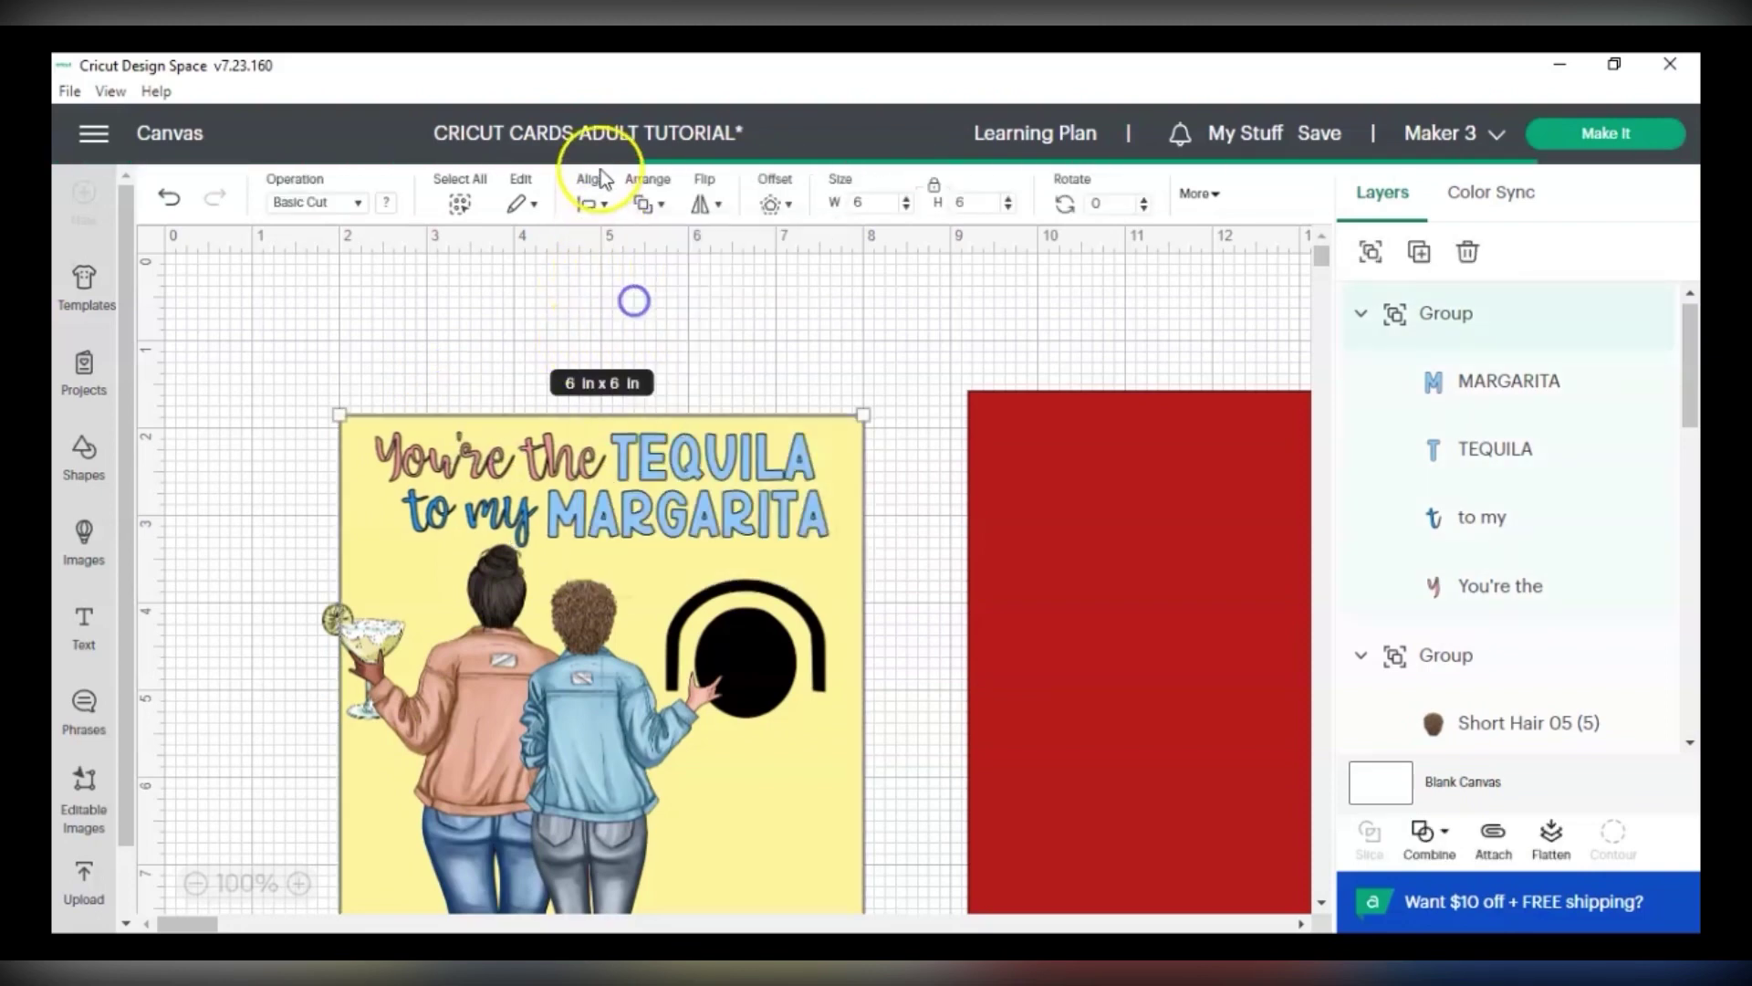
click(640, 482)
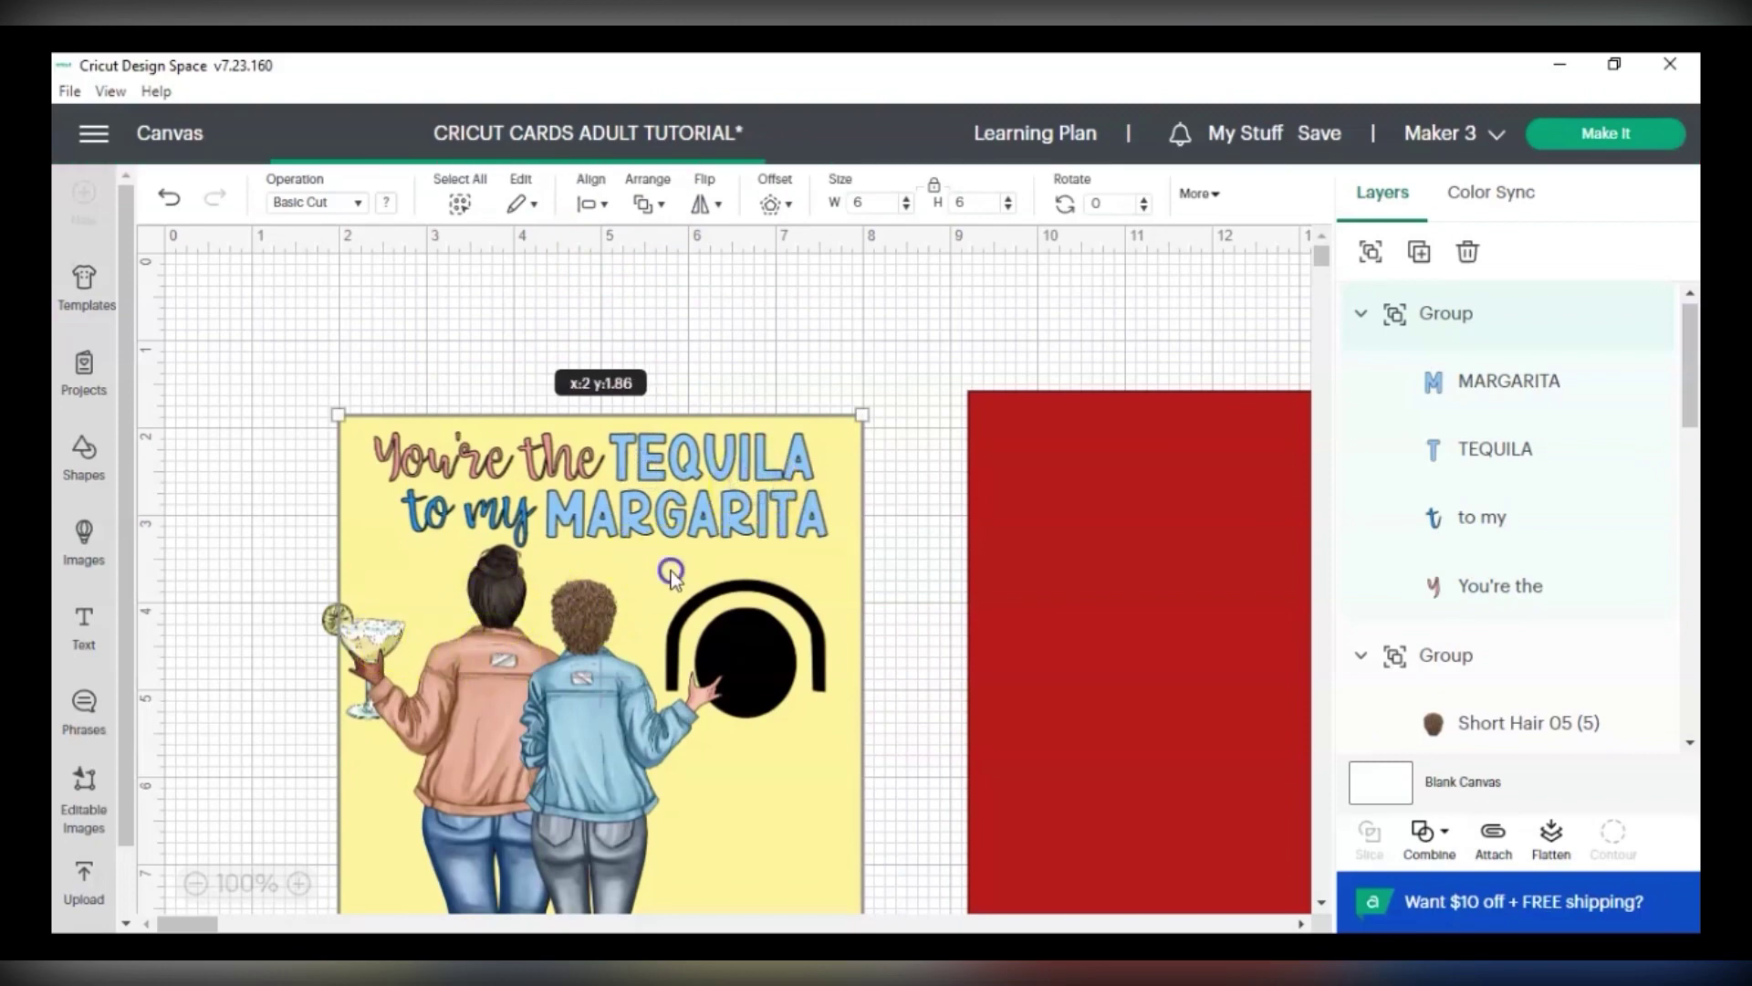
drag(670, 572, 668, 572)
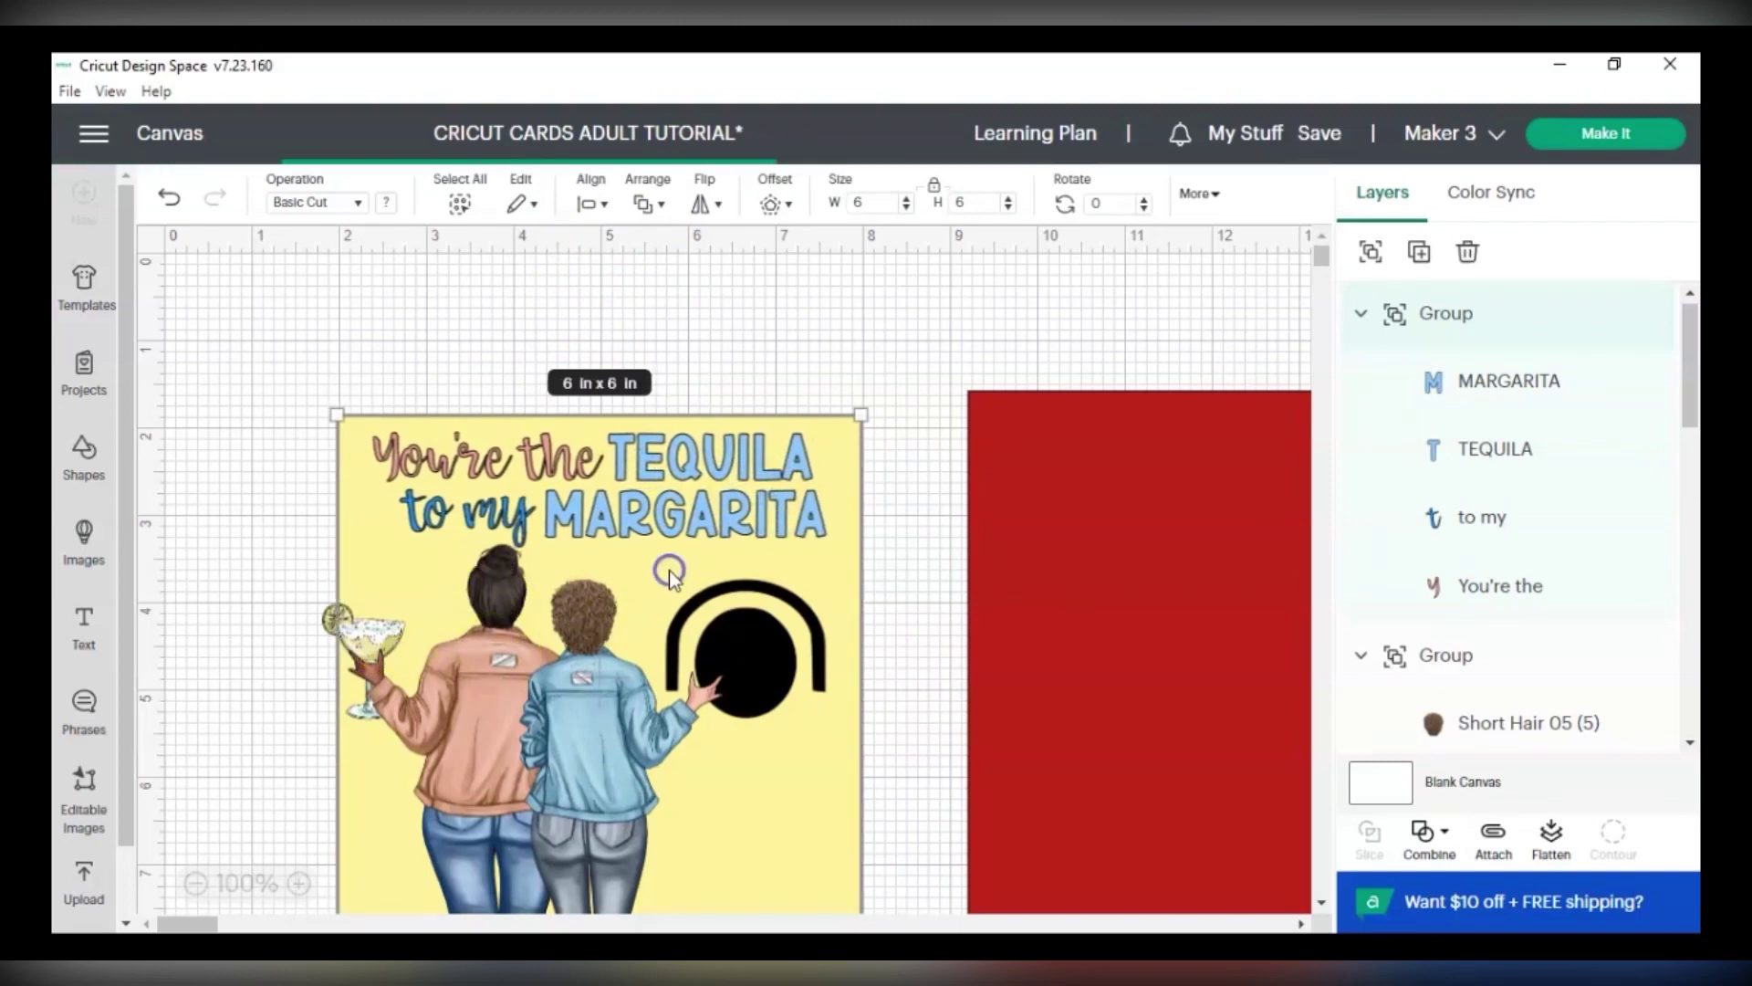
Shift the bottle arch and circle group slightly left.
scroll(751, 659, down, 2)
click(750, 659)
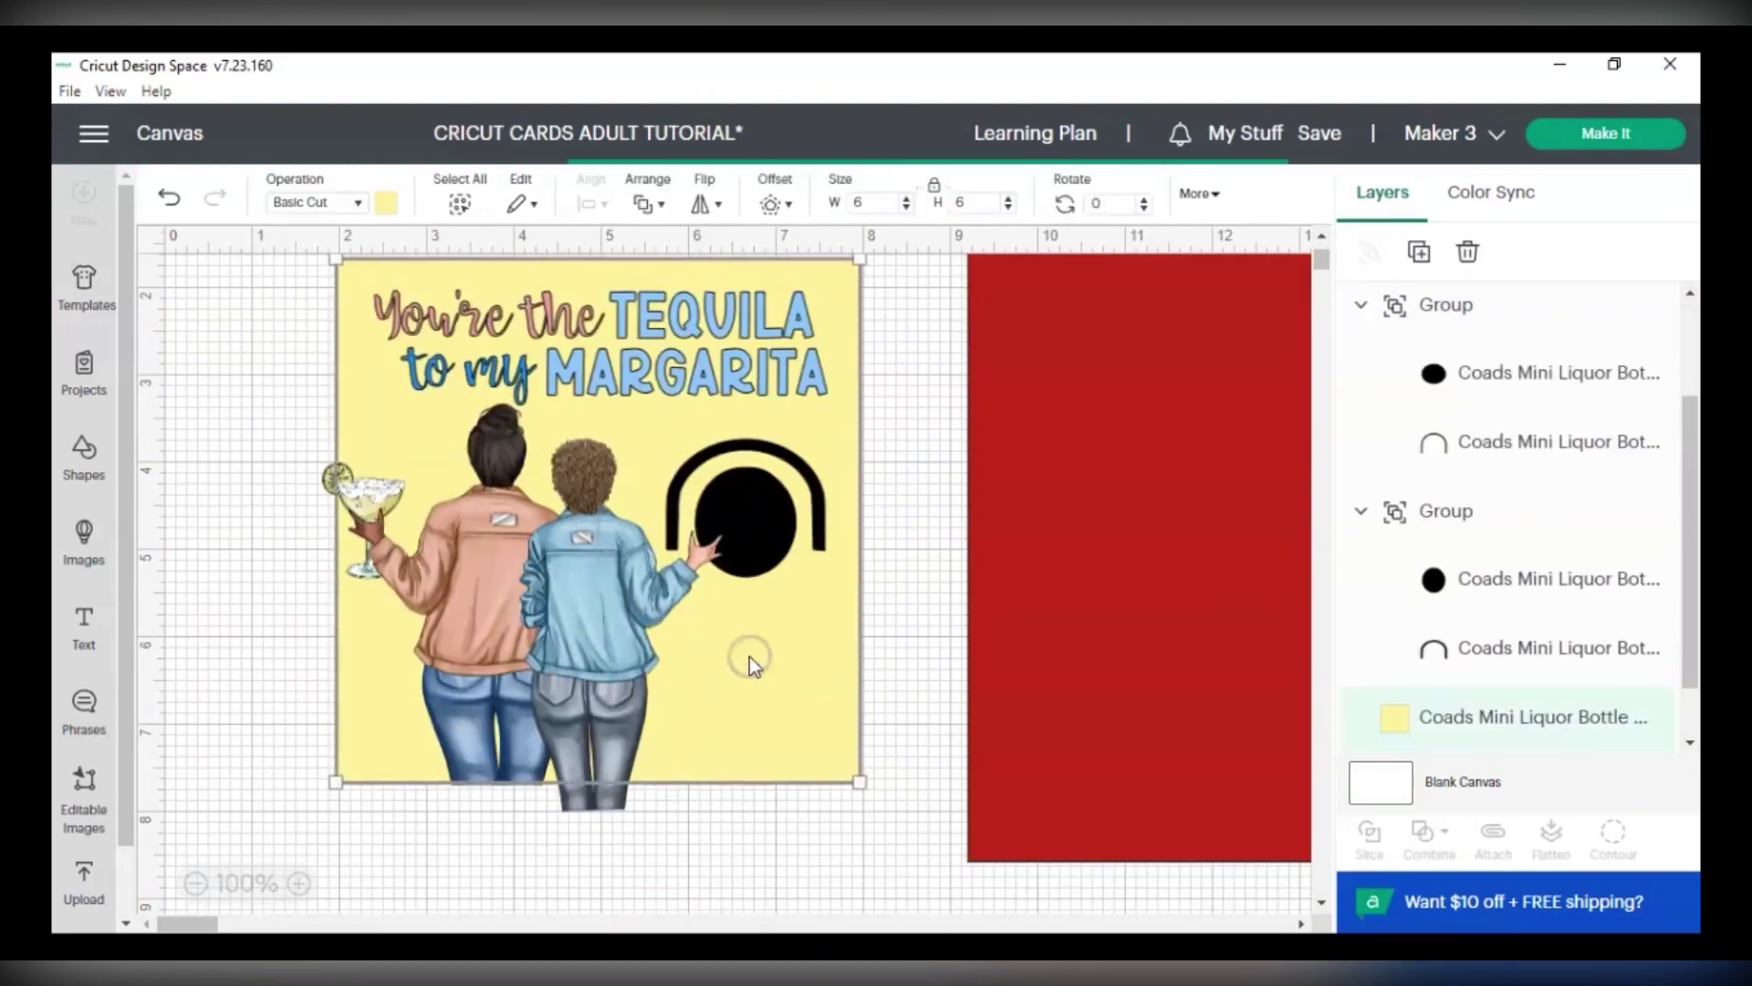
click(1472, 528)
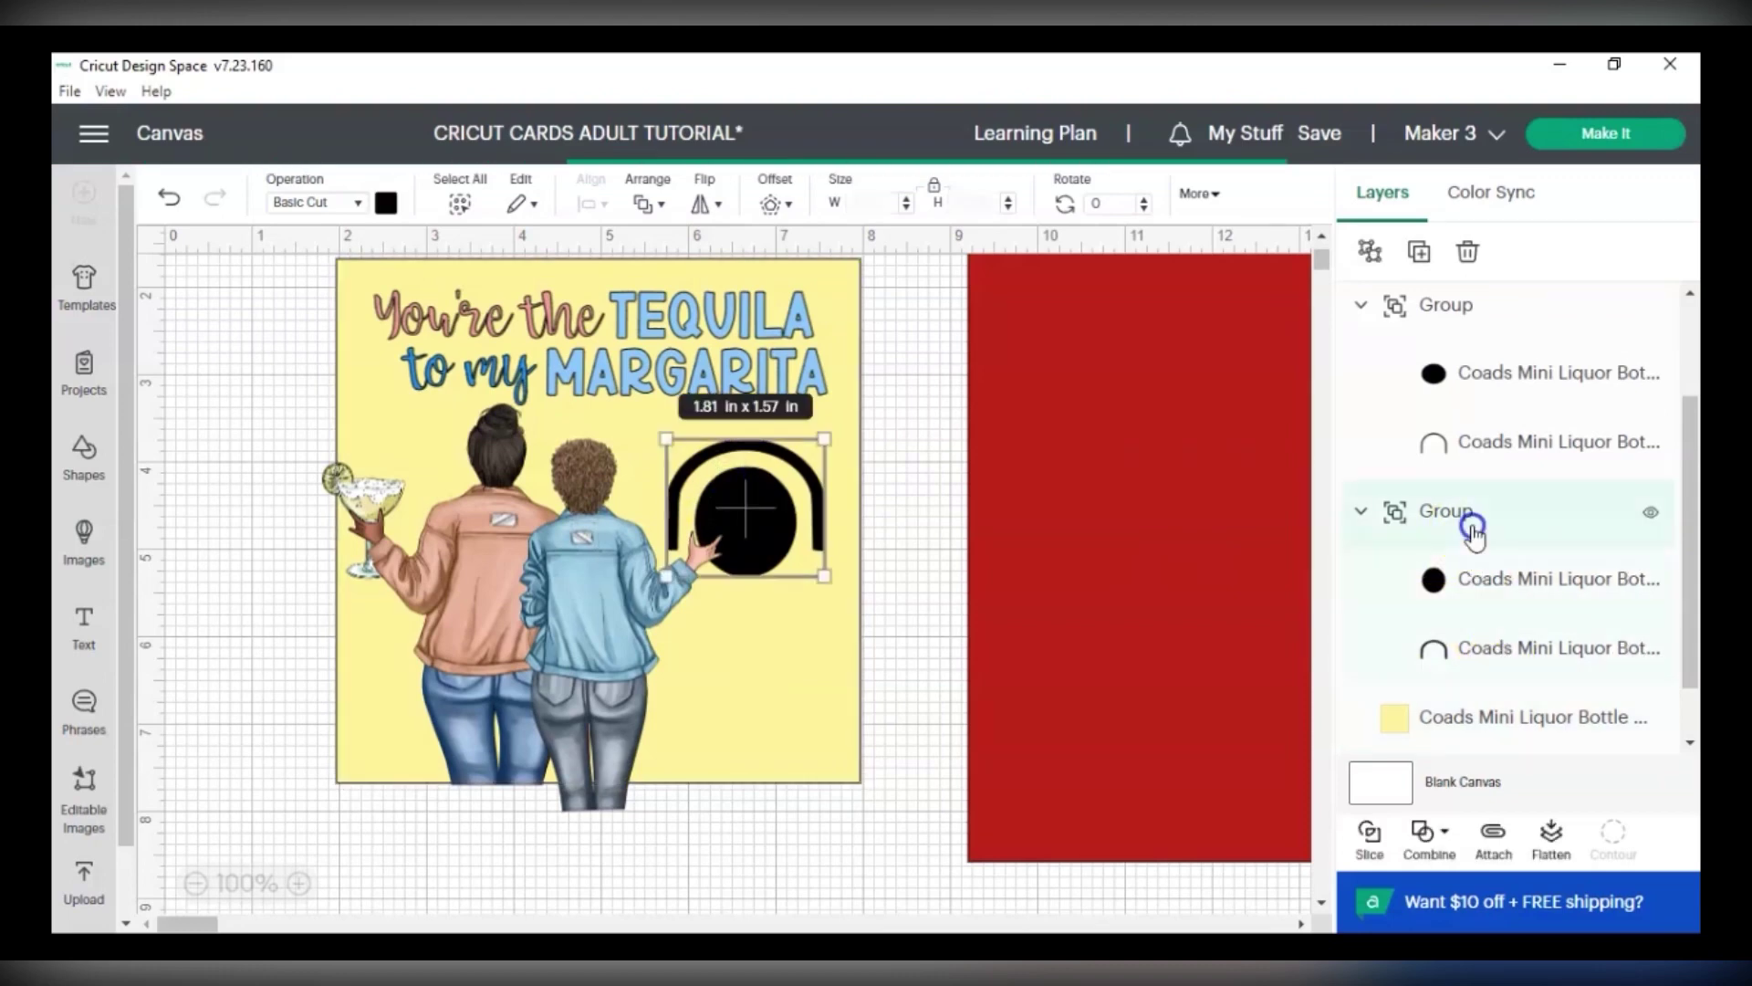
mouse_move(741, 516)
mouse_down()
mouse_move(759, 508)
mouse_move(738, 520)
mouse_up()
scroll(1515, 457, up, 3)
click(1529, 316)
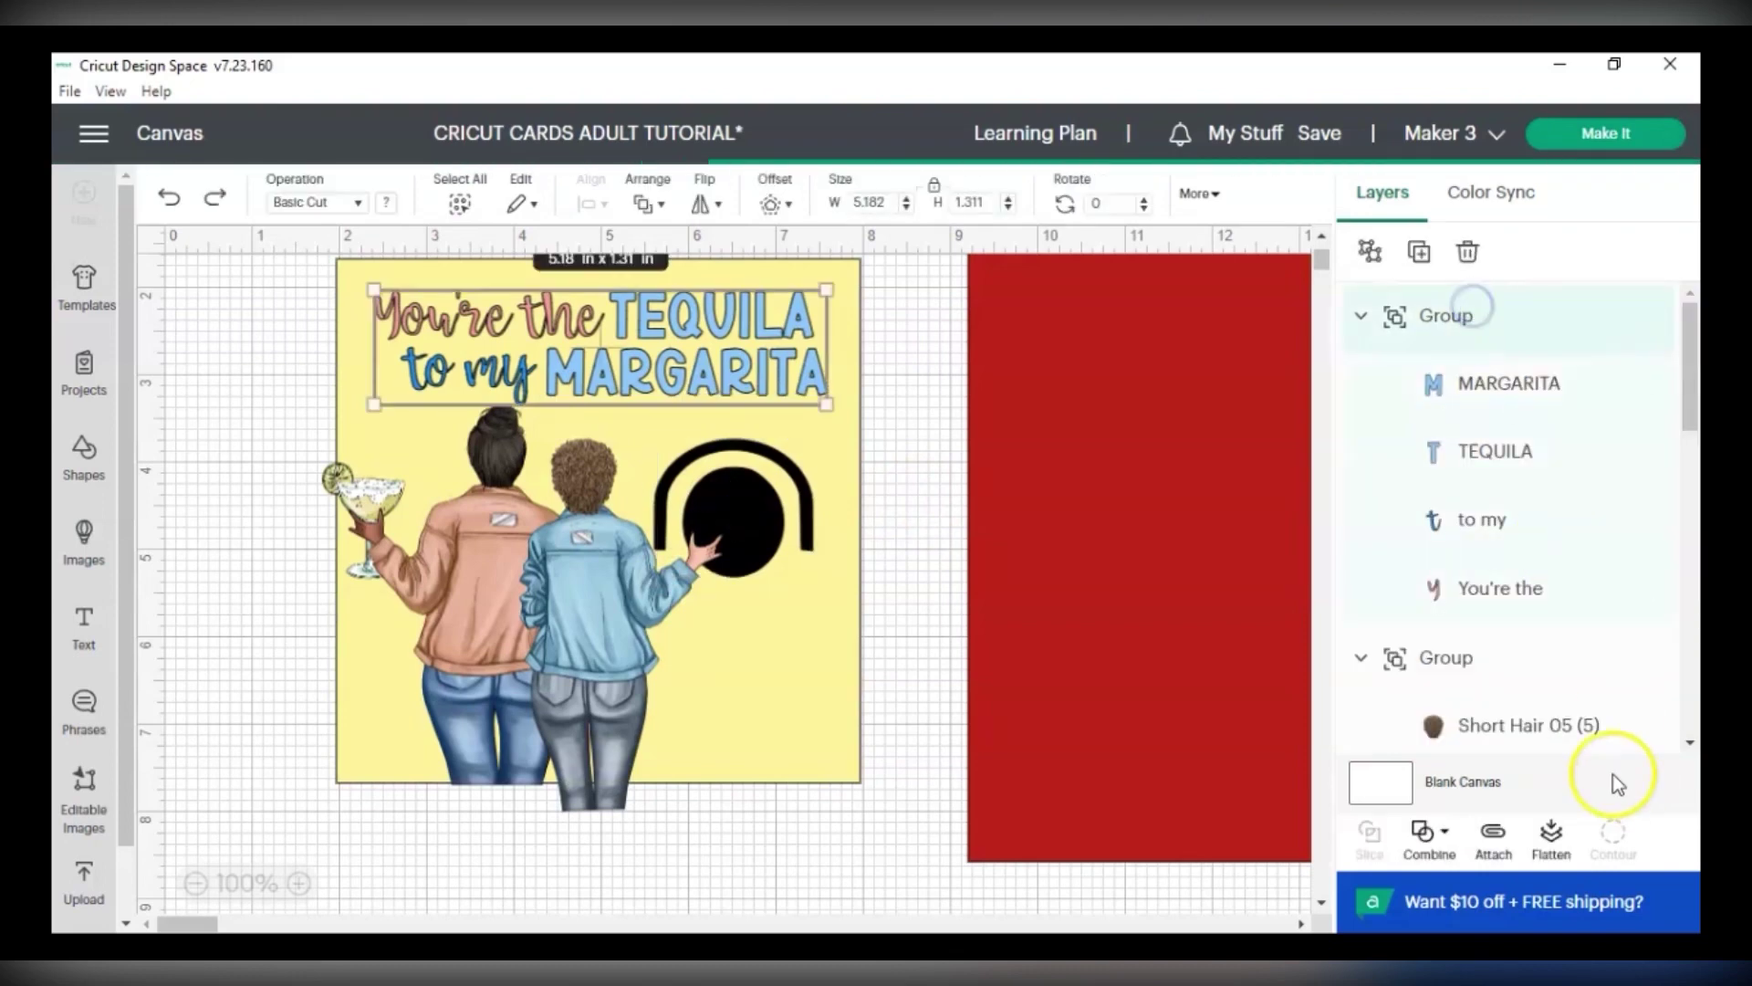
Flatten the title and figure groups, then attach the yellow card into one 6 x 6 in layer.
click(1550, 834)
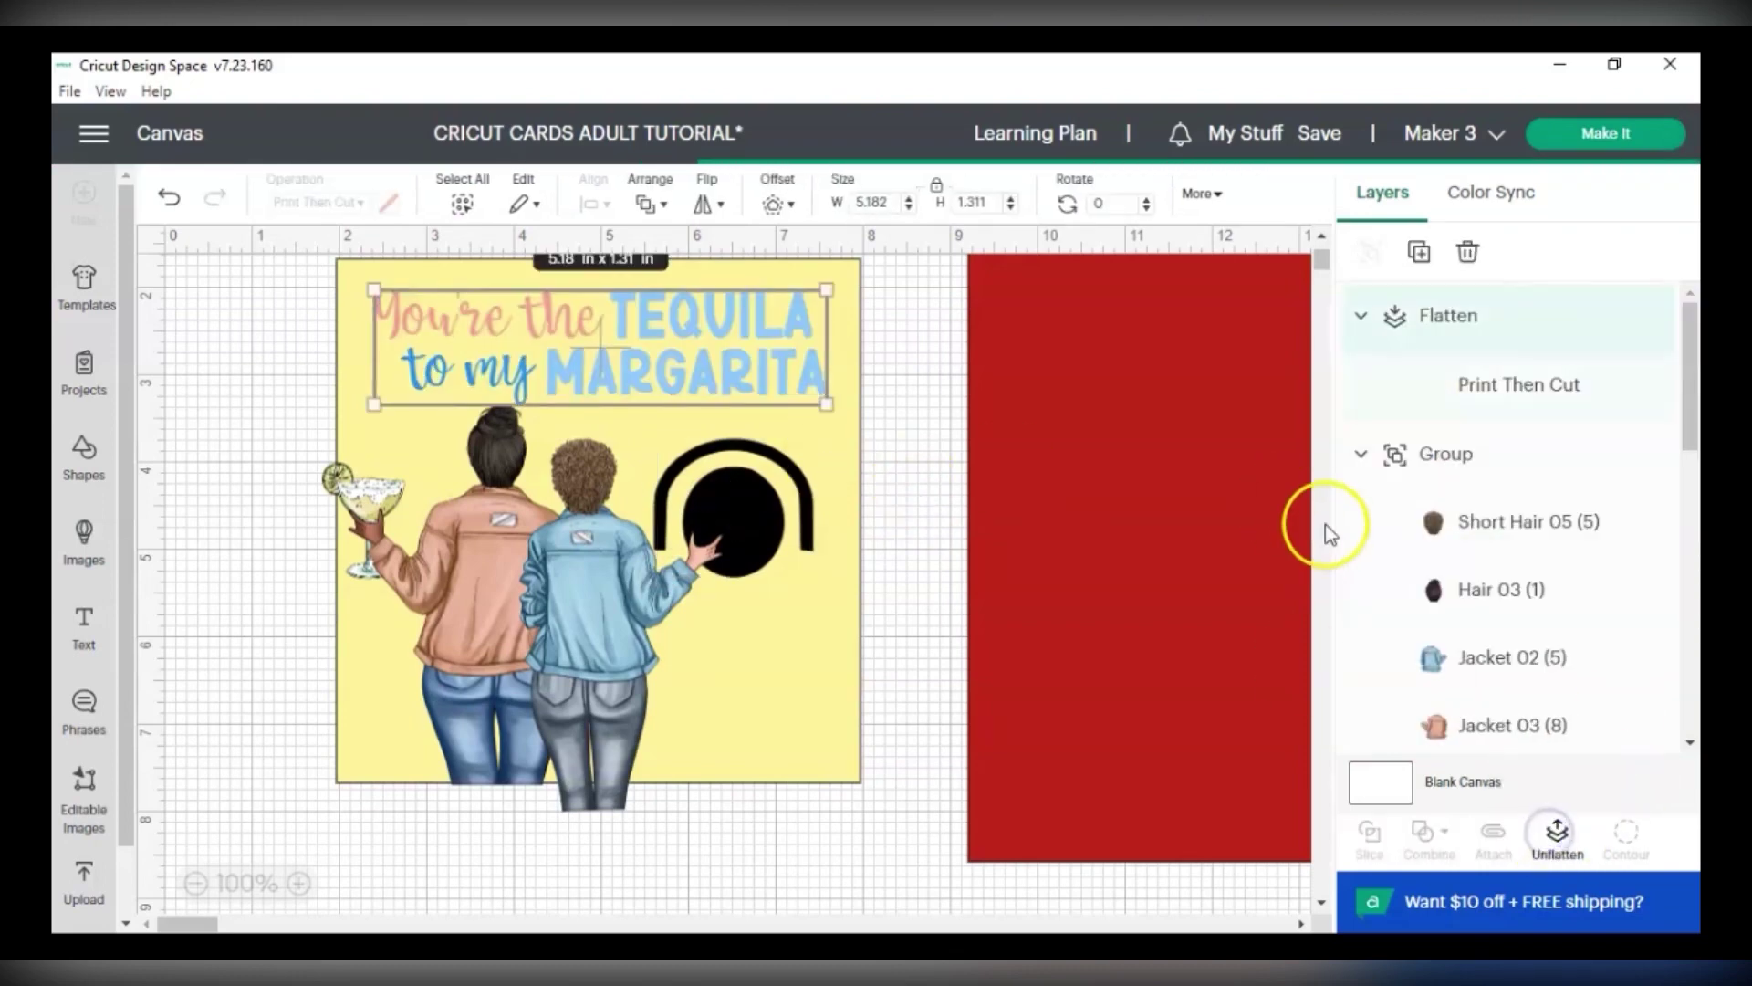
click(1463, 458)
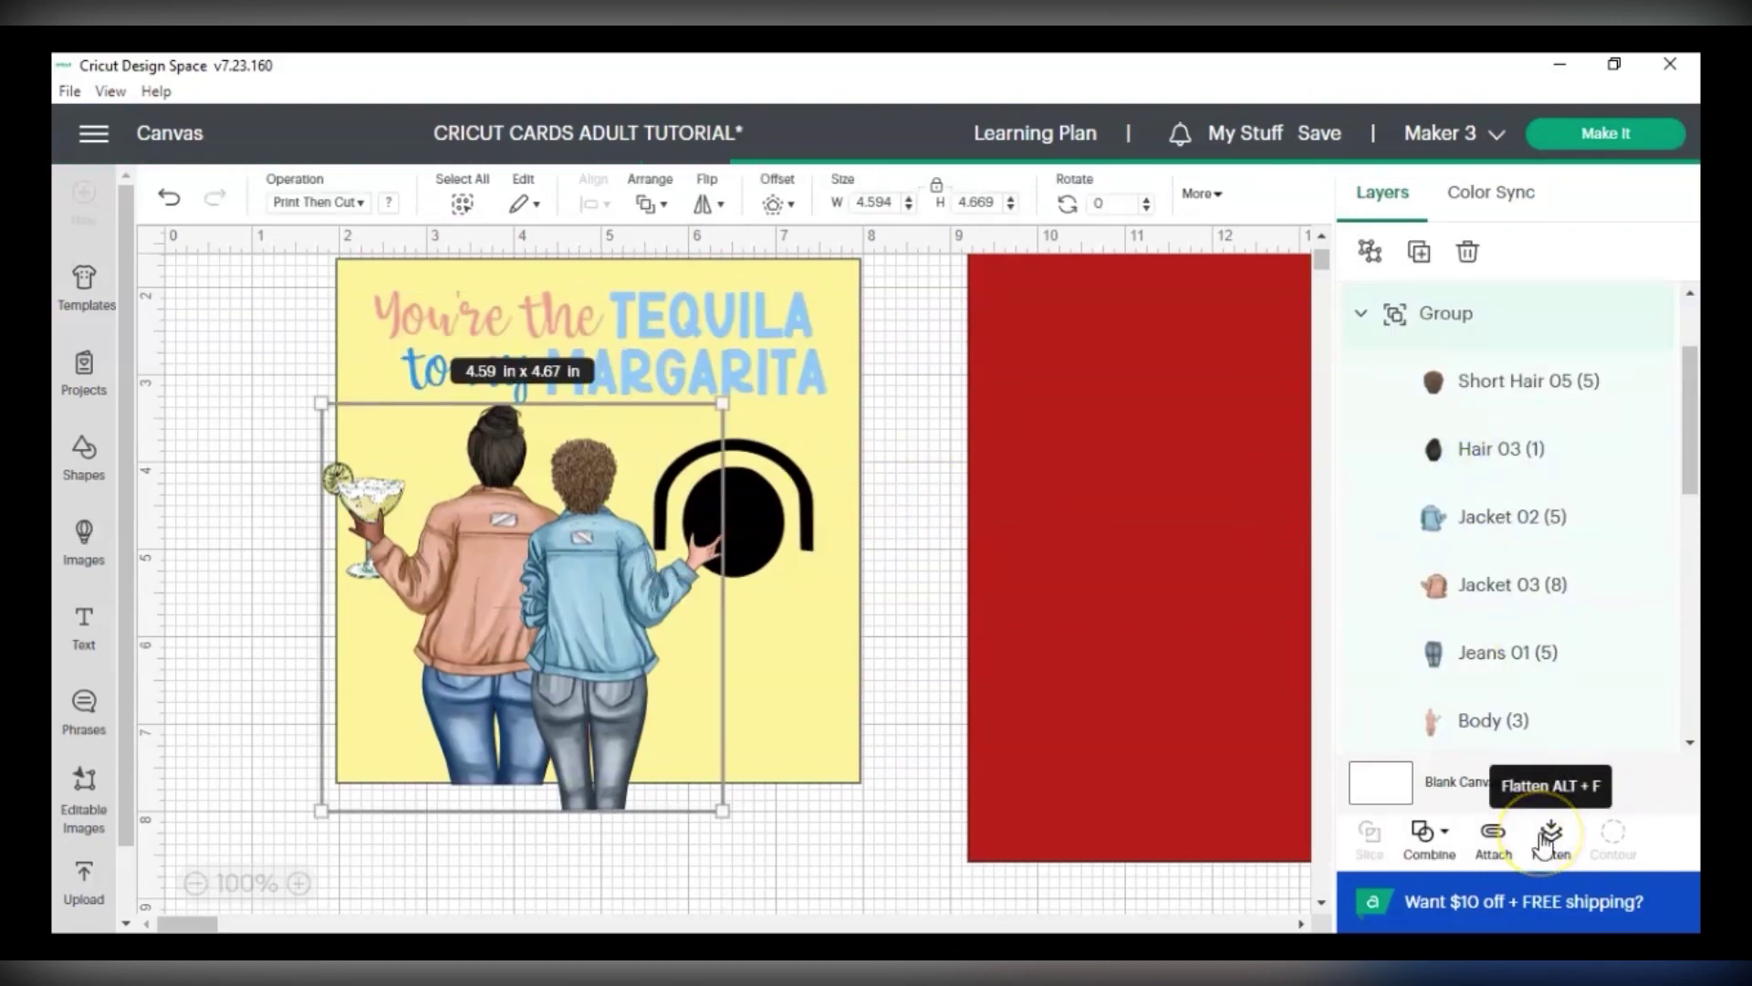
click(1542, 844)
click(761, 491)
key(ctrl+z)
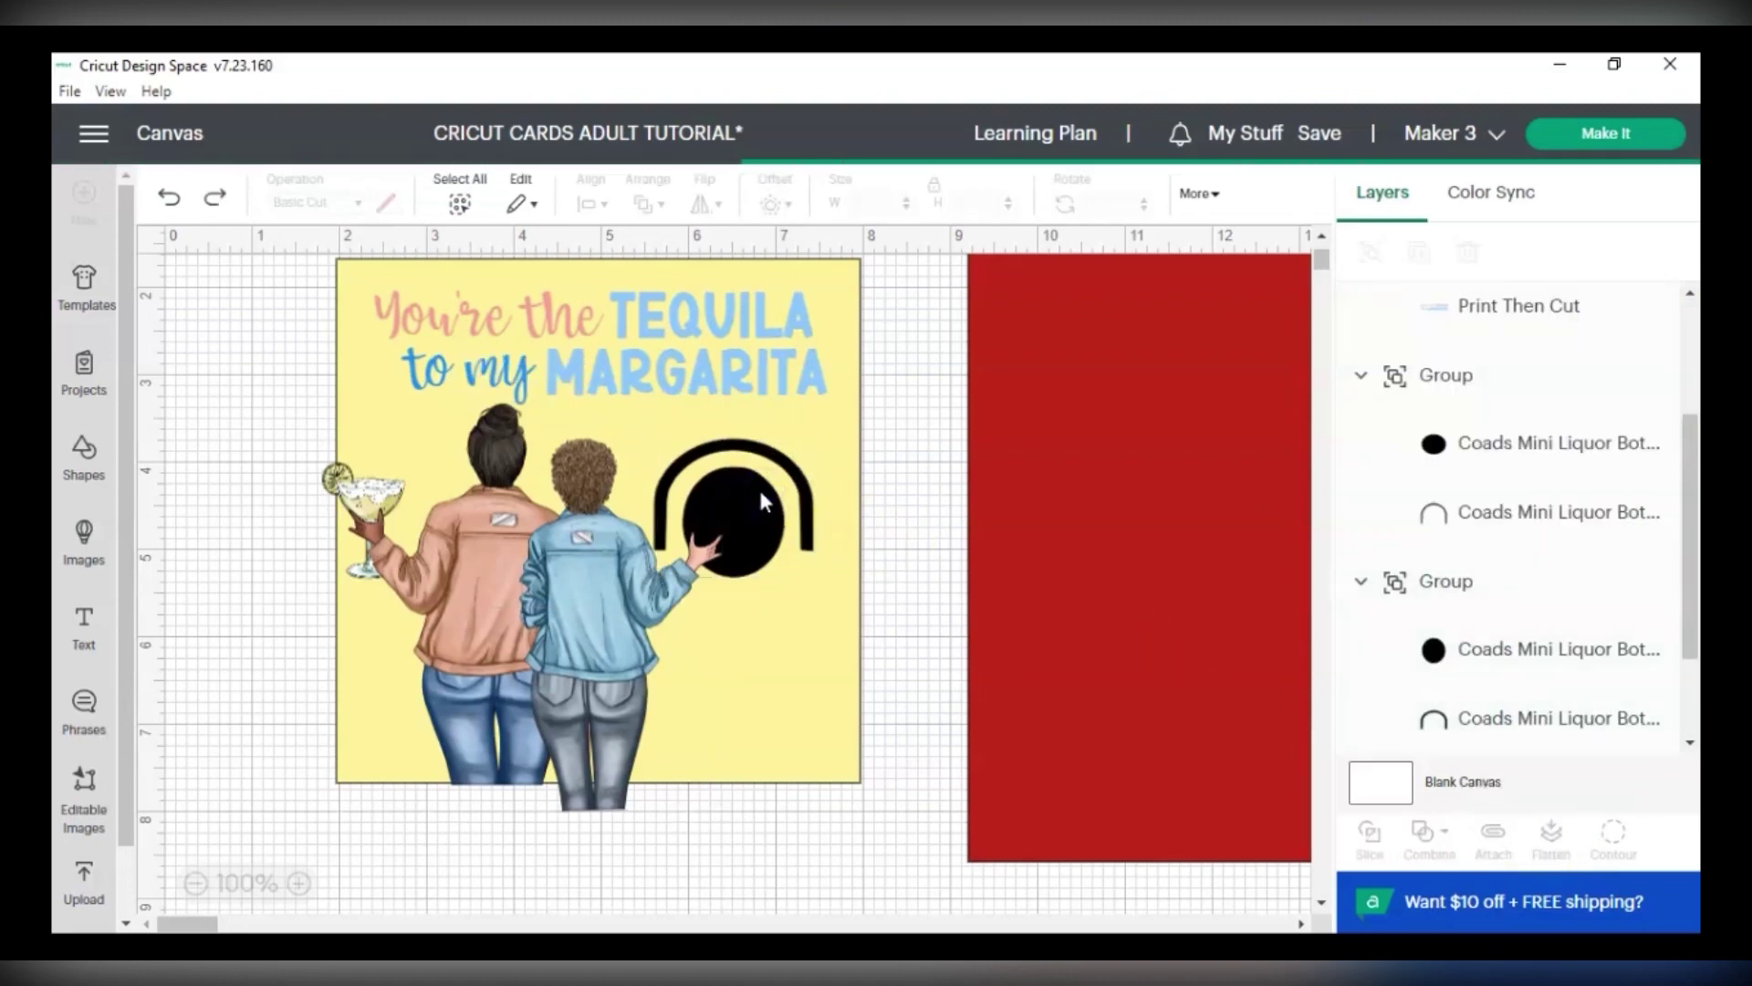
drag(896, 798, 207, 243)
scroll(1466, 704, up, 3)
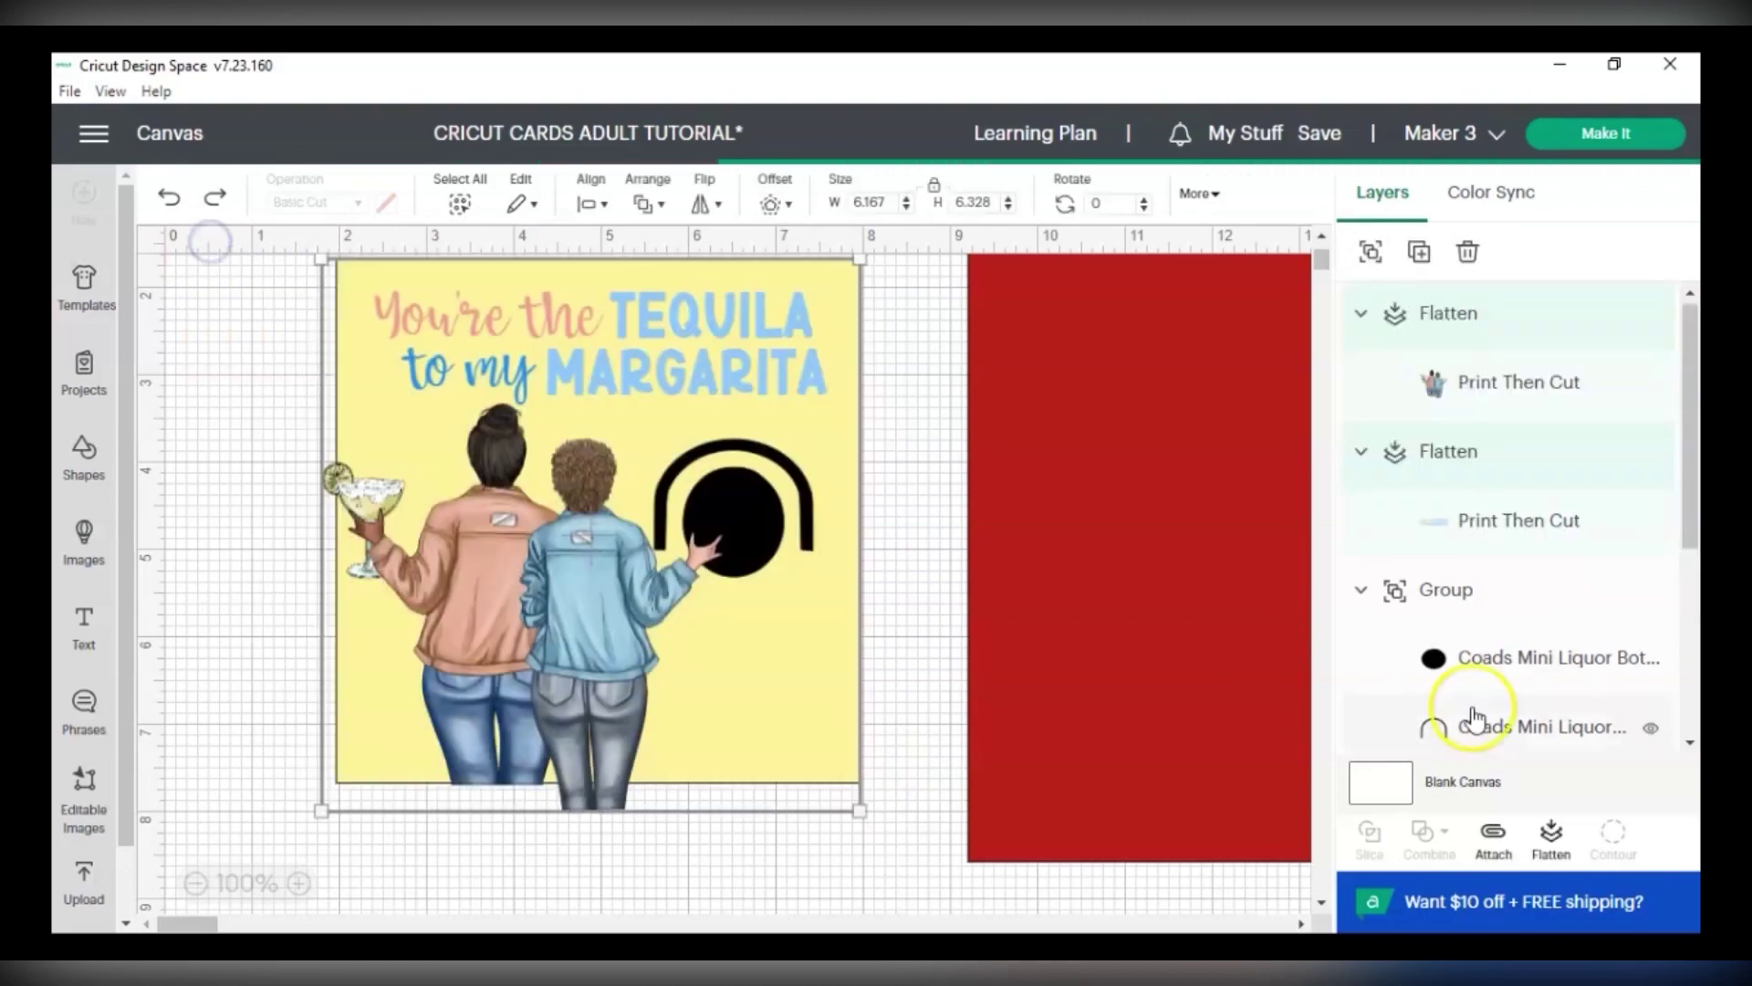
click(1497, 838)
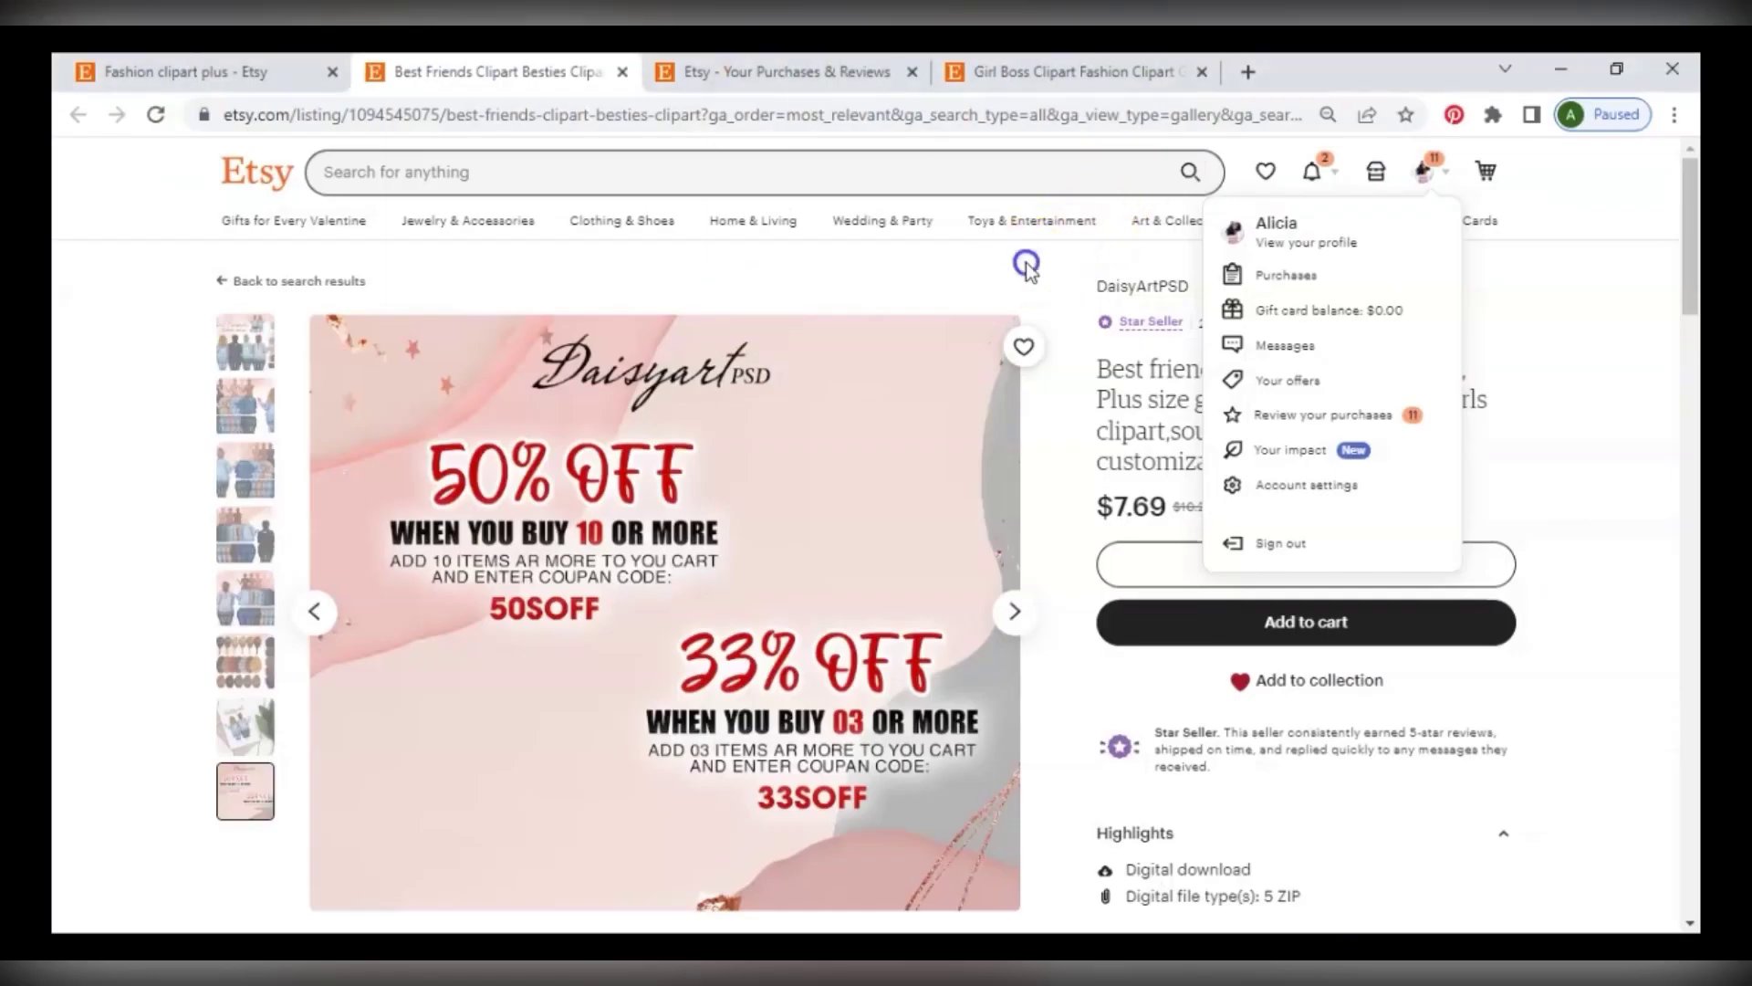
Show the clothed-figures sheet in the listing gallery and minimise the GIRLFRIENDS CLIPART folder.
click(1026, 265)
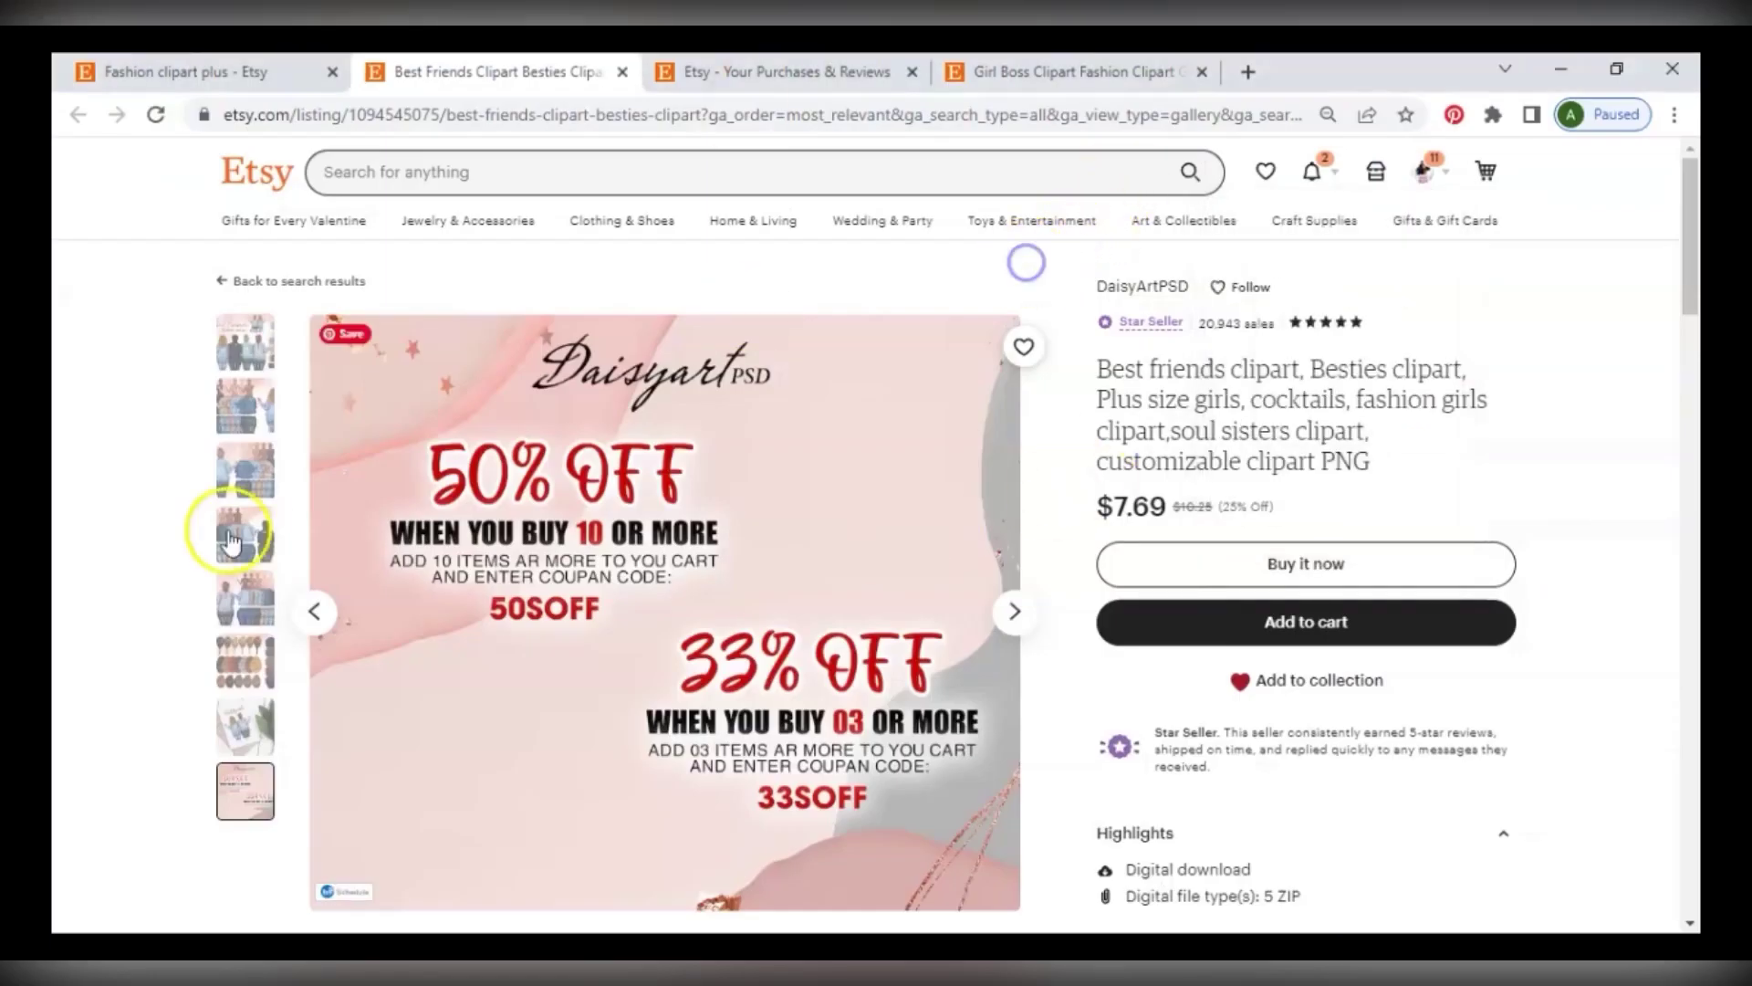
click(240, 411)
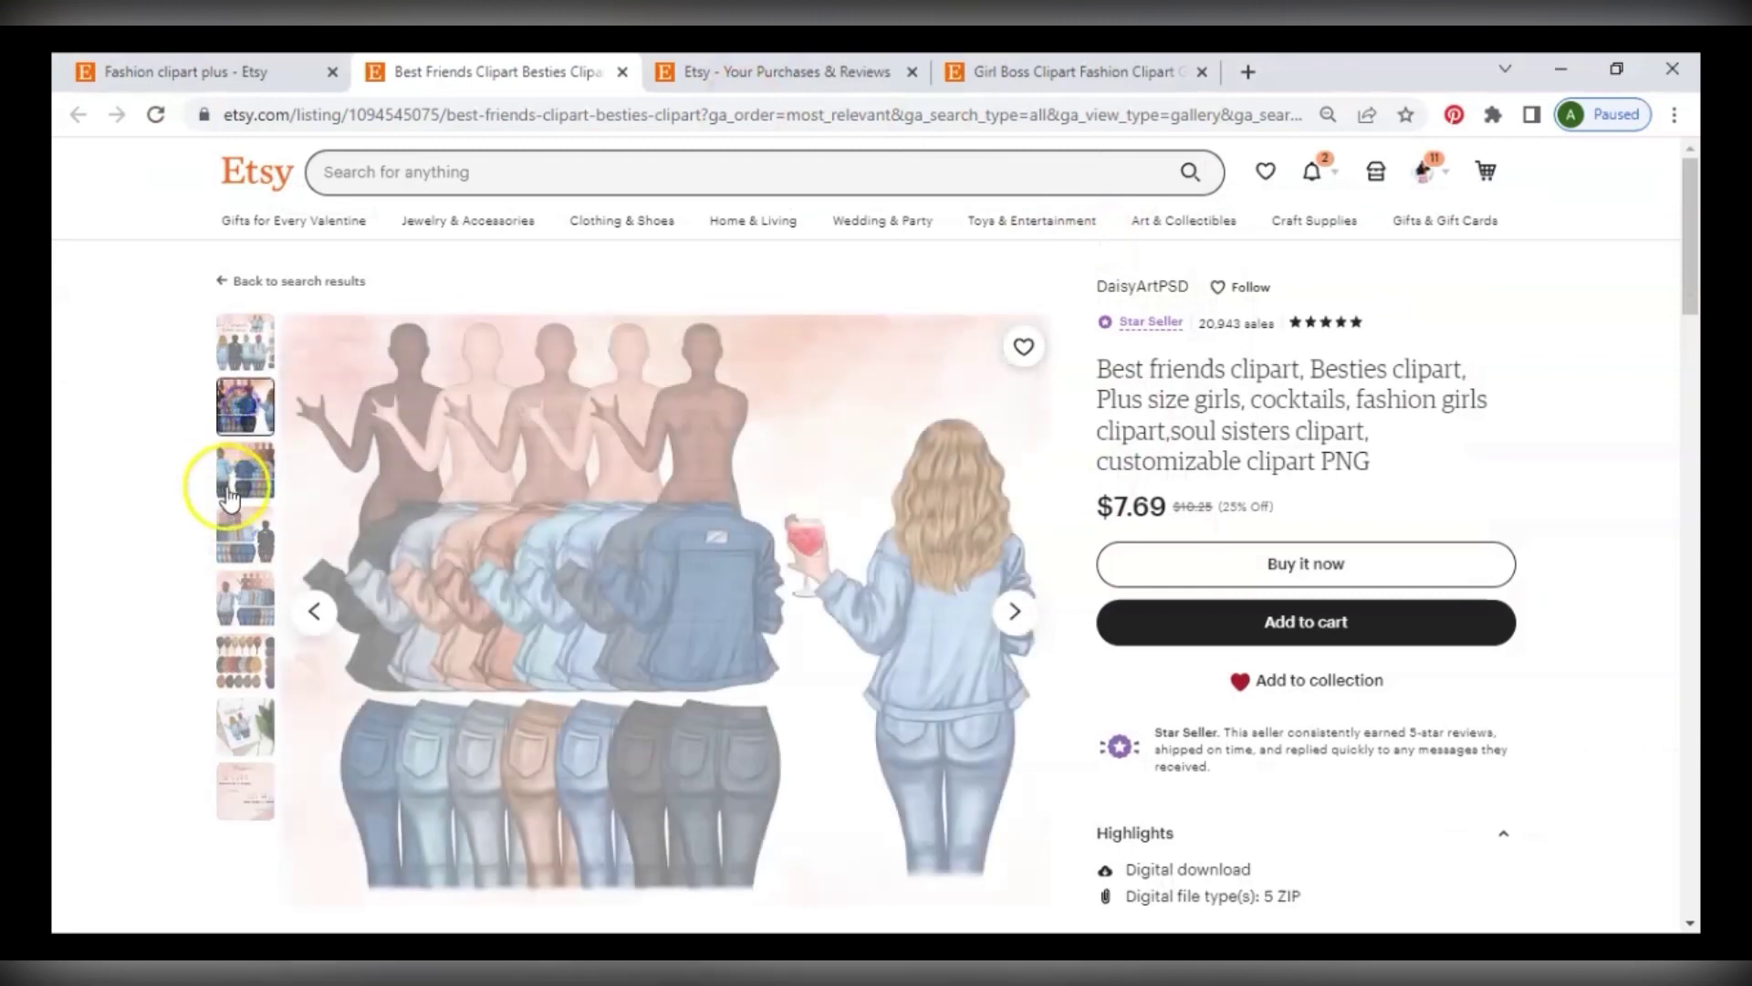
click(223, 474)
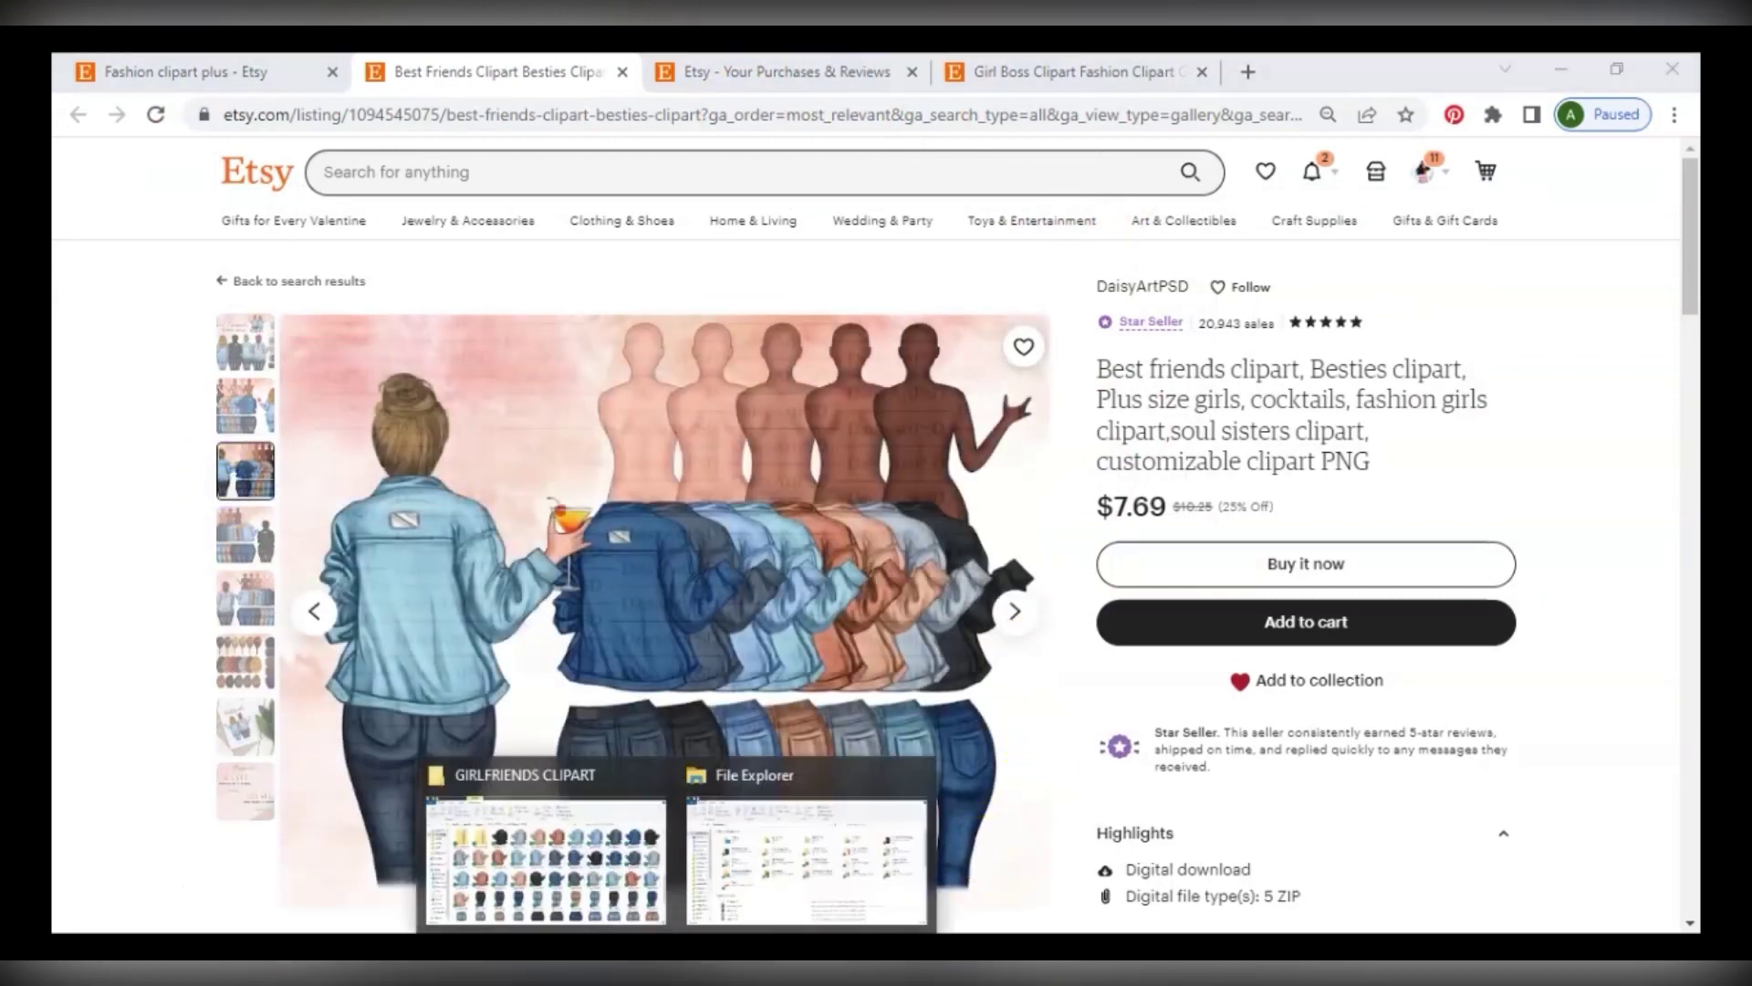
click(803, 840)
click(1557, 67)
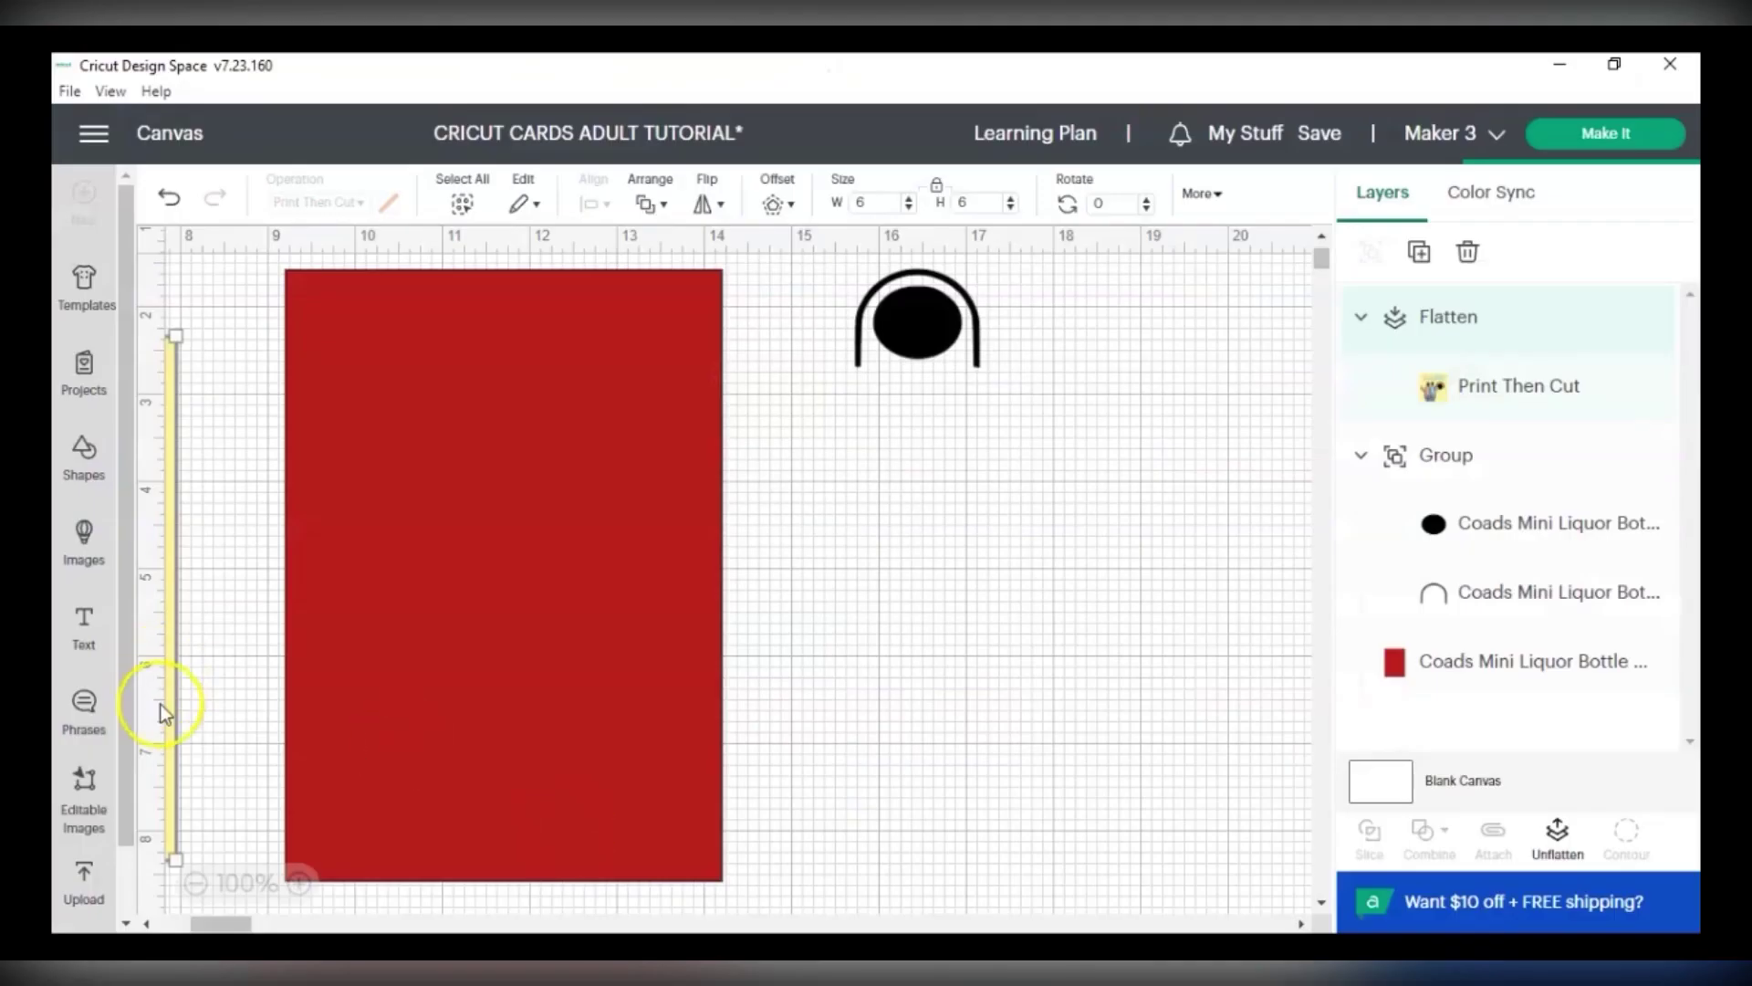
Upload image 15 from Folder №48 to the canvas as a complex print-then-cut image.
click(82, 886)
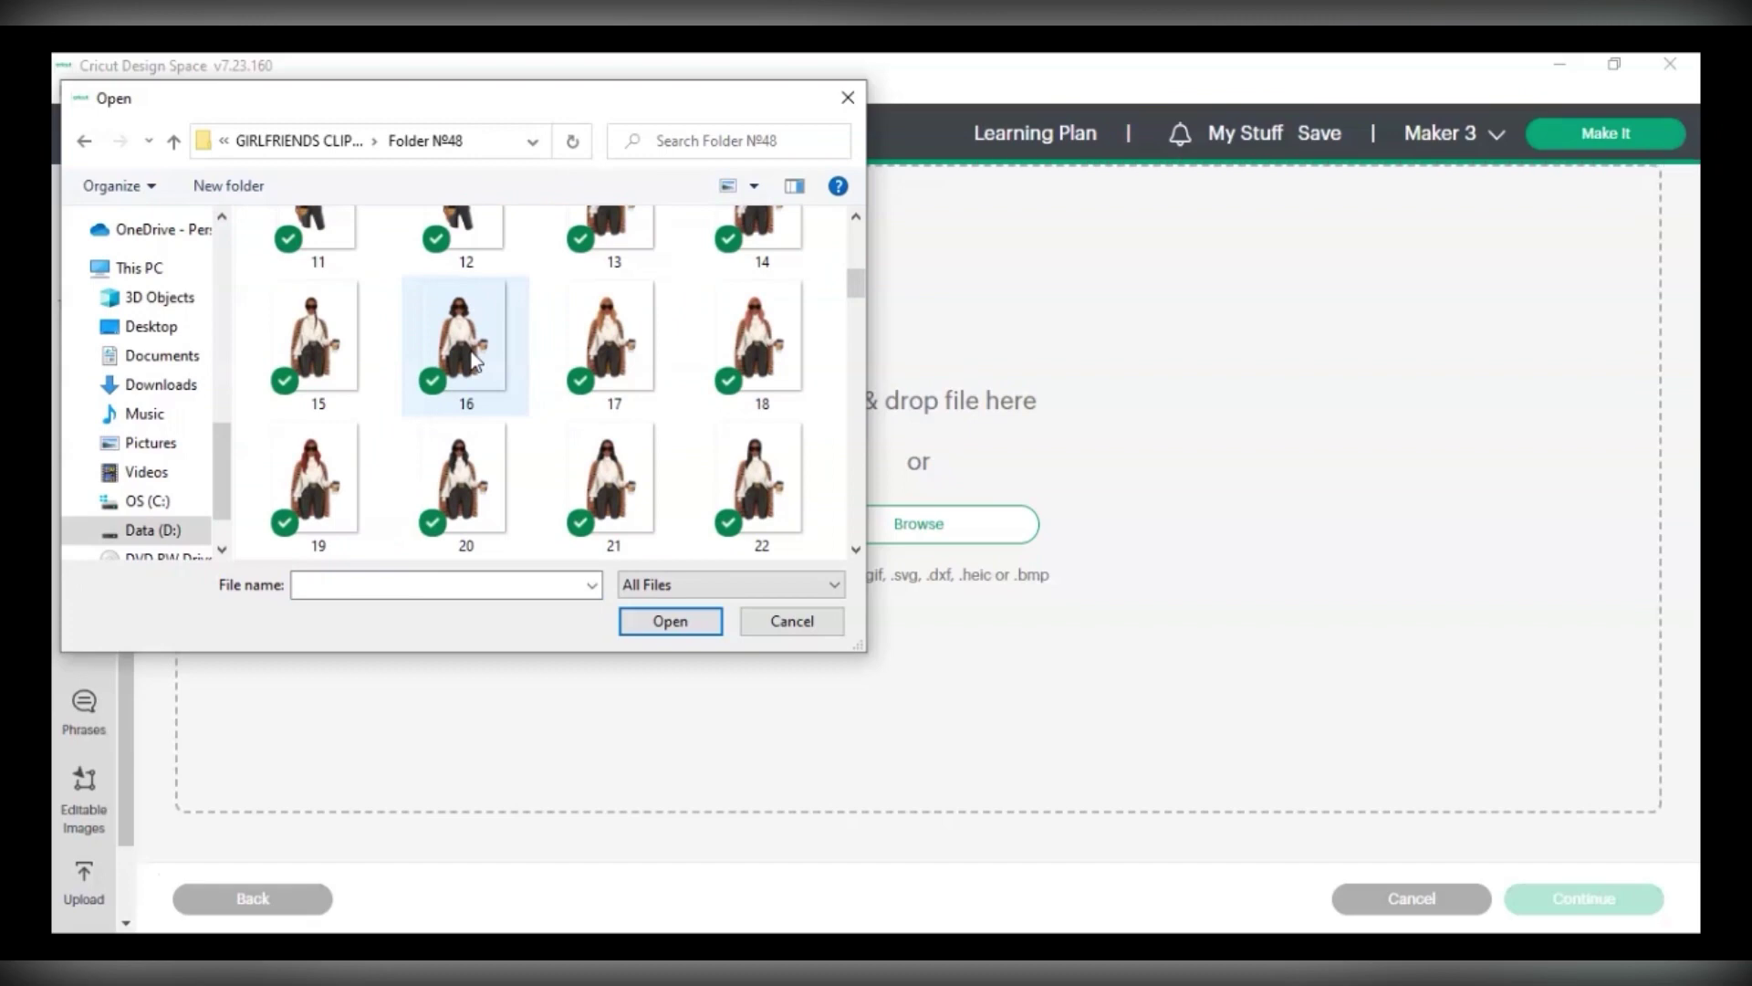
double_click(333, 361)
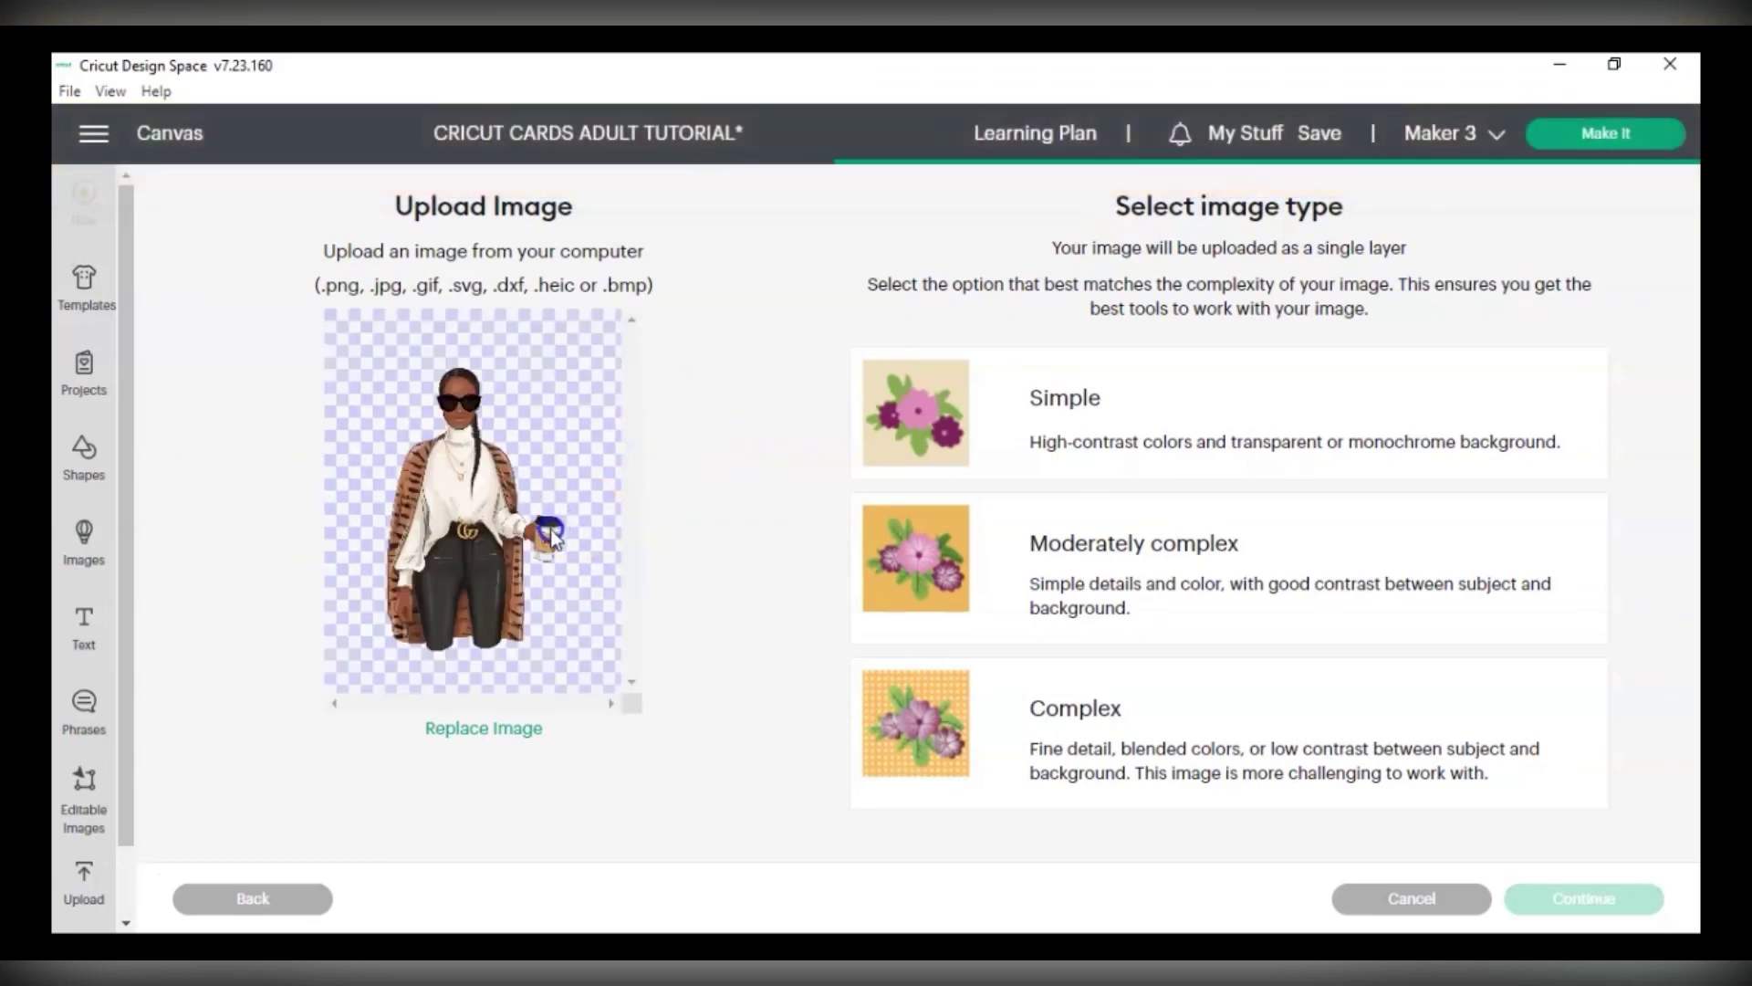
click(1020, 721)
click(1563, 900)
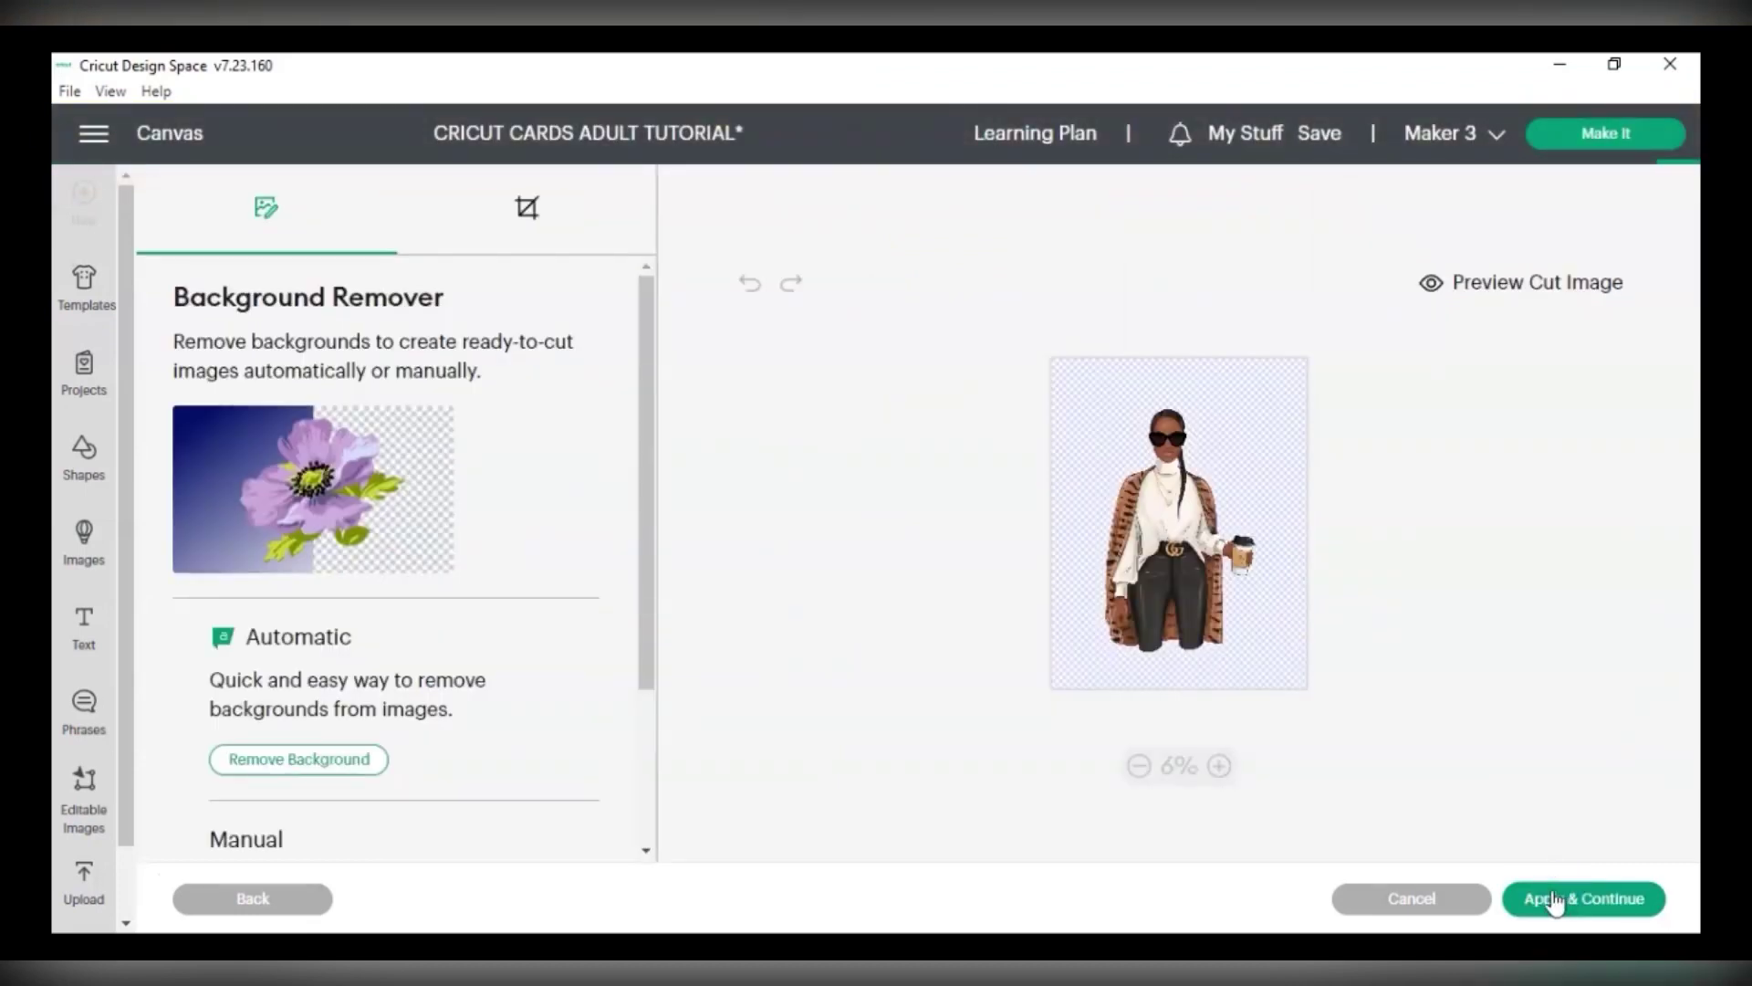
click(1549, 898)
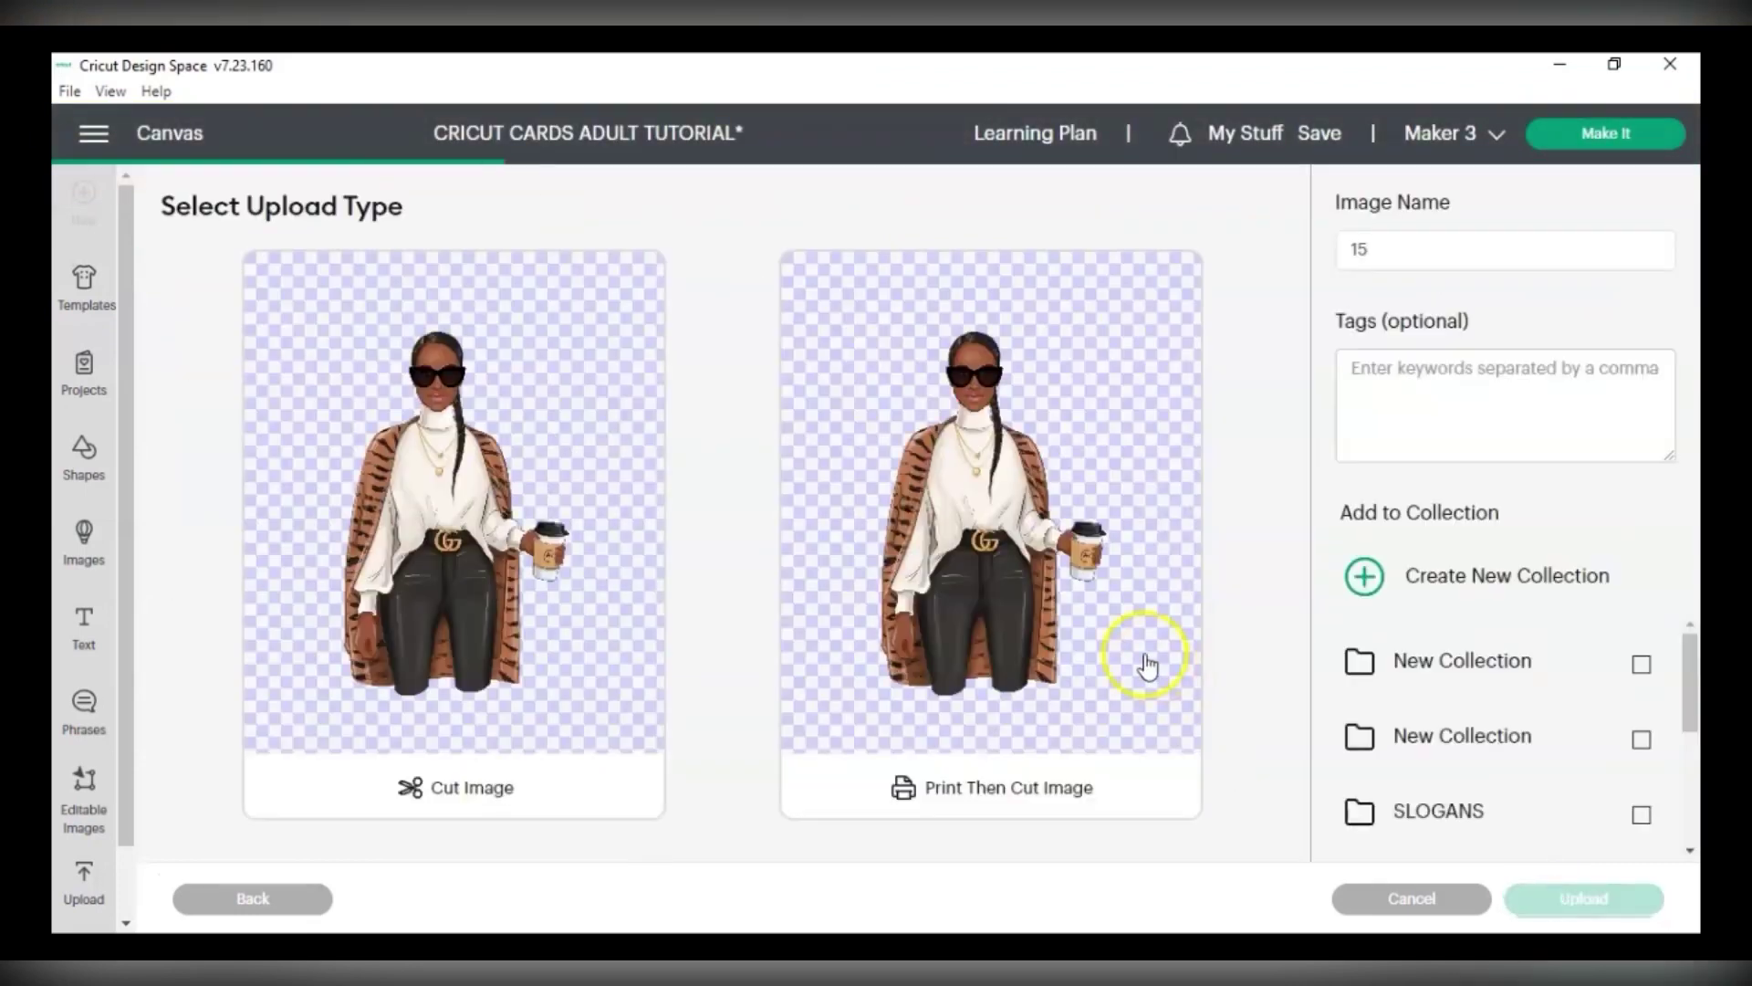
click(1011, 576)
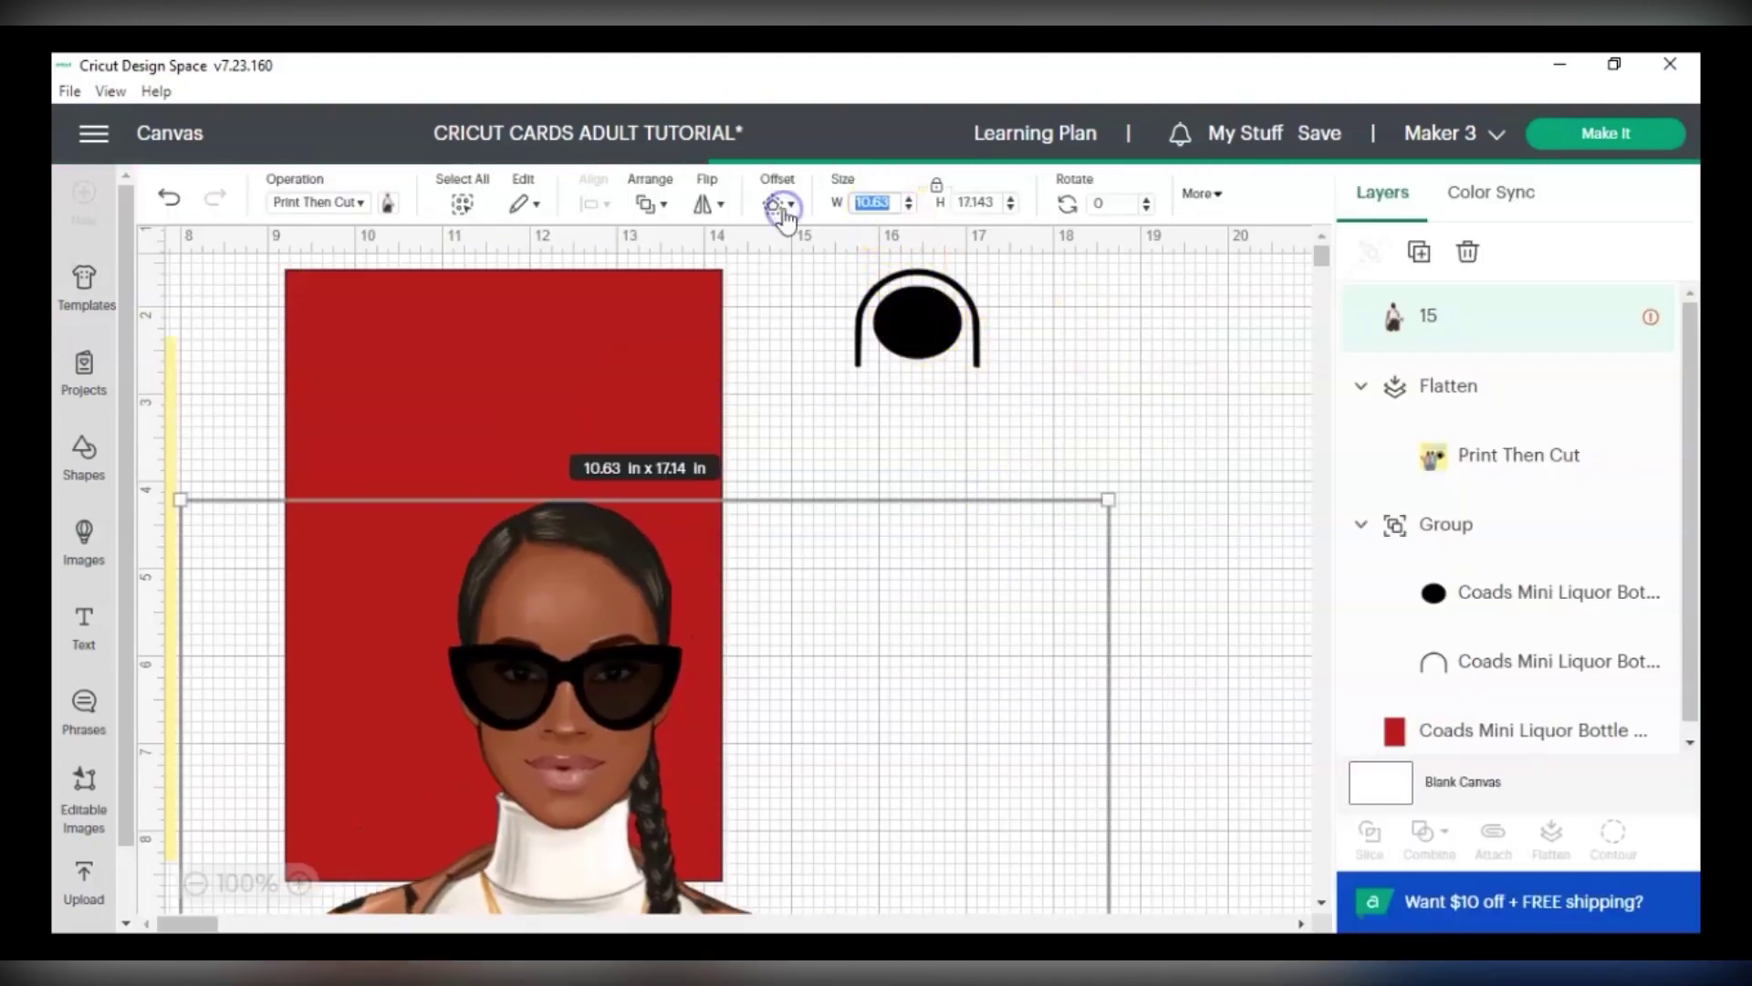
Size the woman image to about 3.89 x 6.27 in on the red card and move the arch group onto it.
text(3)
key(Return)
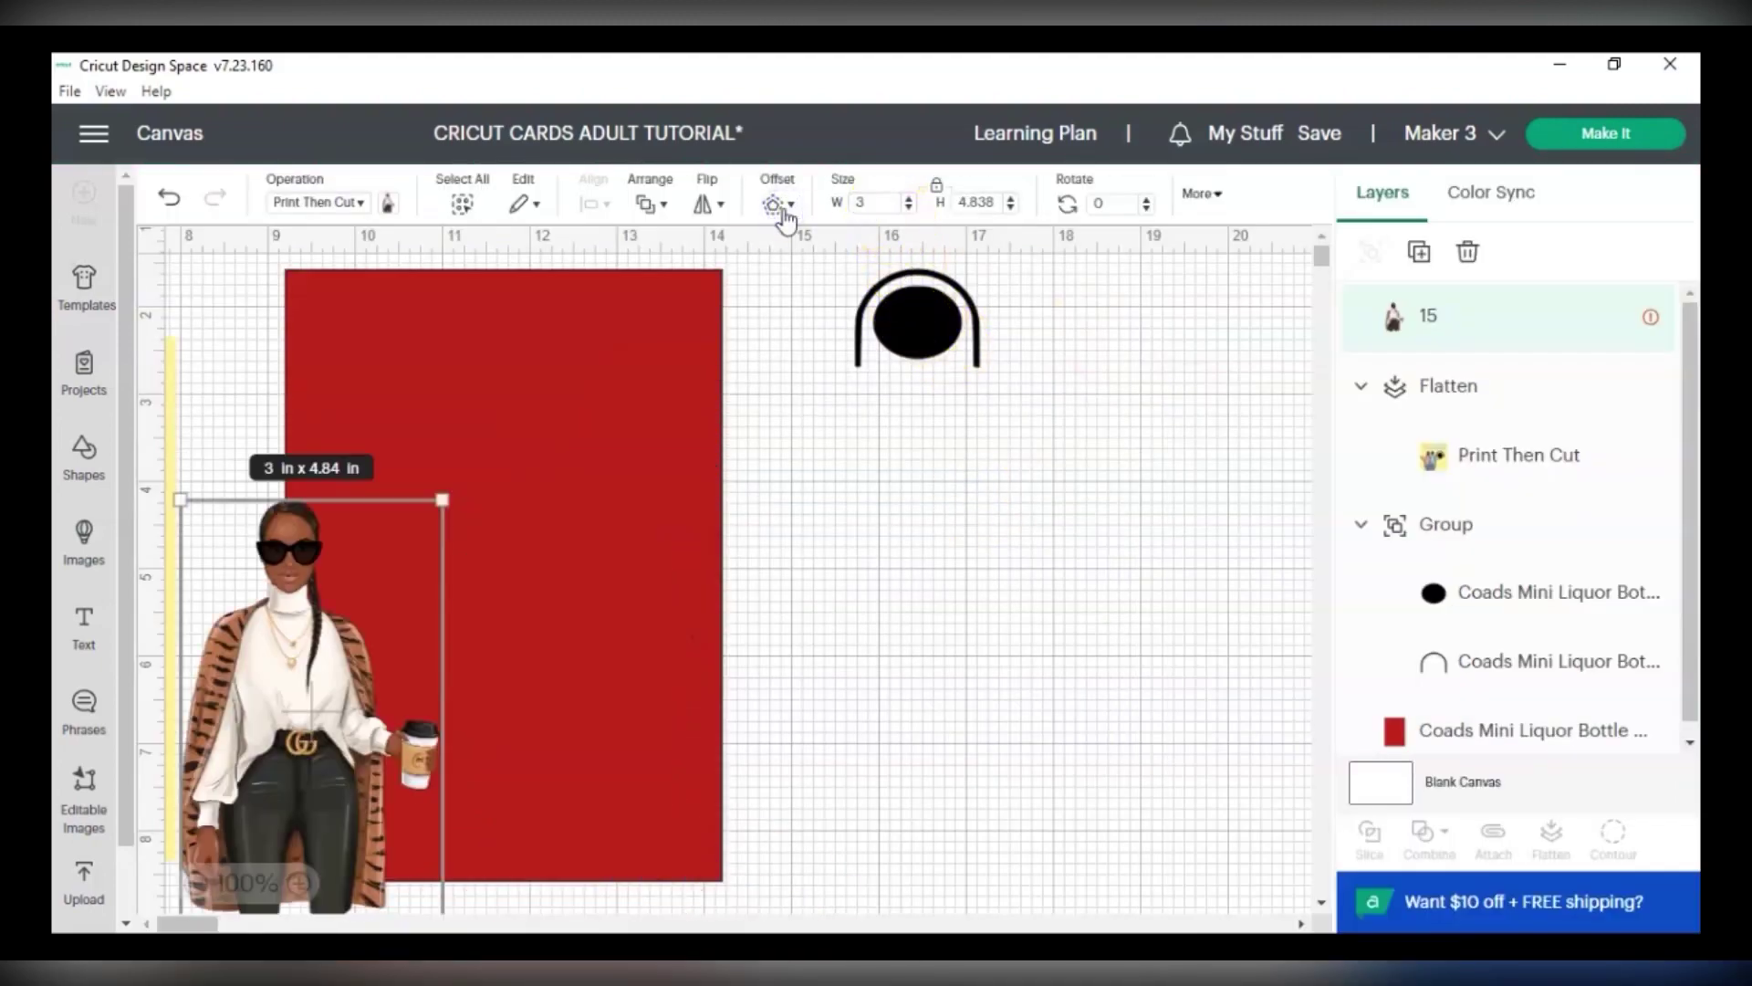
drag(357, 633, 475, 590)
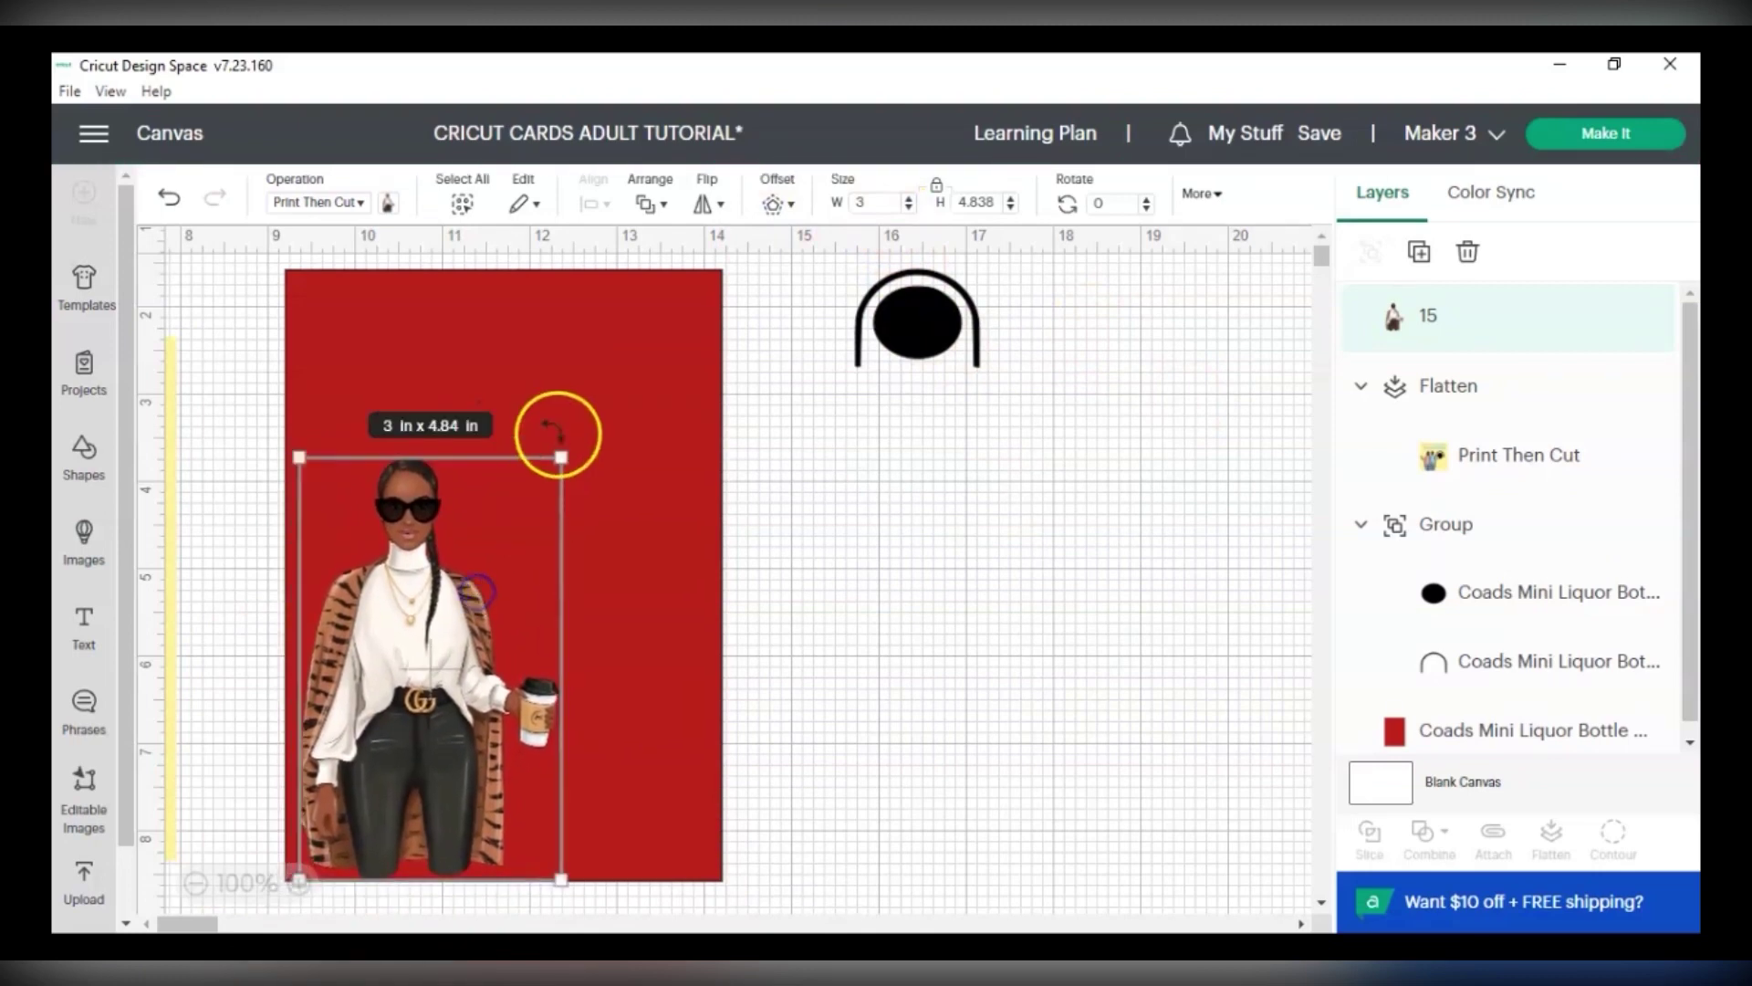
drag(560, 455, 638, 375)
drag(500, 462, 489, 467)
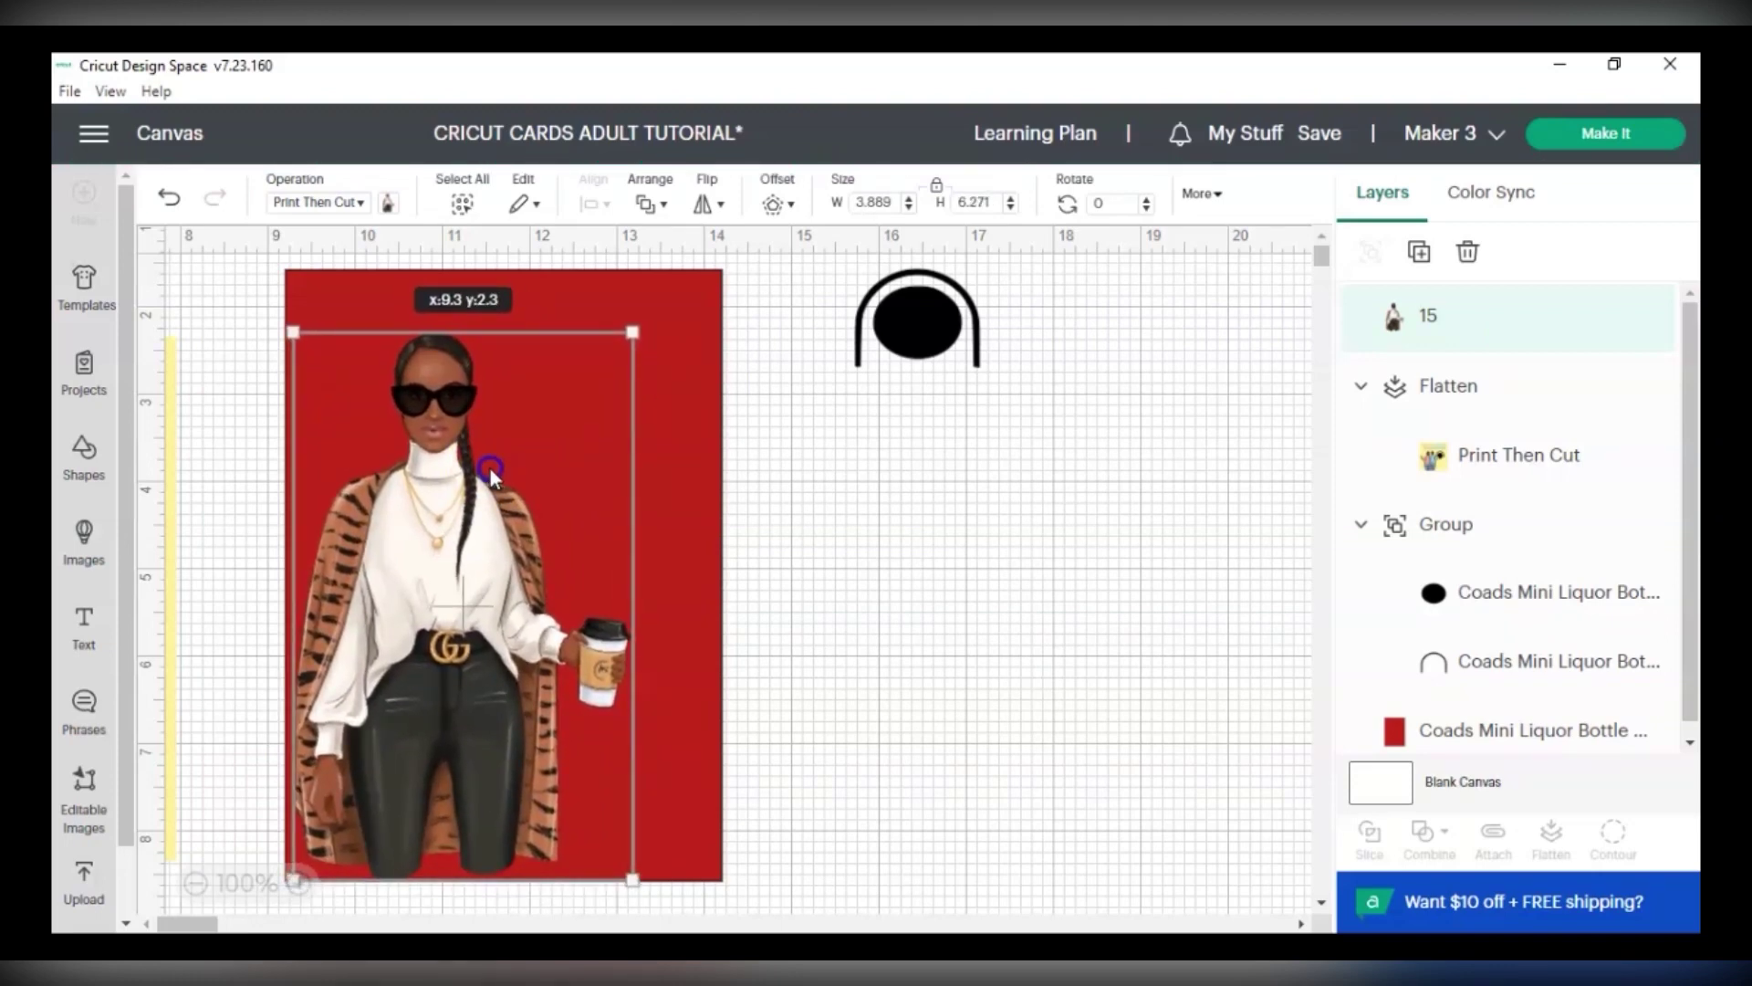
click(892, 330)
drag(913, 314, 612, 525)
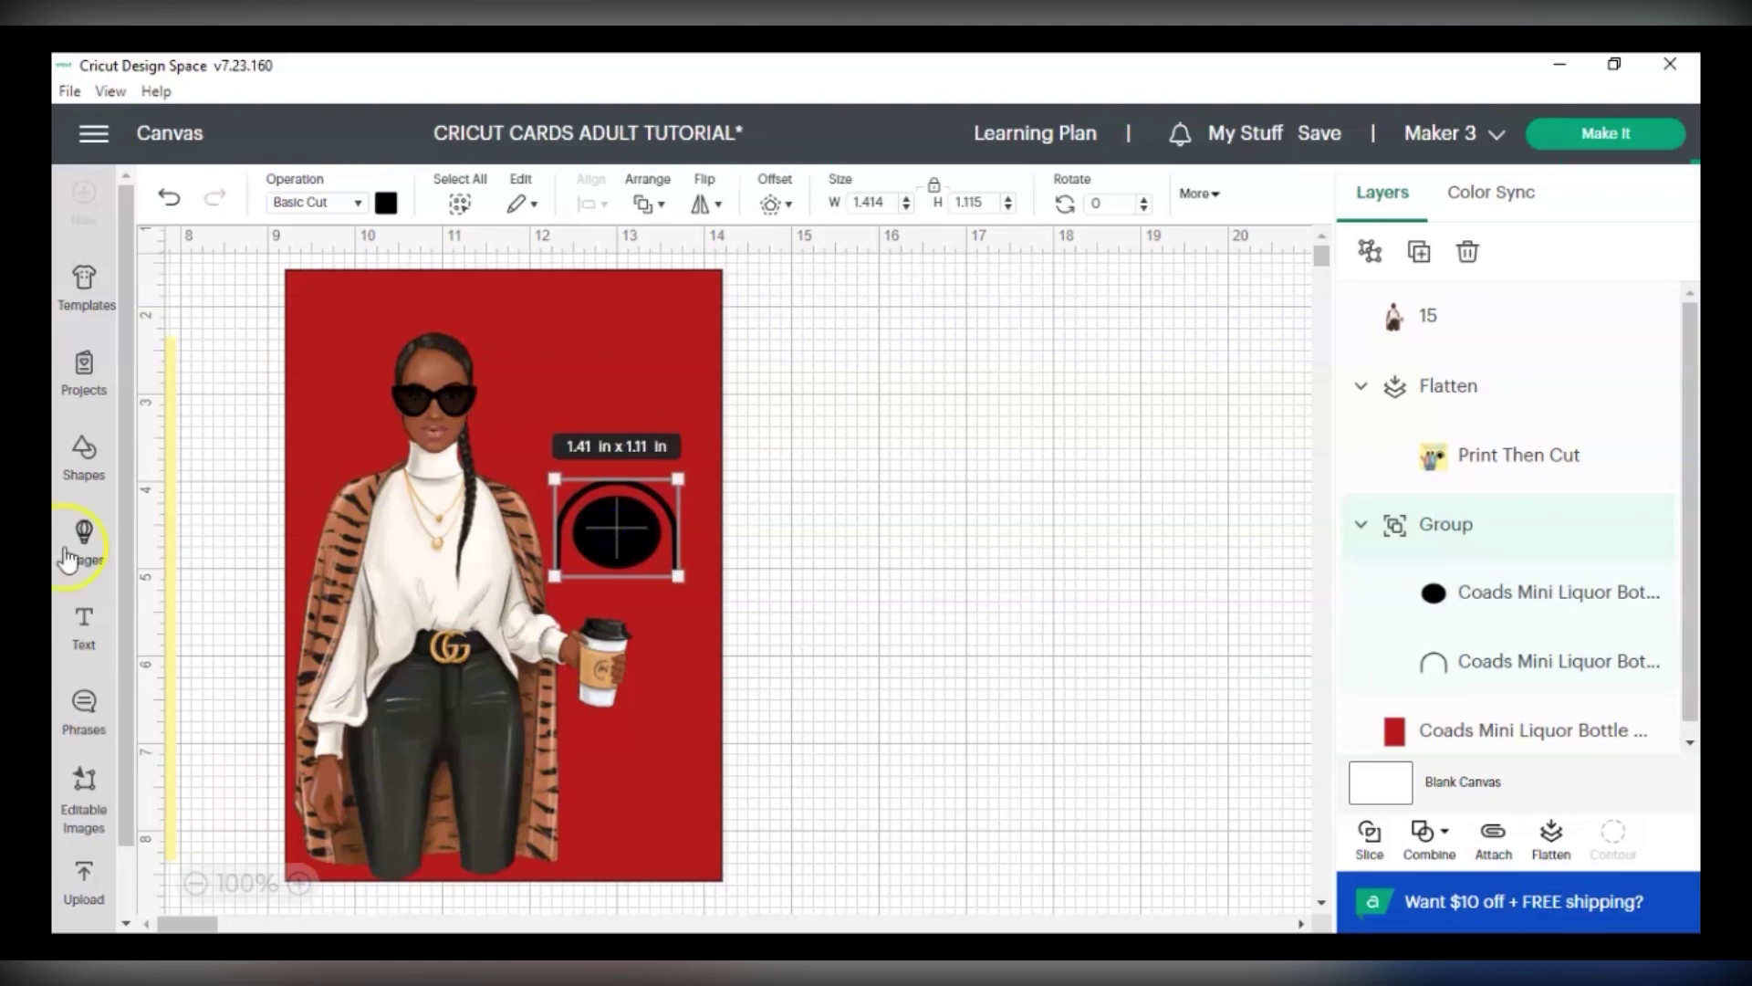
Add a square guide 4 in tall under the bottle-top arch and raise the arch.
click(100, 491)
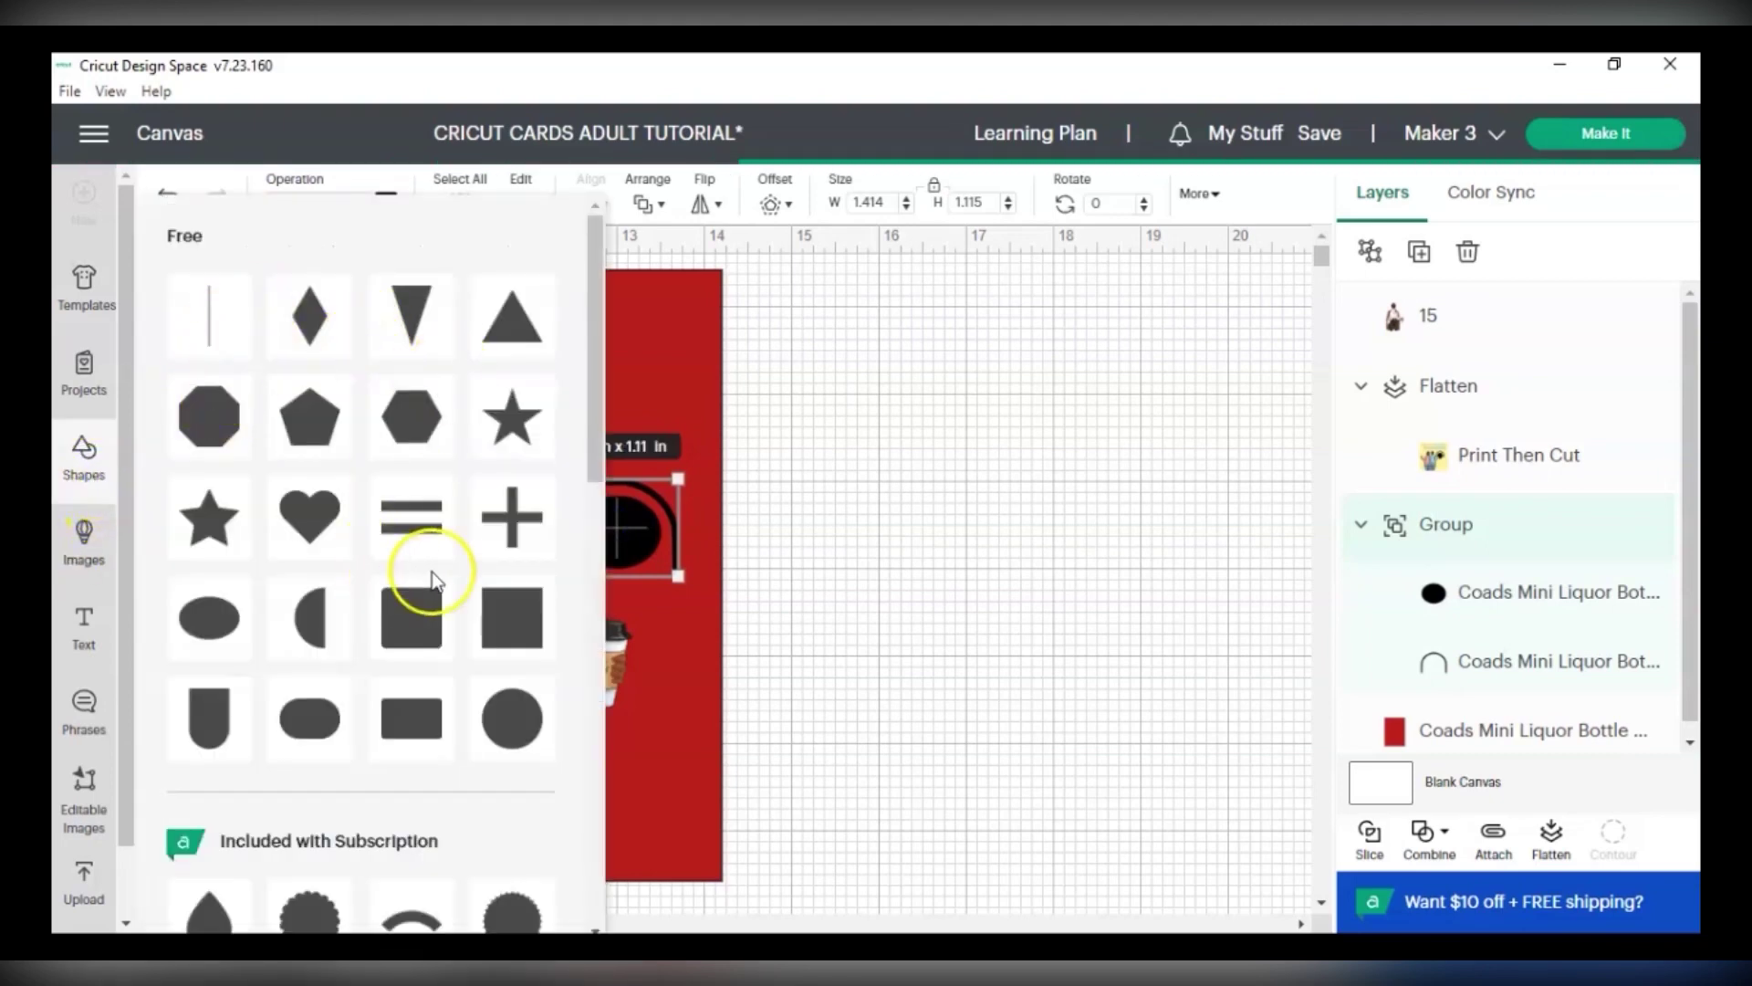
click(495, 593)
drag(325, 455, 594, 676)
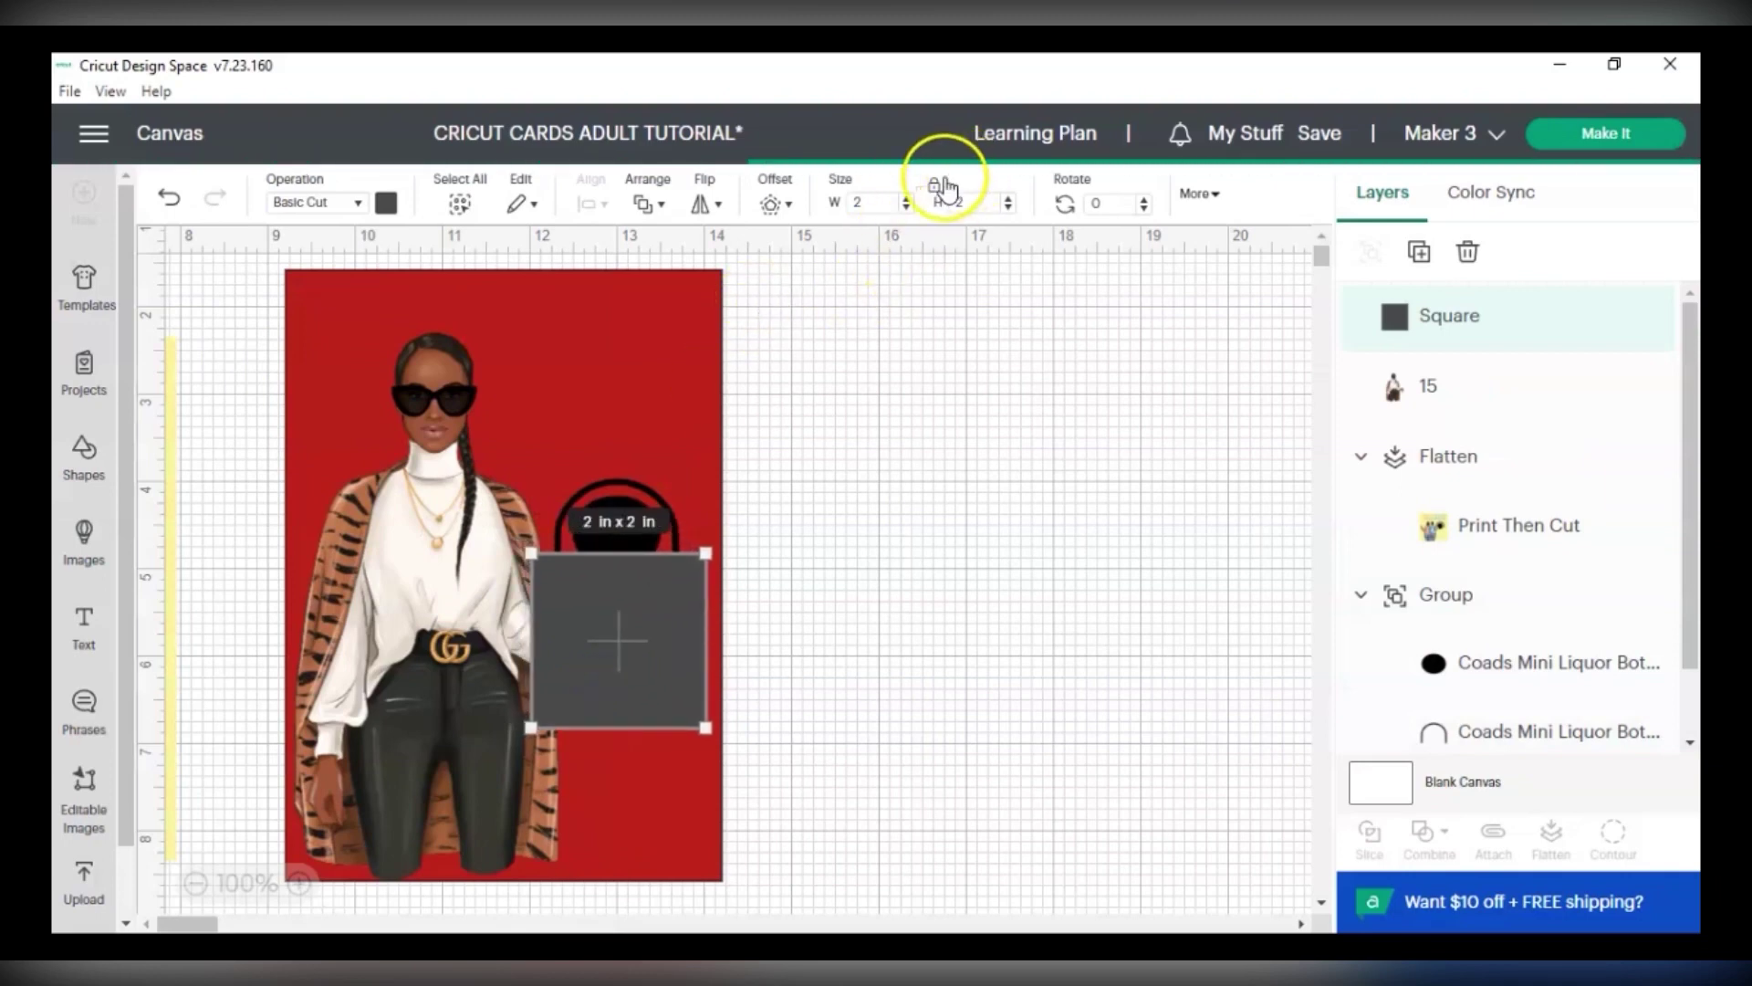
text(4)
key(Return)
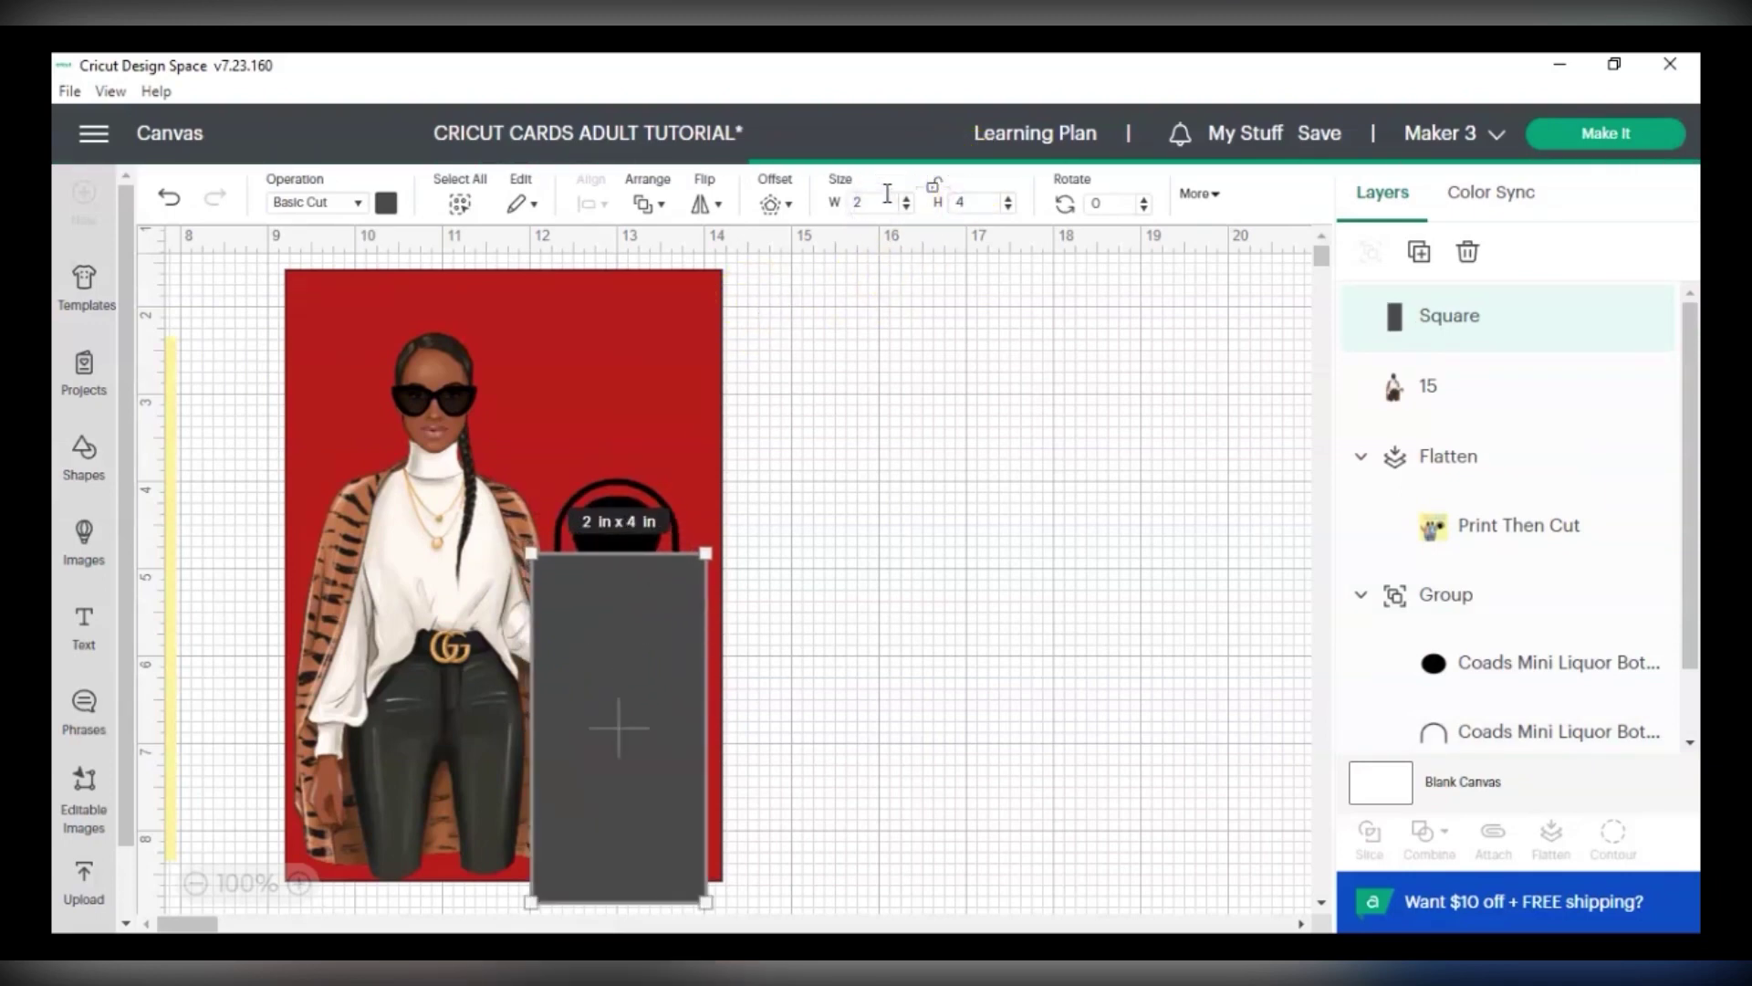
drag(652, 728, 637, 683)
drag(635, 494, 637, 429)
Adjust the guide rectangle, lower the arch onto it above the coffee cup, then delete the guide.
click(743, 457)
click(631, 561)
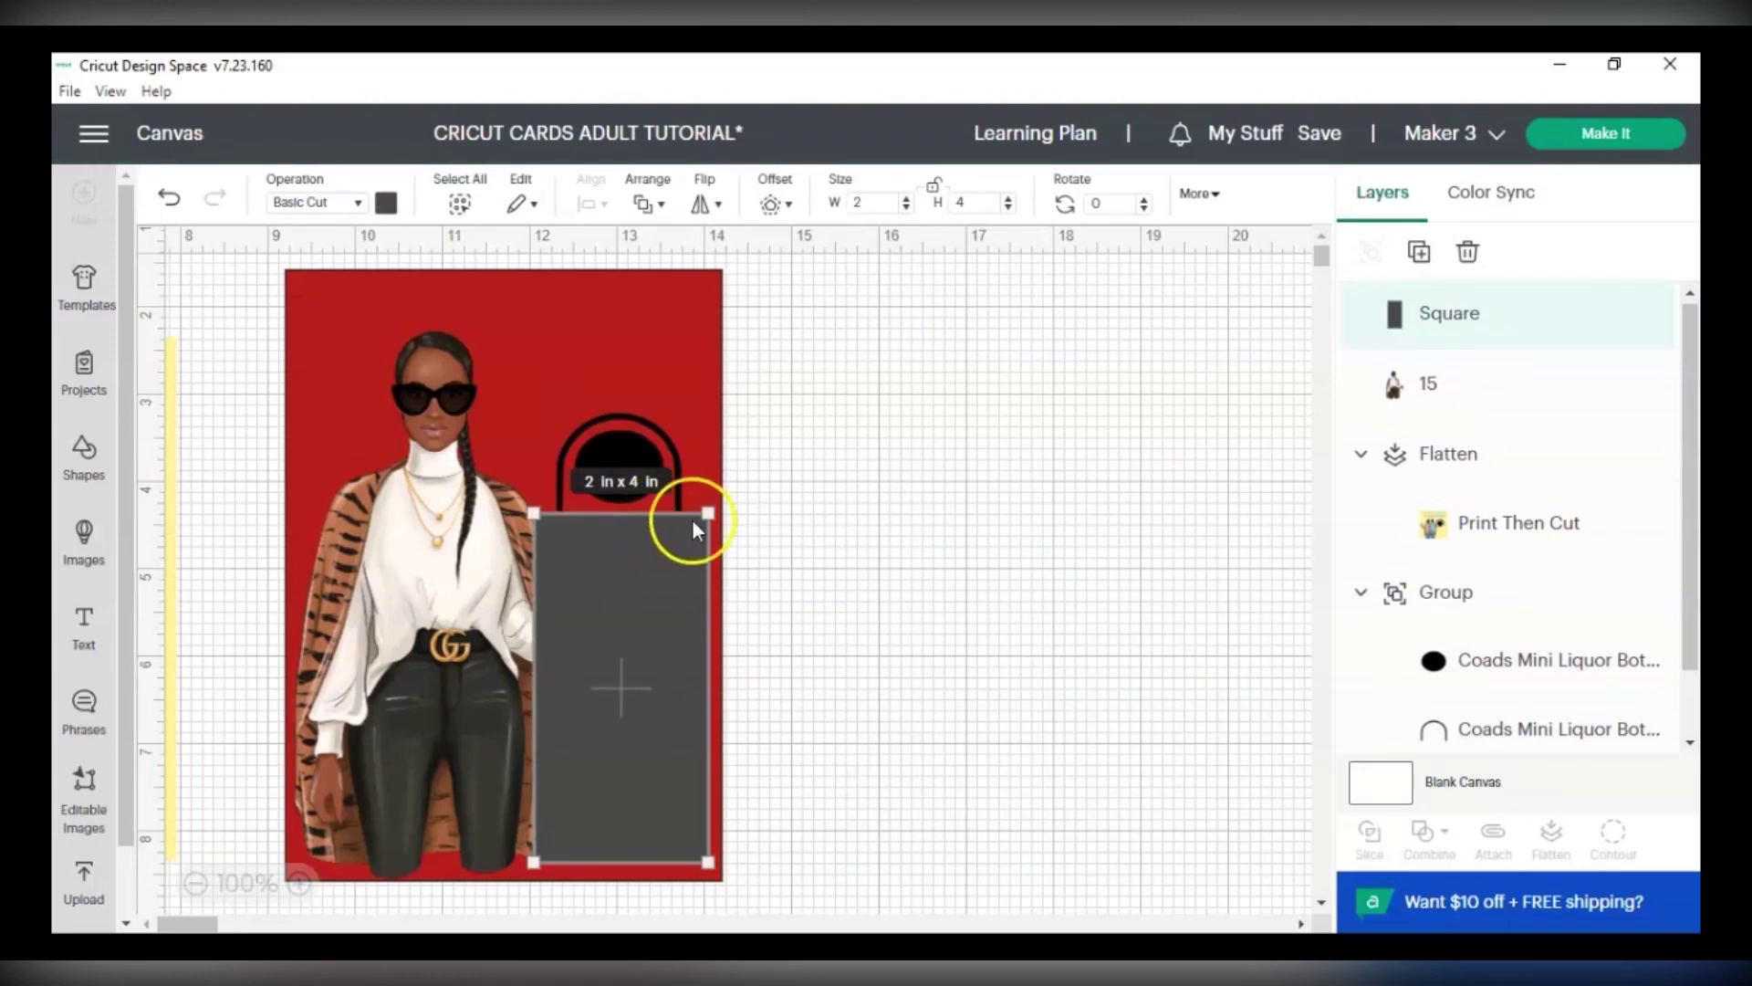
drag(710, 511, 685, 543)
drag(607, 626, 615, 628)
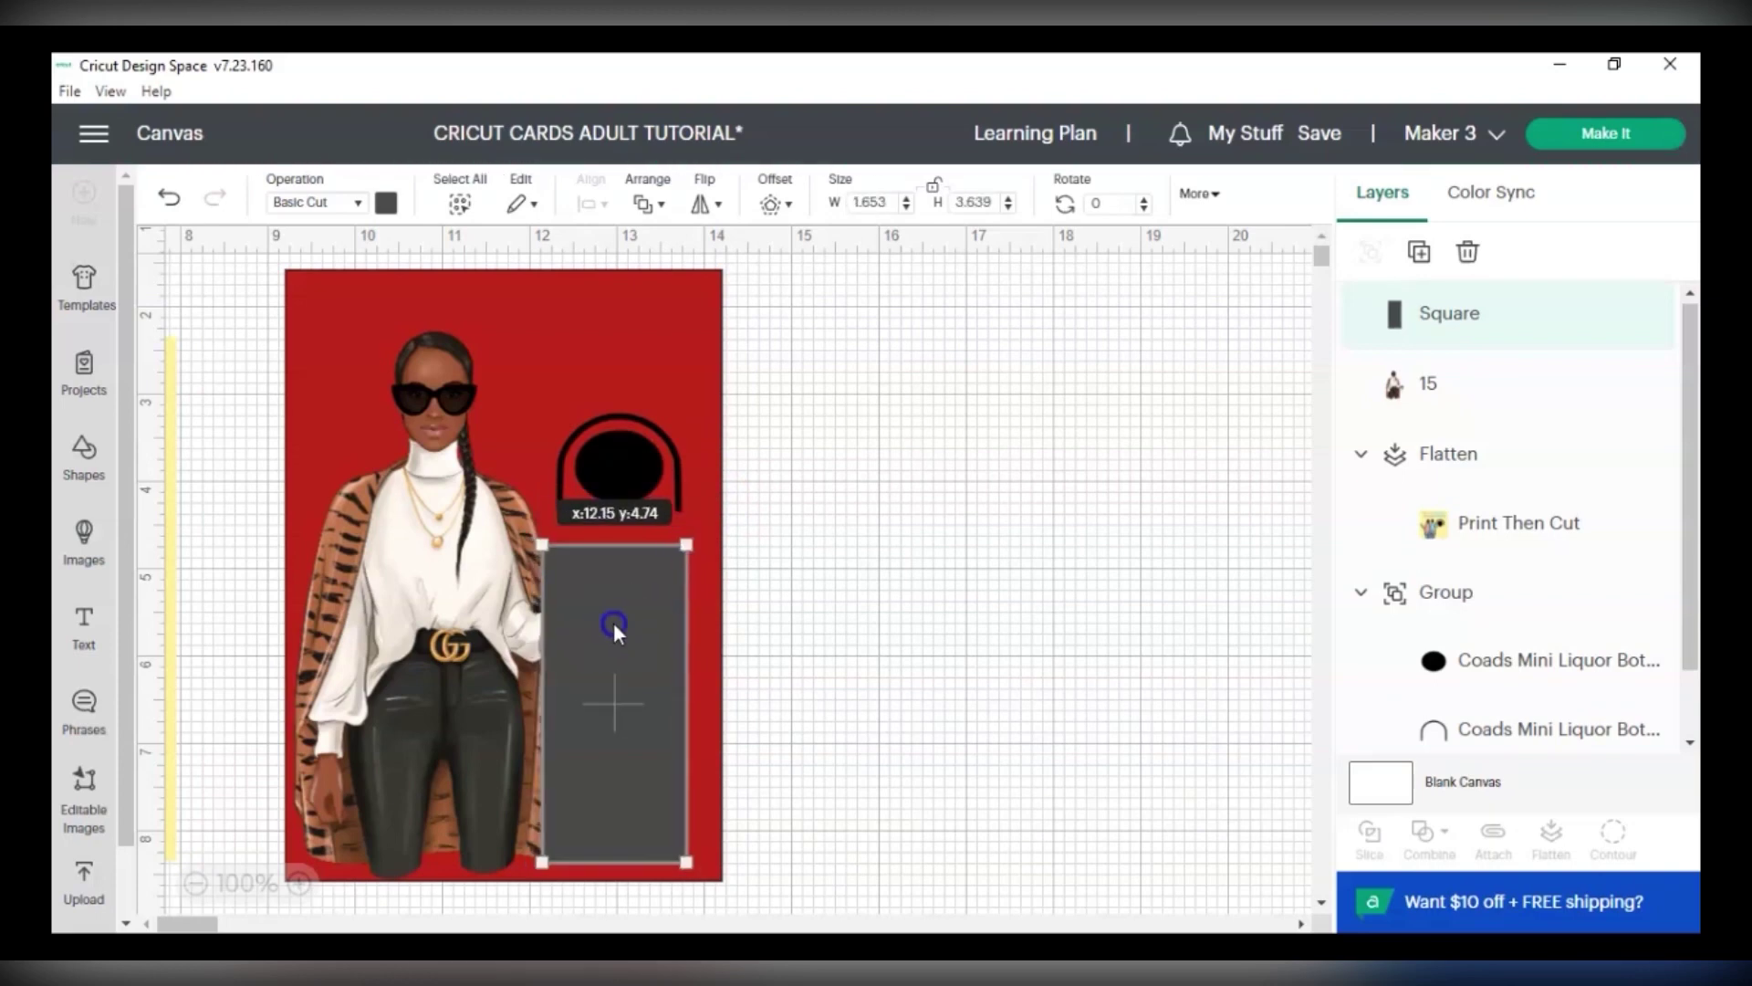
drag(627, 467, 626, 507)
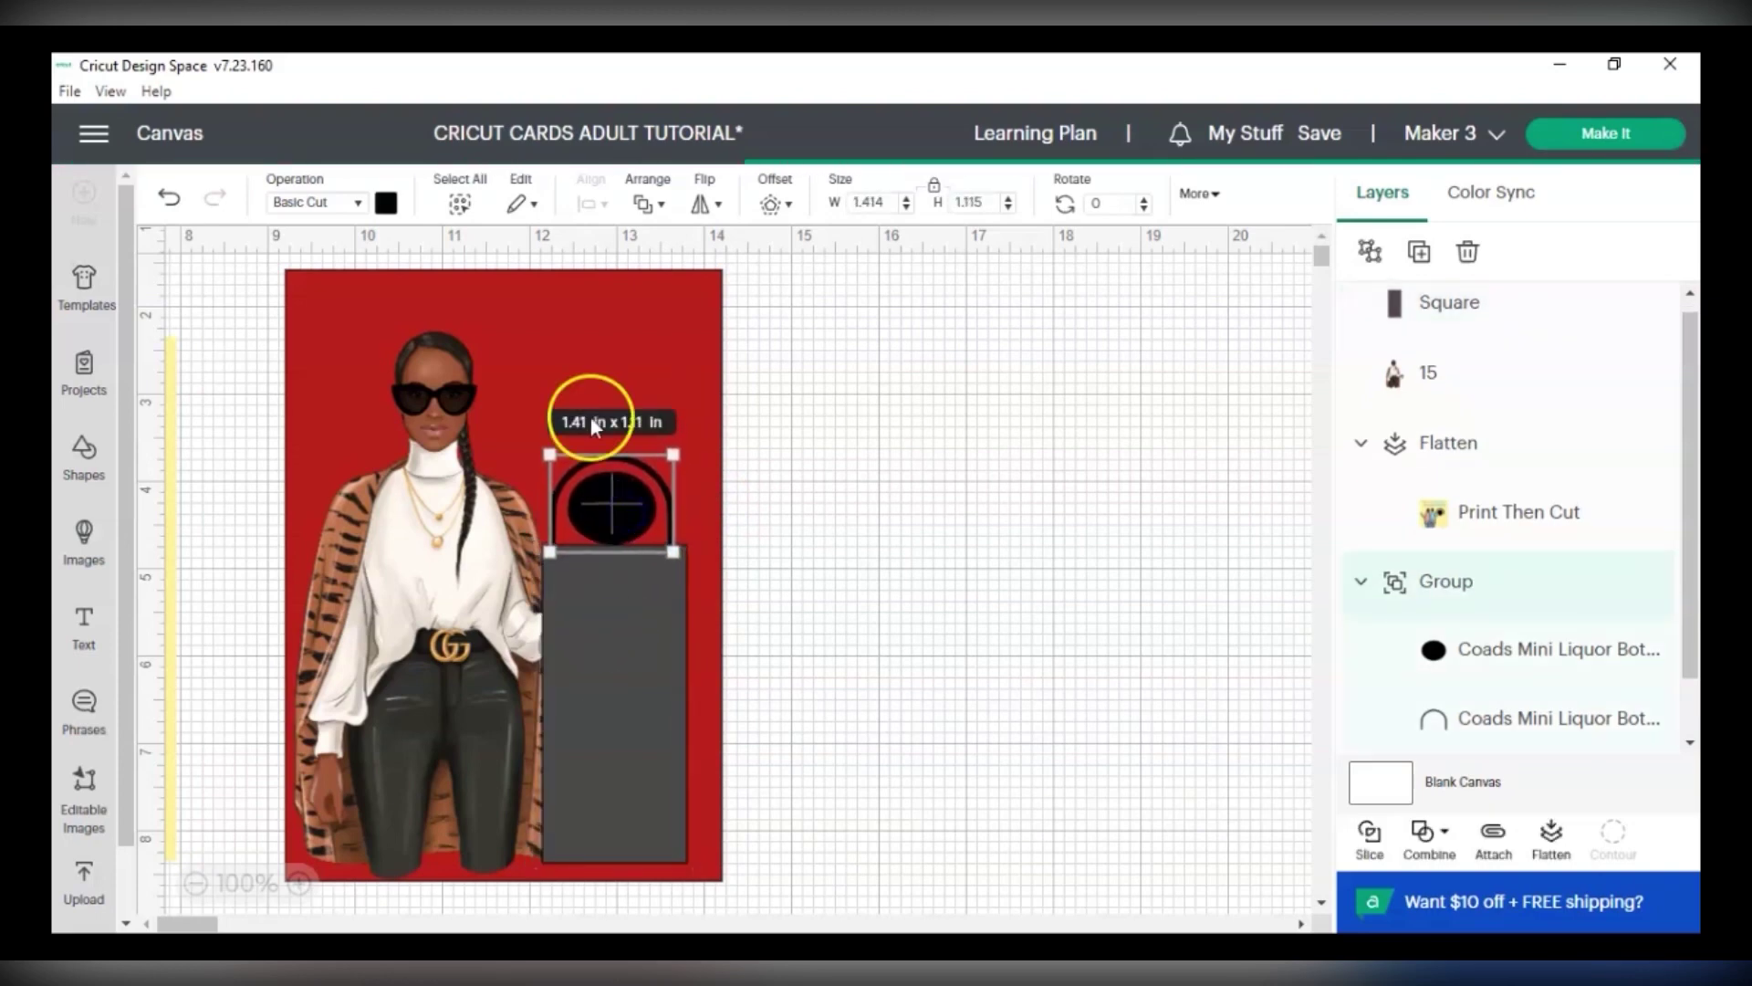
click(586, 698)
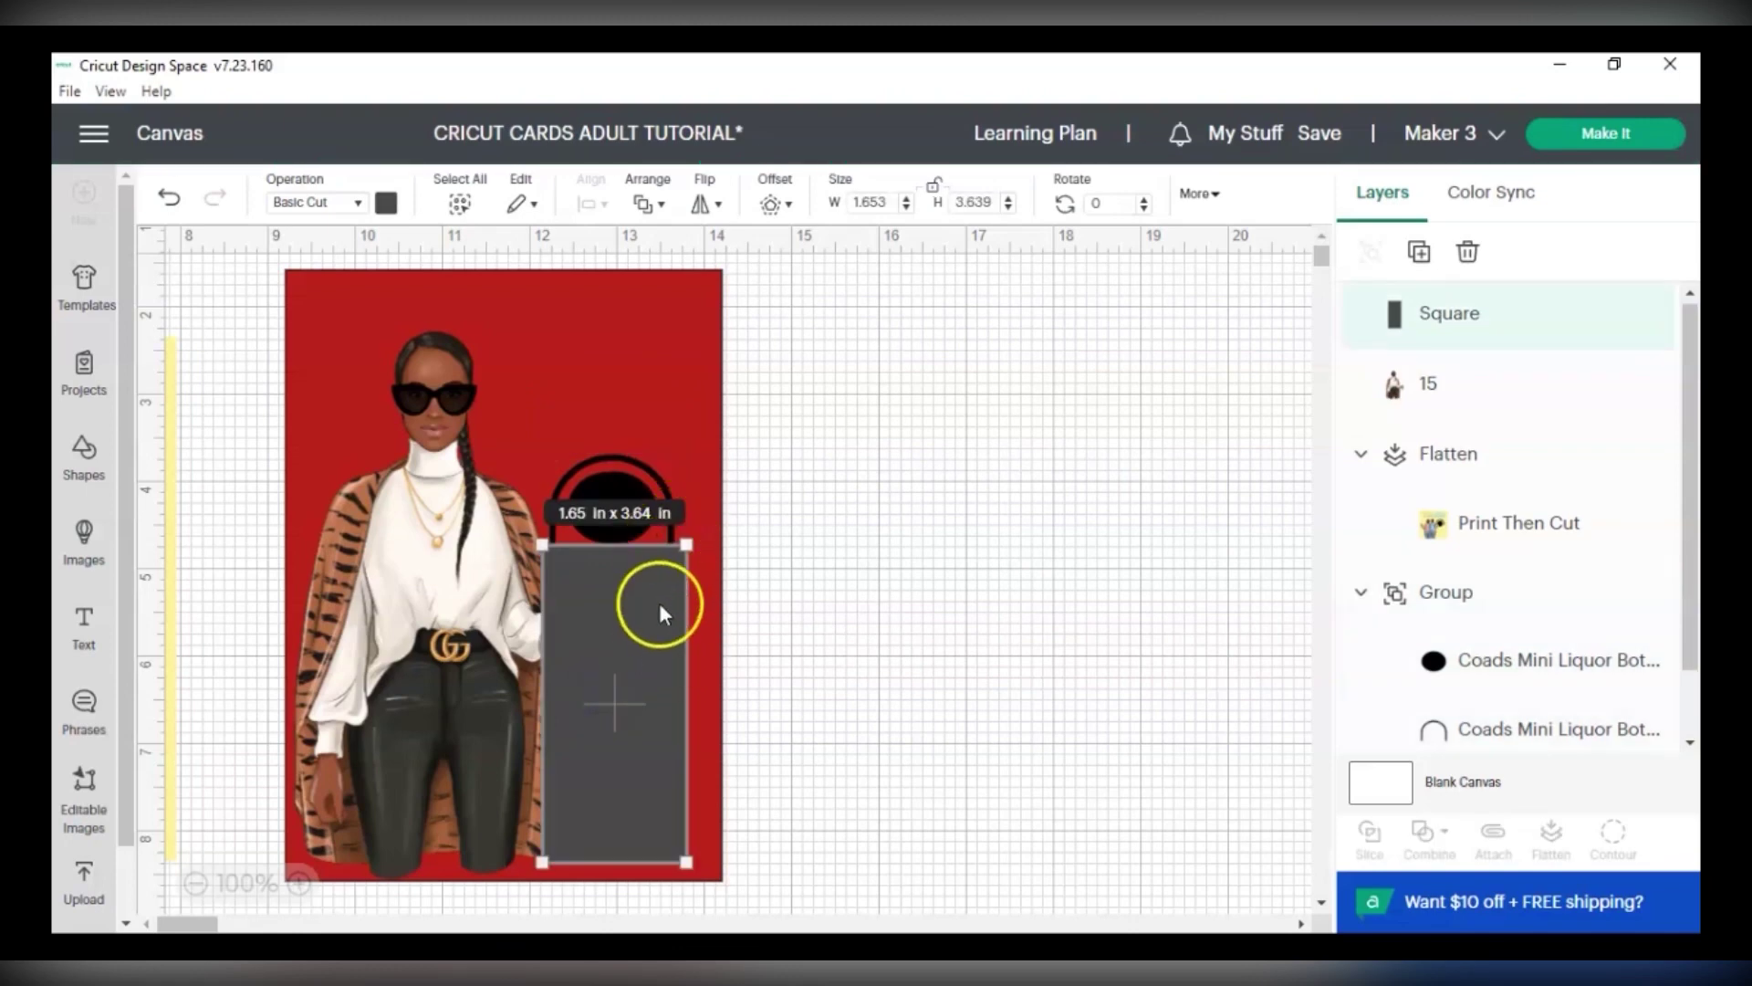
click(1467, 251)
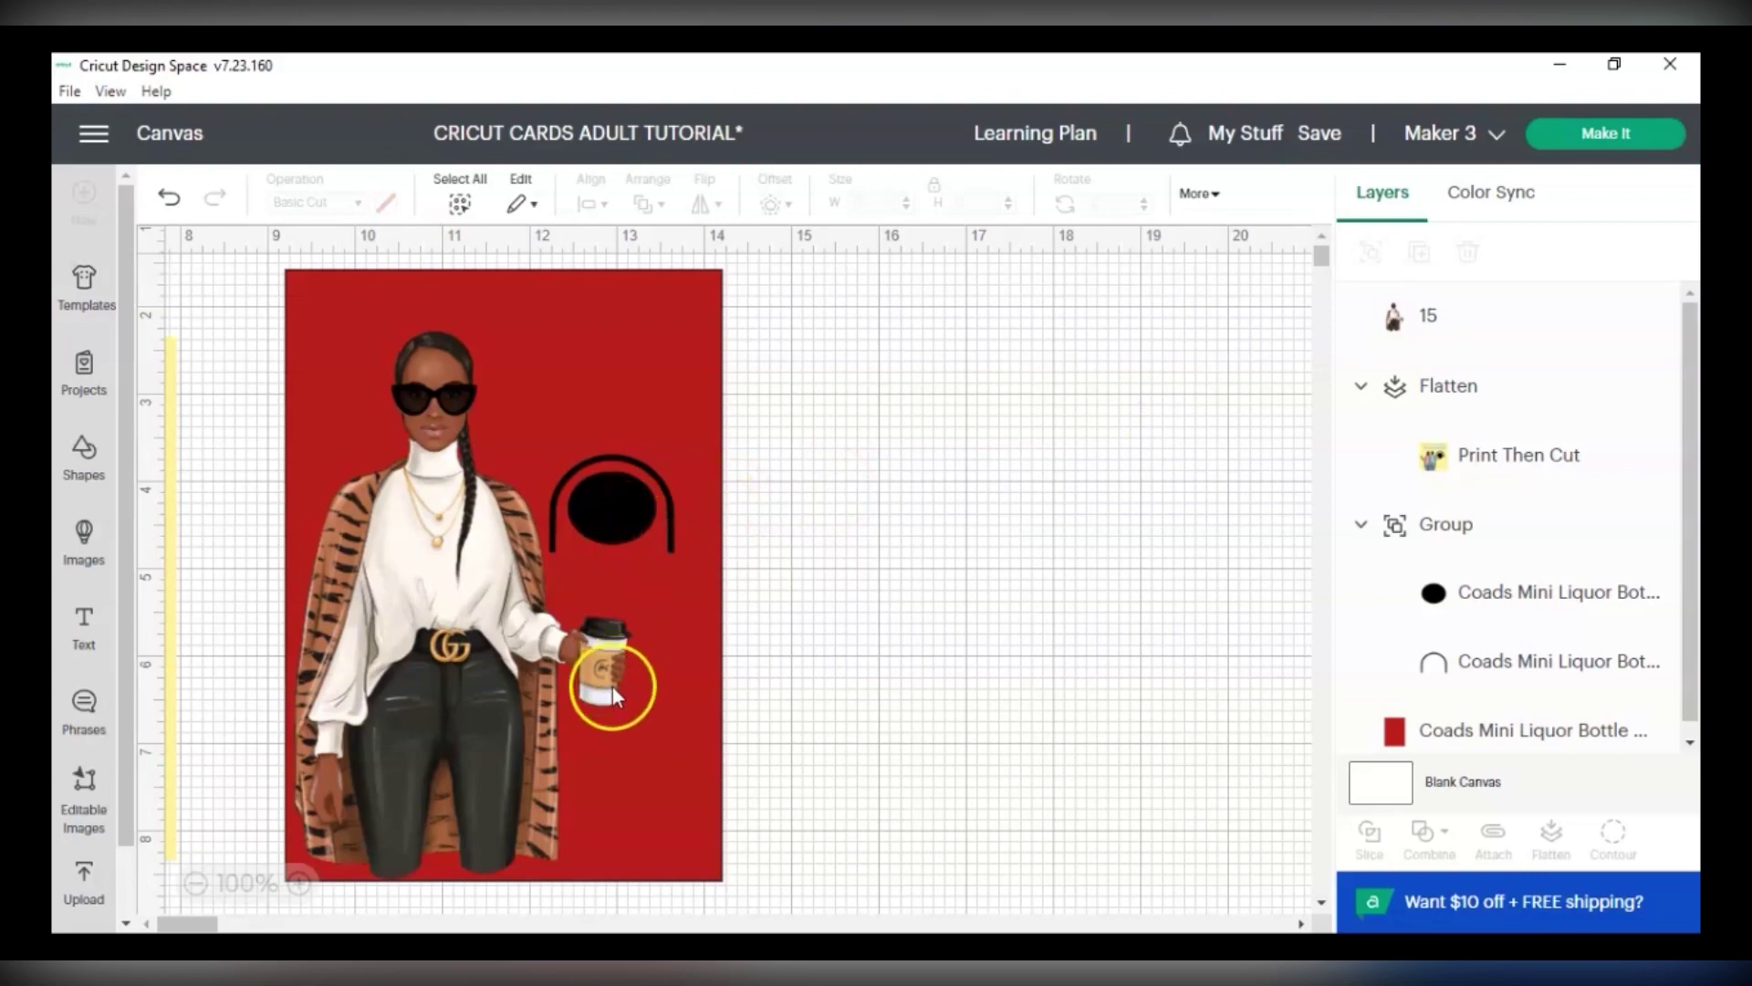
Add the CHEERS TO THE FREAKIN' WEEKEND headline and tighten its line spacing.
click(78, 613)
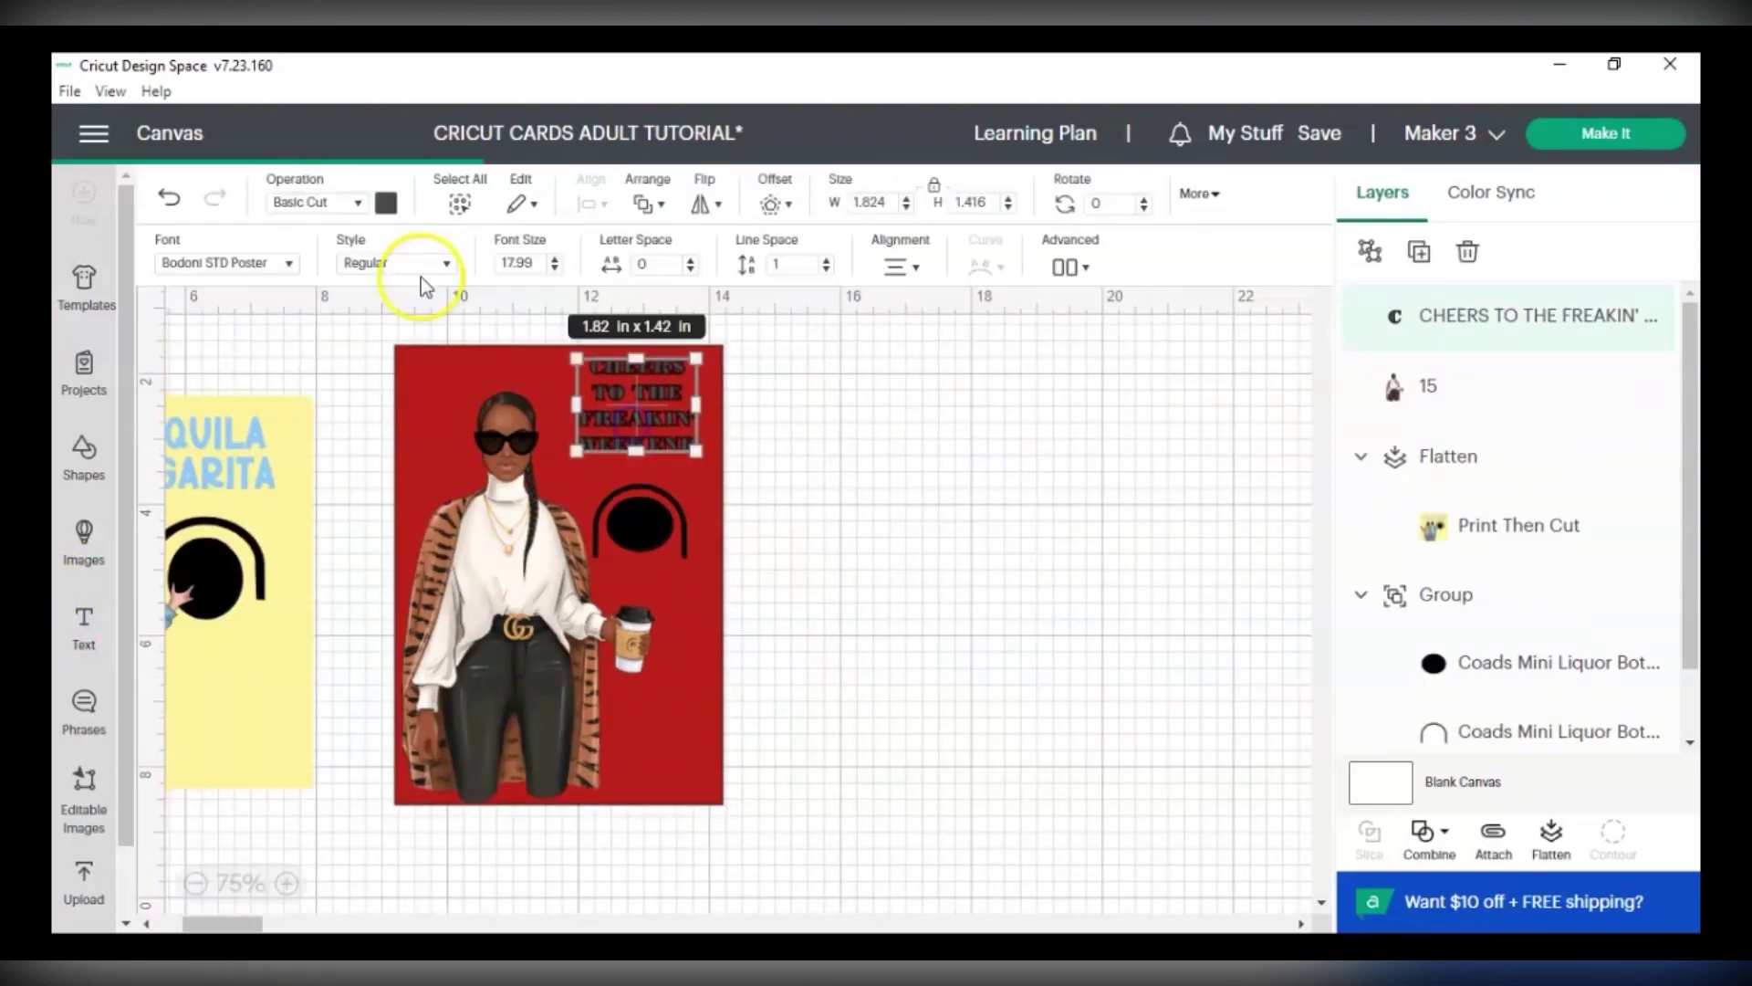
click(791, 435)
click(630, 411)
click(703, 266)
click(703, 266)
click(860, 626)
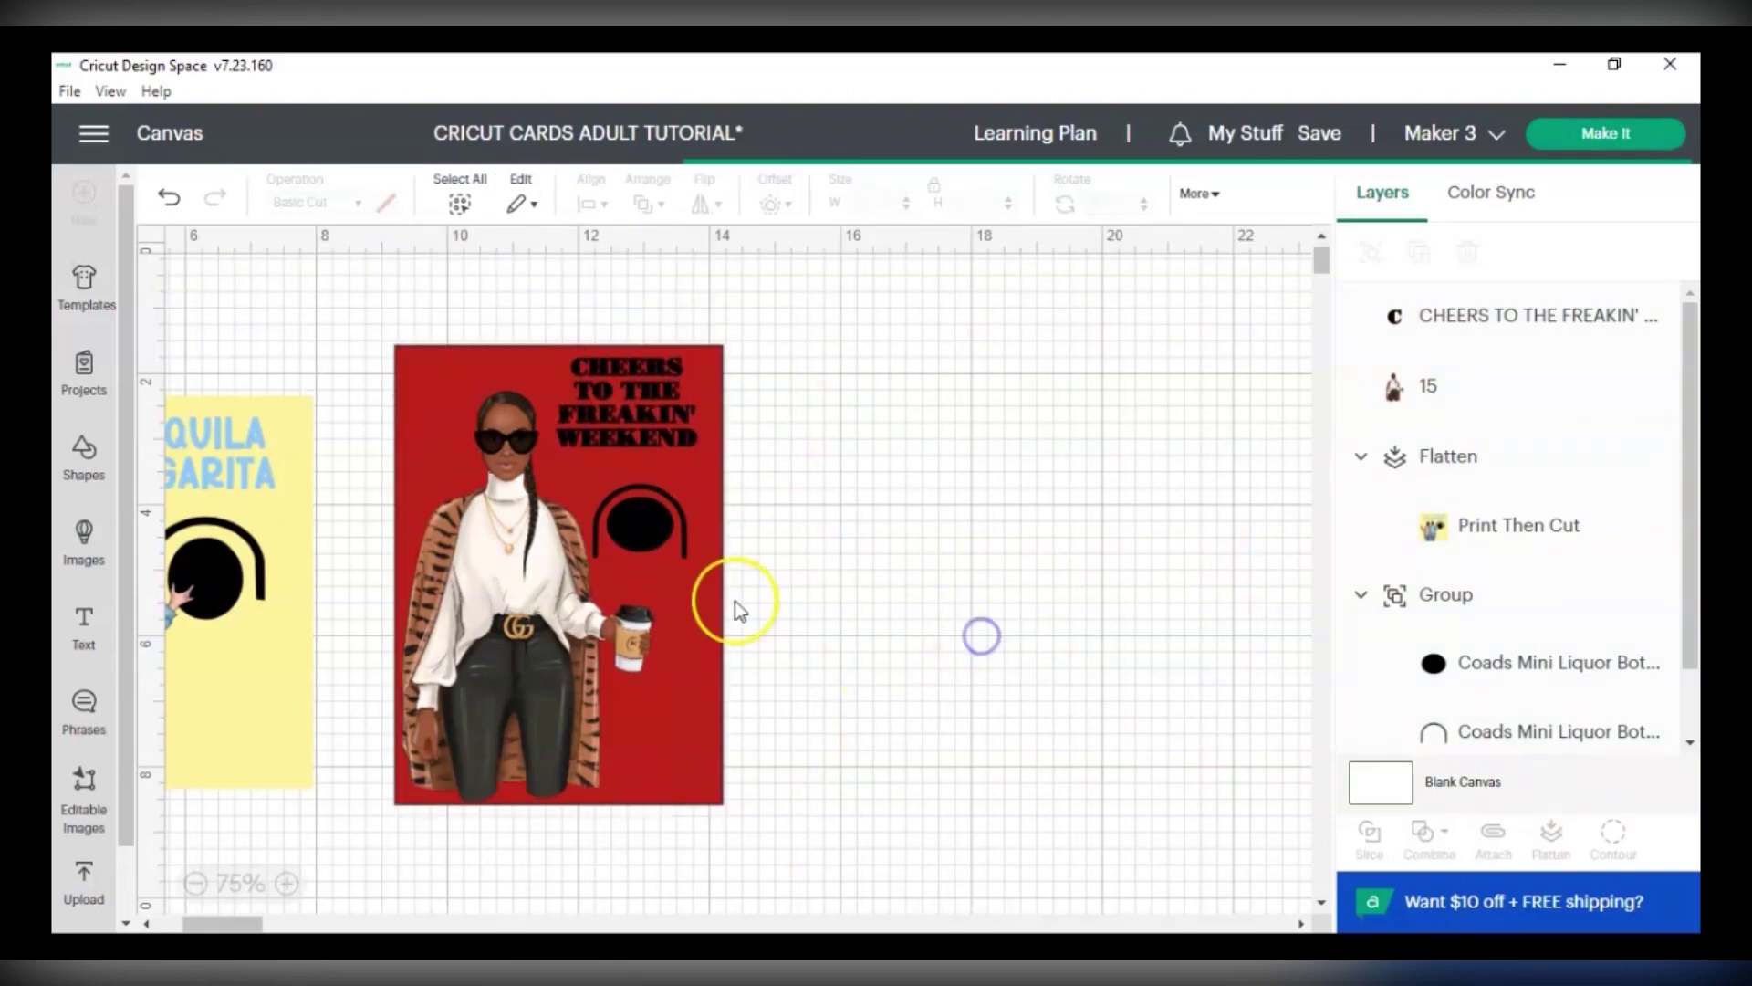
Flatten the woman image and headline into one print layer and send it behind the bottle-top.
drag(375, 293, 790, 518)
right_click(593, 530)
click(638, 587)
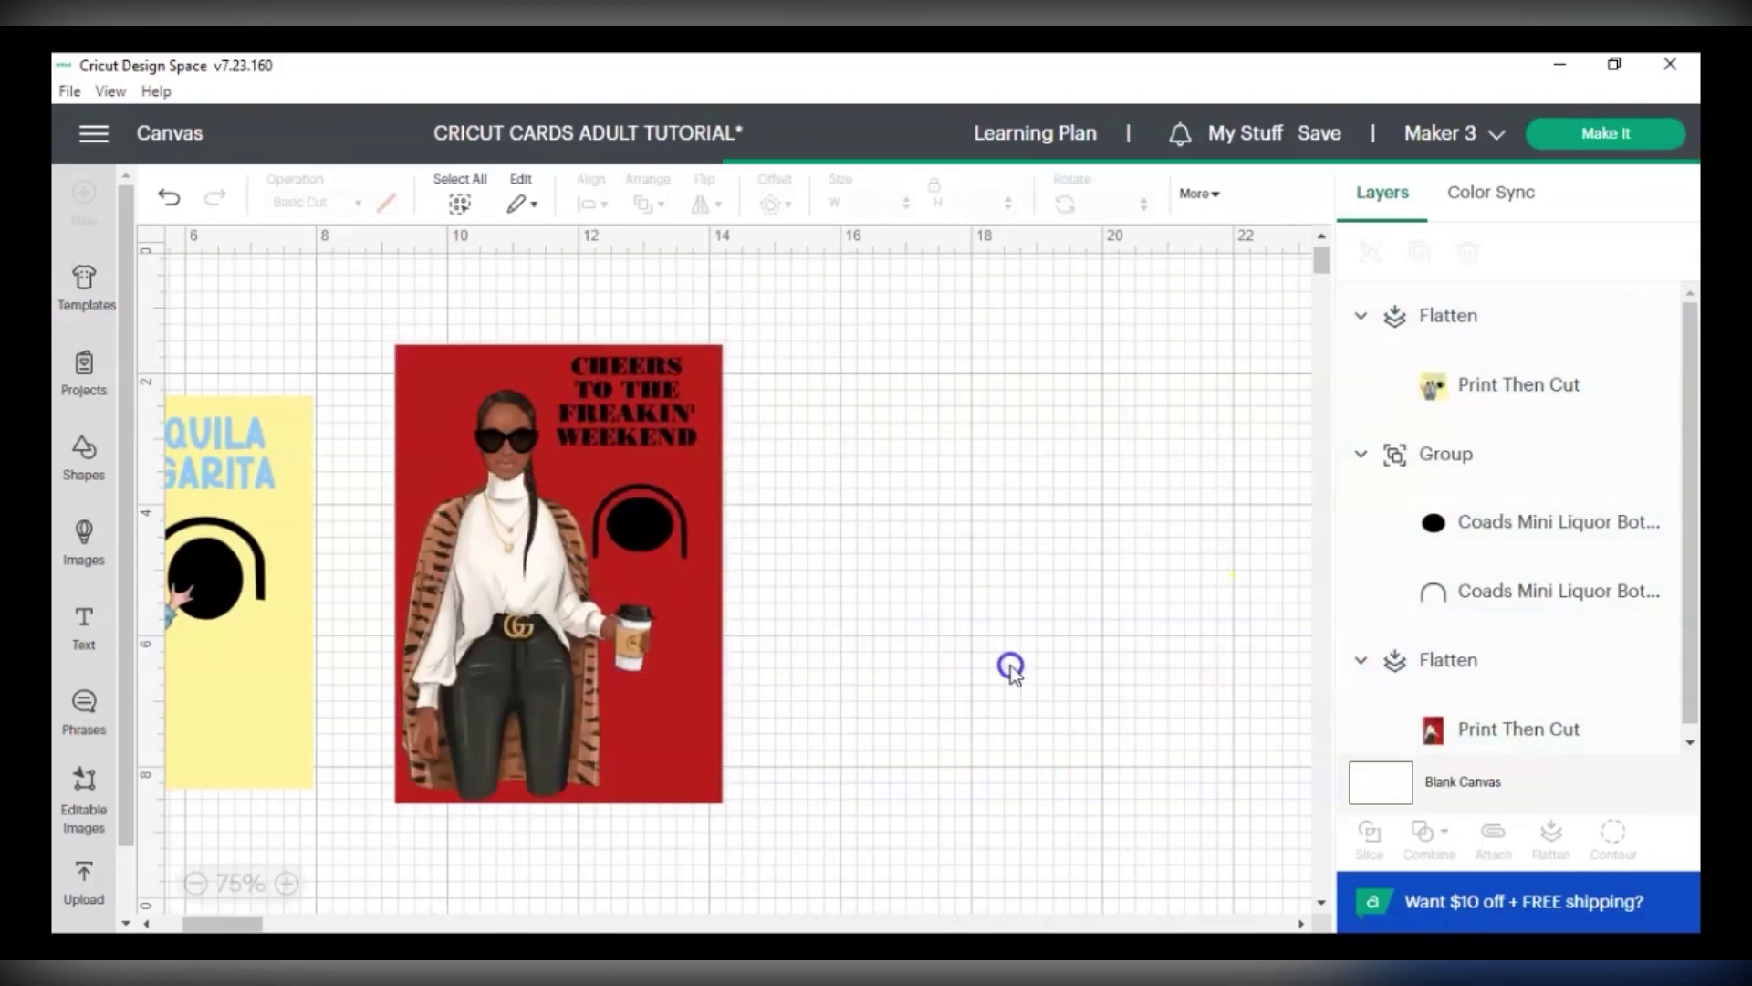
key(ctrl+z)
drag(345, 269, 591, 438)
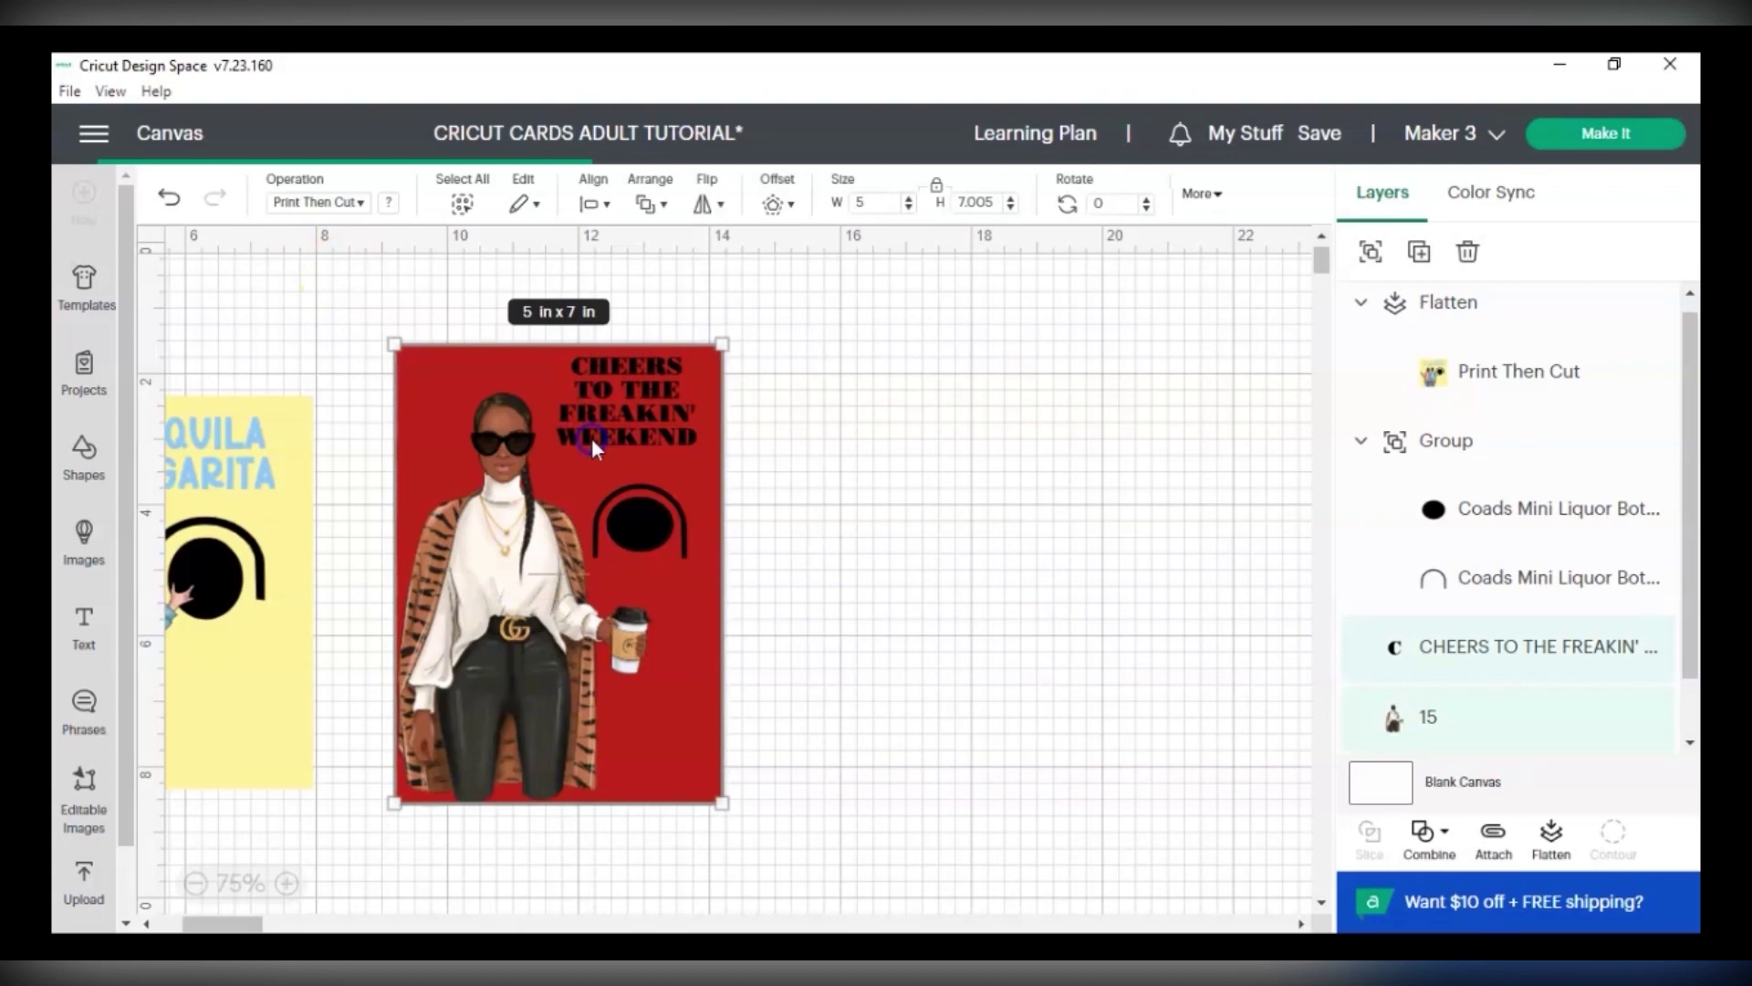
click(1540, 856)
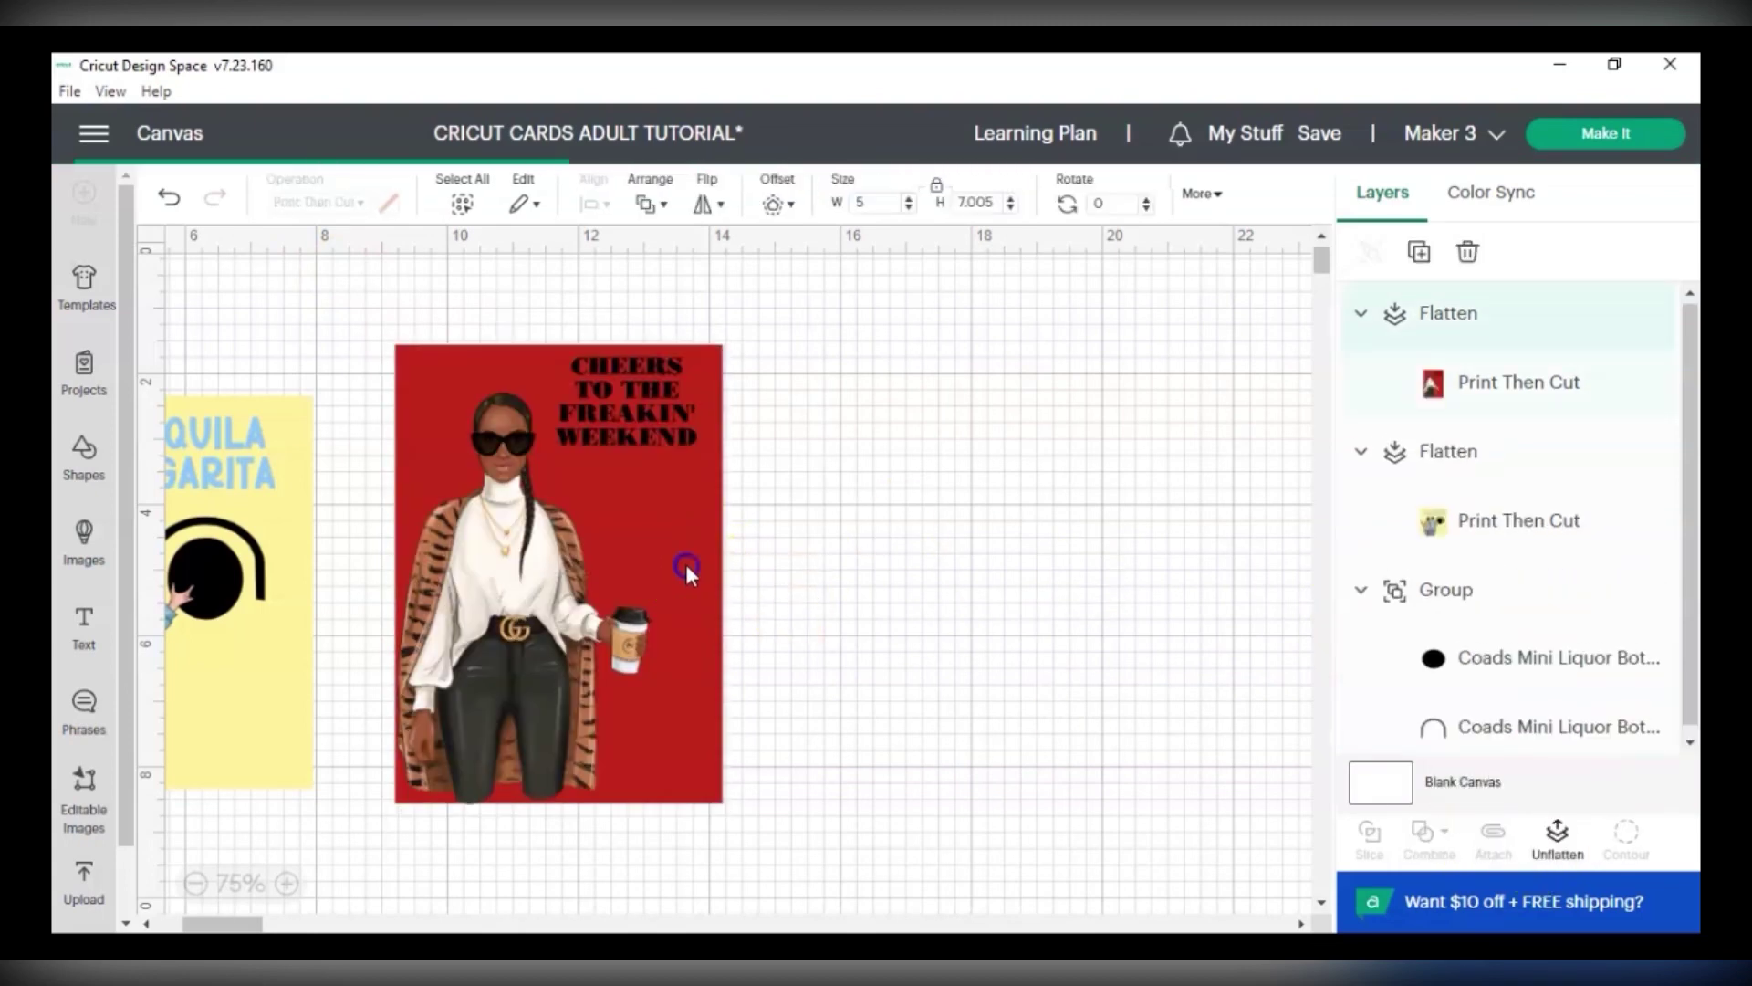
right_click(686, 564)
click(748, 584)
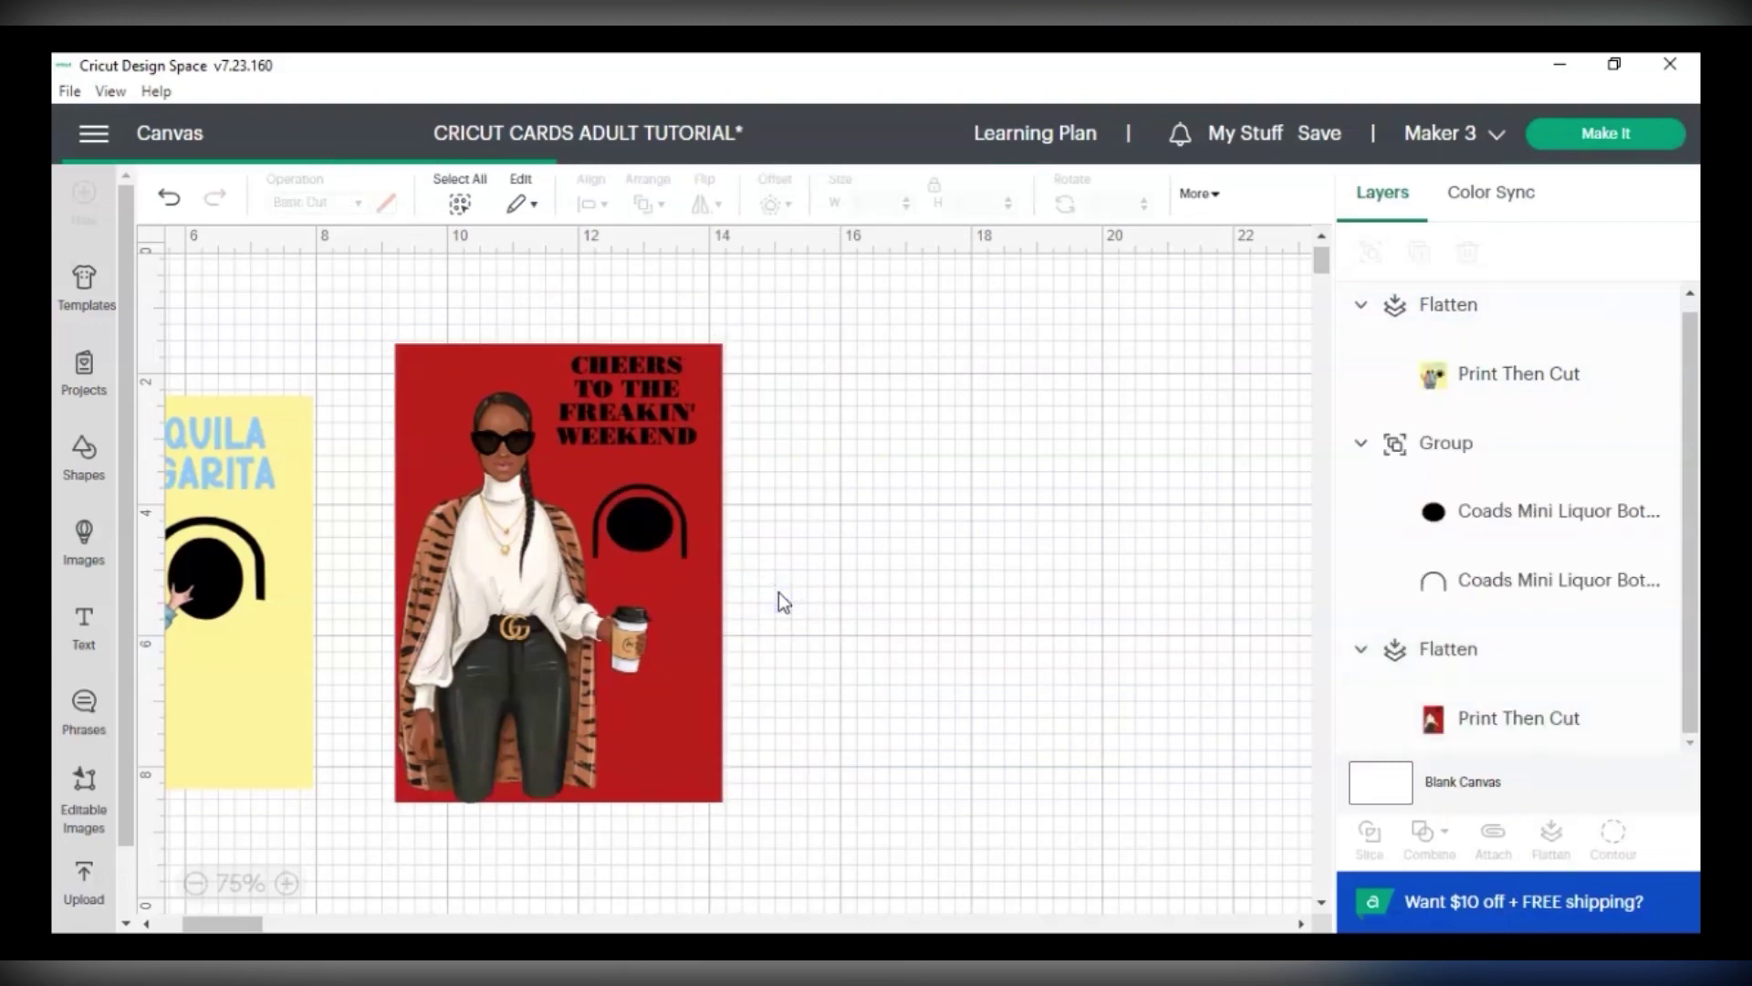
Attach the red card to the bottle-top cut and place the yellow Tequila card beside it.
click(688, 604)
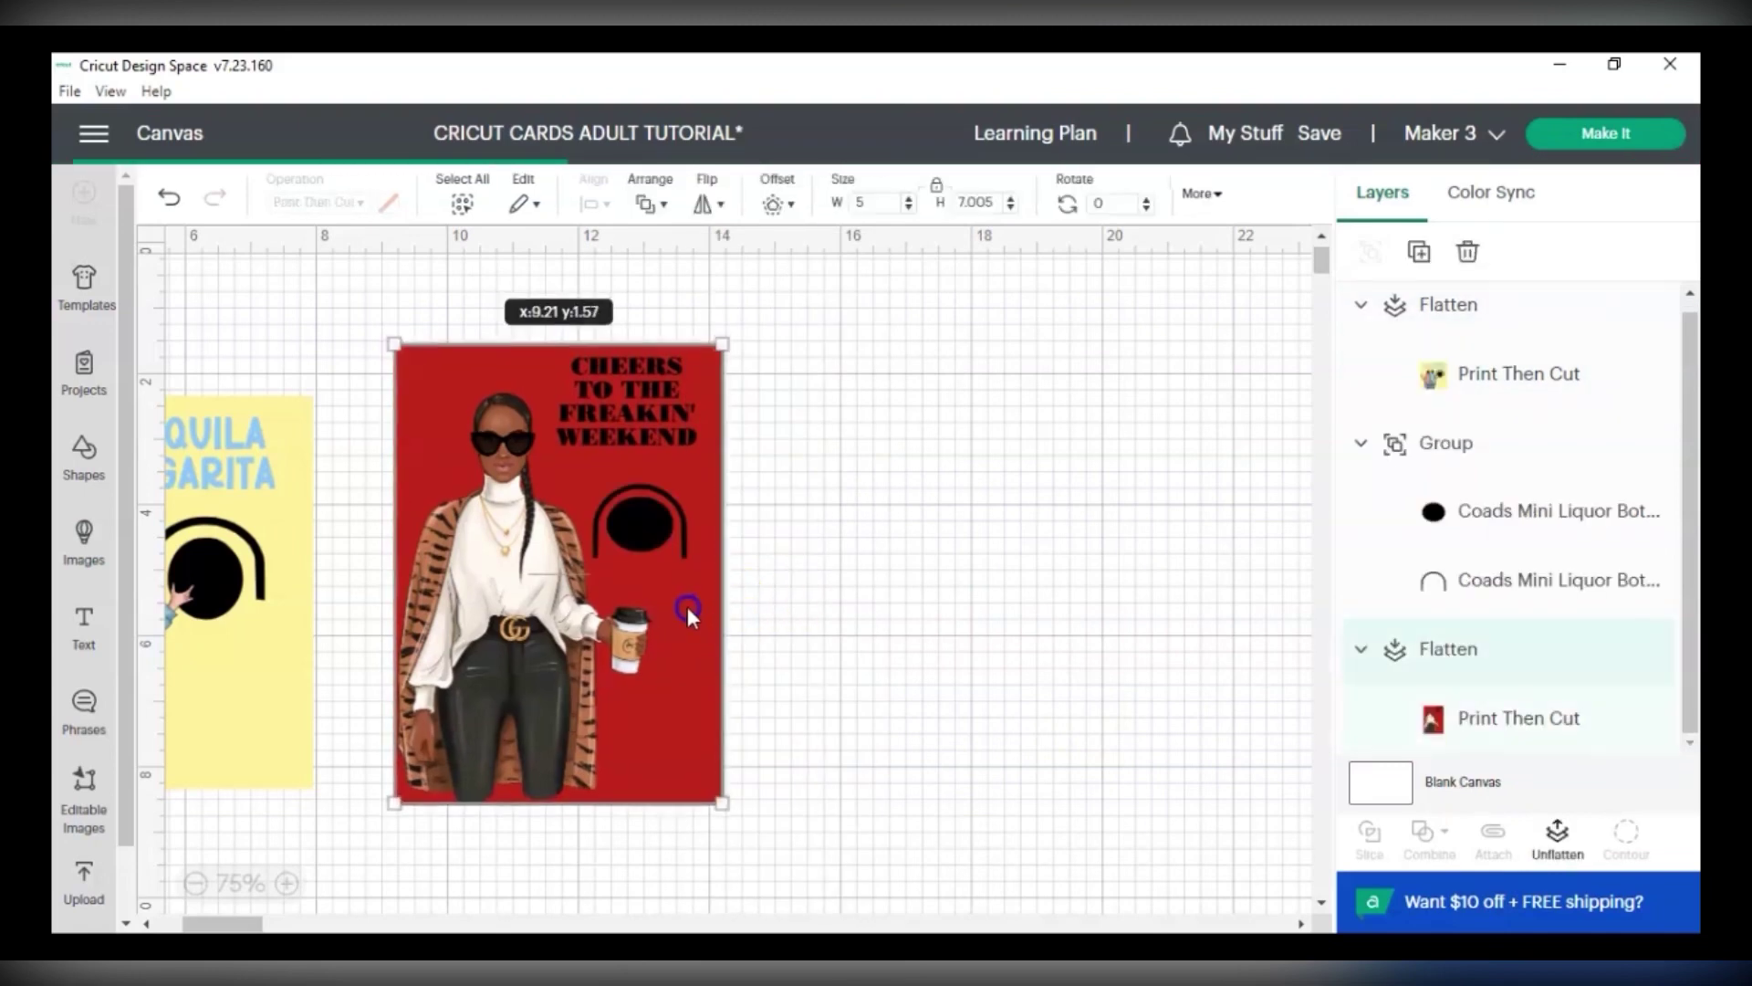
click(813, 618)
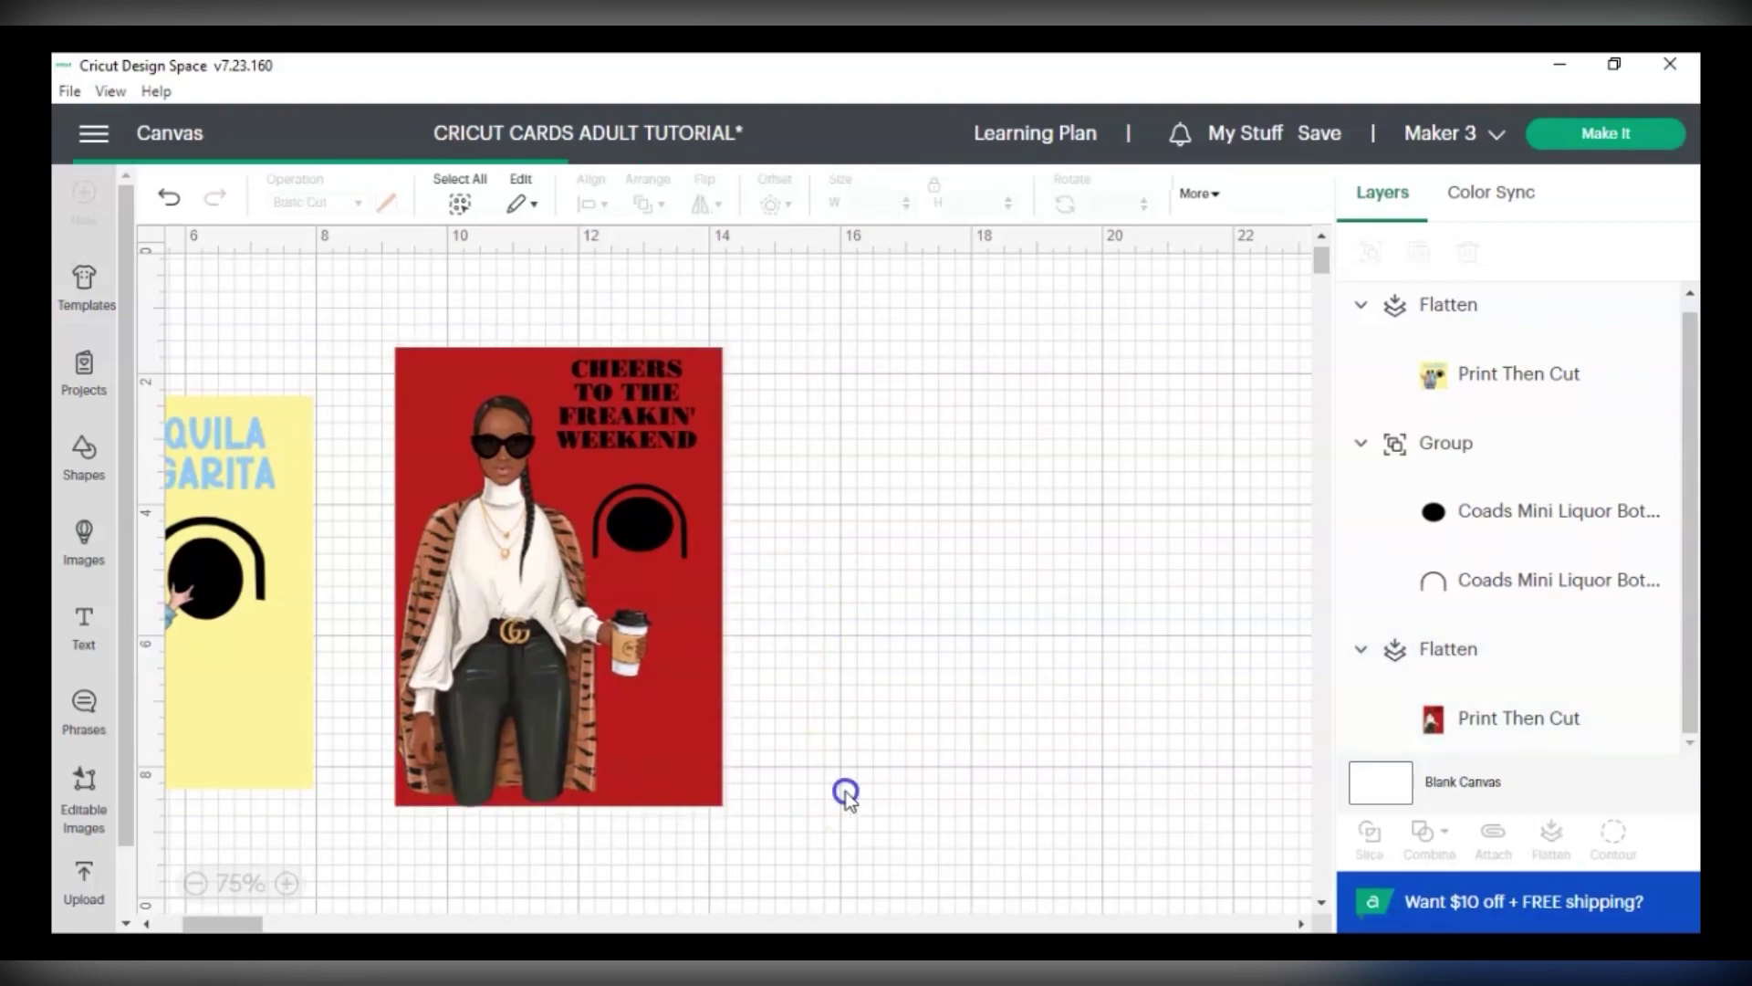
drag(845, 790, 370, 339)
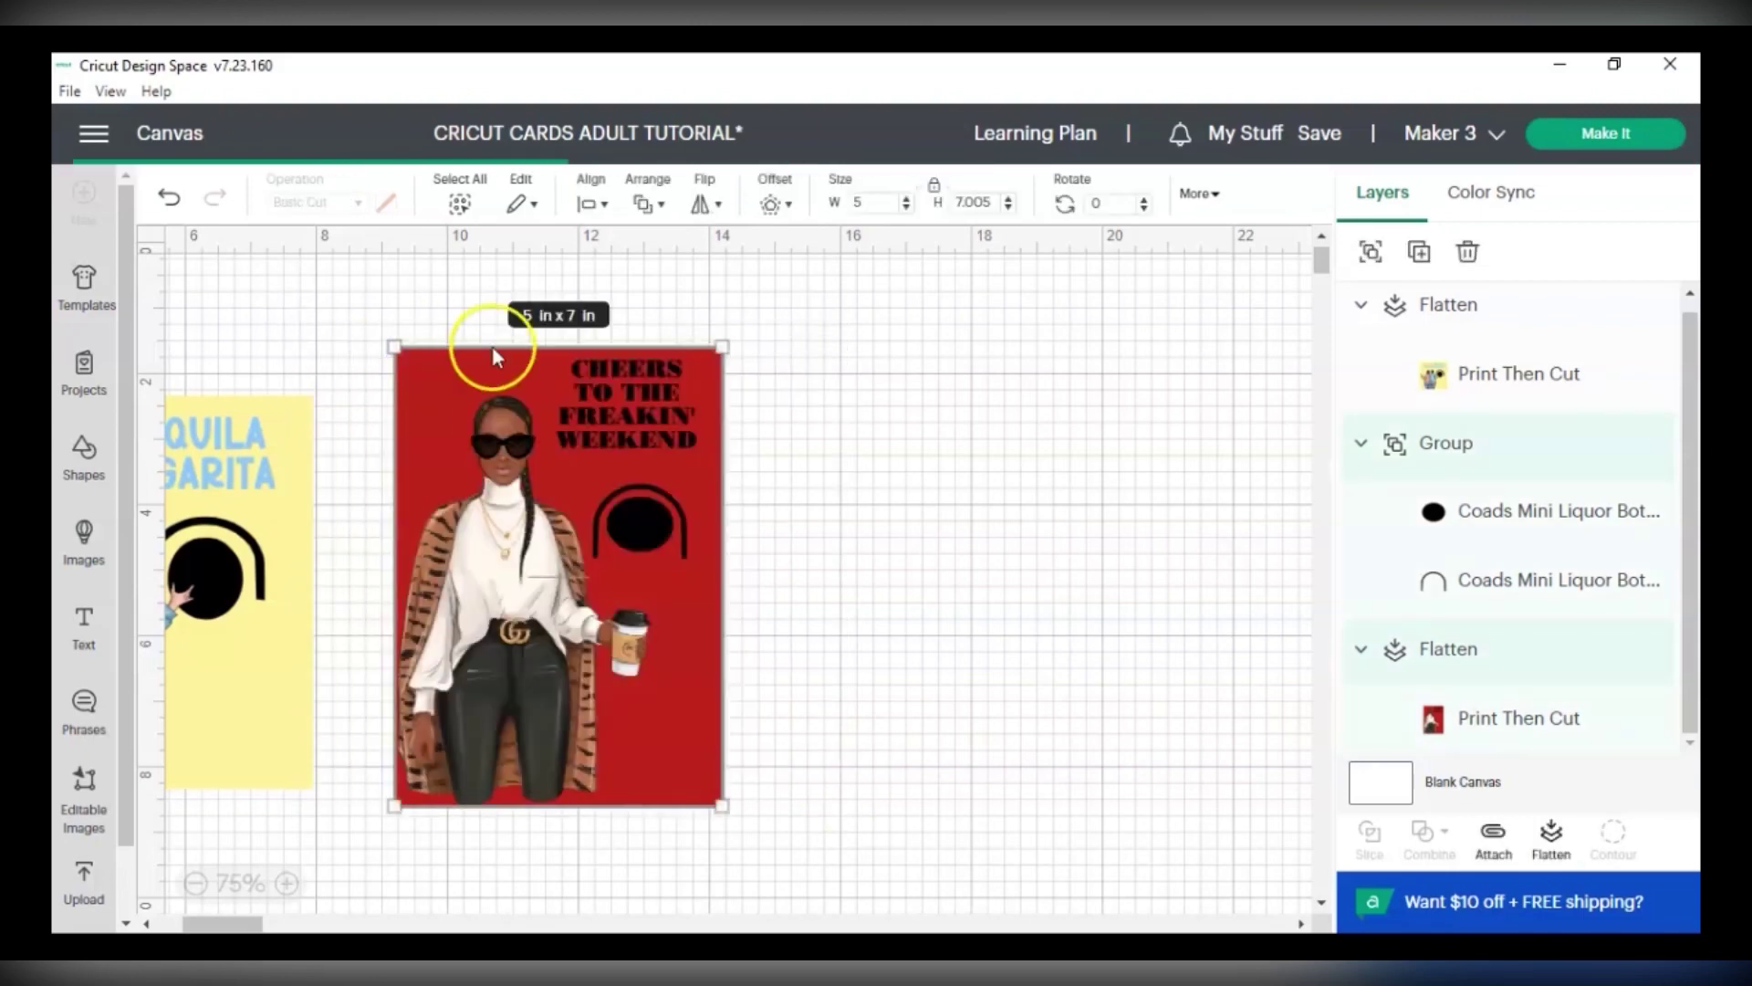
click(1496, 838)
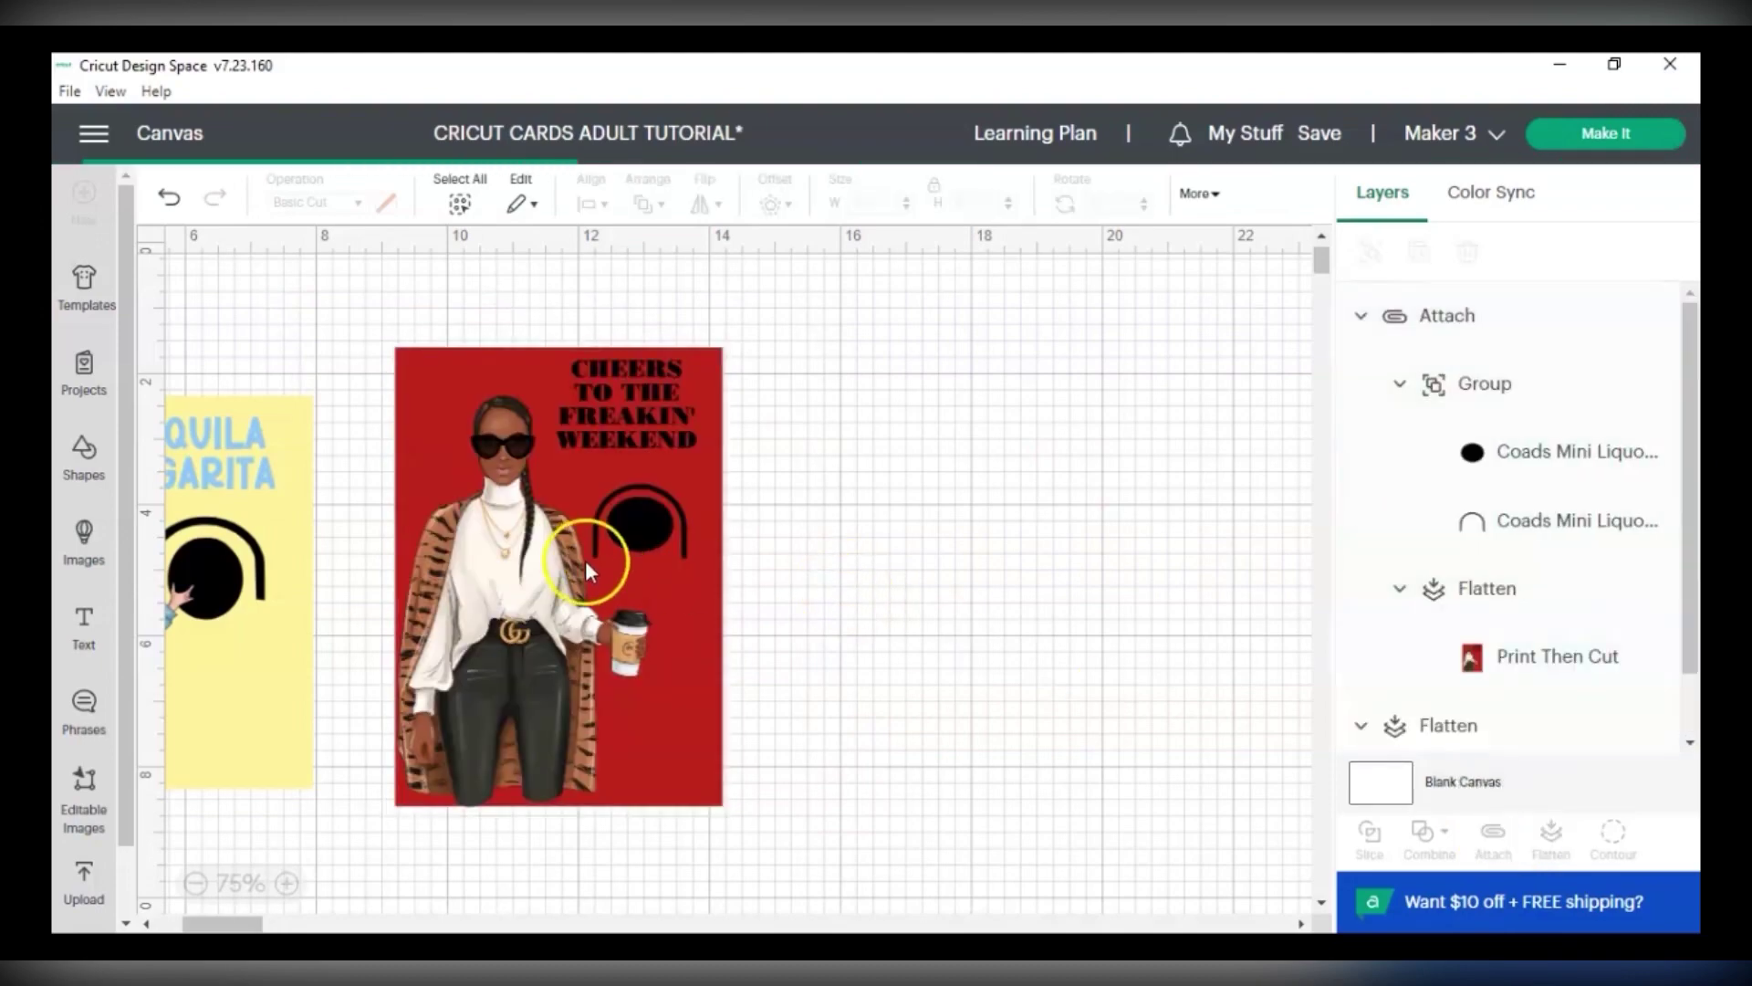
drag(179, 581, 1022, 537)
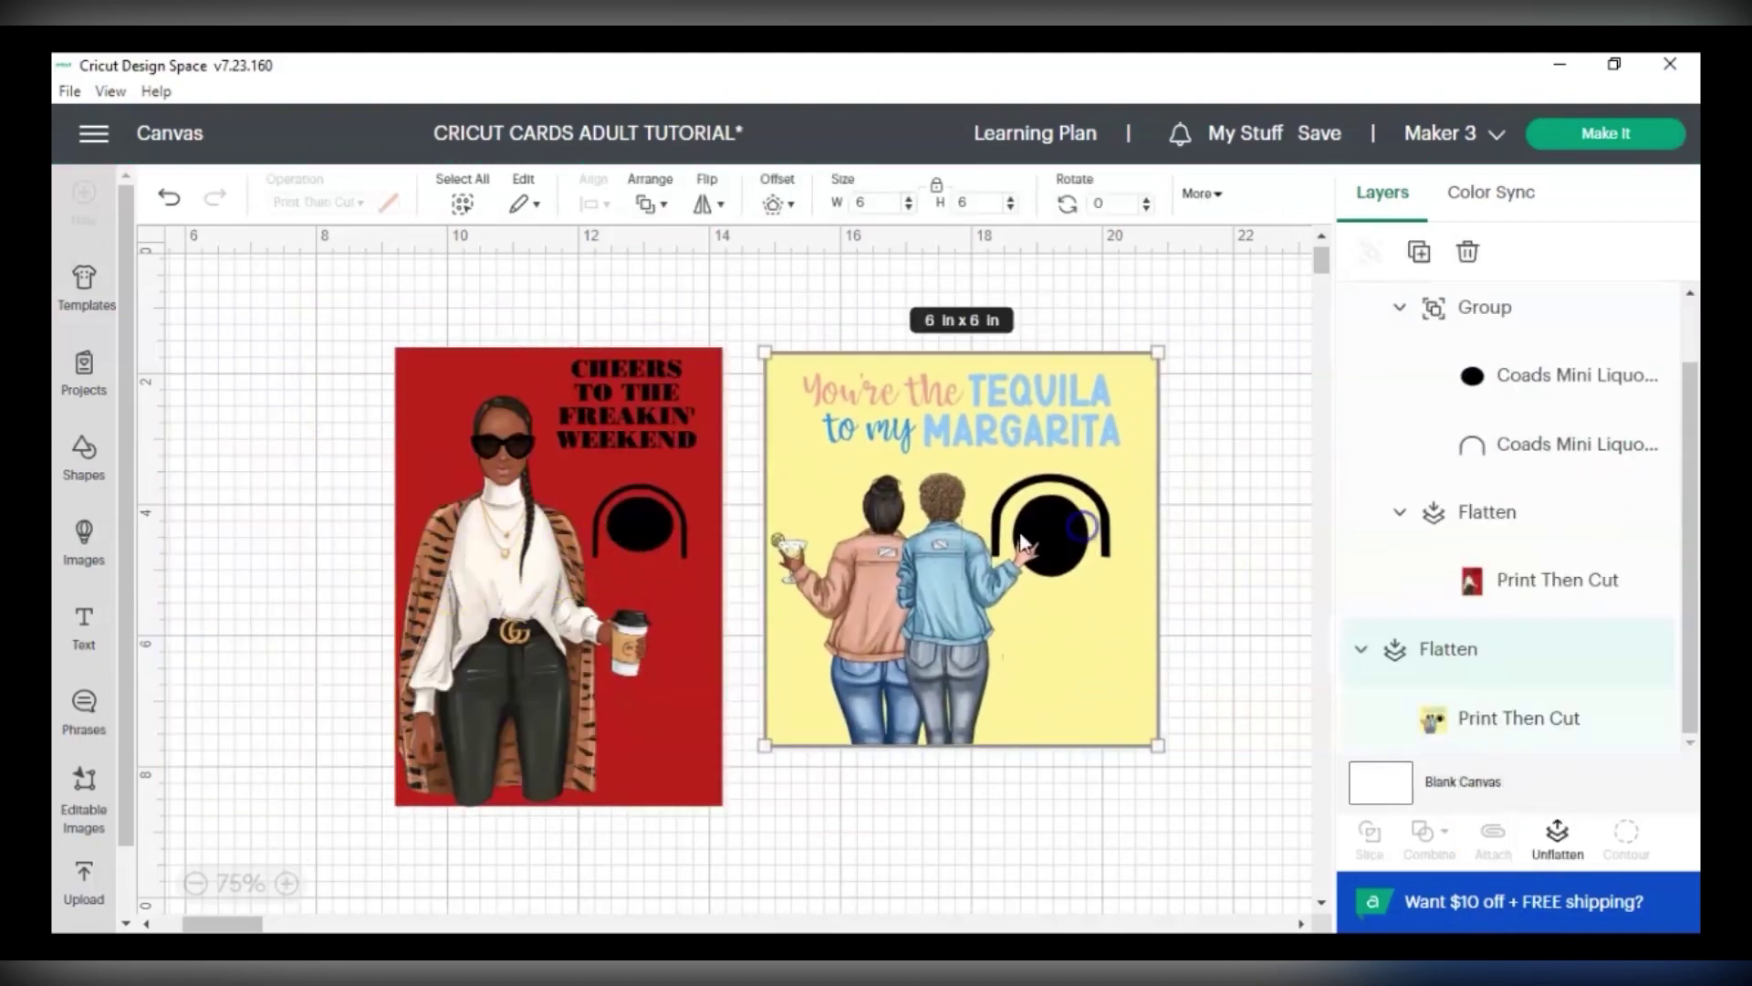
Send both cards to the Prepare screen with Make It.
click(1381, 484)
click(1574, 139)
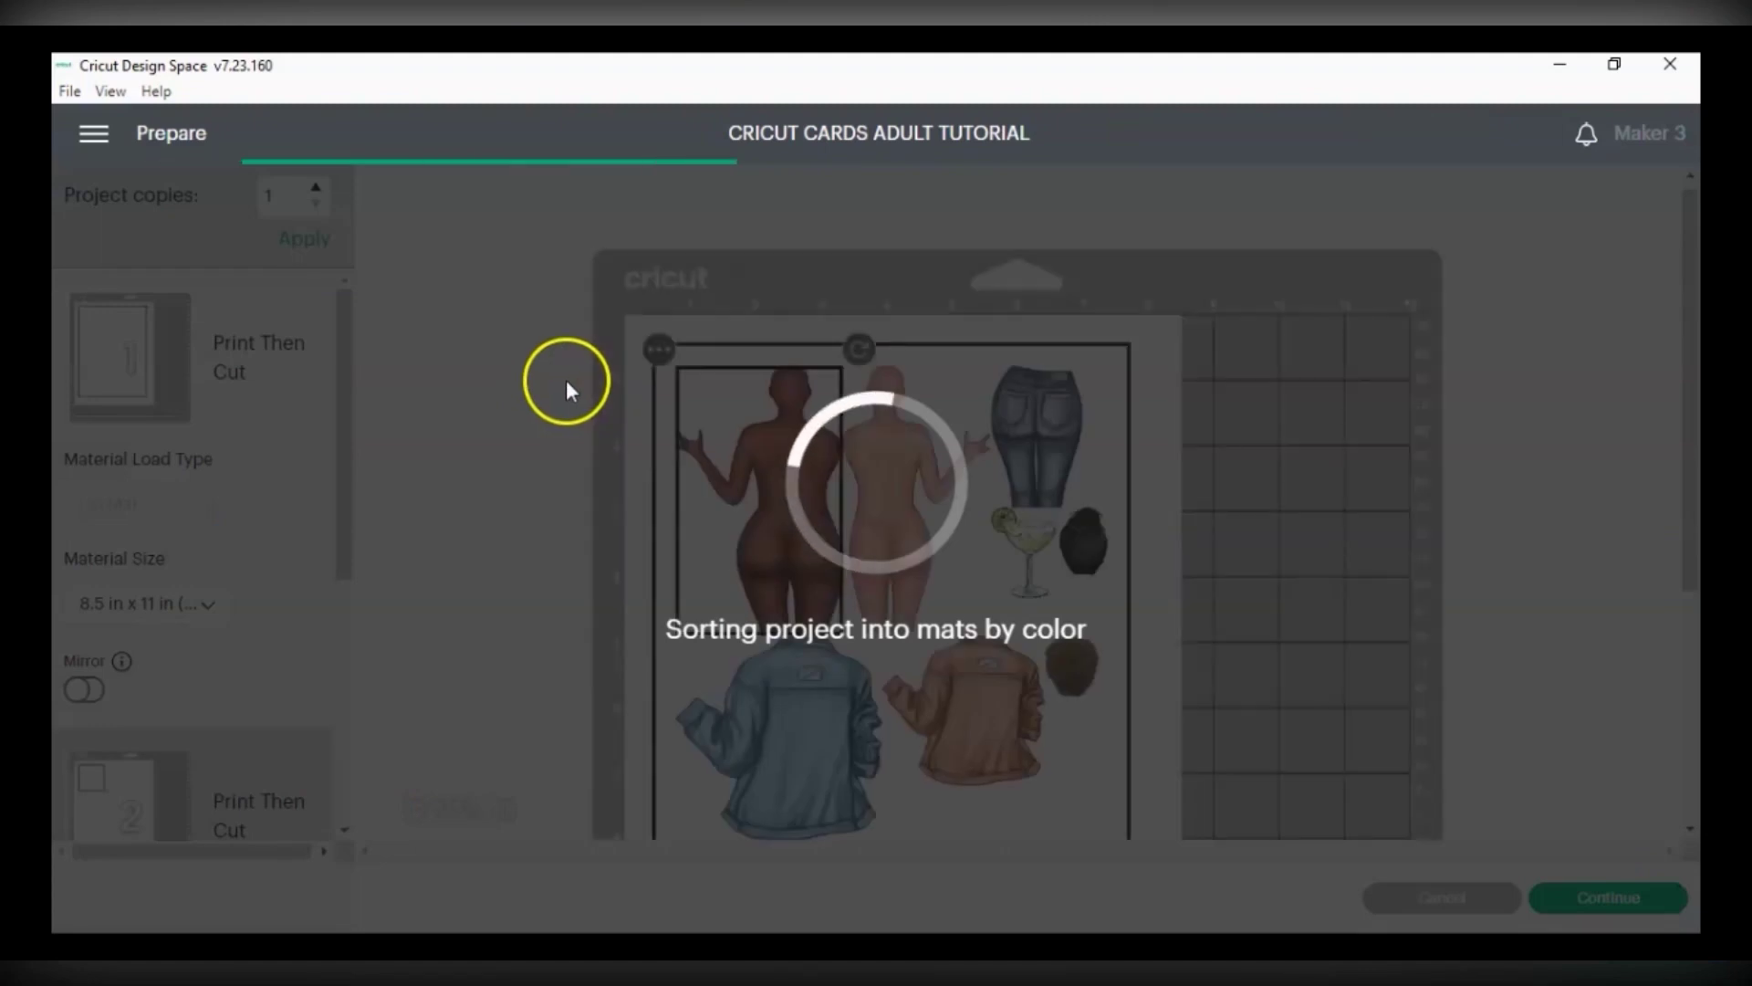